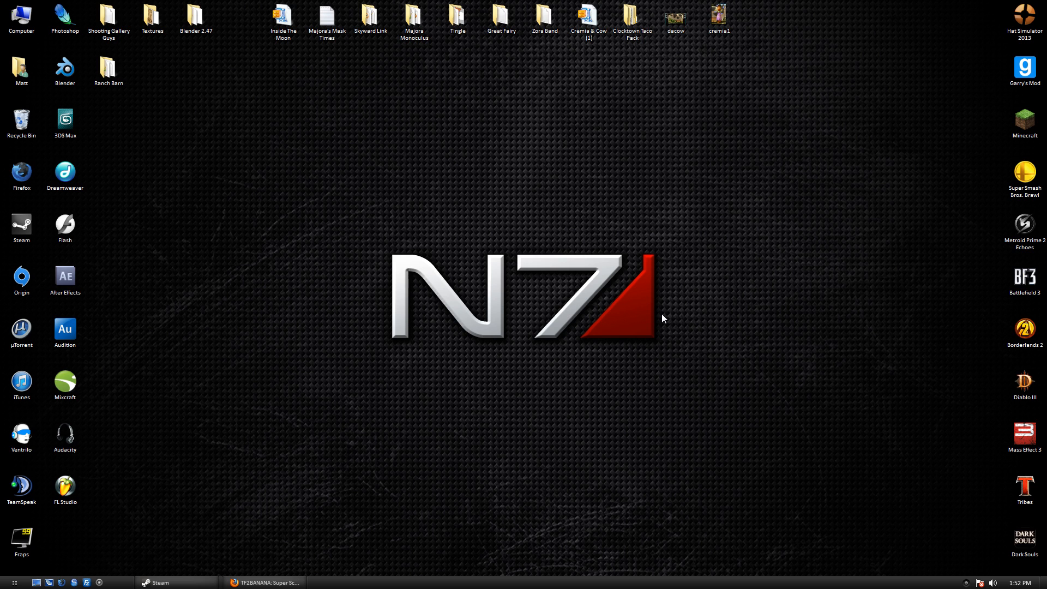
Scroll through the Super Scout skin page in Firefox, then show the desktop.
click(265, 582)
scroll(149, 192, down, 7)
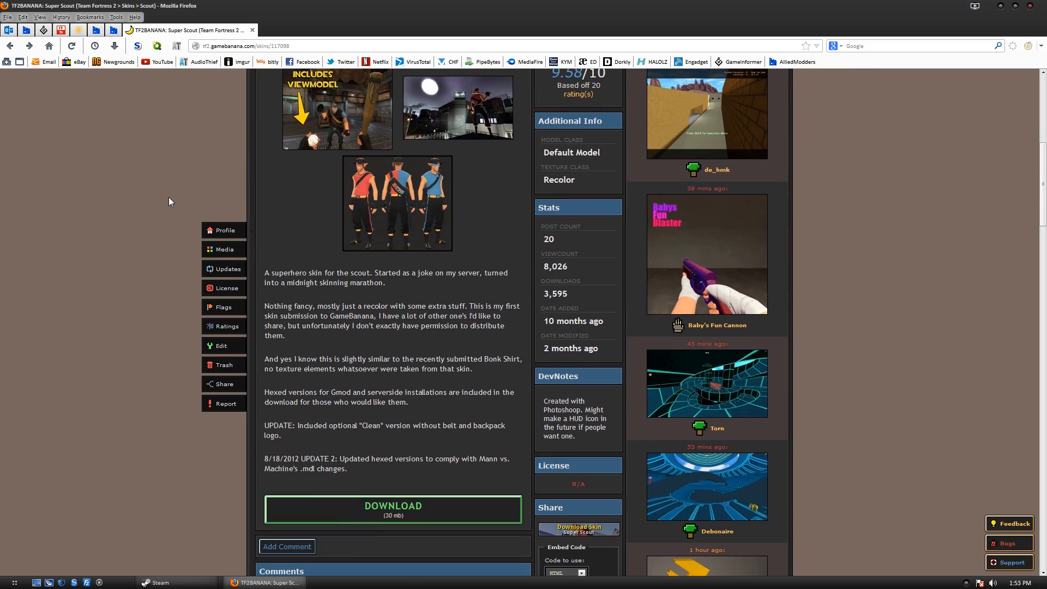
scroll(302, 317, up, 5)
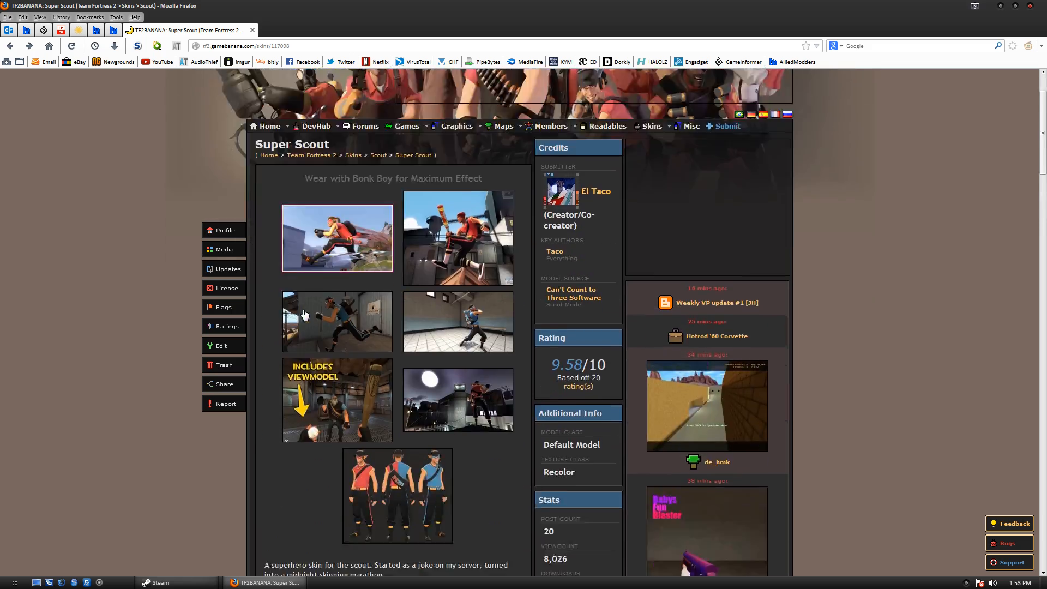
scroll(302, 318, down, 2)
scroll(303, 318, down, 2)
key(super+d)
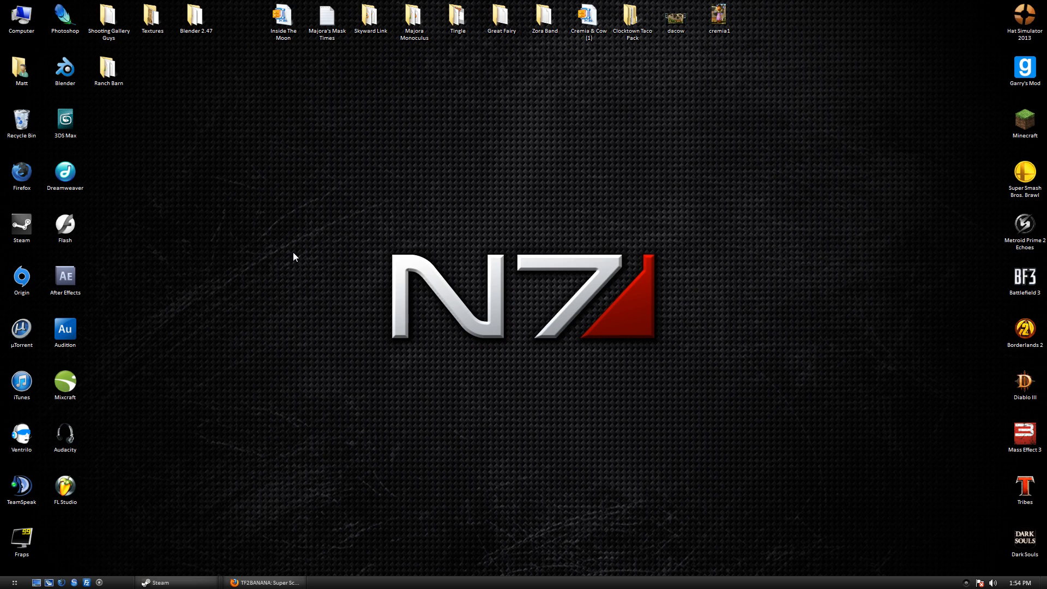
Open Firefox's Downloads list showing super_scout_mvm-2.zip and minimize the main browser window.
click(281, 579)
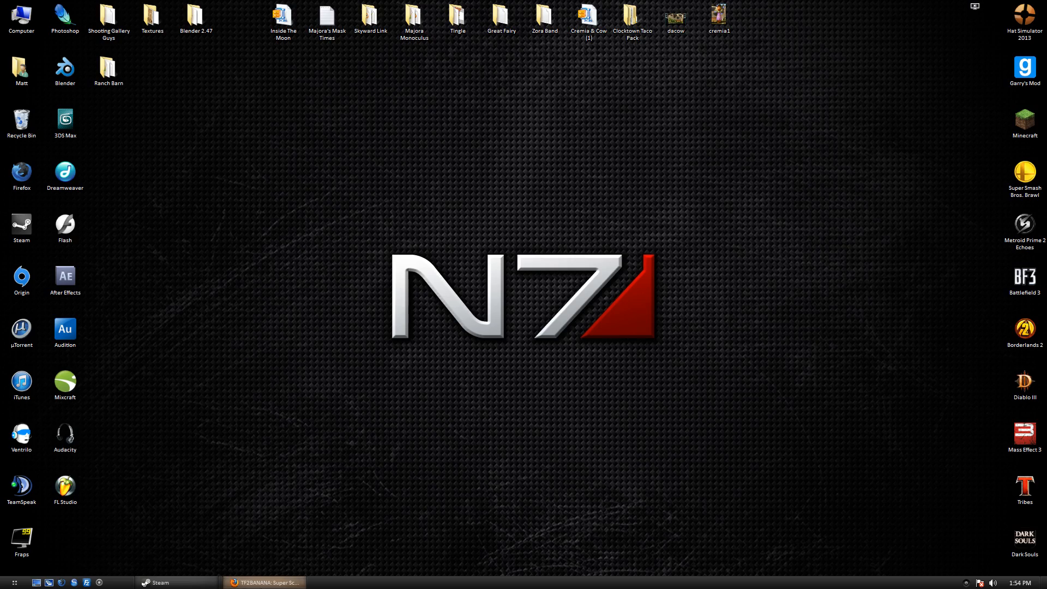
scroll(329, 442, up, 5)
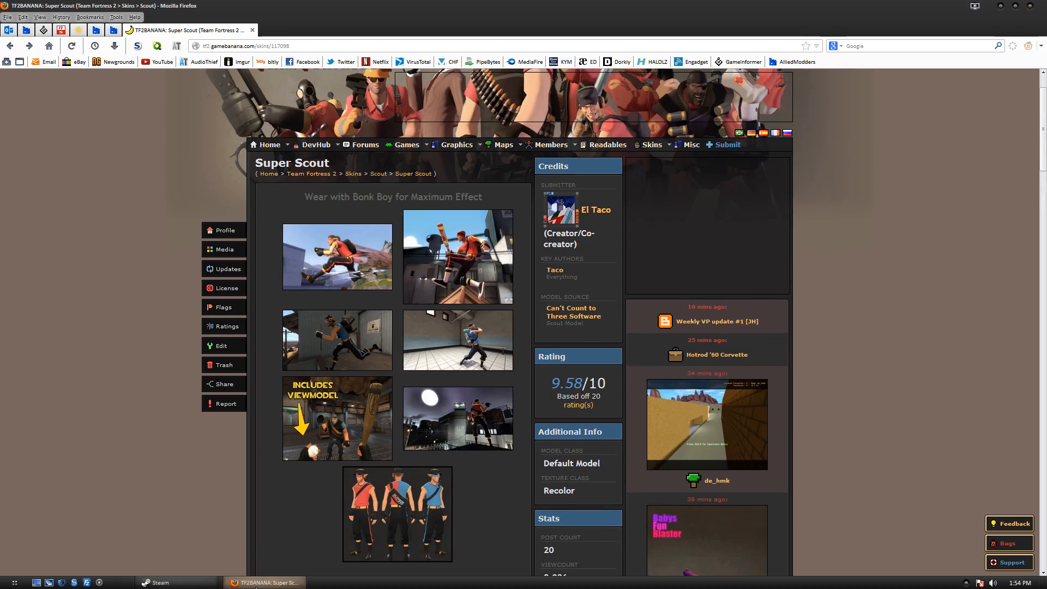
click(265, 582)
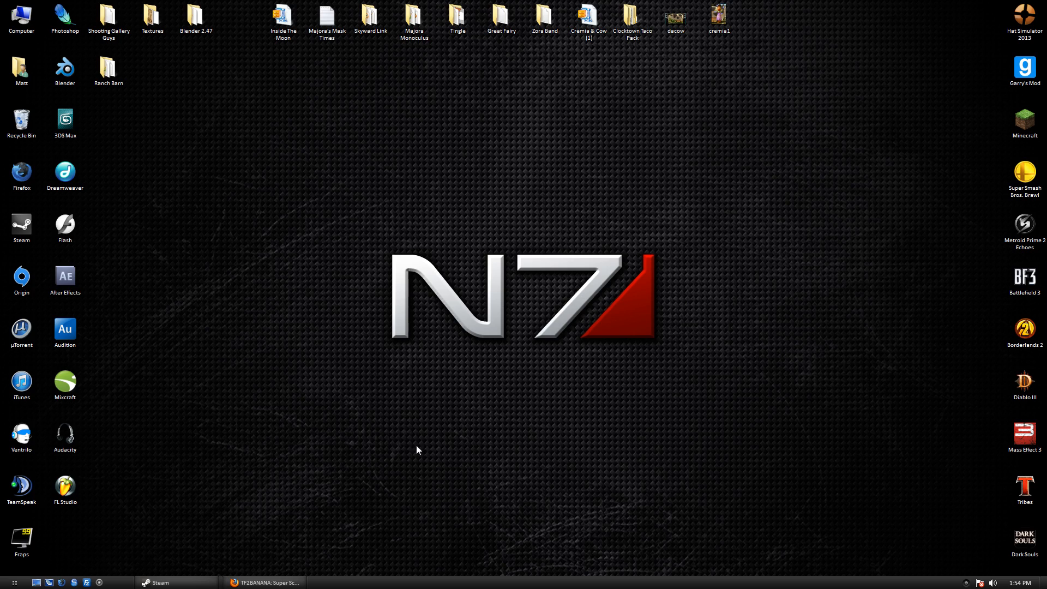
click(265, 583)
click(114, 46)
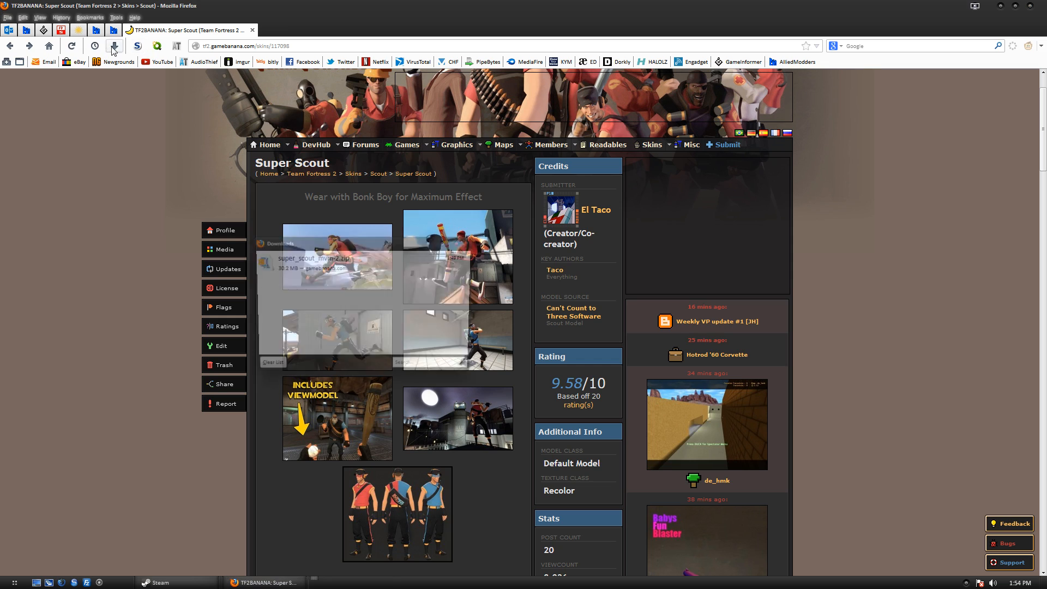
click(1000, 6)
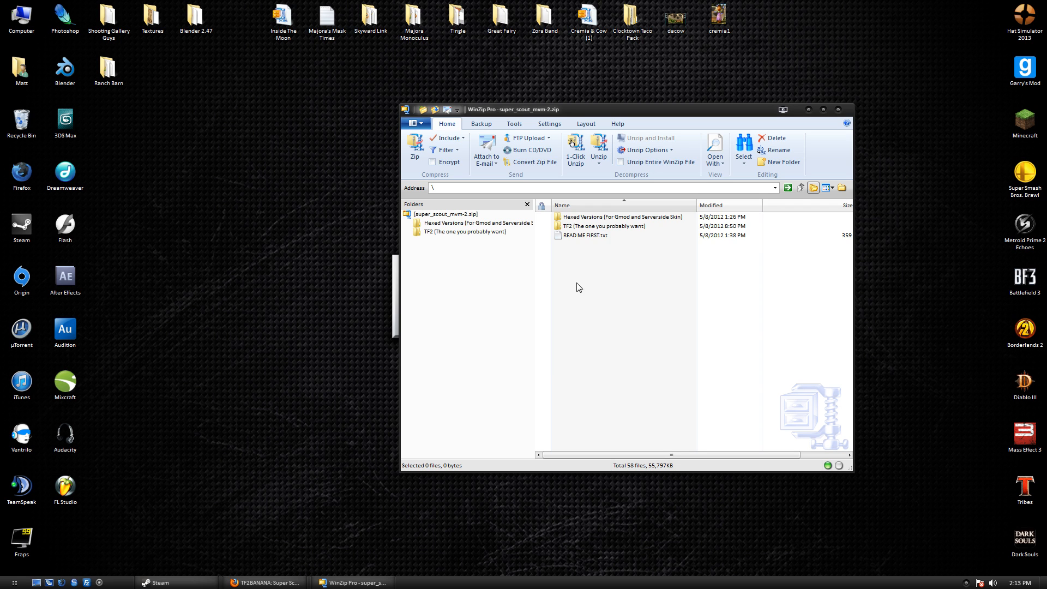
Browse the archive to TF2 (The one you probably want)\Clean\tf and select its materials folder.
drag(601, 304, 571, 147)
click(611, 218)
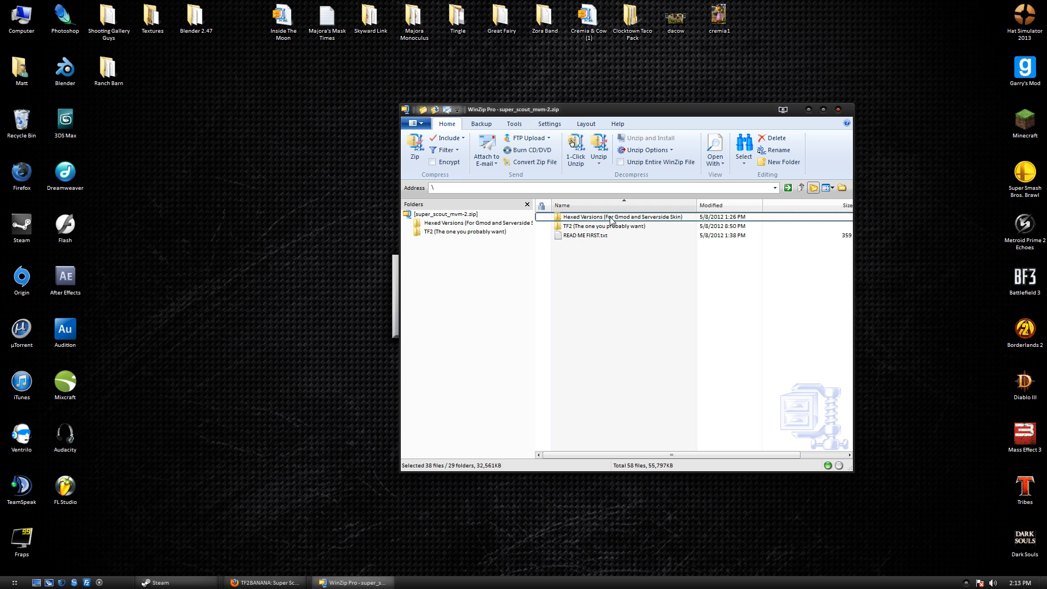
double_click(581, 227)
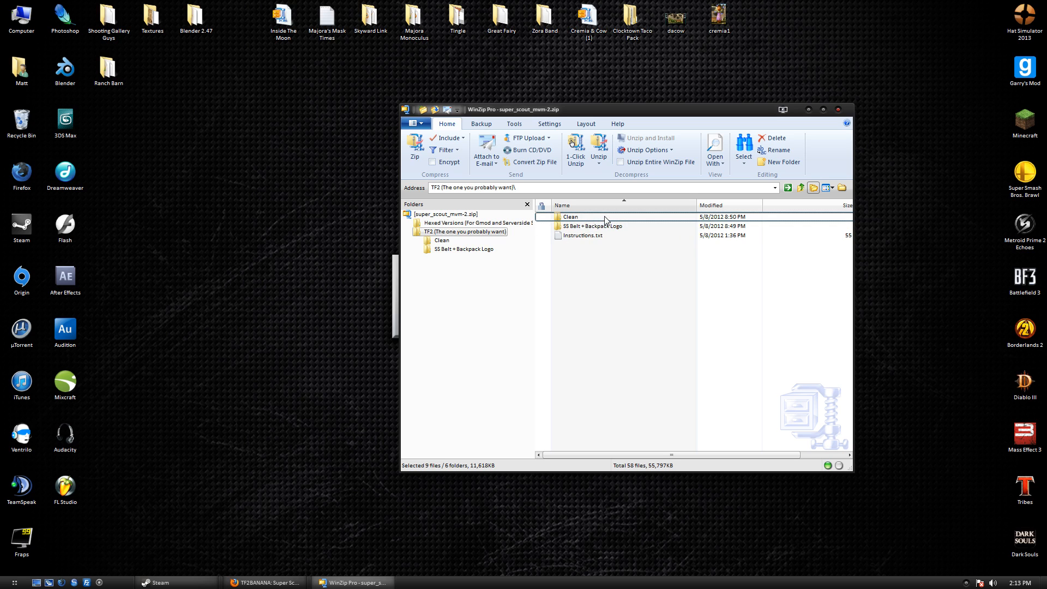
double_click(599, 218)
double_click(593, 221)
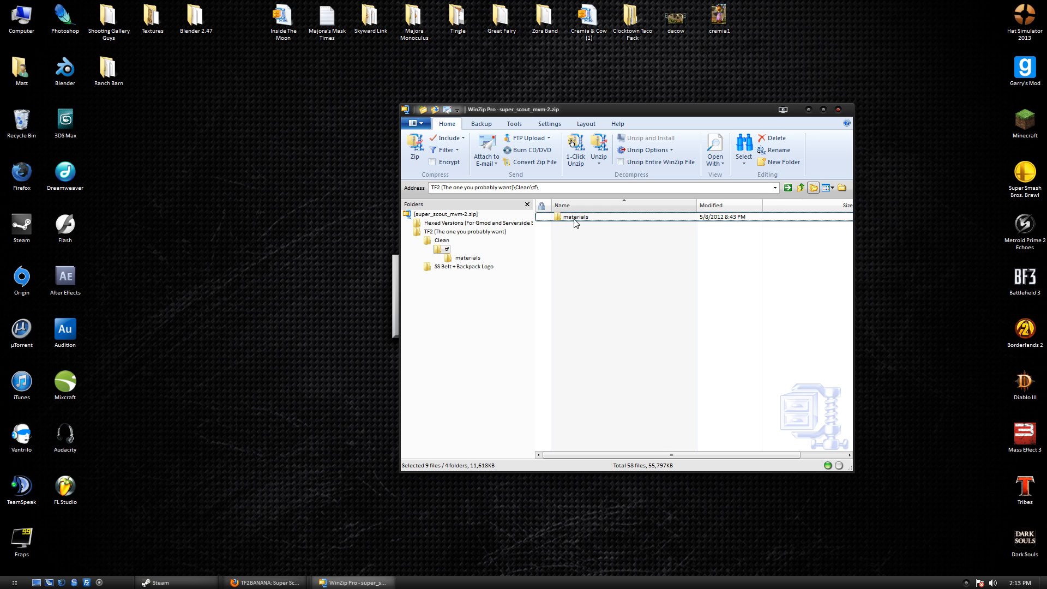
drag(573, 241, 565, 137)
drag(591, 113, 700, 186)
Create a desktop folder named Super Scout Server, extract materials into it, and close WinZip.
right_click(263, 105)
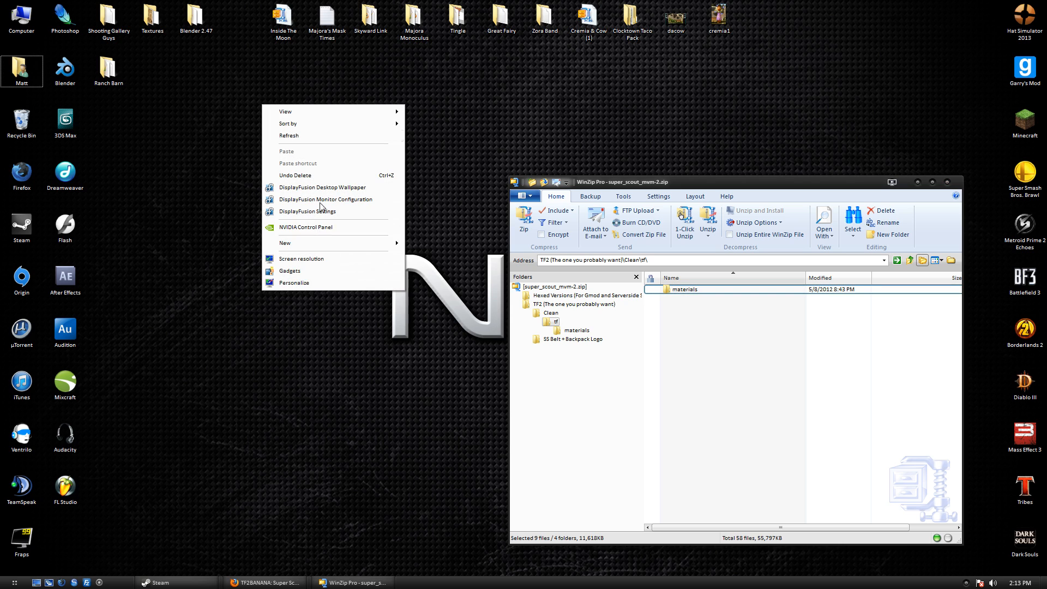
mouse_move(370, 243)
click(479, 243)
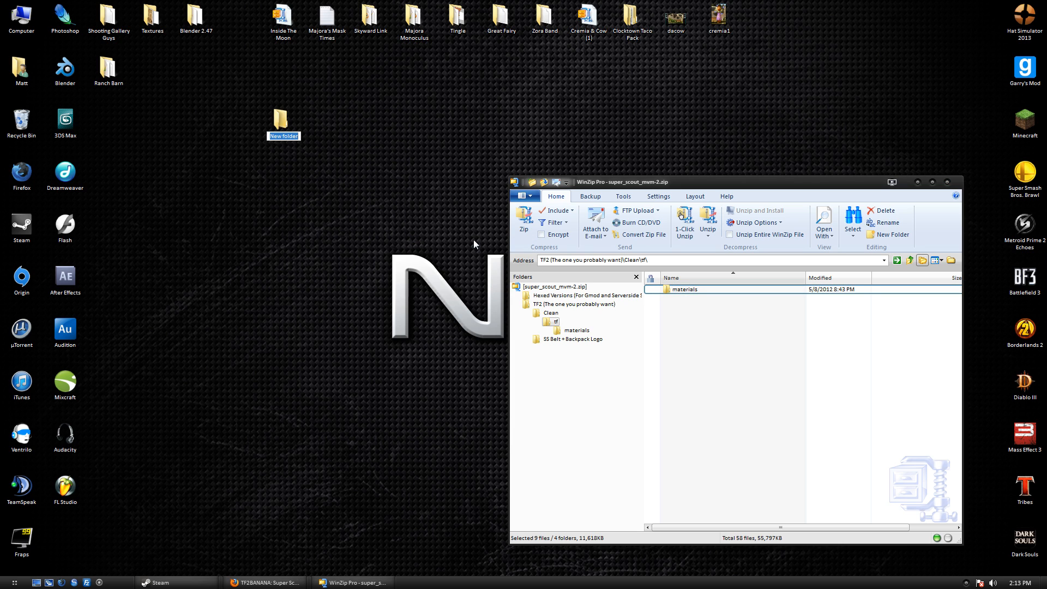
text(Super Scout Server)
key(Return)
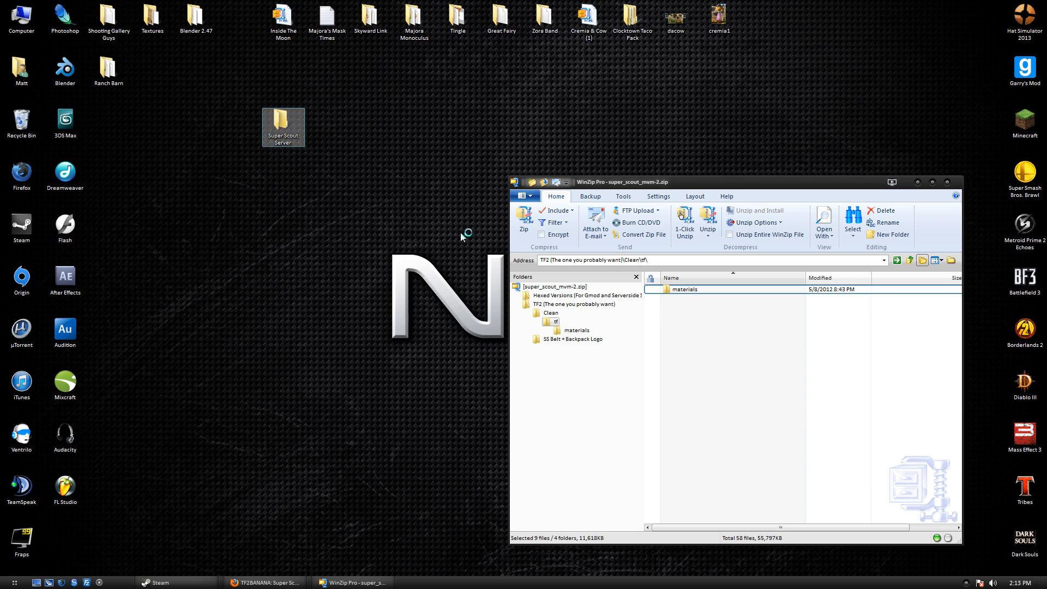
drag(693, 289, 283, 127)
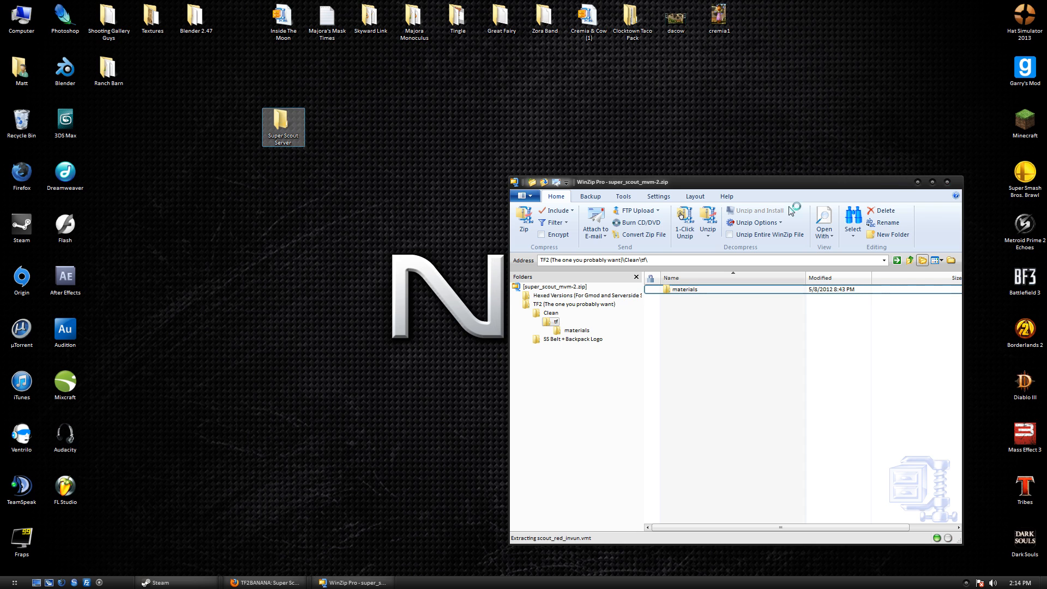
click(947, 182)
Open Super Scout Server and check the files in materials\models\player\scout.
double_click(273, 140)
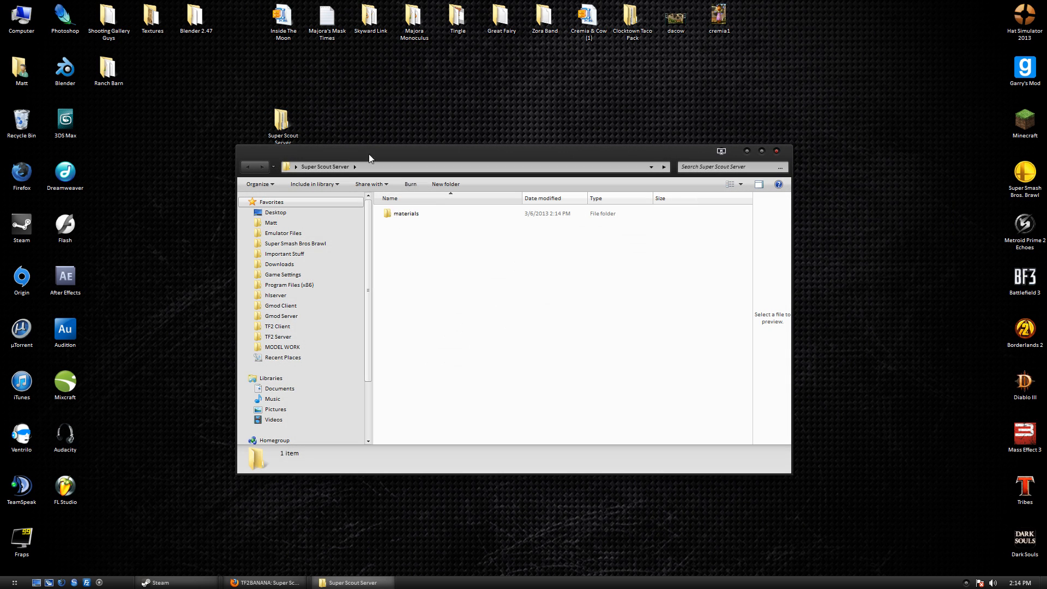
click(419, 214)
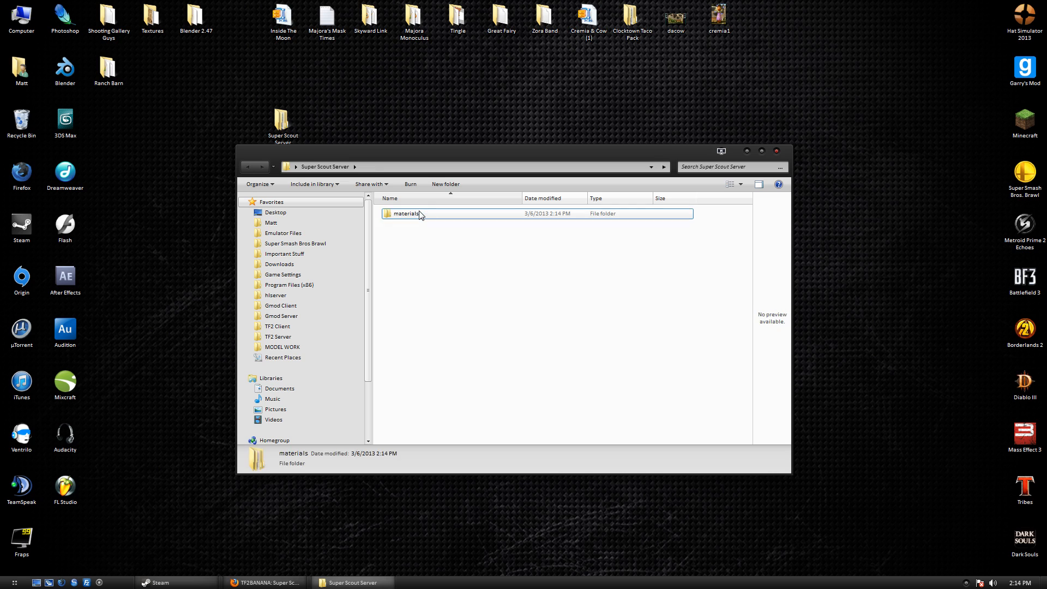
double_click(419, 214)
double_click(420, 214)
double_click(420, 214)
double_click(420, 214)
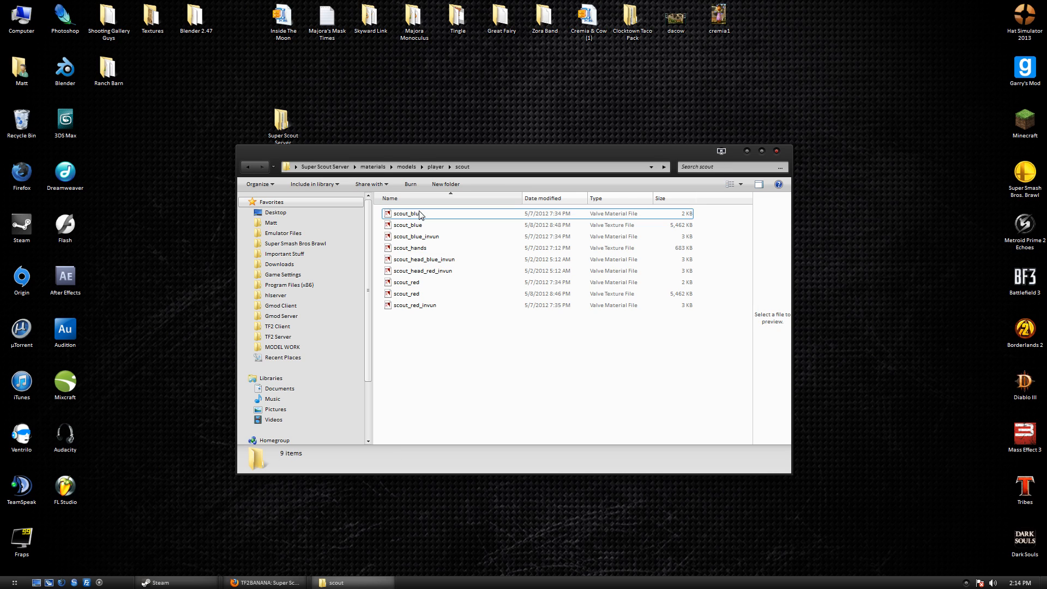
key(BackSpace)
key(BackSpace)
key(BackSpace)
key(BackSpace)
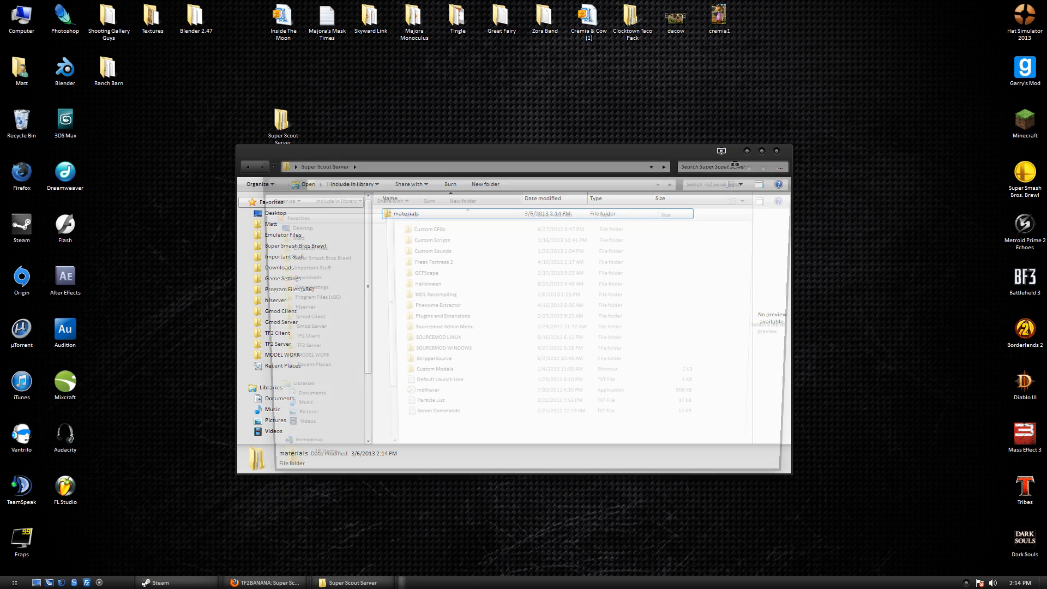
Launch GCFScape and load the team fortress 2 materials.gcf archive.
double_click(451, 274)
double_click(420, 227)
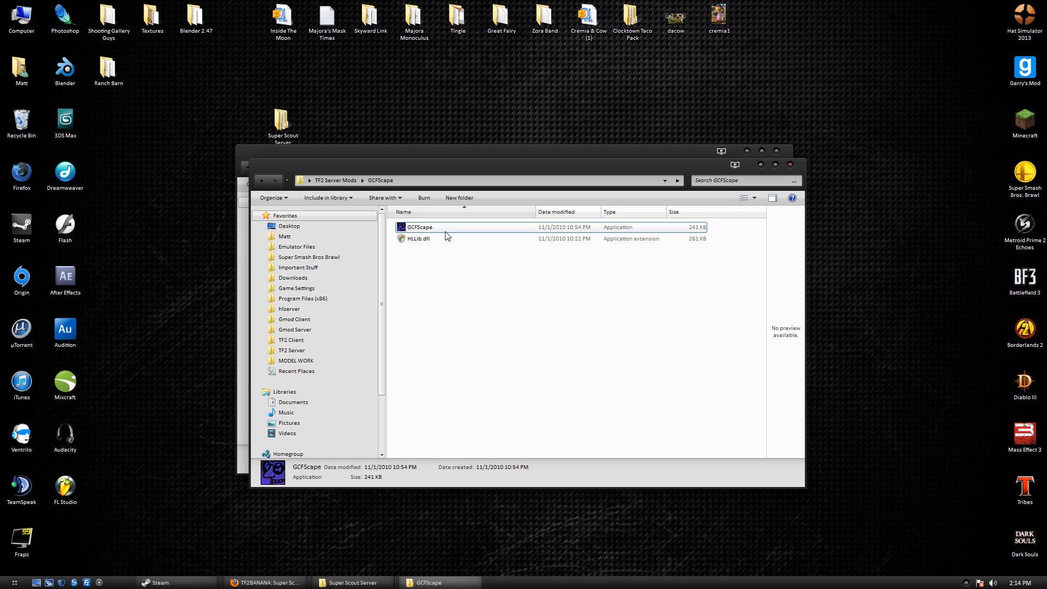
click(792, 164)
click(788, 165)
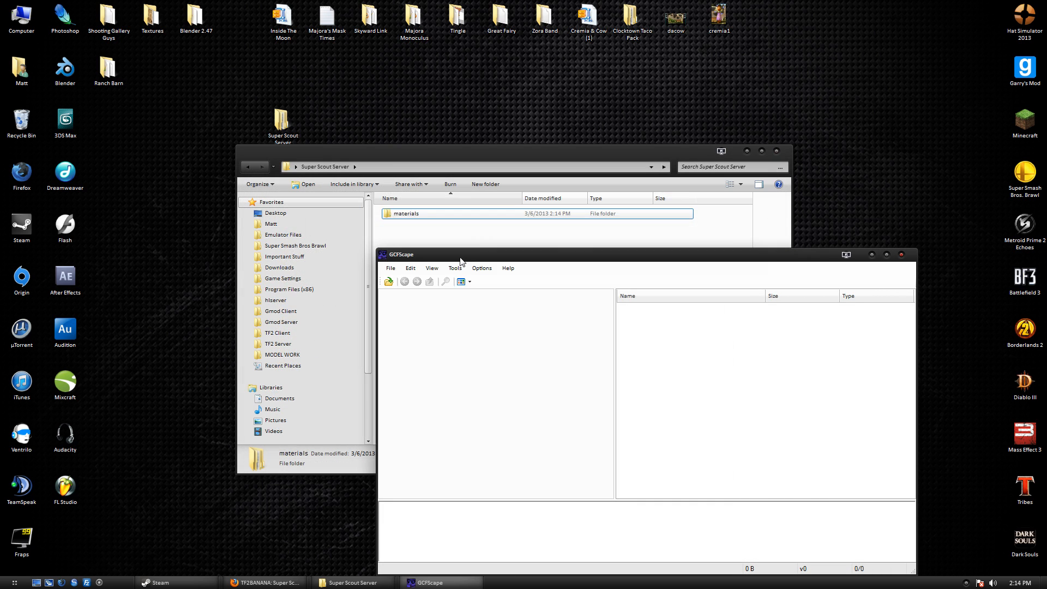
mouse_move(480, 254)
mouse_down()
mouse_move(480, 232)
mouse_move(518, 252)
mouse_move(492, 248)
mouse_up()
click(408, 270)
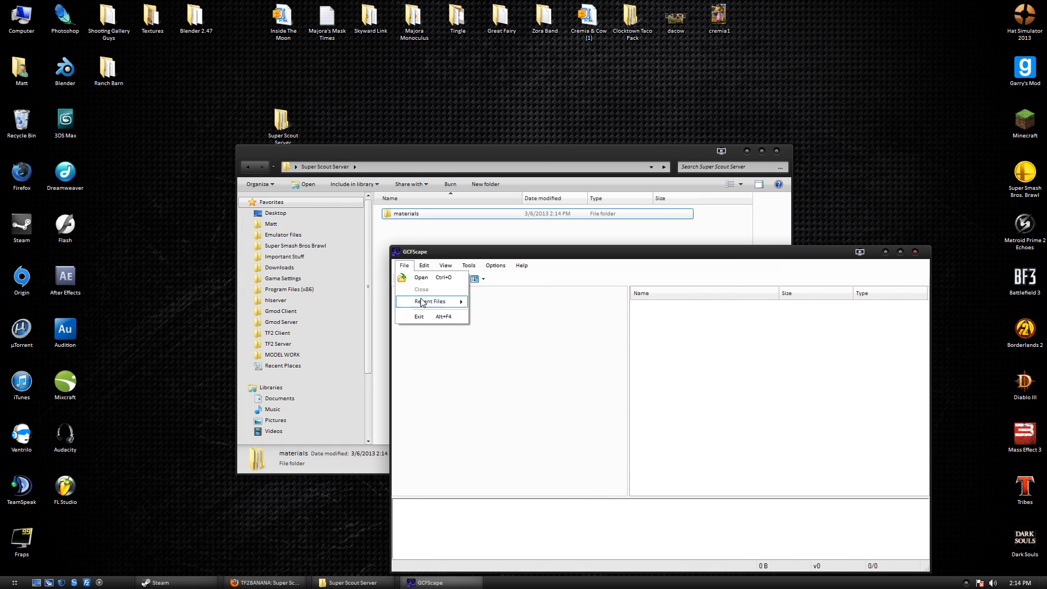
mouse_move(434, 301)
click(599, 303)
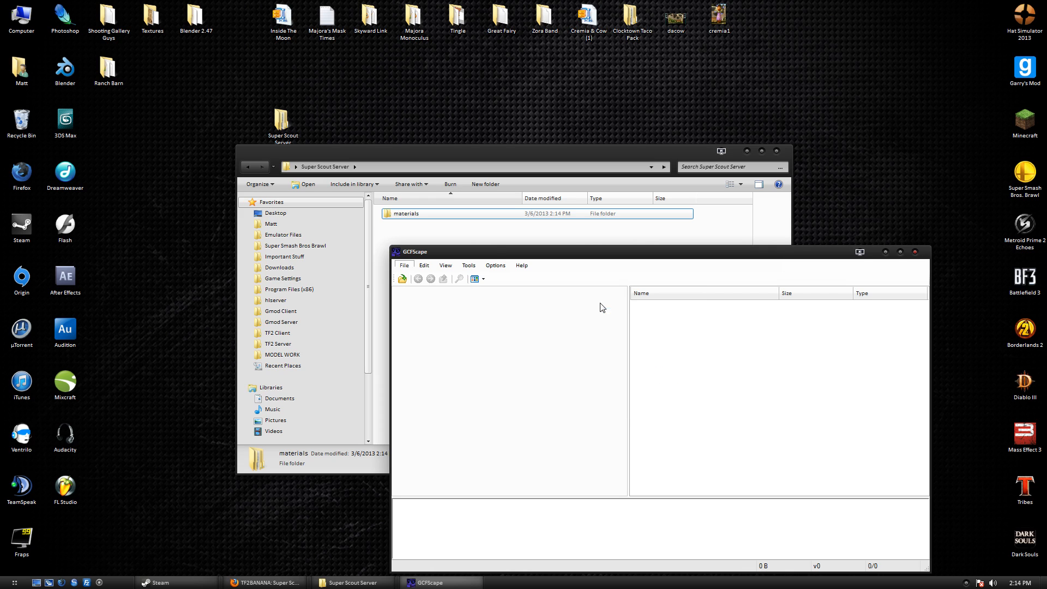
Copy the six scout model files from models\player into Super Scout Server and close GCFScape.
double_click(647, 316)
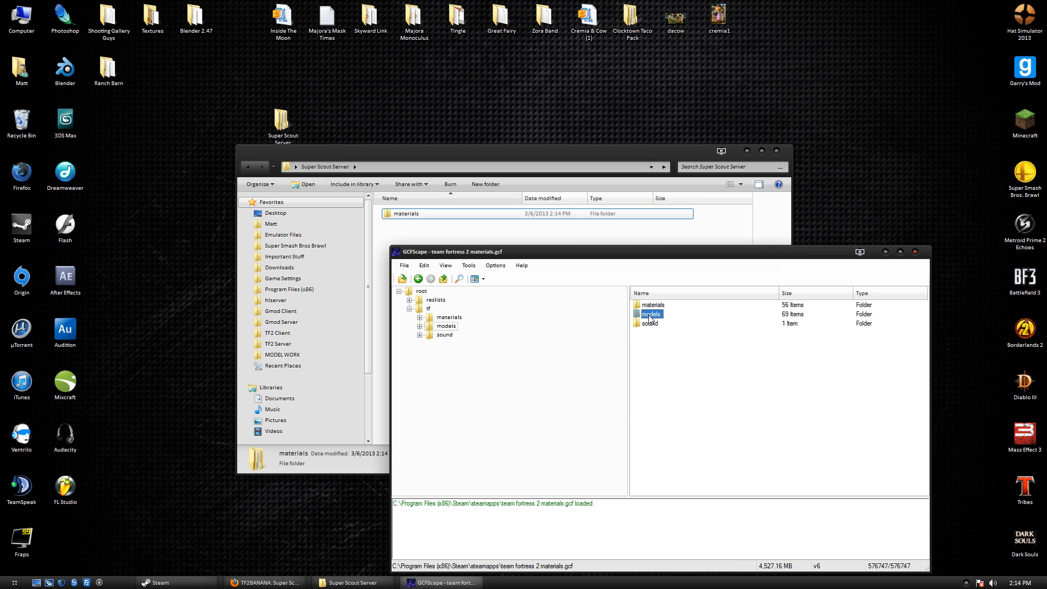
click(650, 416)
double_click(649, 426)
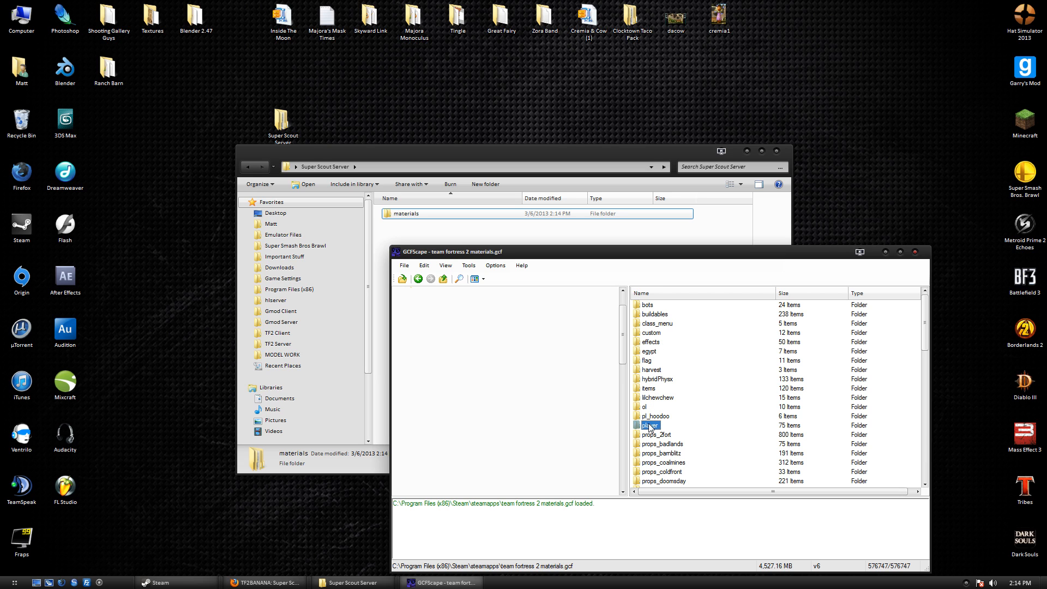
scroll(666, 405, down, 5)
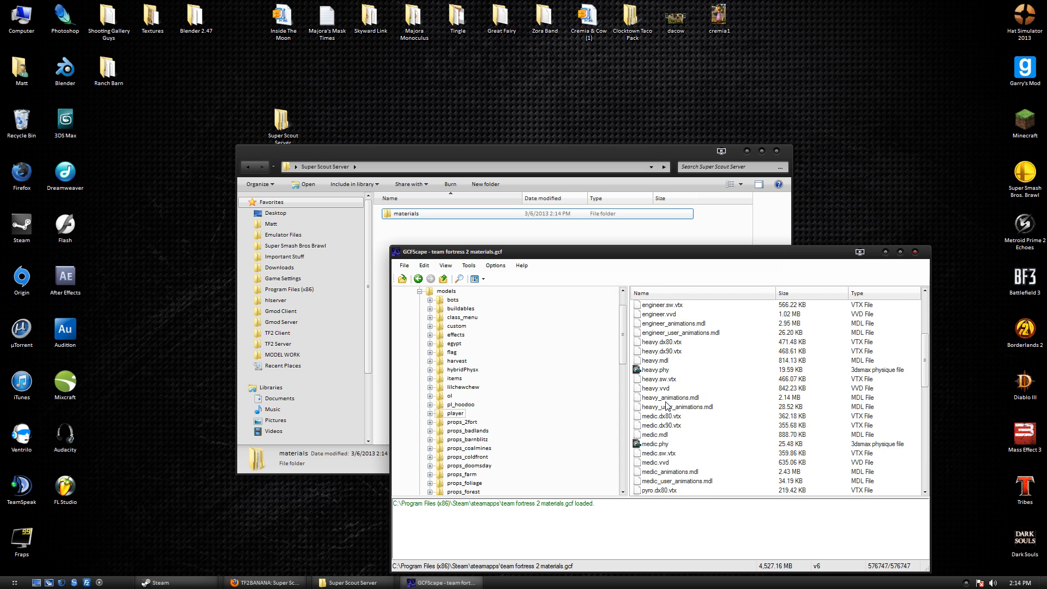
scroll(665, 404, down, 5)
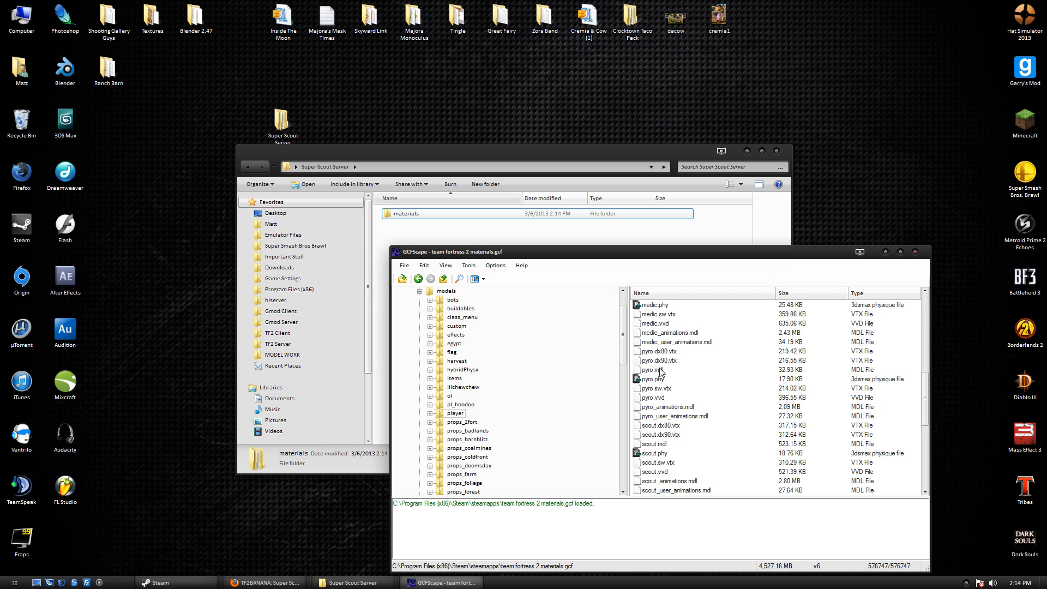
click(665, 426)
scroll(667, 426, down, 2)
shift+click(667, 417)
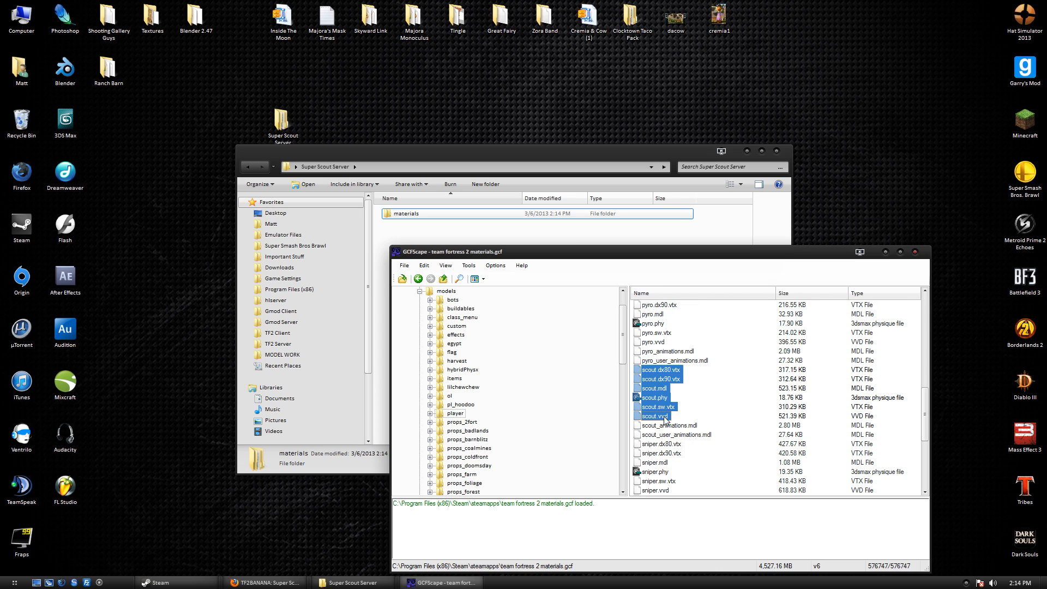
drag(461, 240, 464, 235)
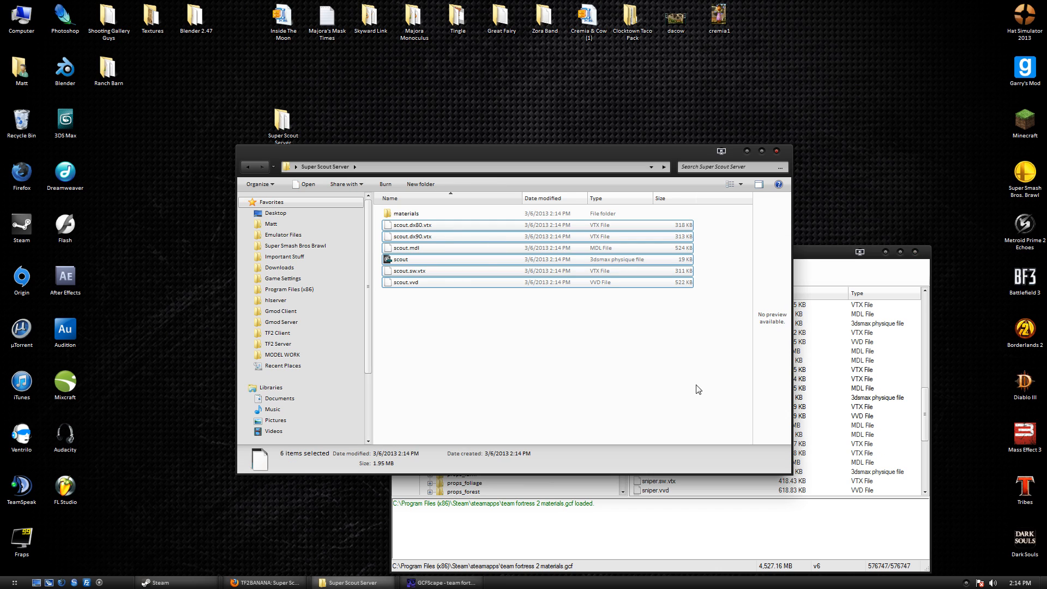
click(916, 252)
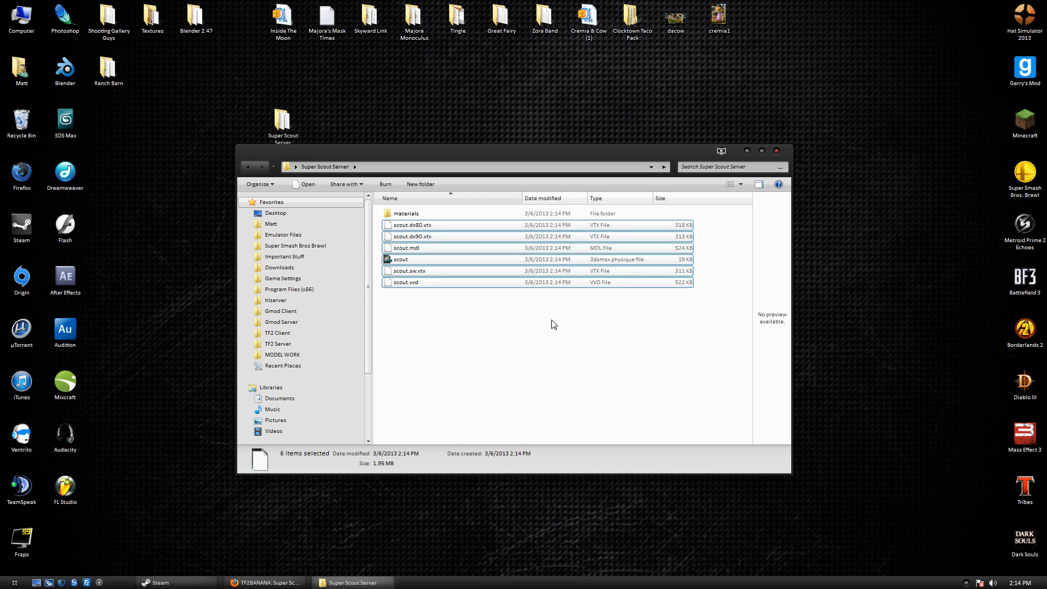
click(519, 378)
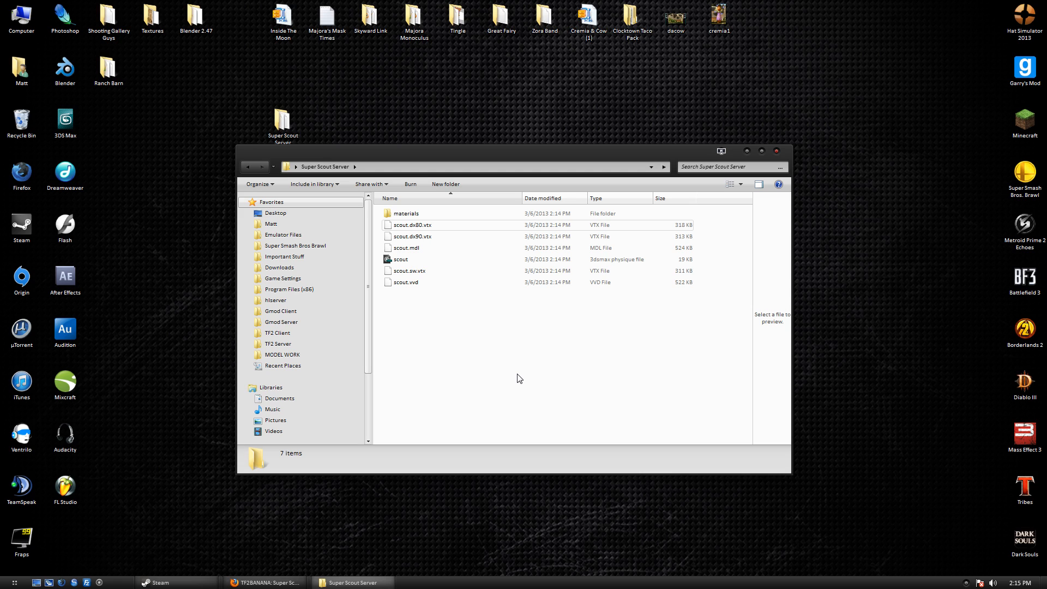
Create a models folder in Super Scout Server with a custom folder inside it.
right_click(439, 322)
mouse_move(532, 452)
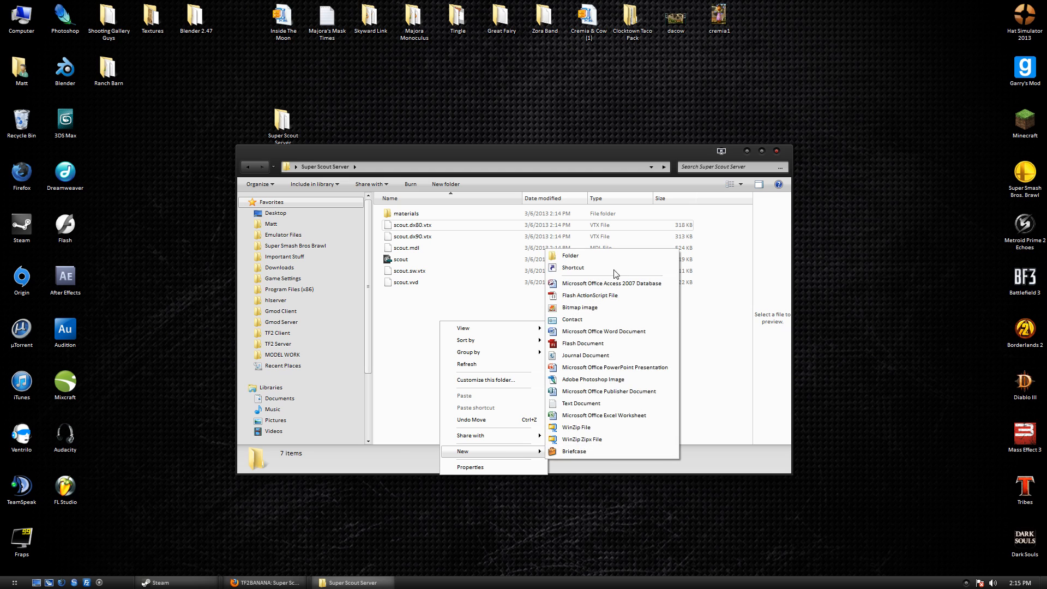
click(616, 255)
text(model)
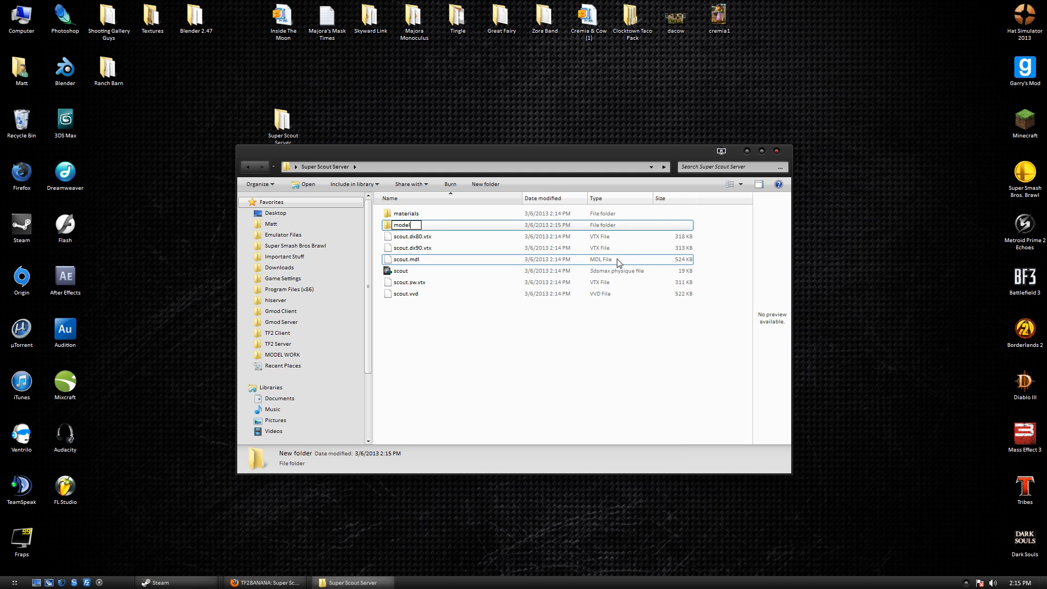
text(s)
key(Return)
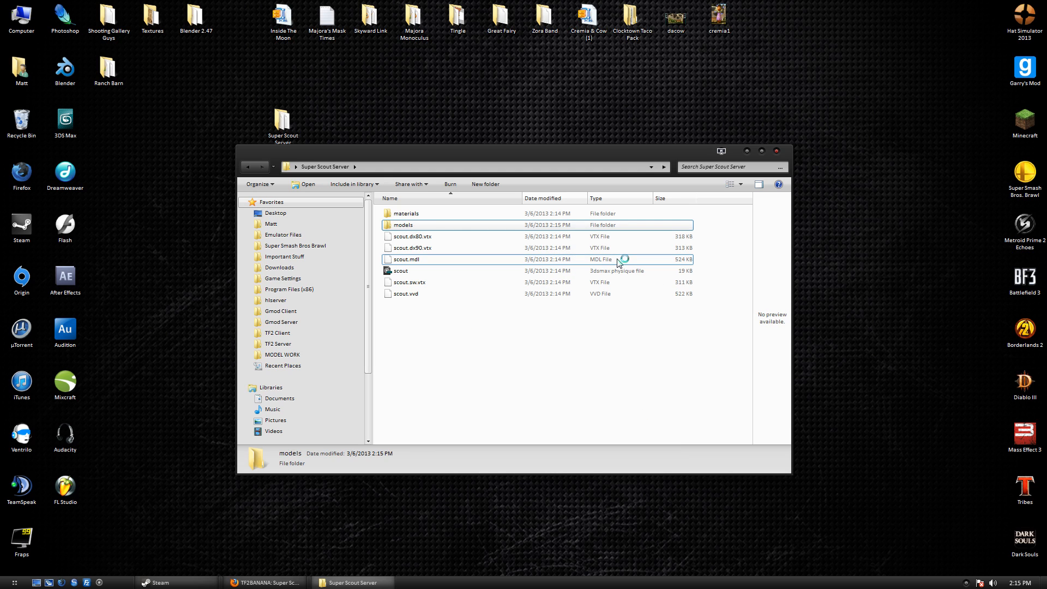
double_click(461, 229)
right_click(482, 282)
mouse_move(540, 412)
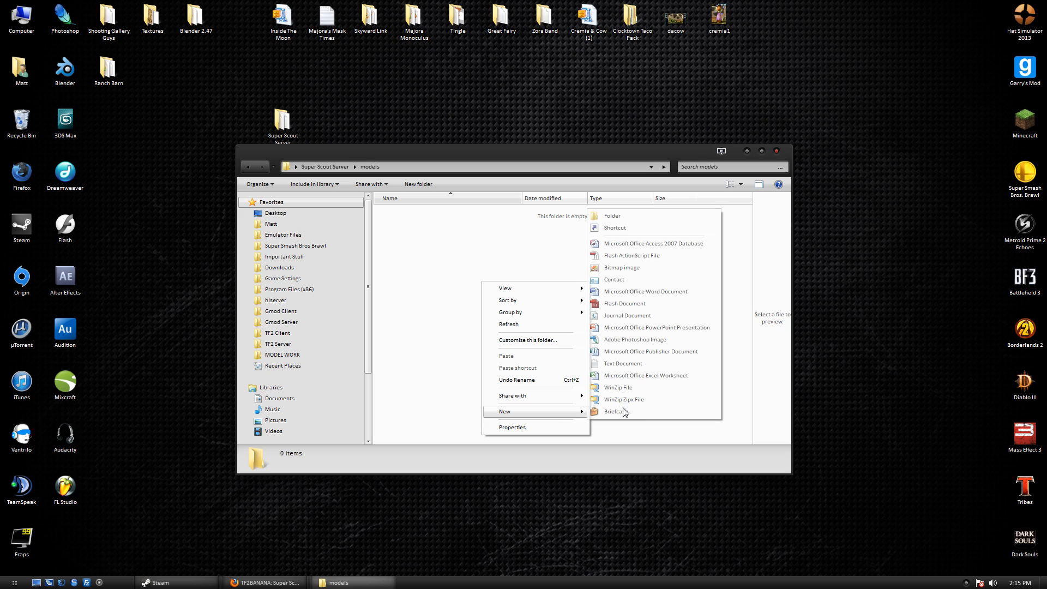
click(619, 216)
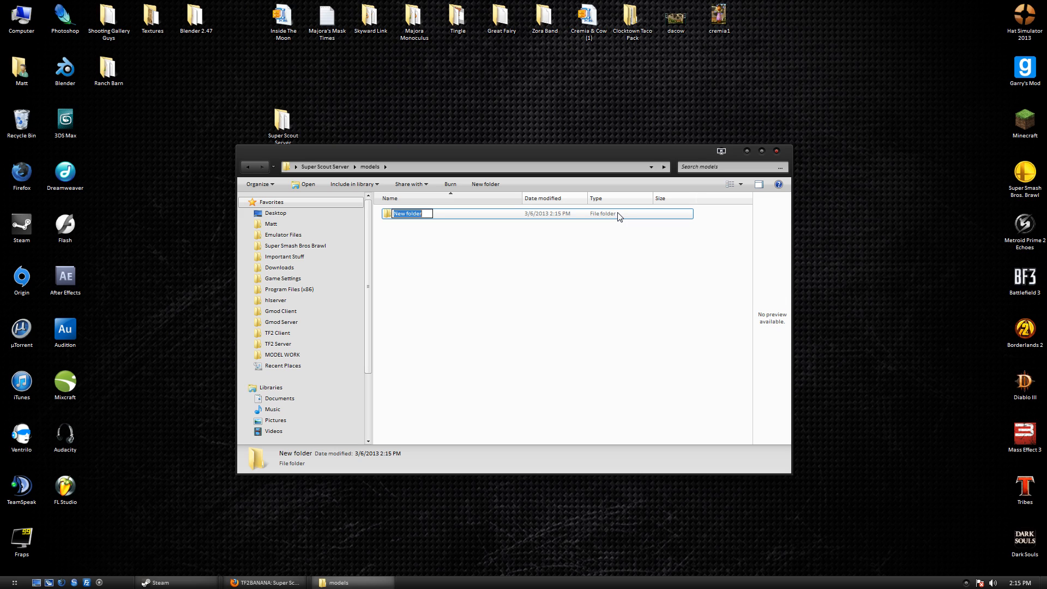
text(custom)
key(Return)
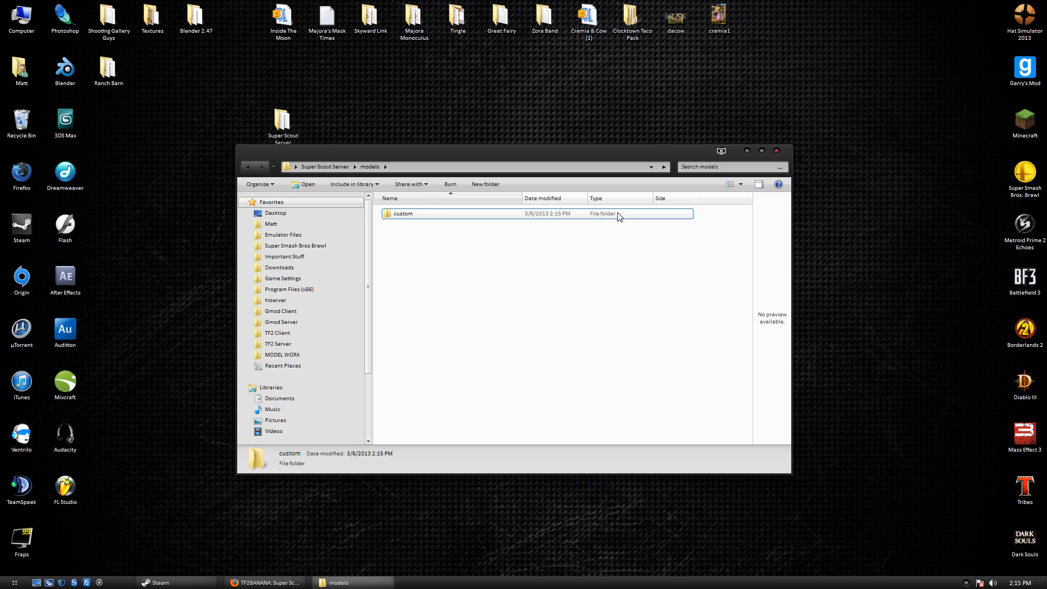
double_click(503, 218)
Create a player folder inside models\custom.
right_click(532, 256)
mouse_move(540, 382)
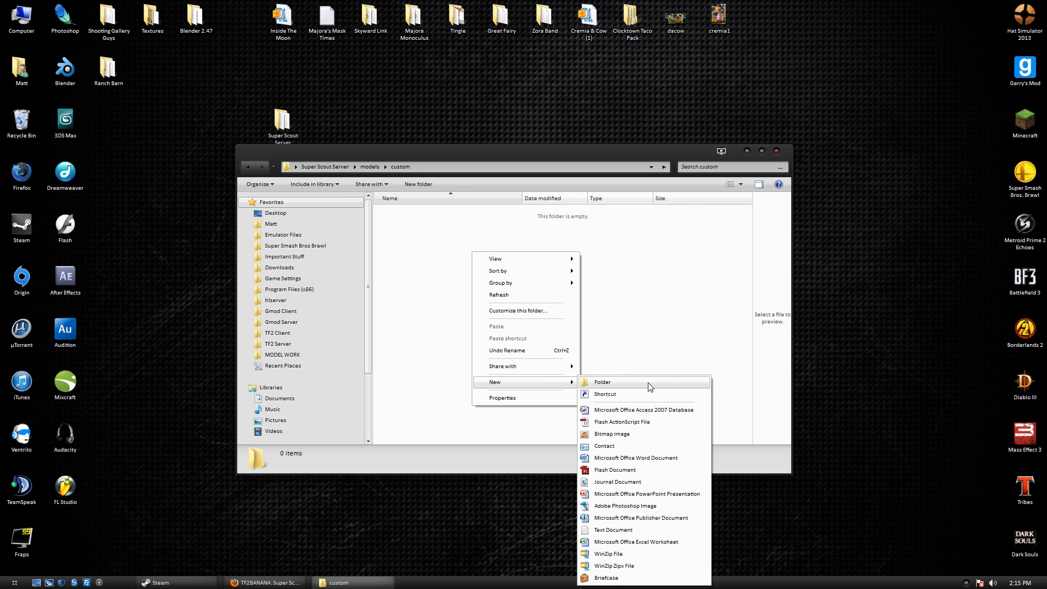
click(649, 385)
text(player)
key(Return)
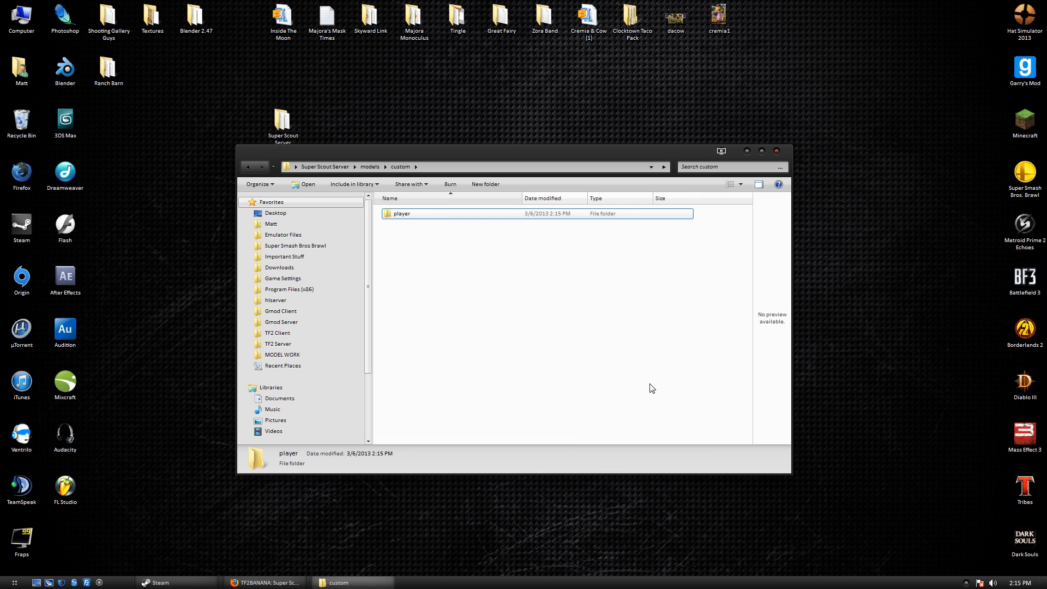
Move the six scout model files into models\custom\player.
click(340, 164)
drag(450, 354, 419, 238)
double_click(418, 224)
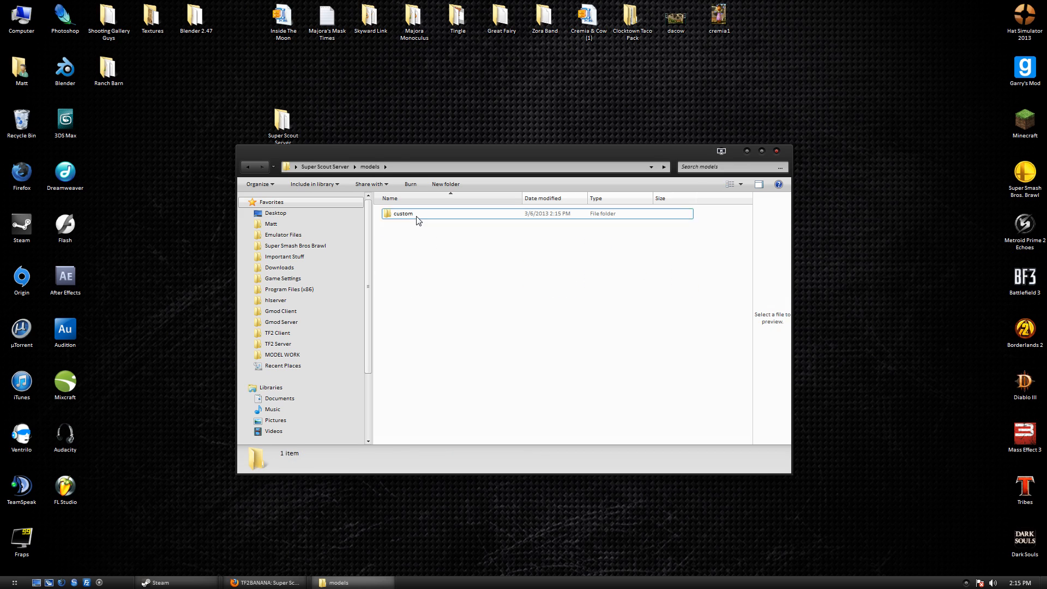
double_click(417, 214)
double_click(418, 214)
key(ctrl+v)
click(470, 364)
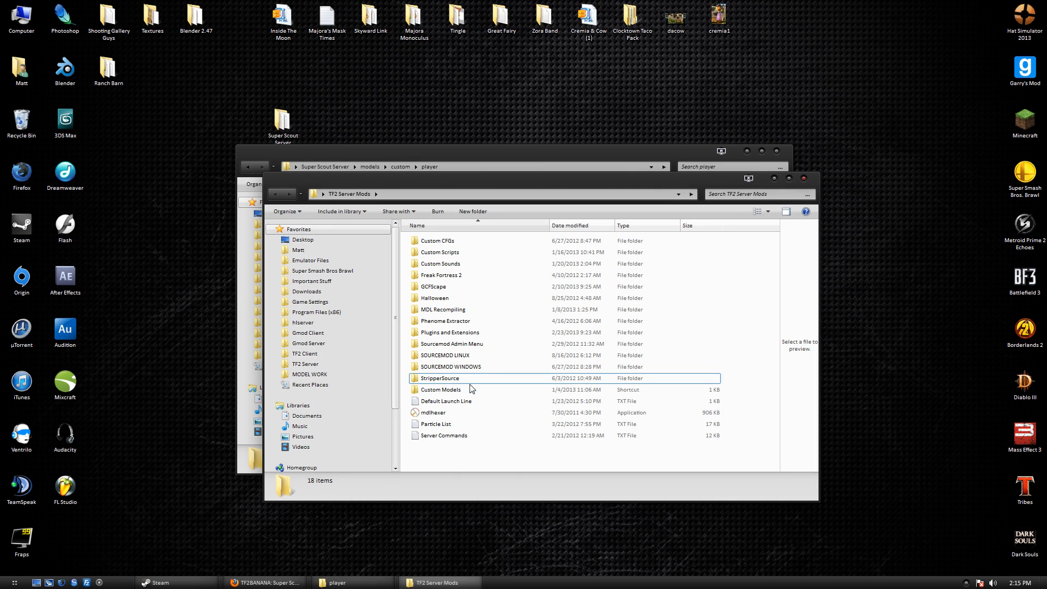
Launch mdlhexer, close TF2 Server Mods, and place the hexer beside the player folder.
double_click(462, 414)
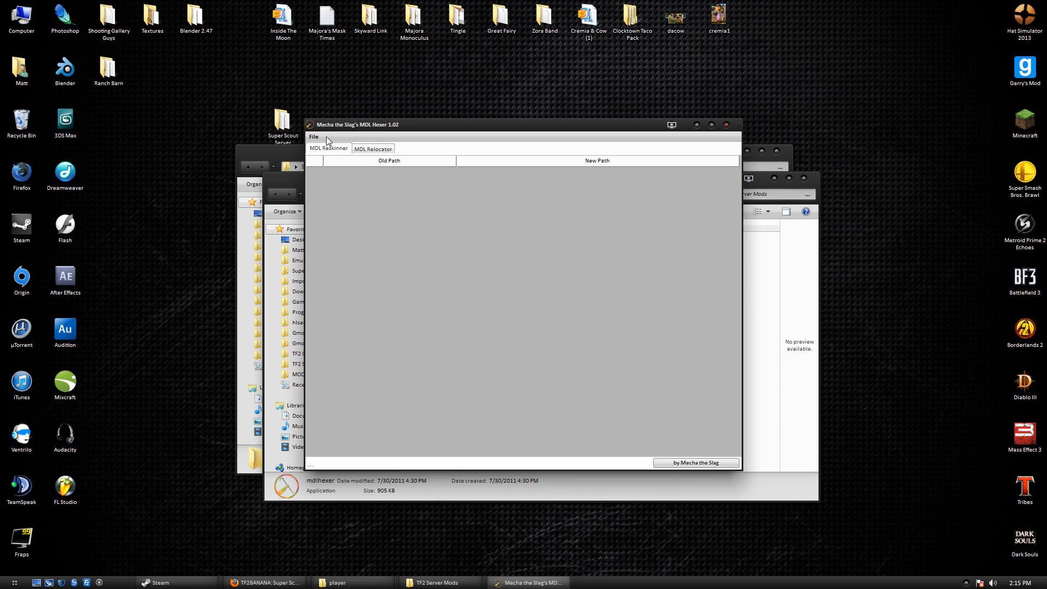
drag(326, 125, 249, 247)
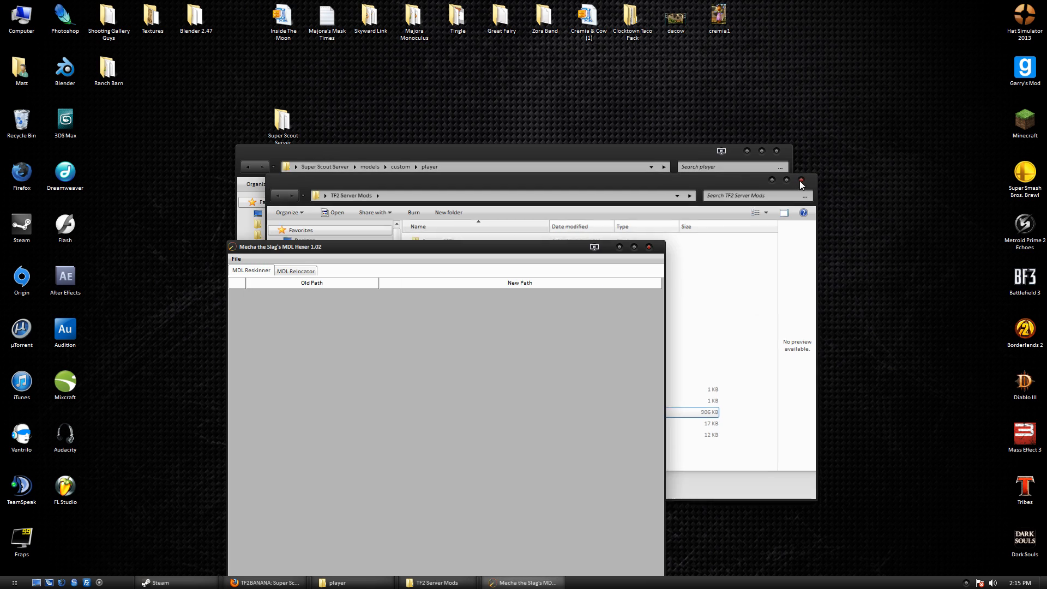
click(801, 181)
drag(364, 245, 570, 292)
drag(485, 301, 538, 295)
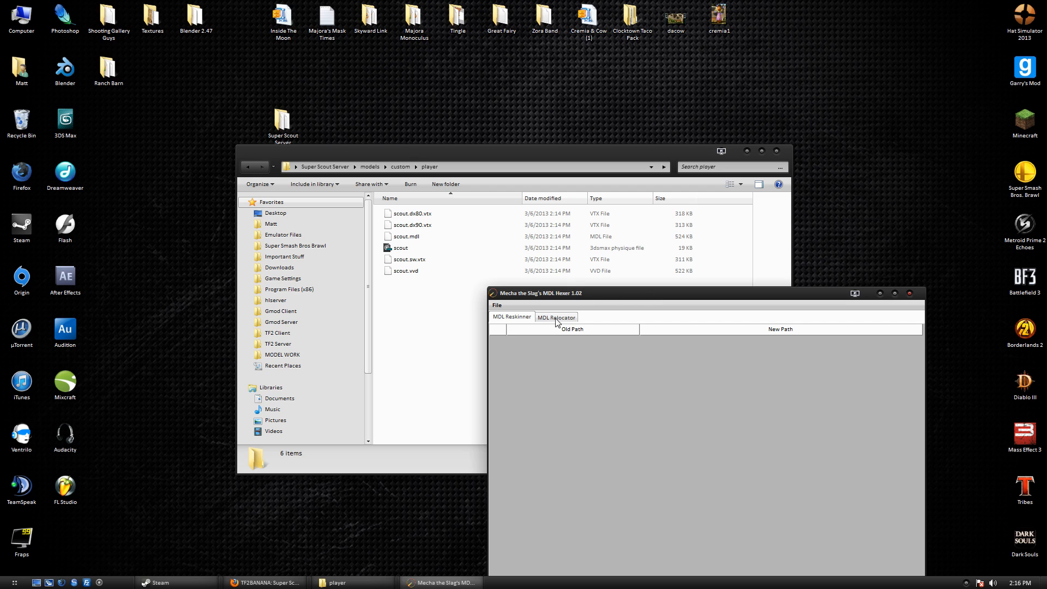
Load scout.mdl into the hexer from the models\custom\player folder using its copied path.
click(490, 304)
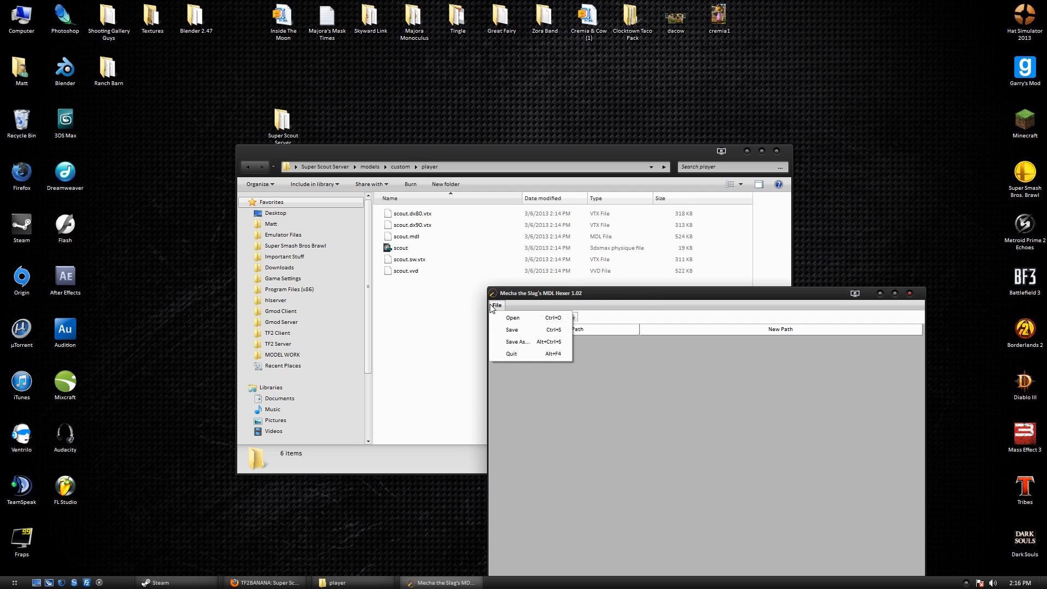
click(521, 318)
click(544, 167)
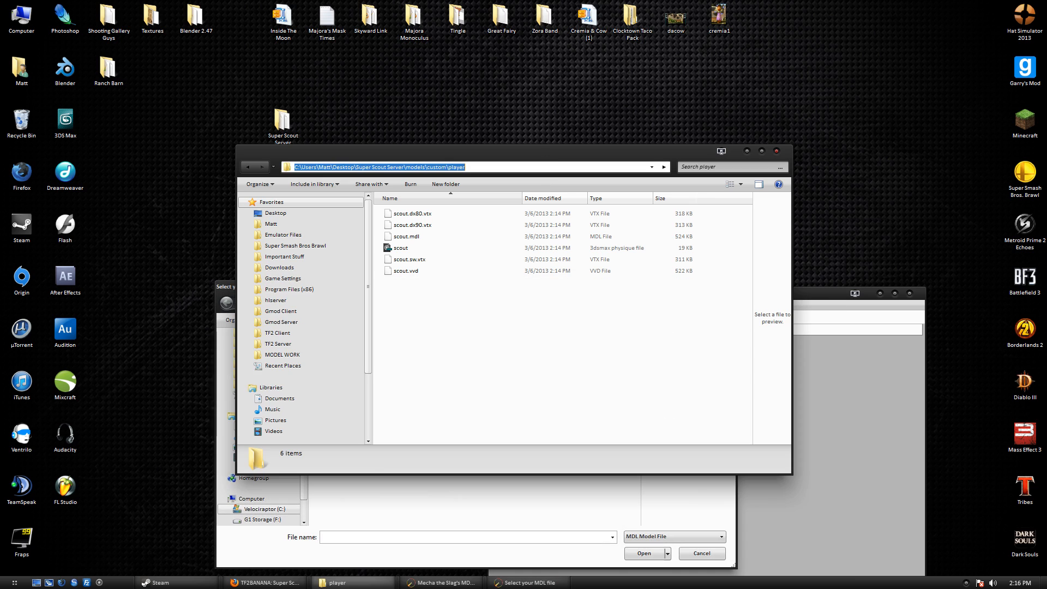
key(ctrl+c)
click(466, 494)
key(ctrl+v)
key(Return)
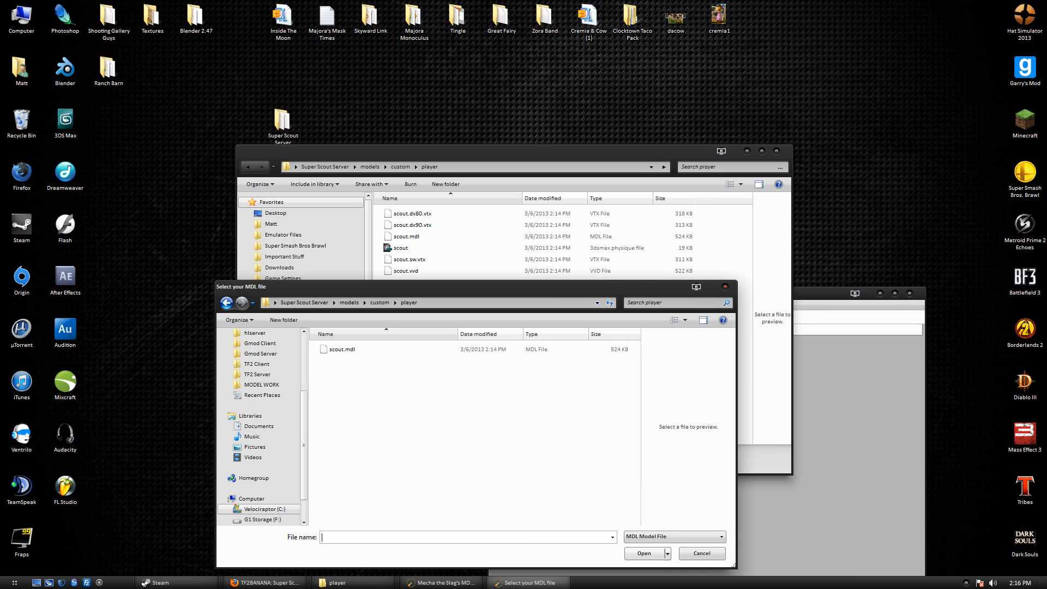
double_click(361, 349)
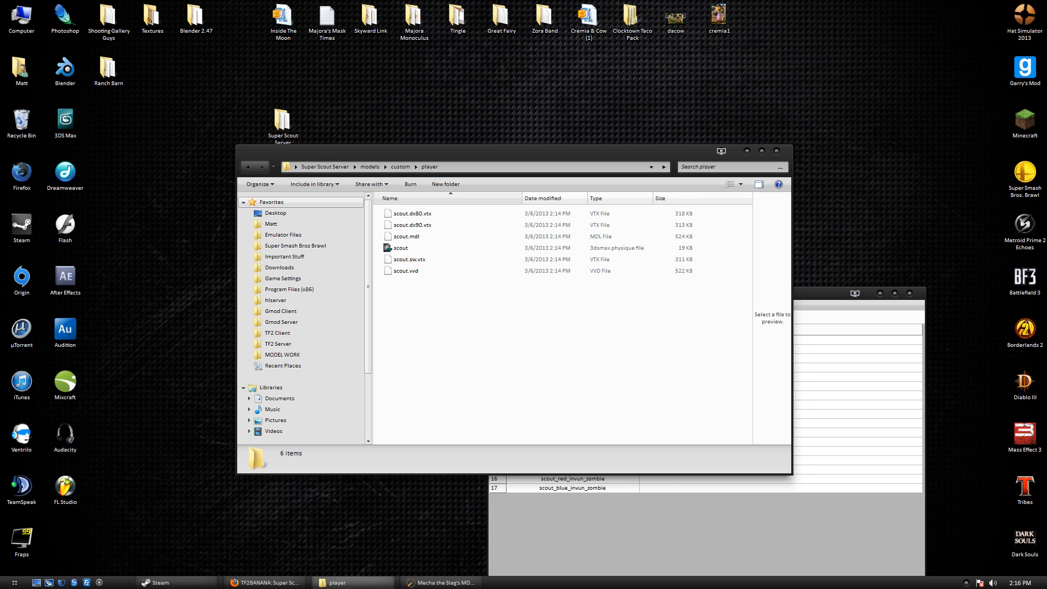
click(662, 328)
drag(671, 300, 482, 336)
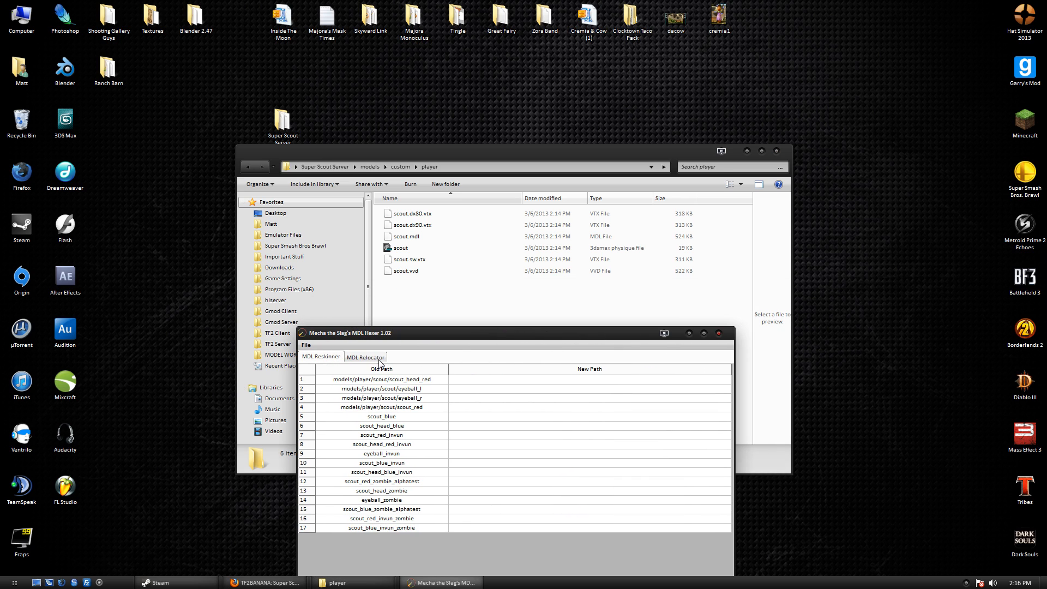
In MDL Relocator, set the new model path to custom/player/scout.mdl.
click(380, 361)
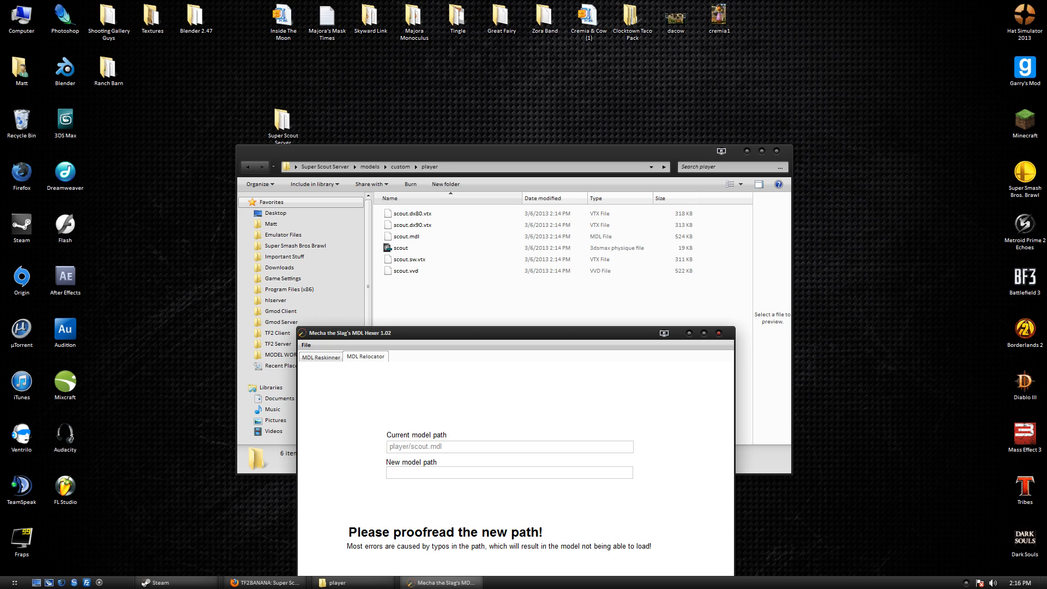
click(444, 168)
drag(466, 167, 406, 167)
click(467, 168)
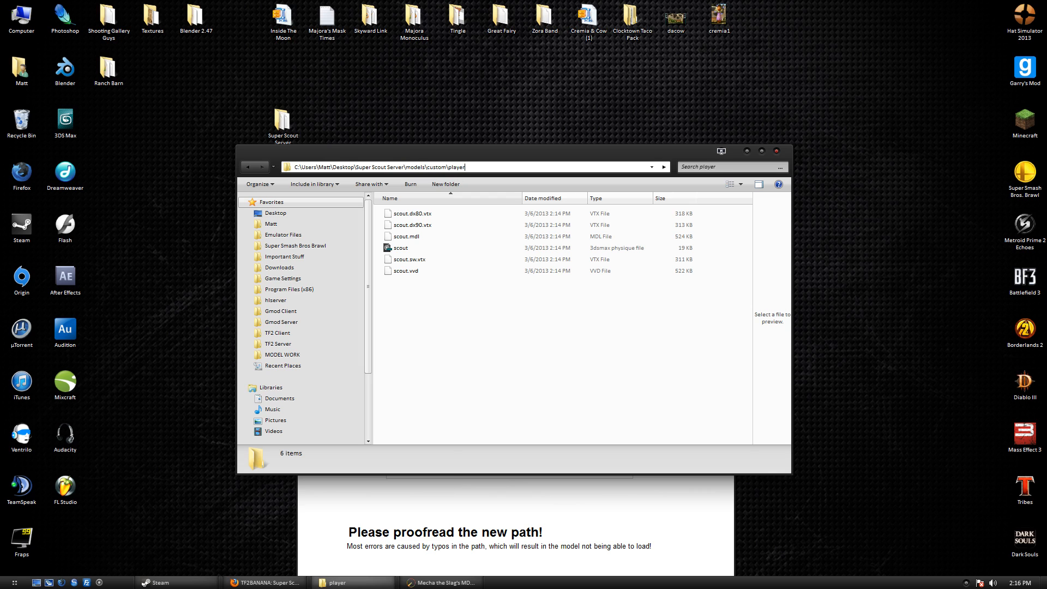
click(450, 484)
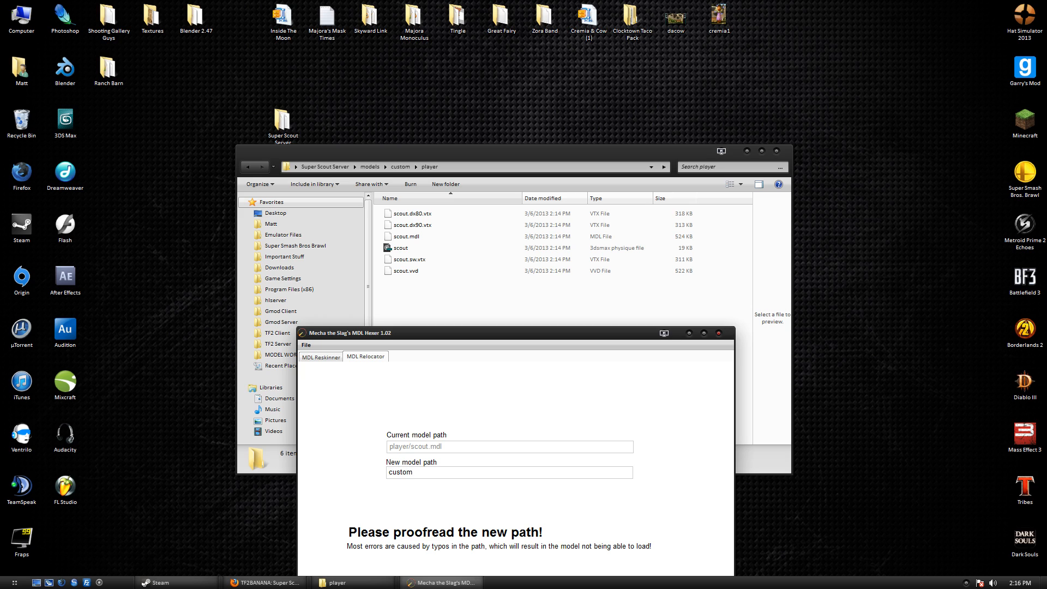
text(custom/player/scout.mdl)
Save the relocated model over scout.mdl and return to the material path table.
click(306, 345)
click(322, 371)
click(343, 347)
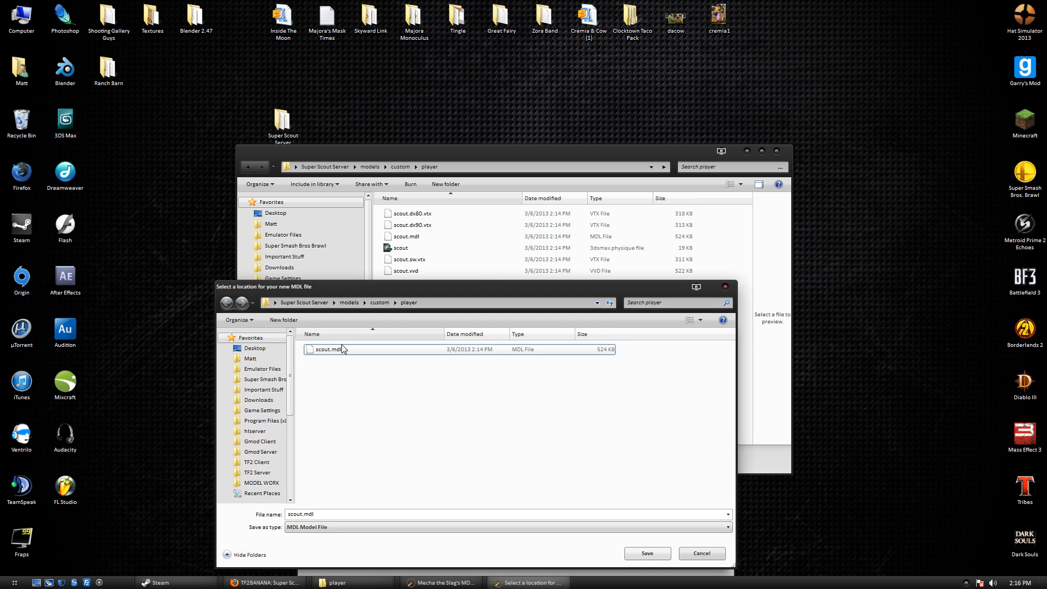
click(655, 553)
drag(495, 334, 617, 307)
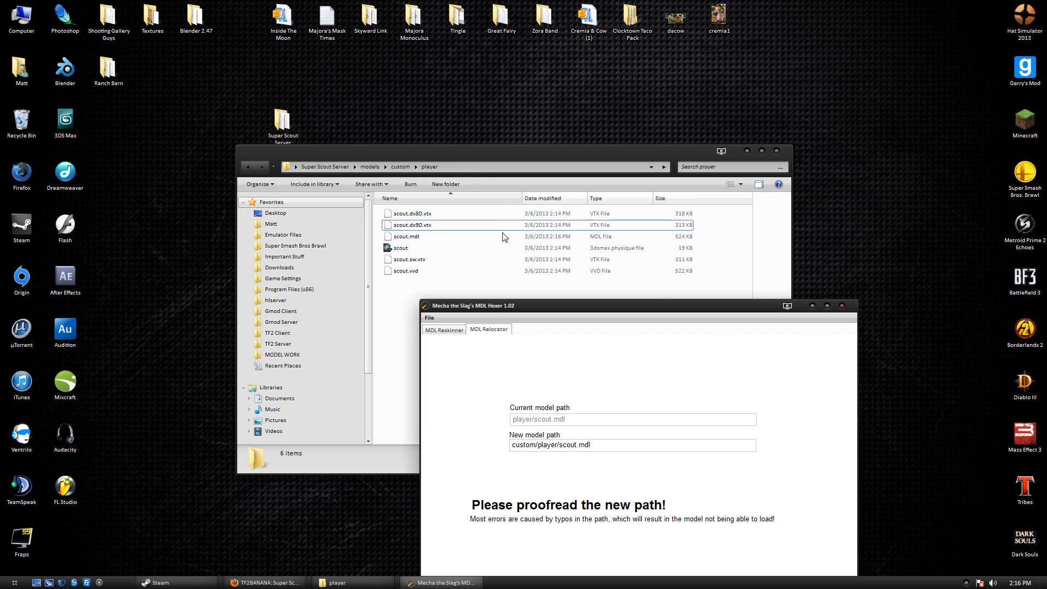
click(448, 329)
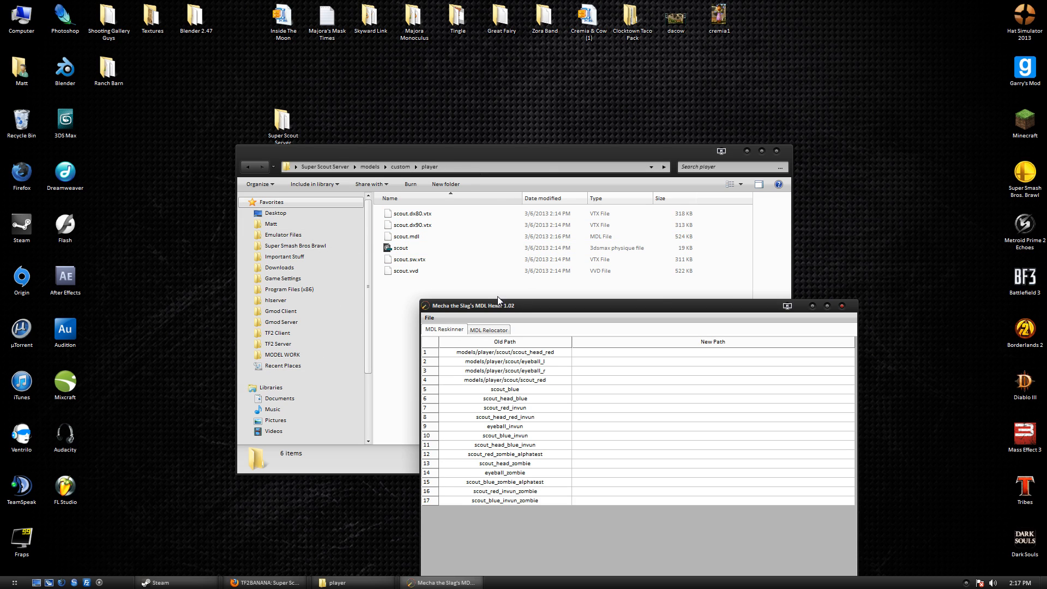
drag(498, 306, 444, 315)
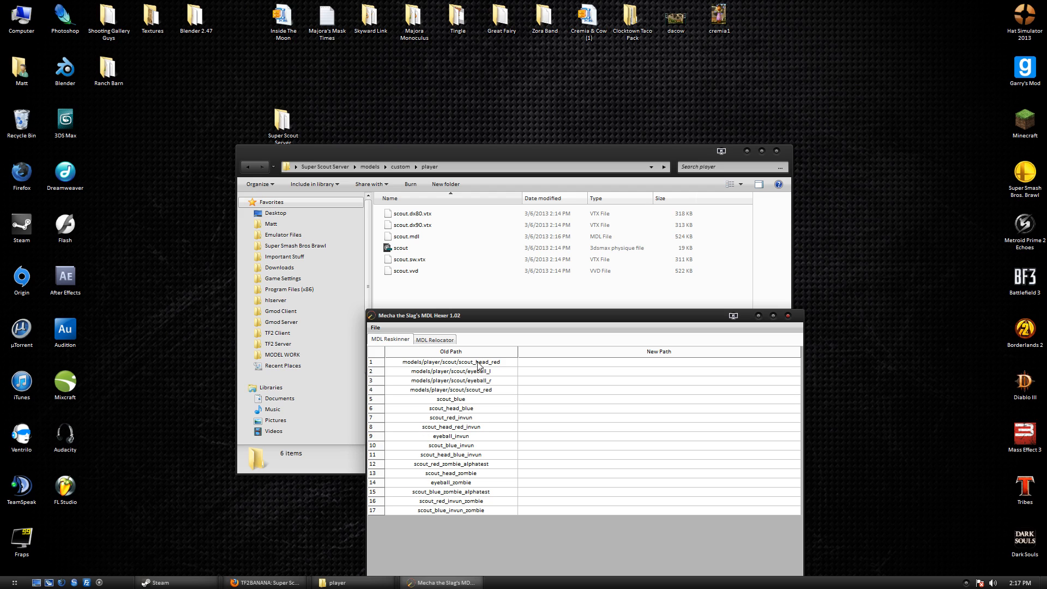
click(500, 365)
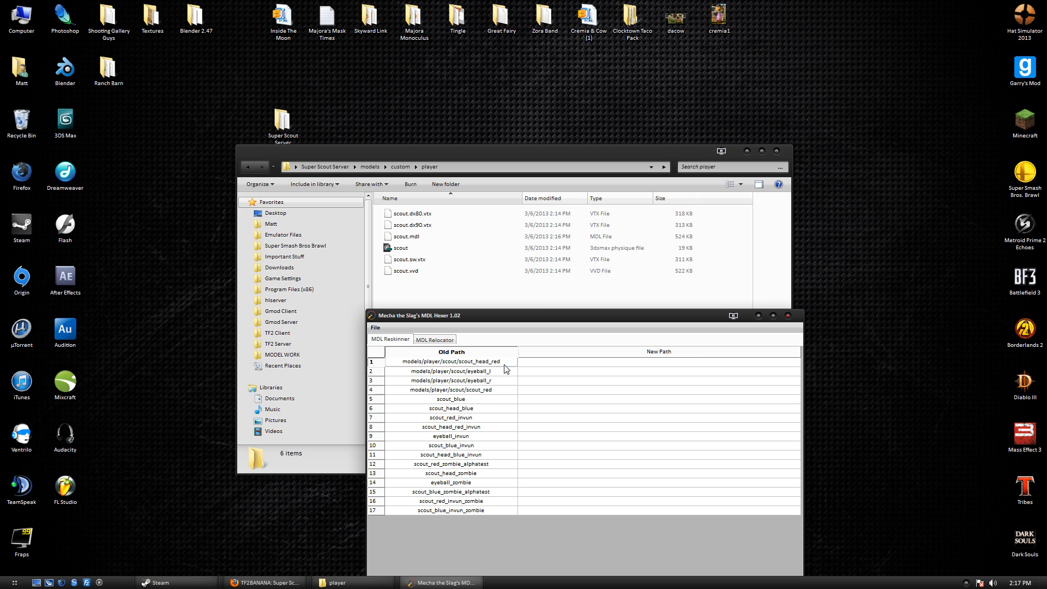
click(325, 166)
Open materials\models\player\scout in Super Scout Server and select its nine texture files.
double_click(444, 217)
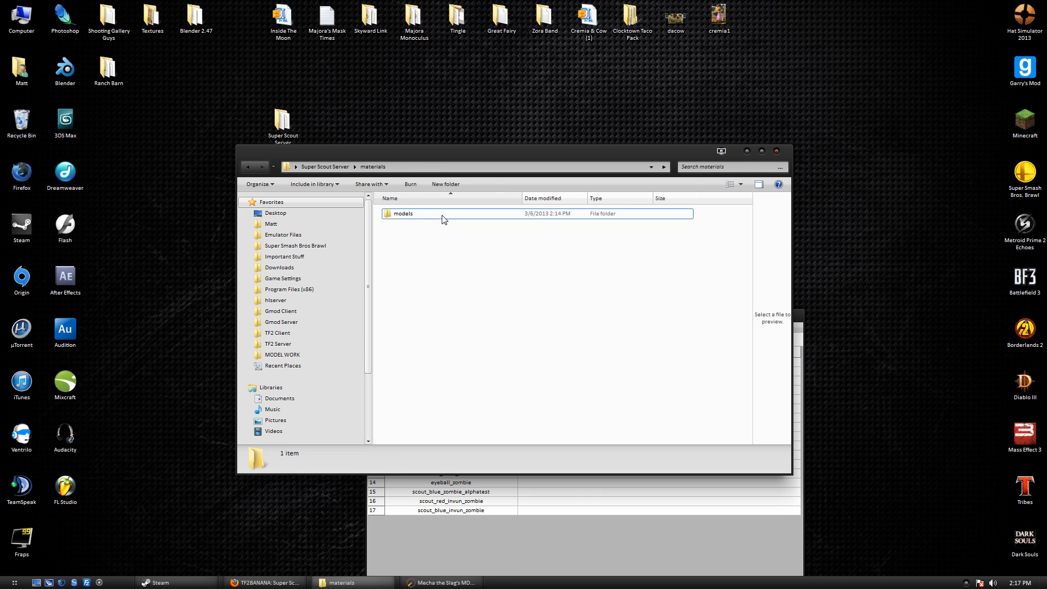
double_click(443, 218)
double_click(442, 218)
double_click(443, 218)
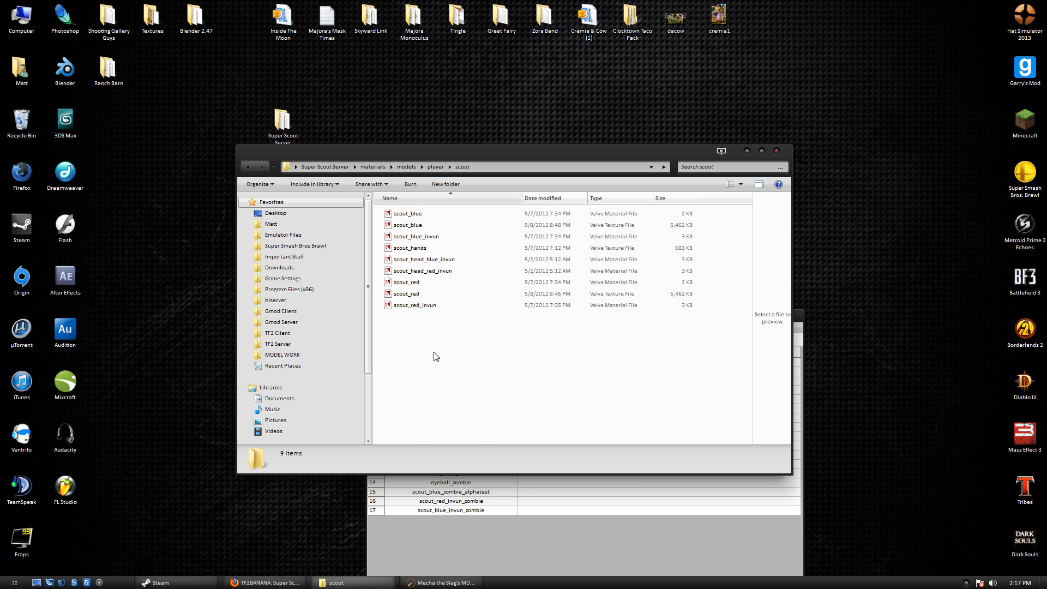
drag(434, 349, 420, 221)
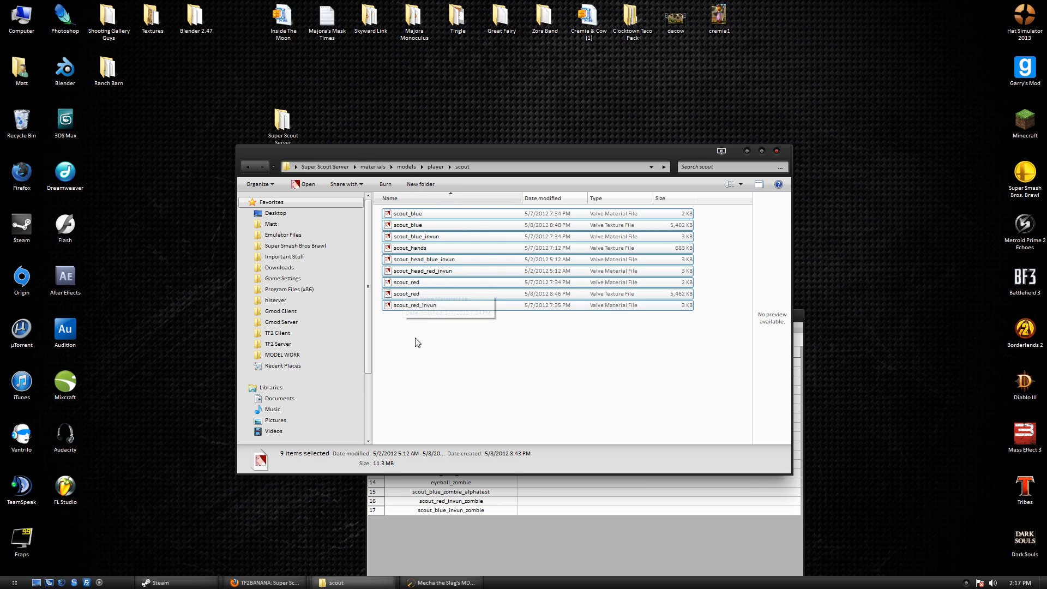
drag(416, 338, 398, 152)
drag(433, 370, 453, 77)
Create a new folder inside materials, then delete it again.
click(374, 167)
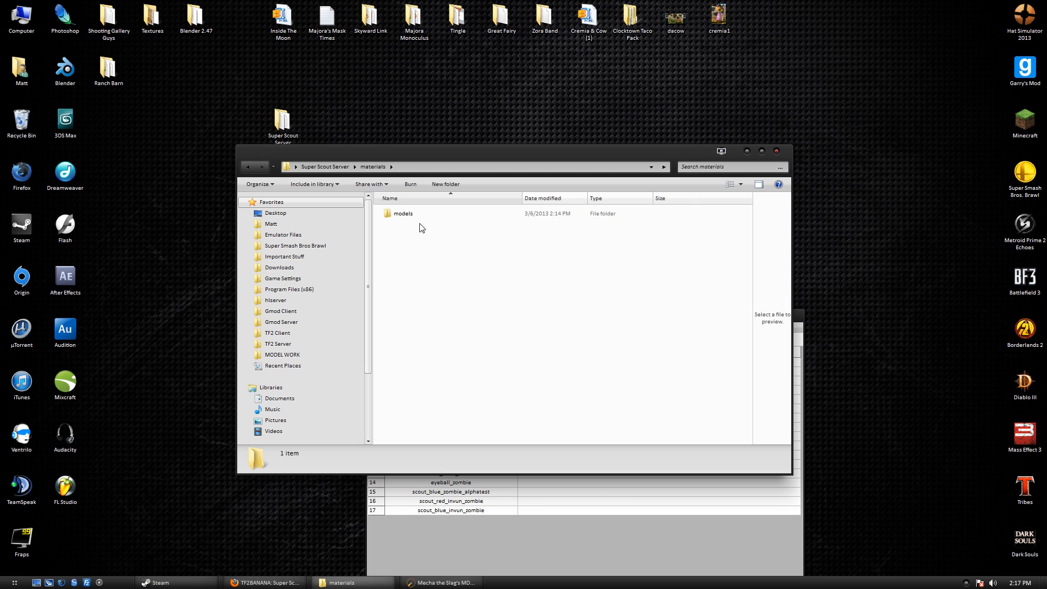
right_click(410, 241)
mouse_move(453, 372)
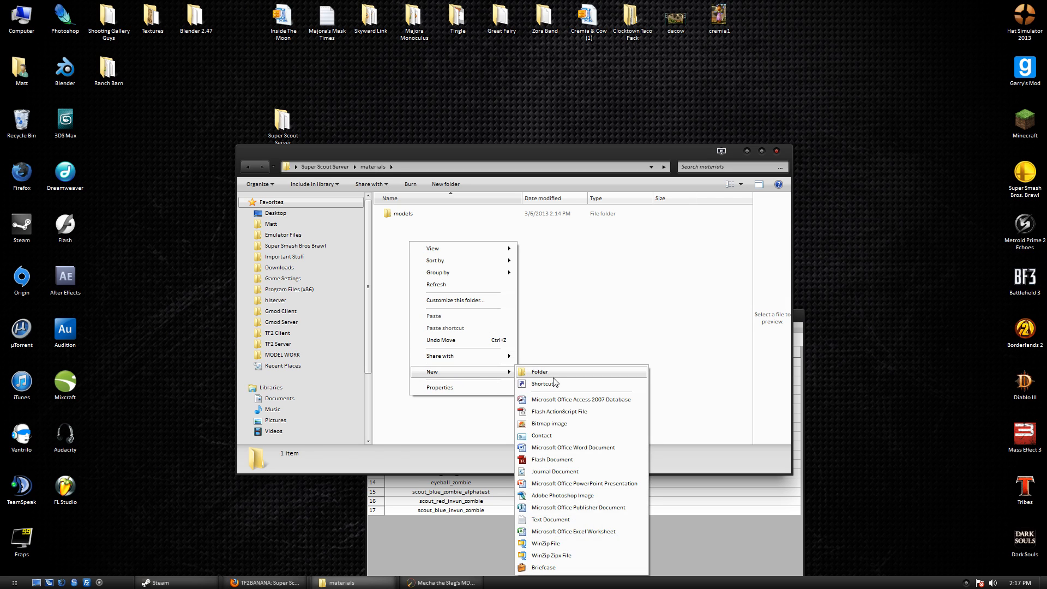
click(553, 375)
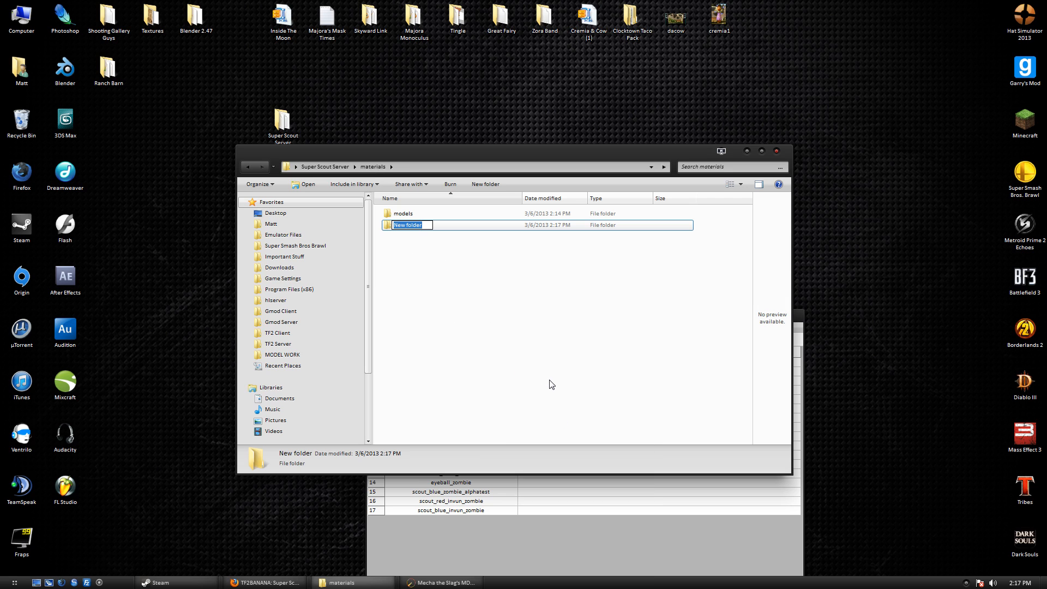
key(Return)
key(Delete)
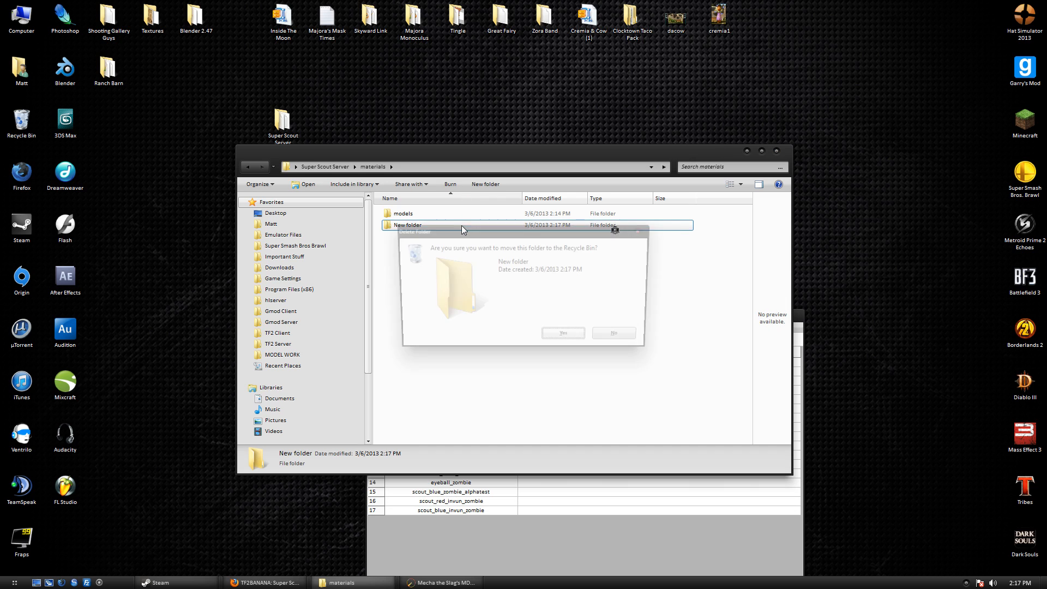
key(Return)
Rename the models\player folder to player_custom.
double_click(398, 214)
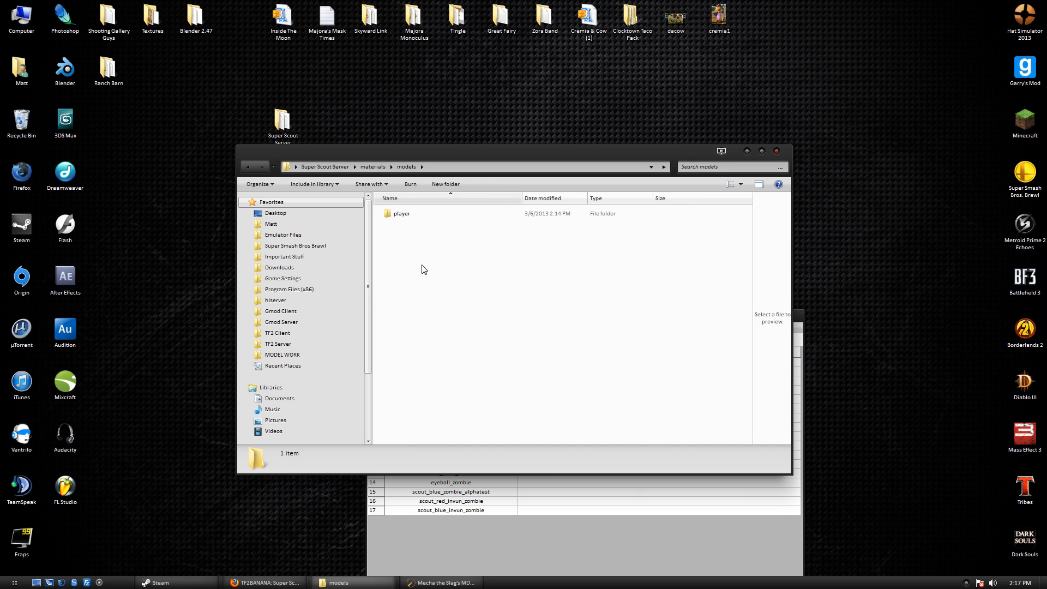
right_click(423, 268)
right_click(407, 213)
click(474, 556)
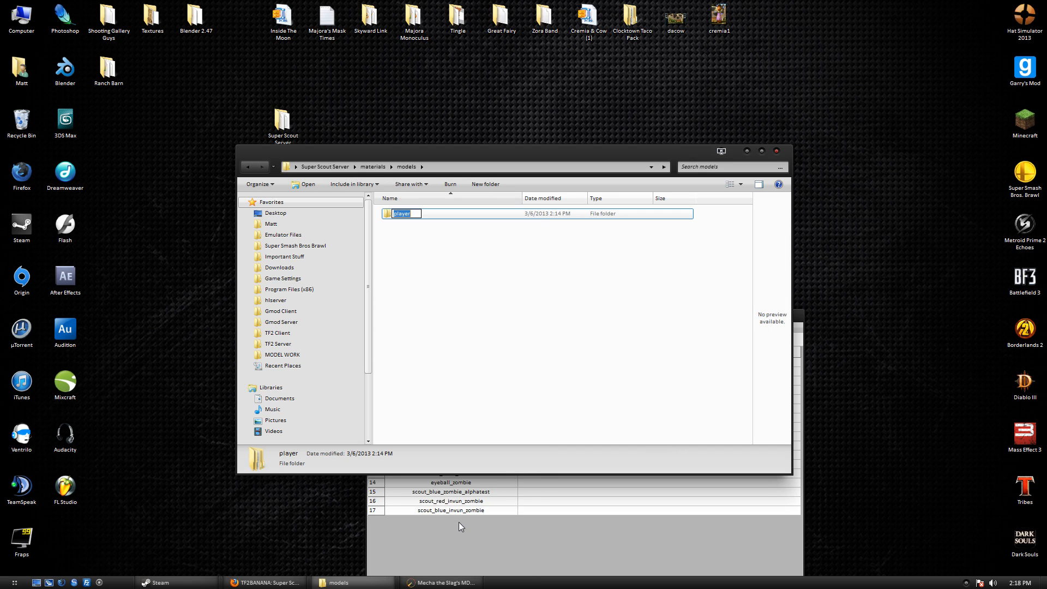
key(Right)
text(_custom)
key(Return)
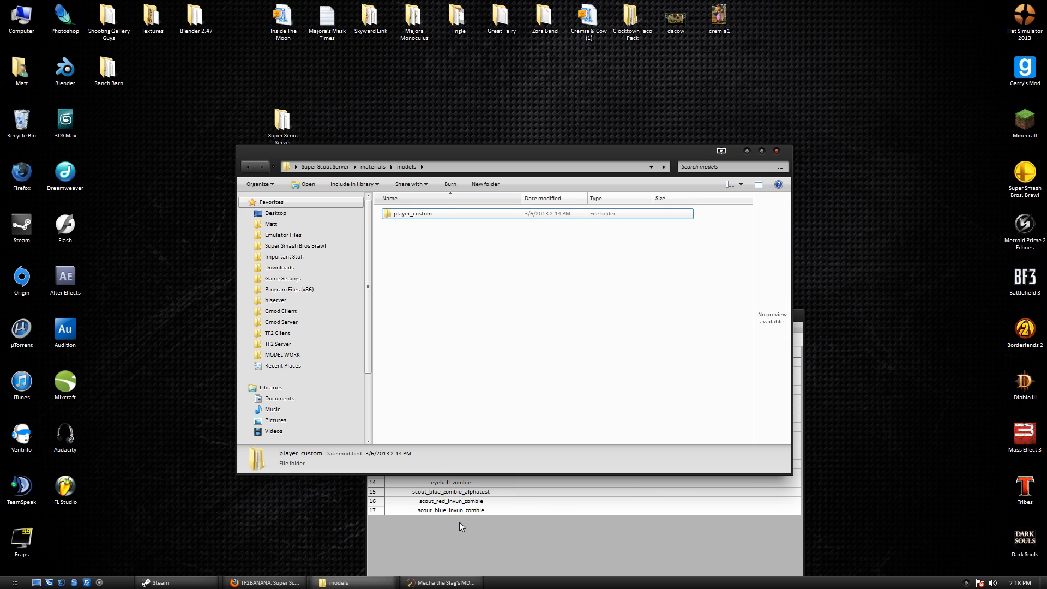
Rename the scout folder to superscout_tut and open it.
double_click(482, 219)
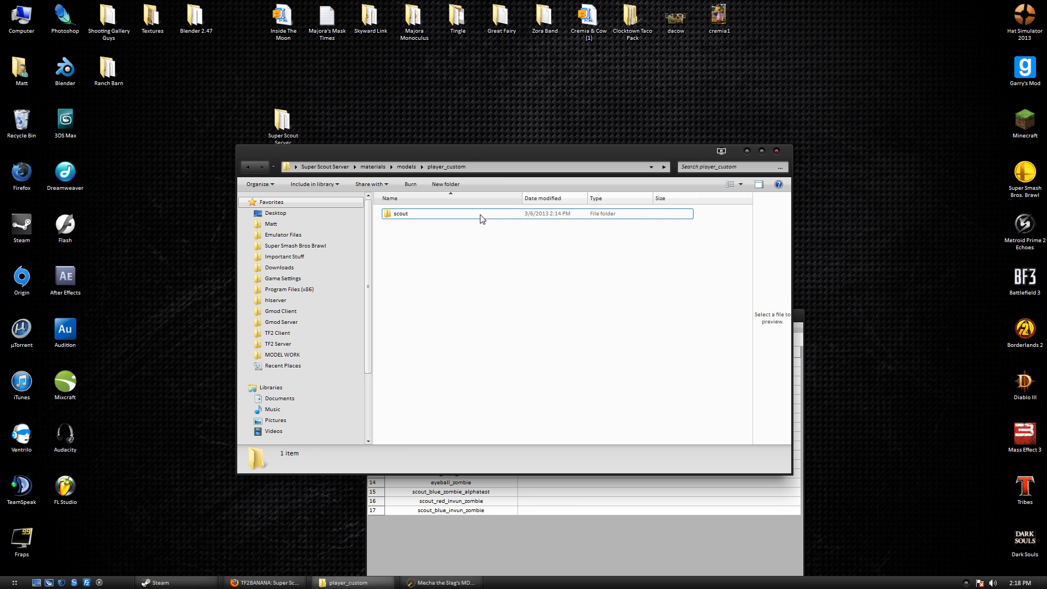
right_click(479, 217)
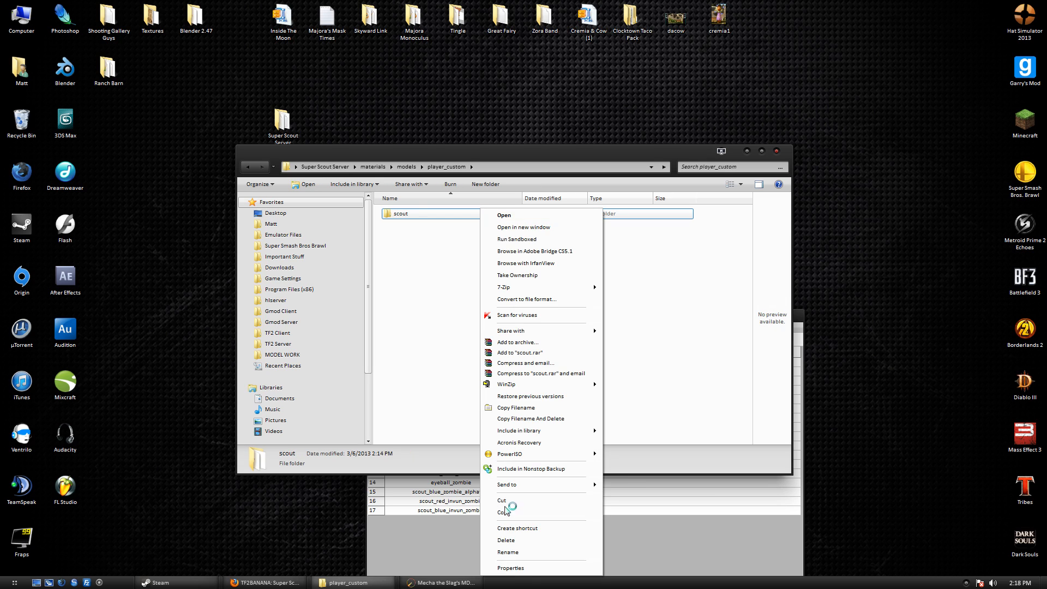
click(519, 552)
key(End)
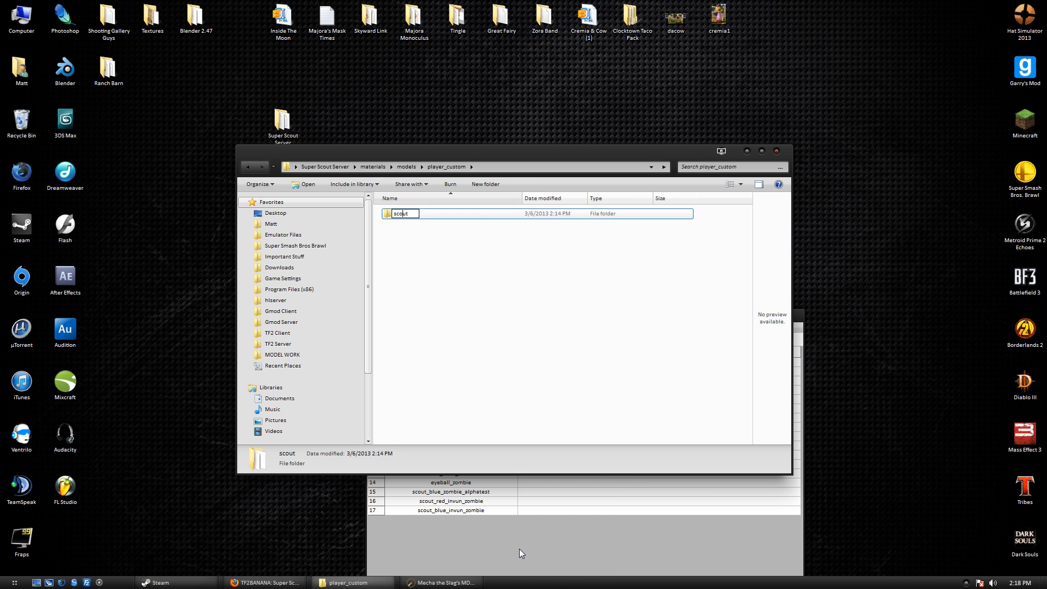
text(superscout_tut)
key(Return)
double_click(566, 215)
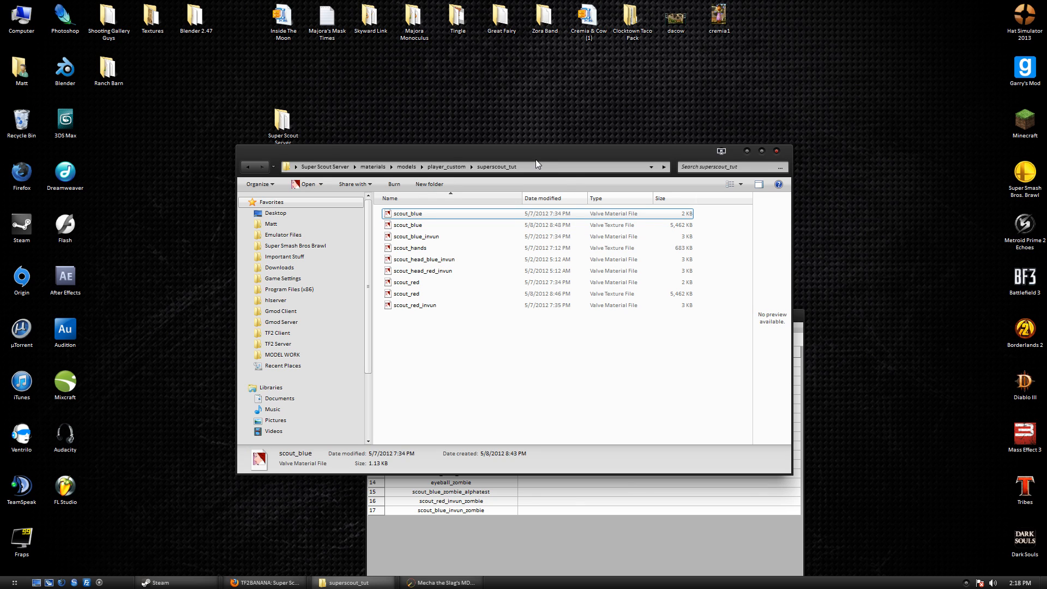
drag(536, 159, 512, 80)
Copy the superscout_tut folder path from the Explorer address bar for use in the Hexer.
click(587, 517)
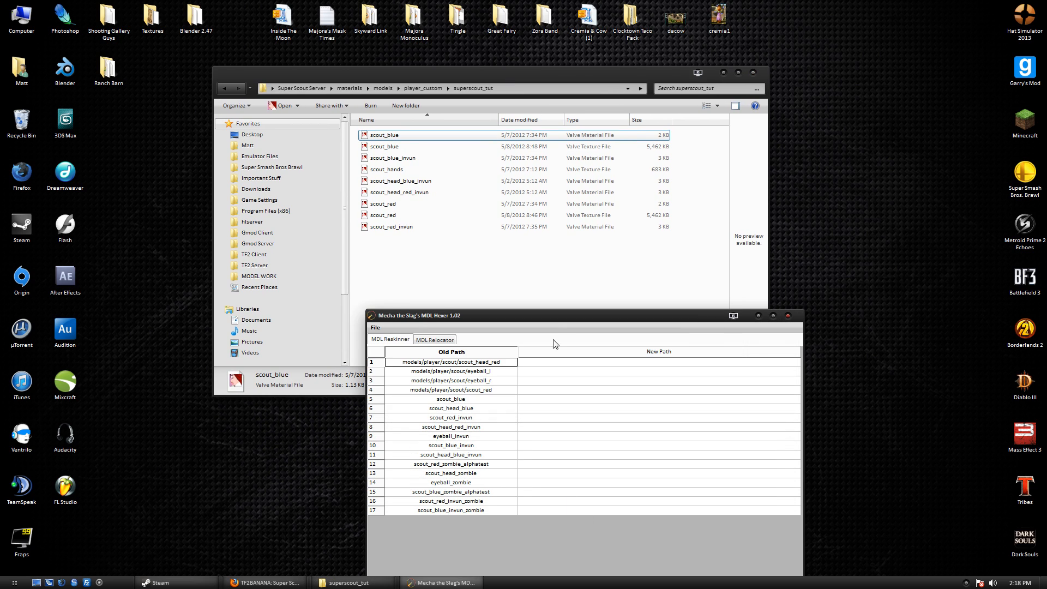
drag(571, 318, 610, 318)
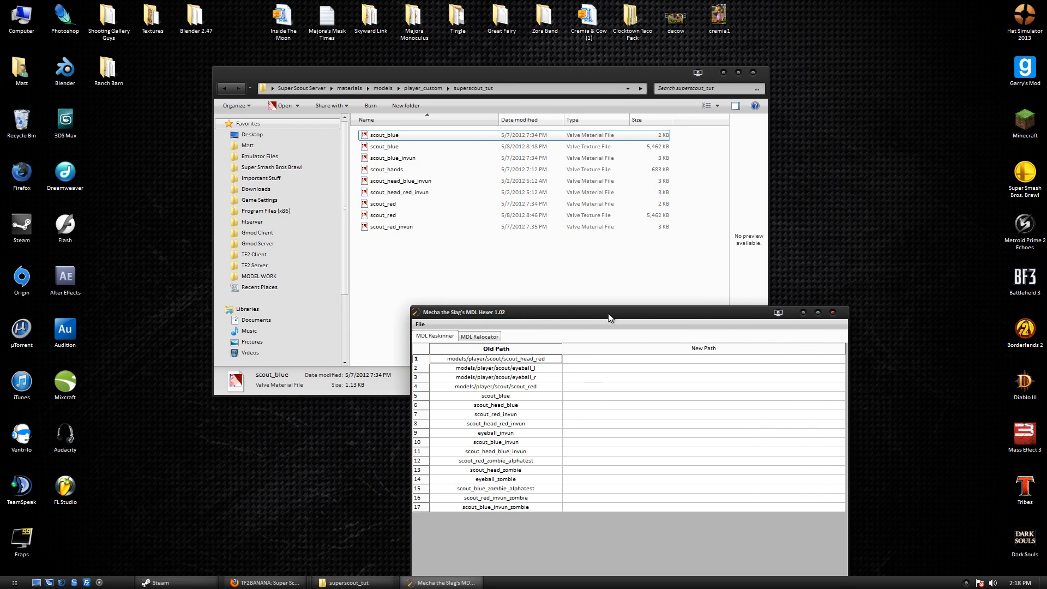
click(455, 93)
drag(513, 88, 270, 88)
key(ctrl+c)
click(614, 402)
double_click(525, 363)
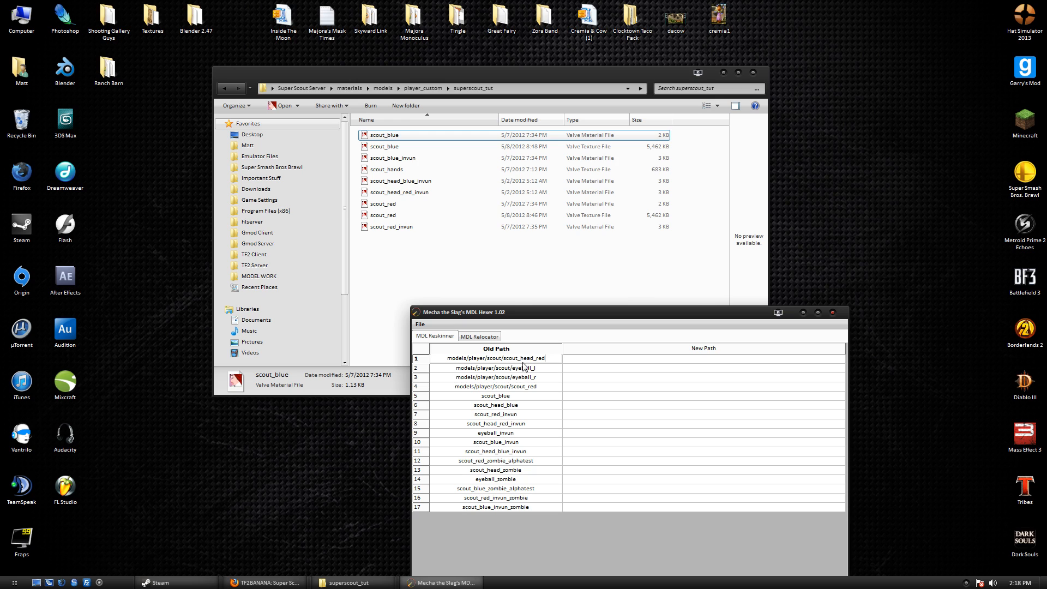
click(395, 137)
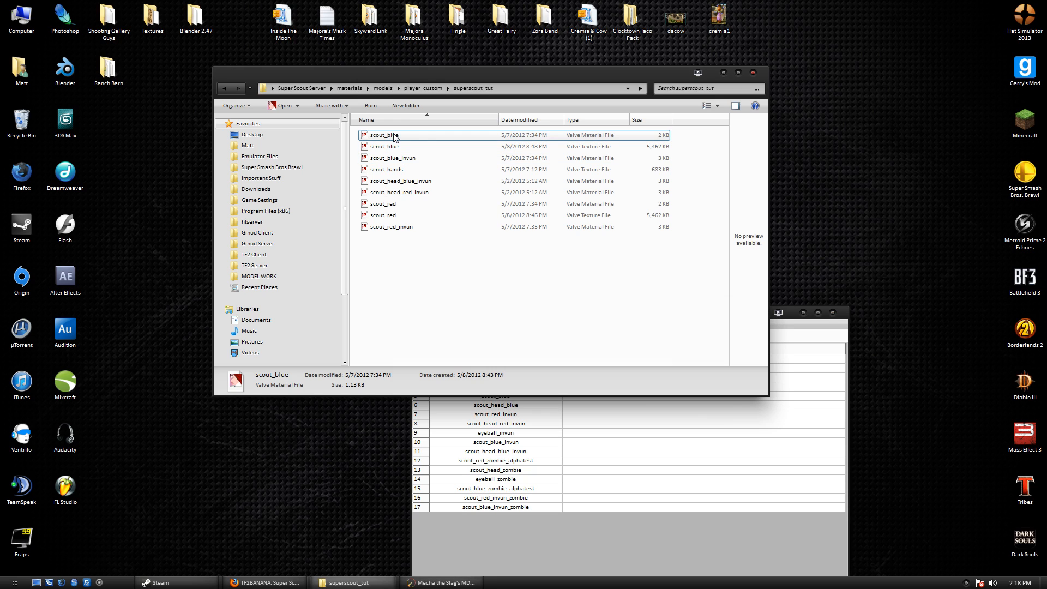
double_click(591, 138)
click(612, 543)
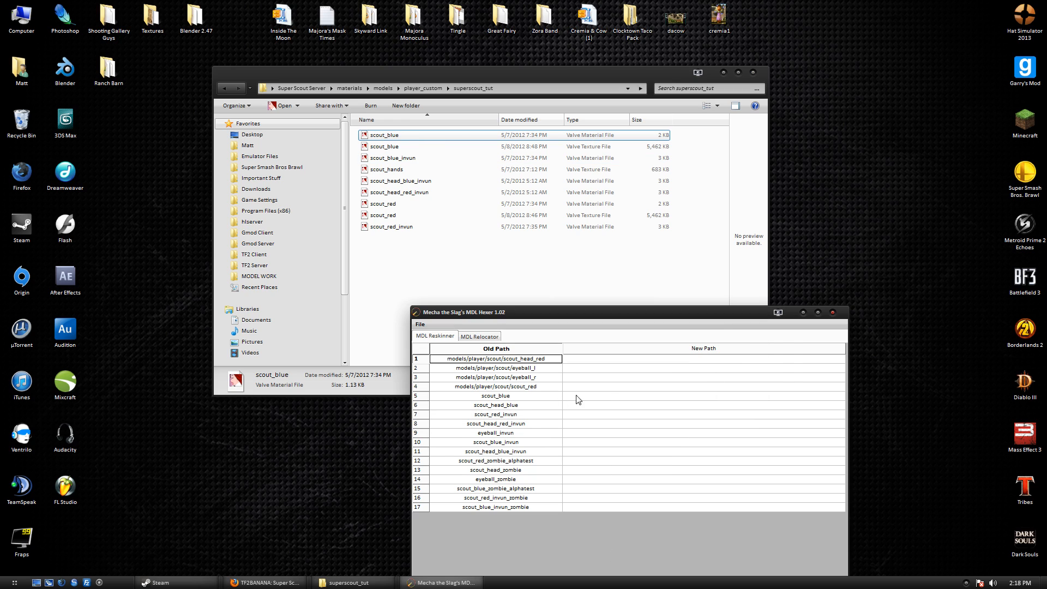
Paste into row 5's New Path, trim to models\player_custom\superscout_tut, append \scout_blue, and copy it.
click(602, 397)
key(ctrl+v)
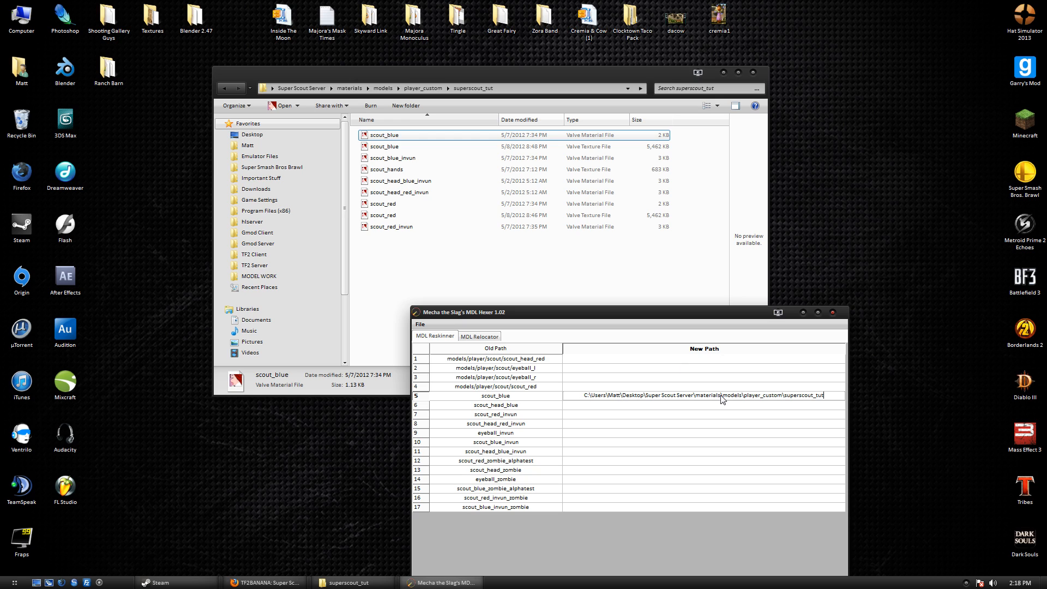
drag(723, 395, 534, 389)
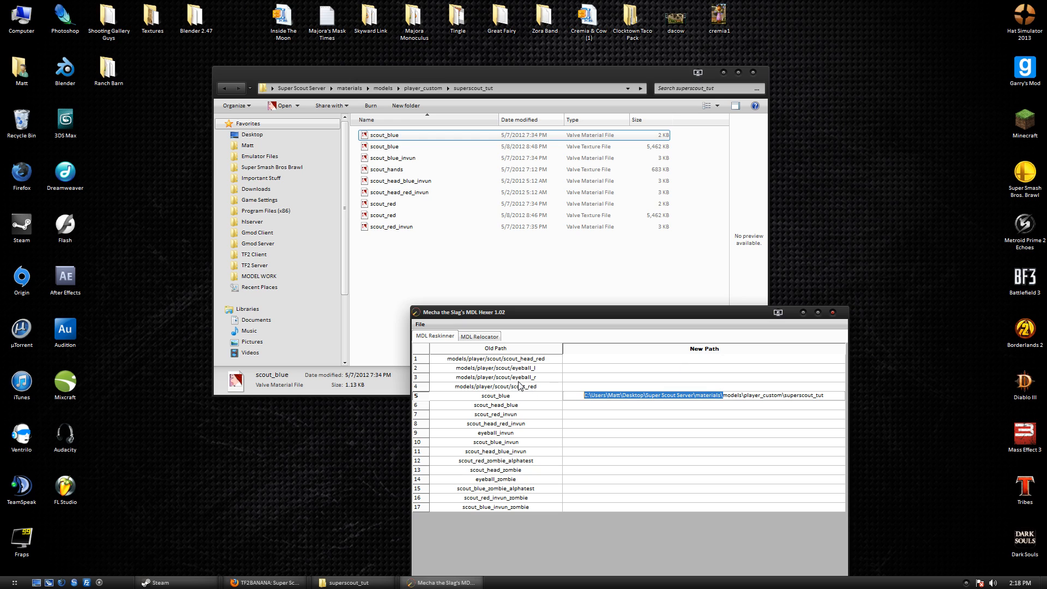
key(BackSpace)
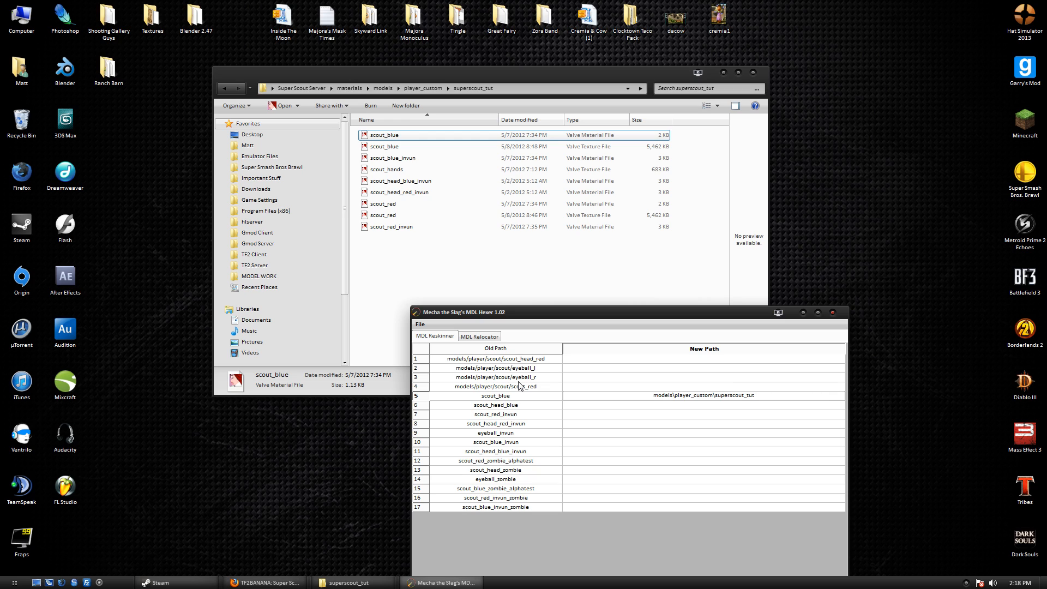
double_click(768, 396)
click(770, 401)
text(\scout_blue)
double_click(734, 395)
click(734, 394)
double_click(733, 394)
key(ctrl+a)
key(ctrl+c)
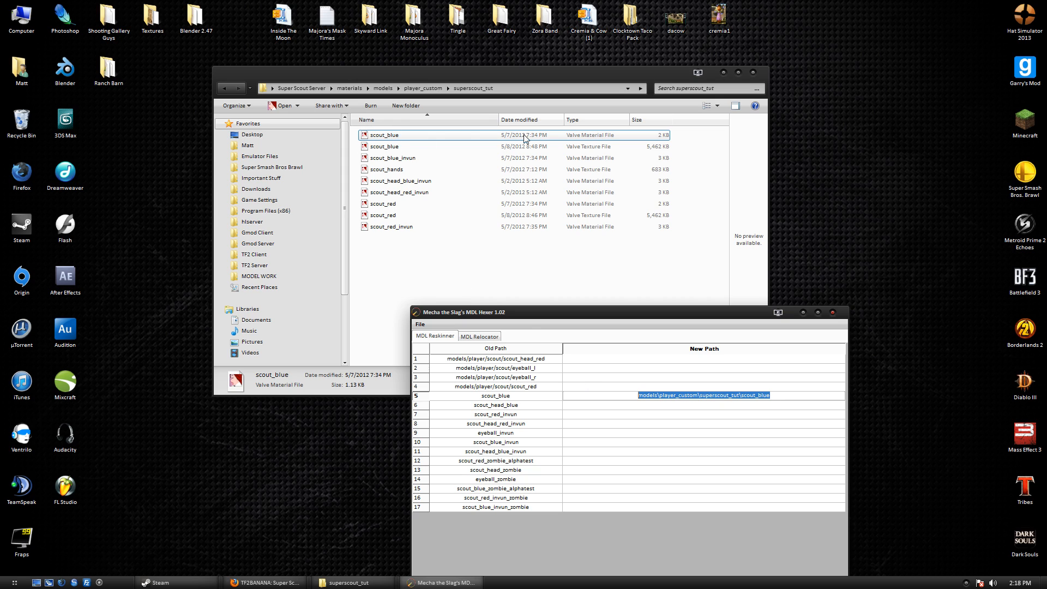
click(408, 158)
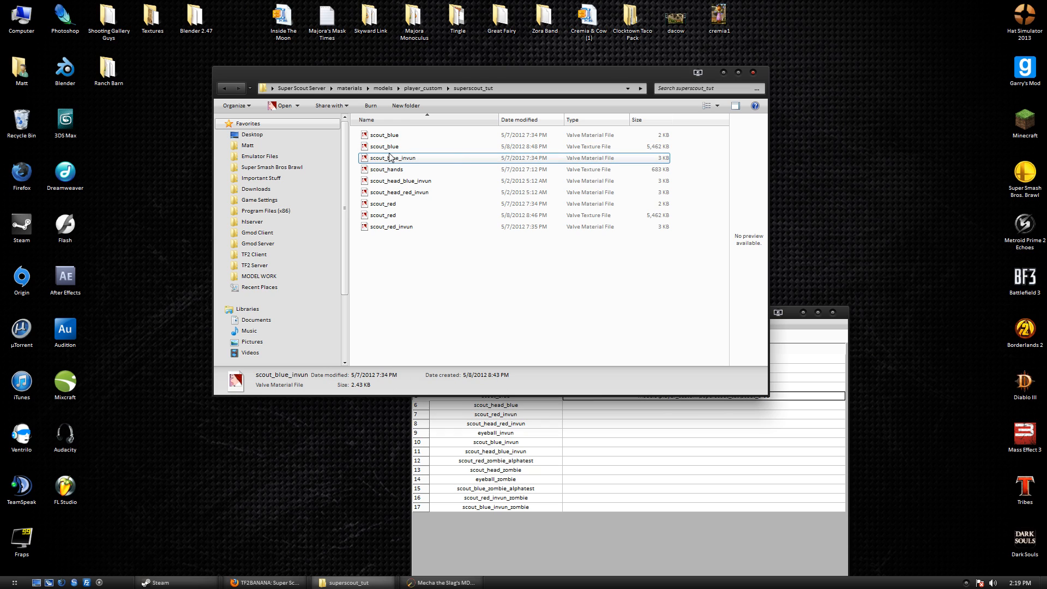
Give rows 10 and 7 the custom scout path ending in _invun and red_invun.
click(599, 423)
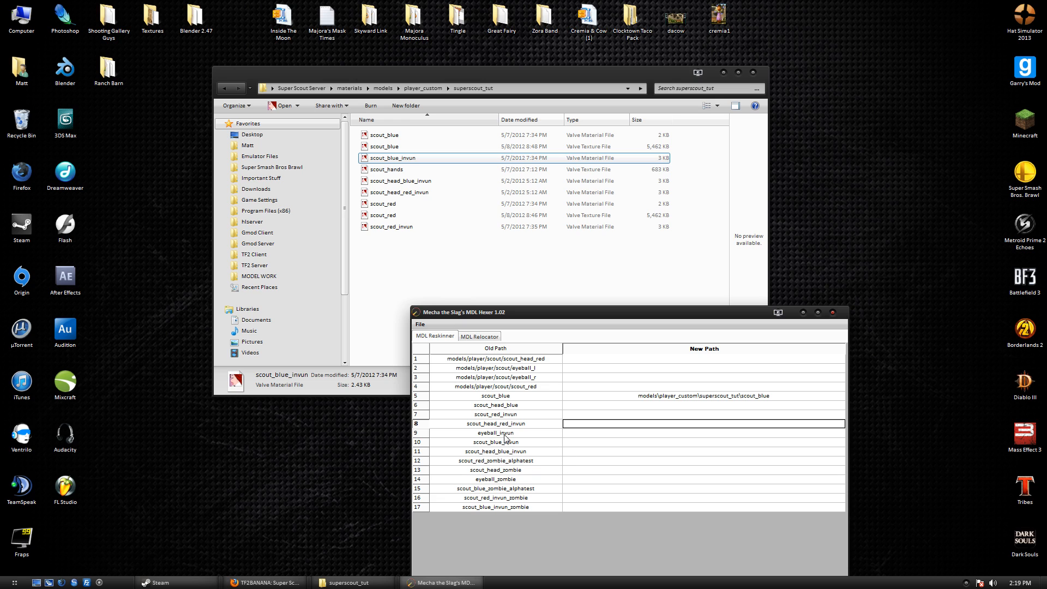
double_click(568, 443)
key(ctrl+v)
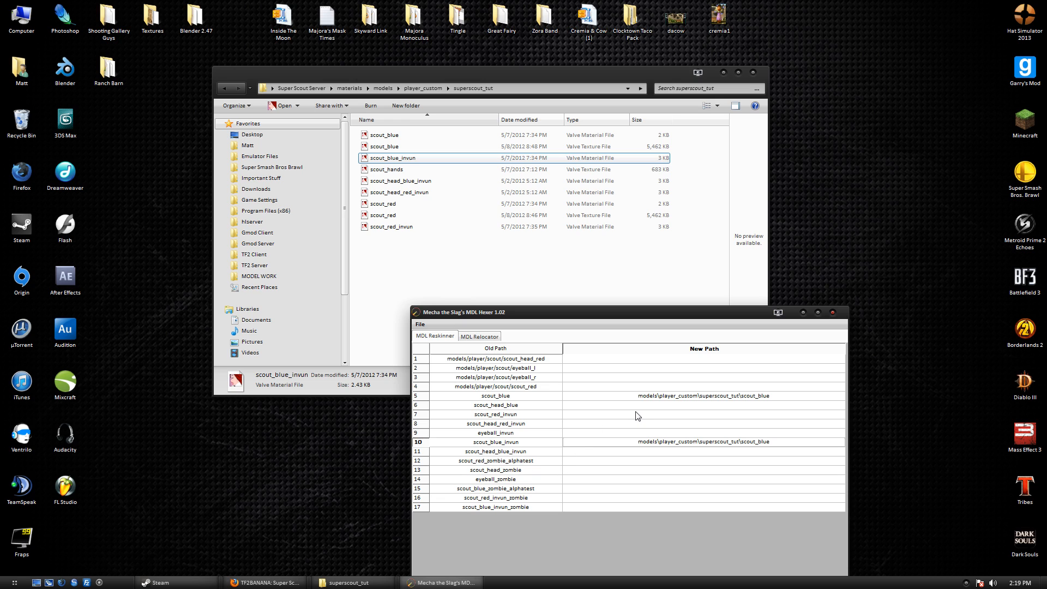
text(_invun)
double_click(583, 417)
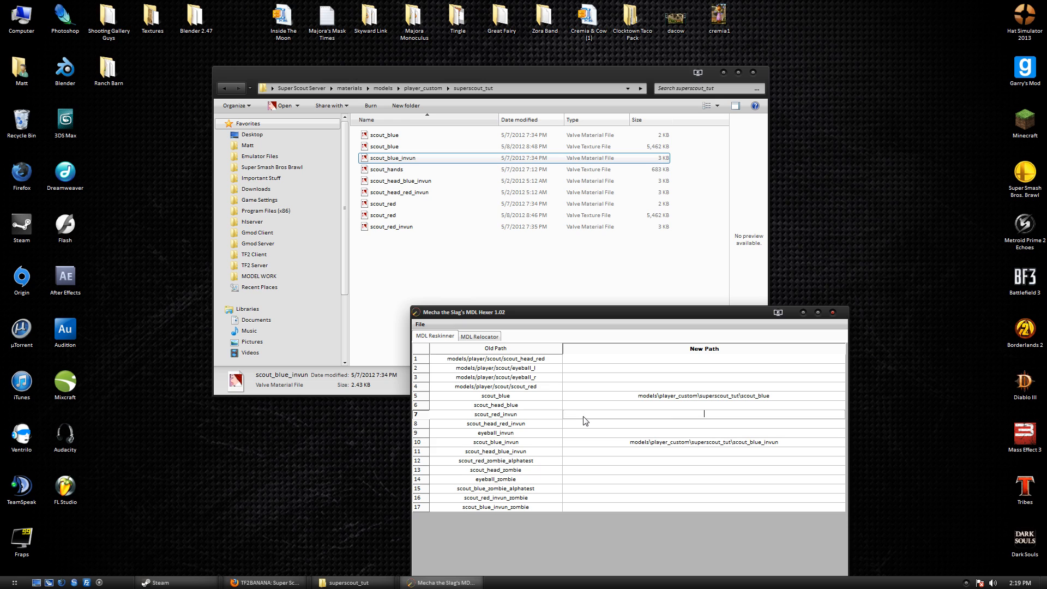
key(ctrl+v)
key(BackSpace)
key(BackSpace)
key(BackSpace)
key(BackSpace)
text(red_invun)
key(Return)
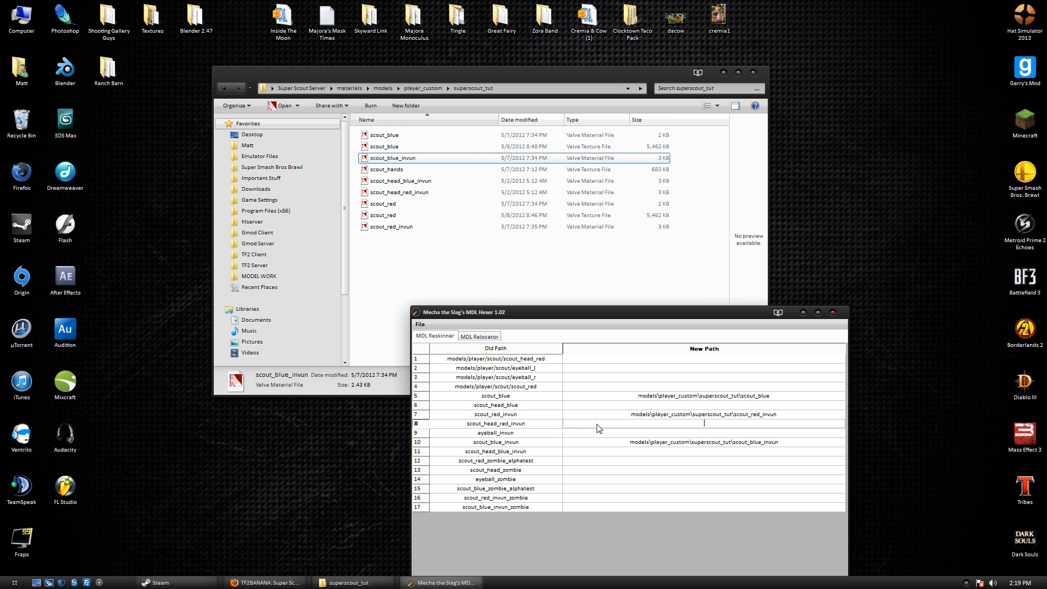
Give rows 8 and 11 the custom path ending in head_red_invun and head_blue_invun.
key(ctrl+v)
key(BackSpace)
key(BackSpace)
key(BackSpace)
key(BackSpace)
text(head_red_invun)
double_click(579, 455)
key(ctrl+v)
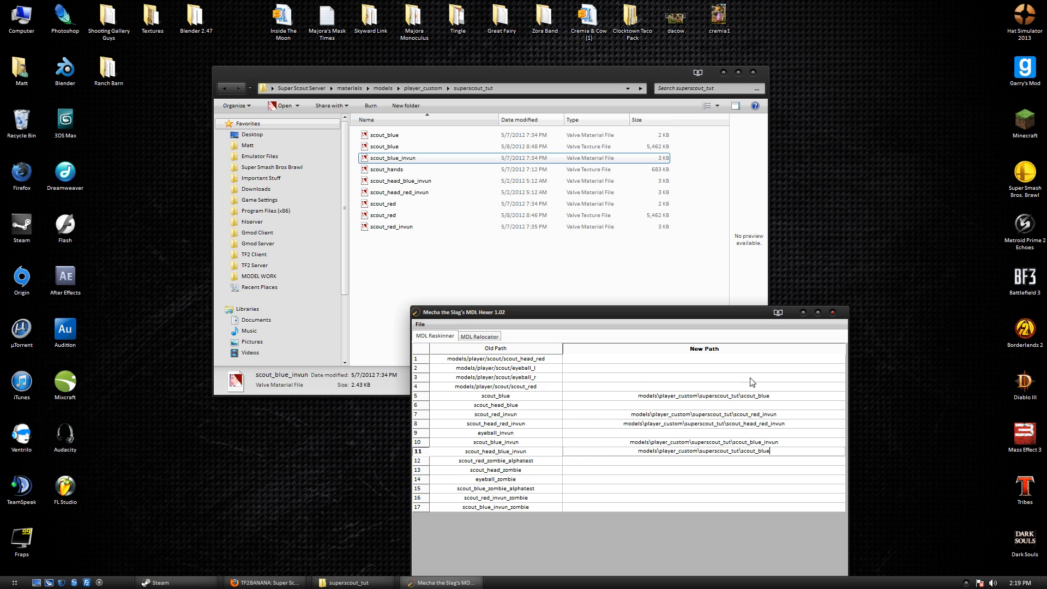
text(head_blue_invun)
Set row 4's New Path to models\player_custom\superscout_tut\scout_red and verify it.
click(570, 388)
key(ctrl+v)
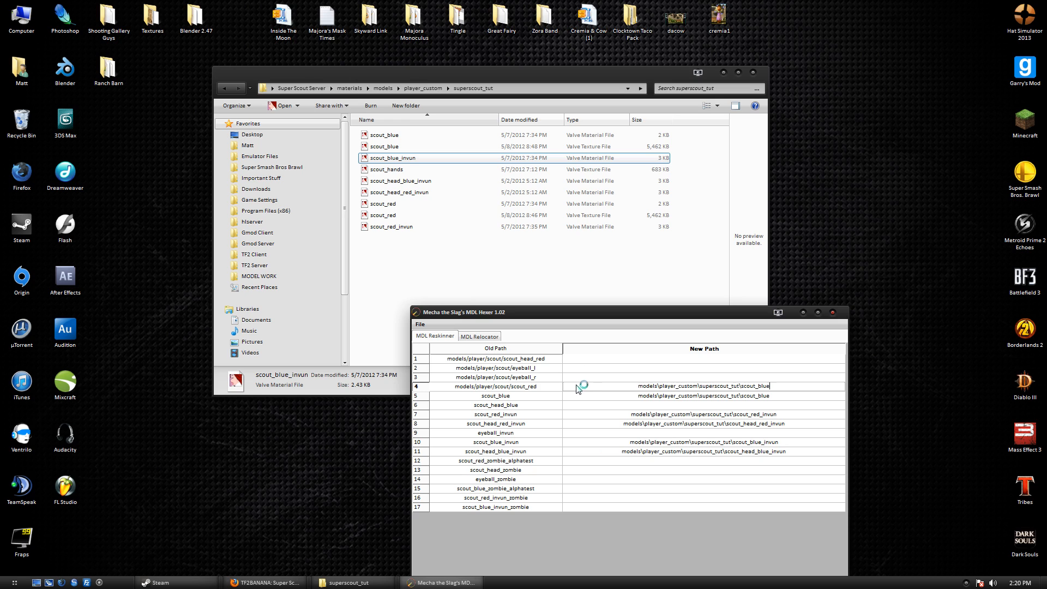
key(BackSpace)
key(BackSpace)
key(BackSpace)
key(BackSpace)
text(red)
click(522, 394)
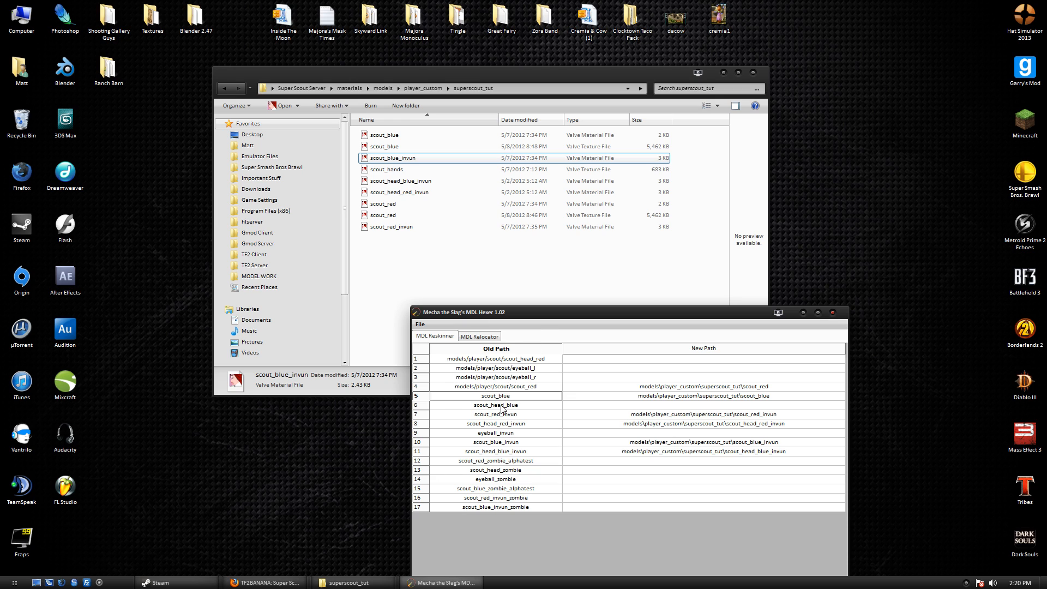
click(475, 389)
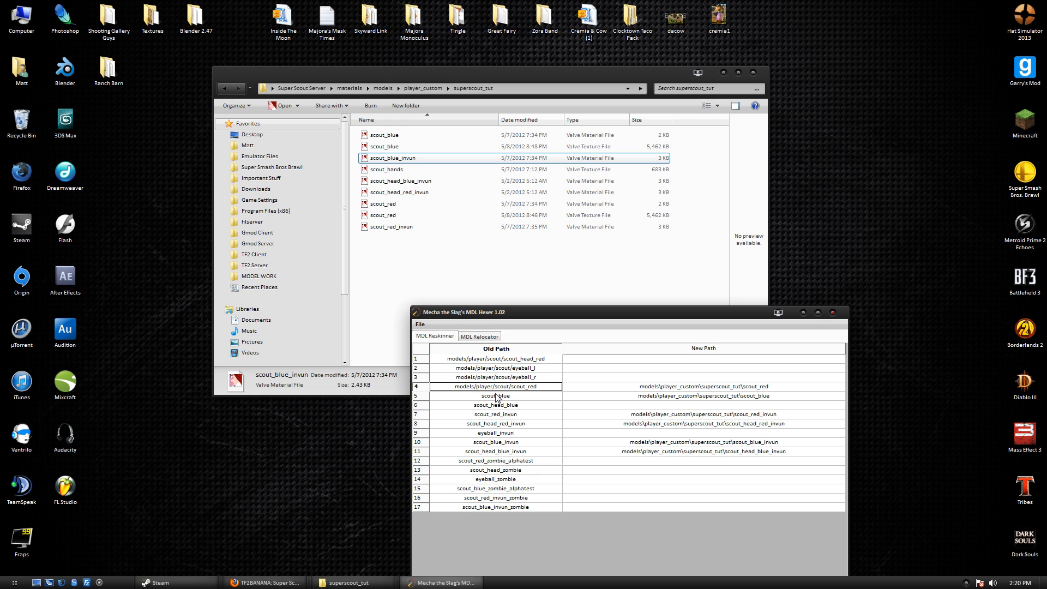
click(495, 395)
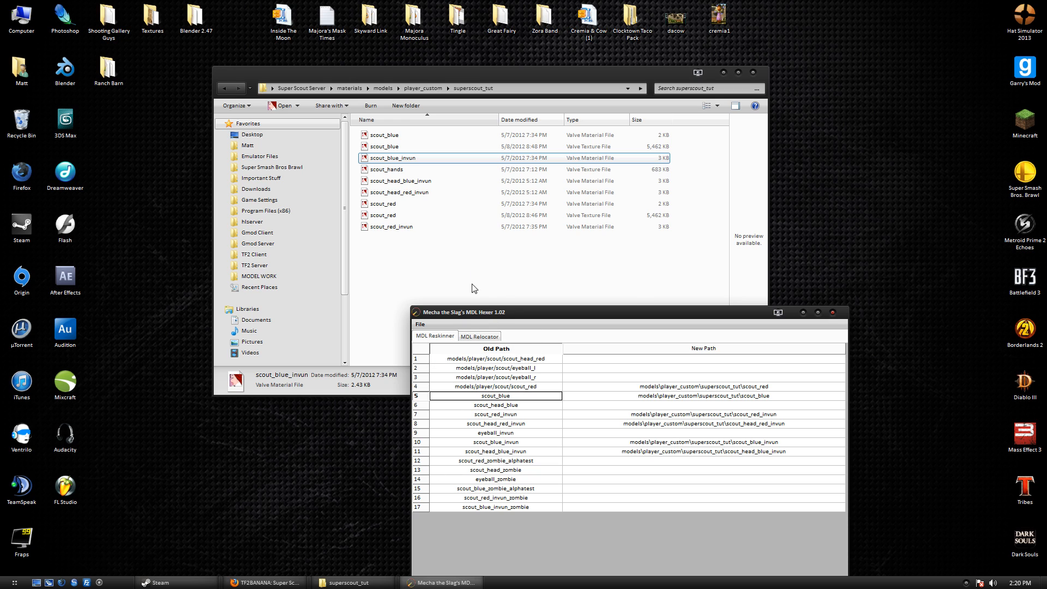
double_click(801, 388)
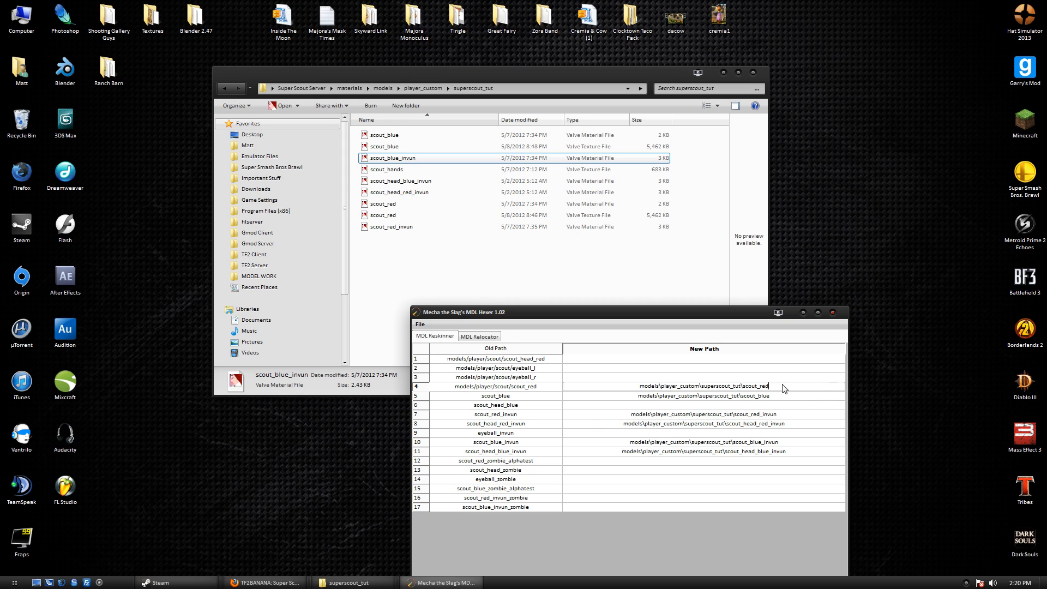
Save the model with File > Save and close the MDL Hexer.
click(419, 325)
click(435, 349)
click(833, 313)
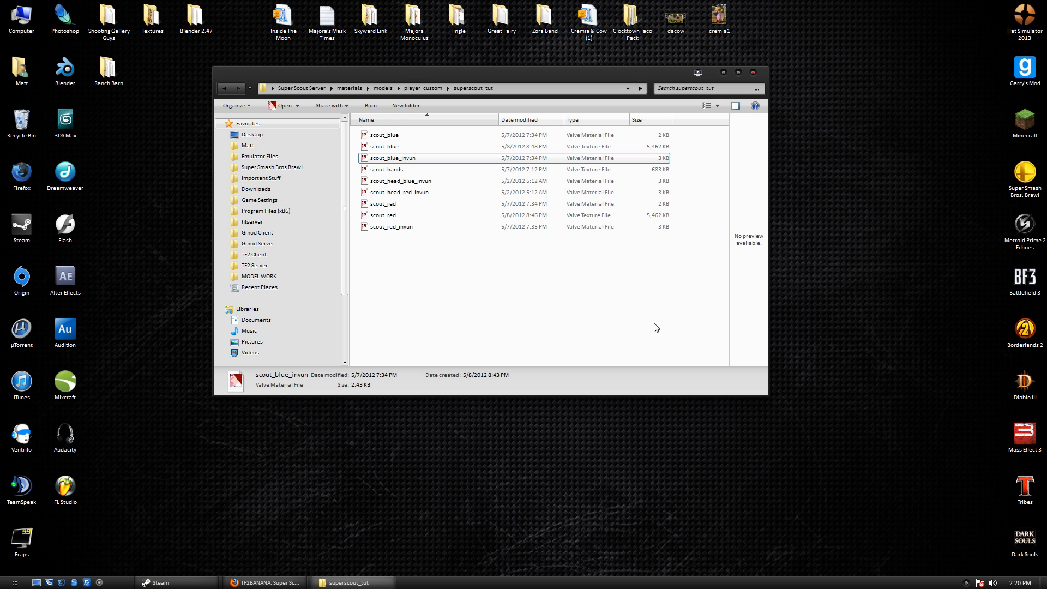
Open scout_blue.vmt in VTFEdit and enlarge the editor.
click(563, 136)
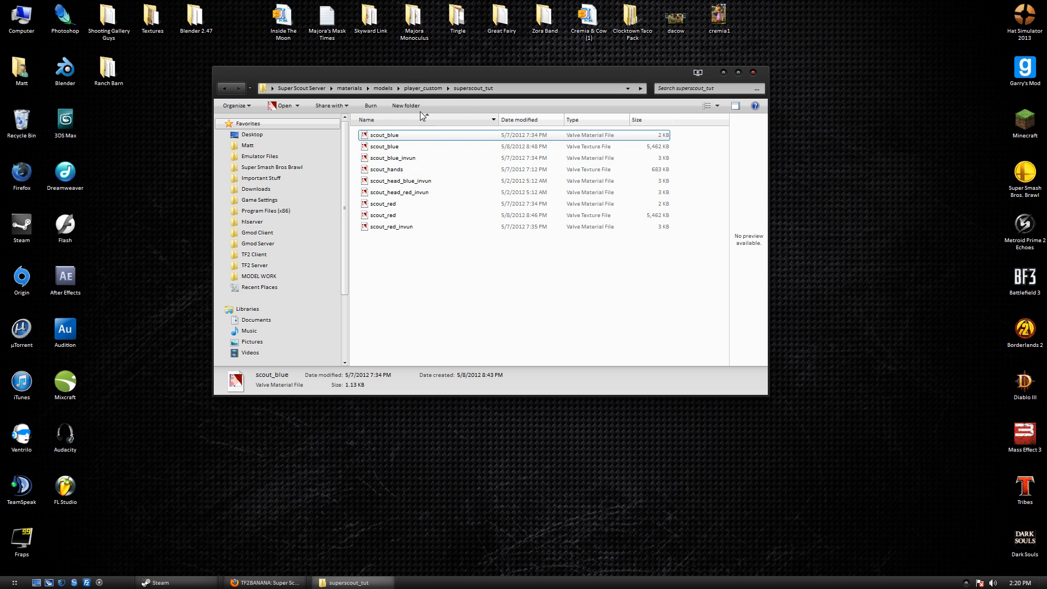
double_click(413, 137)
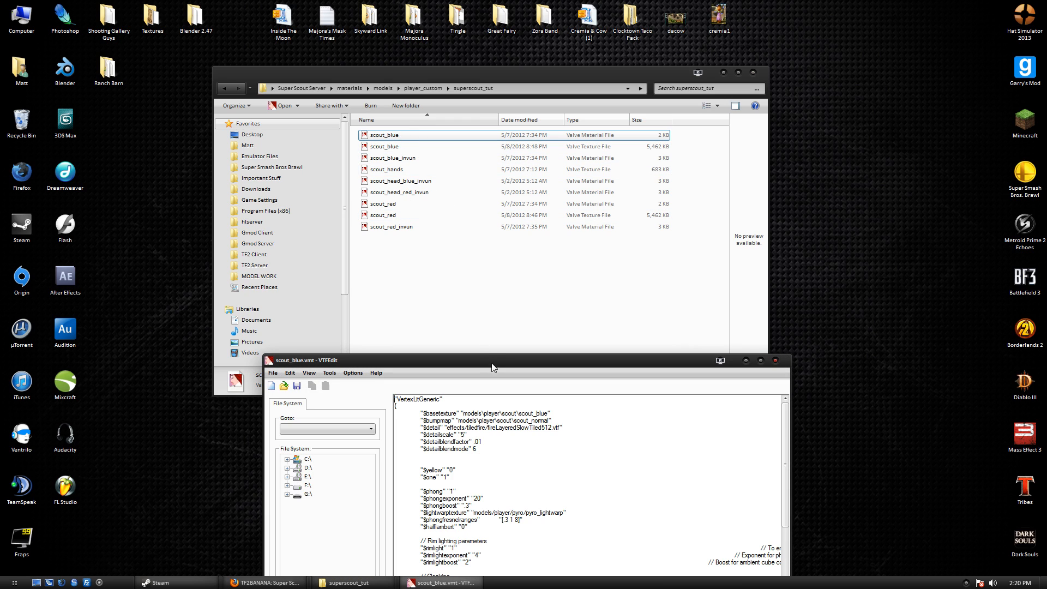
drag(499, 366, 546, 267)
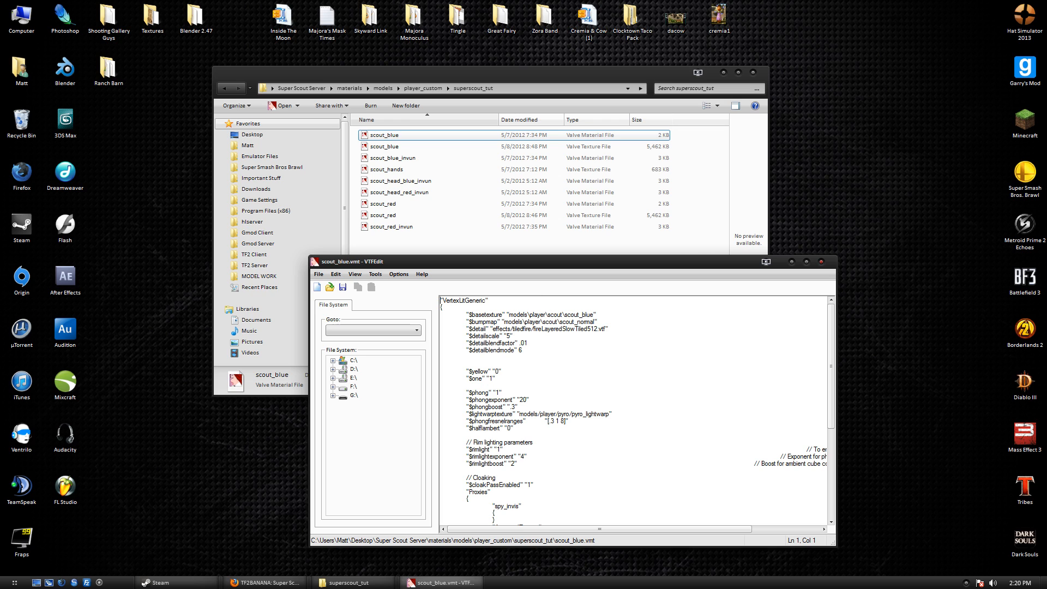
drag(598, 323, 443, 315)
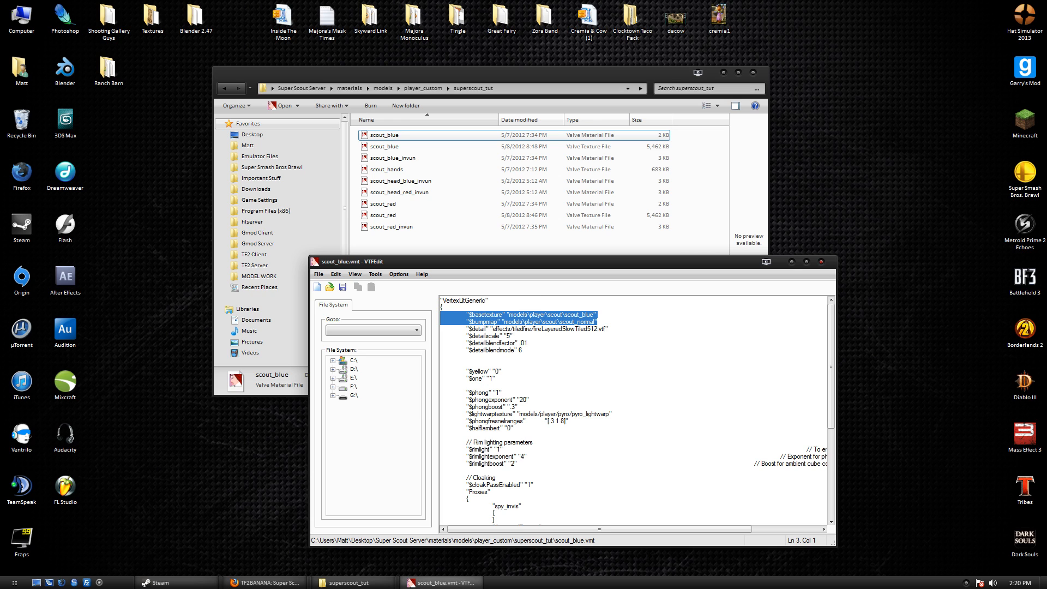
double_click(613, 269)
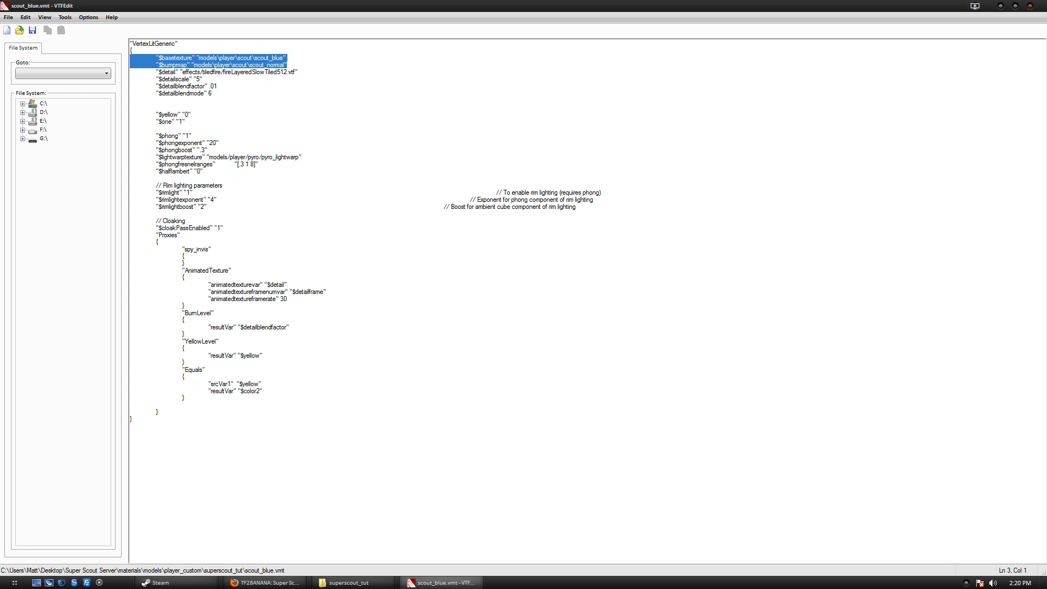
click(186, 65)
Inspect the $basetexture path and the $bumpmap line in scout_blue.vmt.
drag(220, 57, 287, 58)
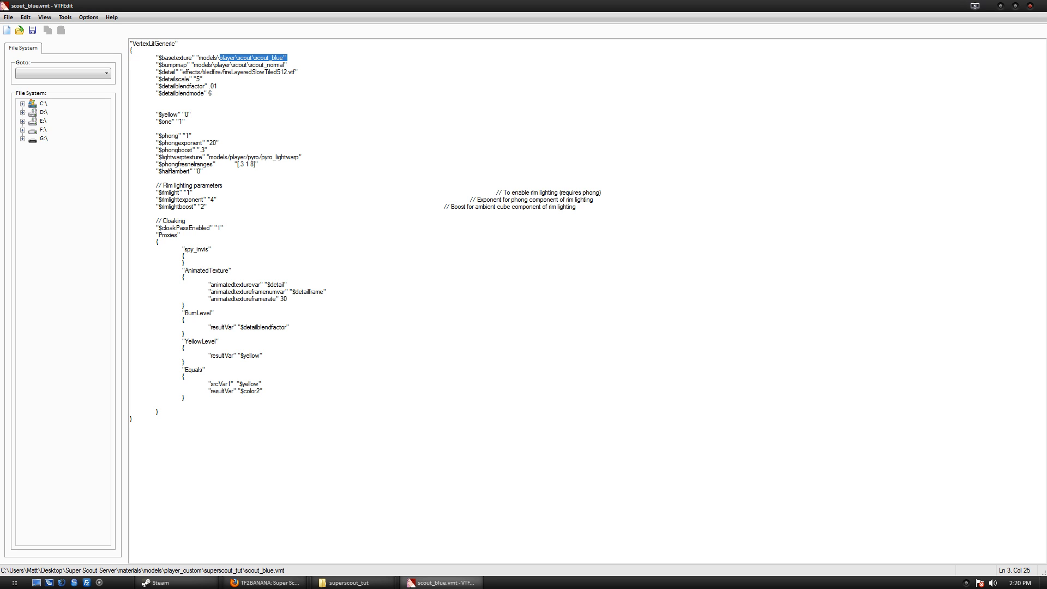
click(287, 58)
mouse_move(288, 65)
mouse_down()
mouse_move(158, 57)
mouse_move(287, 58)
mouse_up()
key(shift+Down)
key(shift+Down)
key(shift+End)
key(shift+Up)
key(shift+Home)
double_click(307, 10)
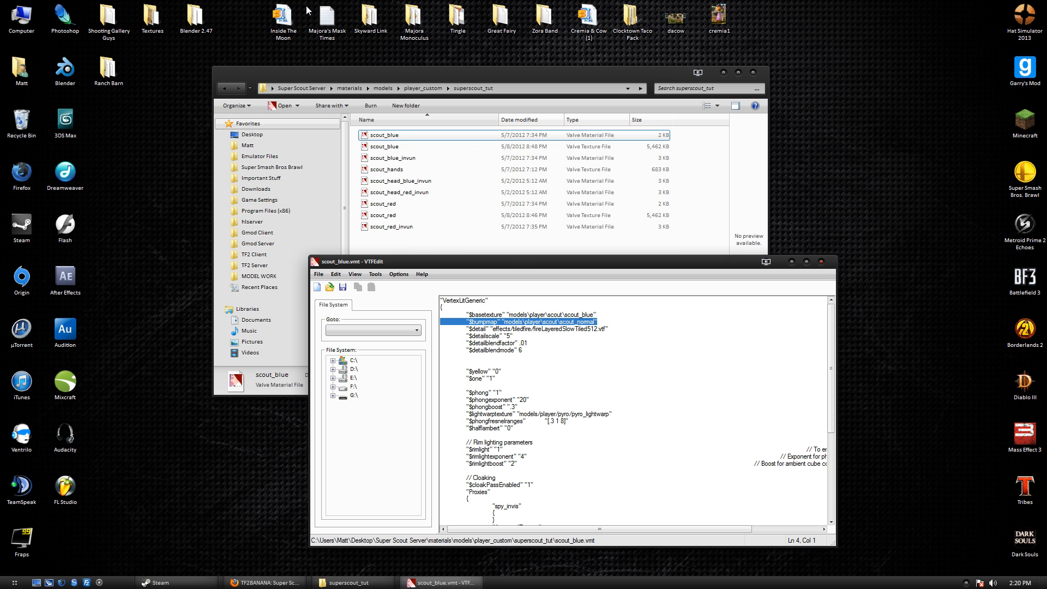
click(503, 227)
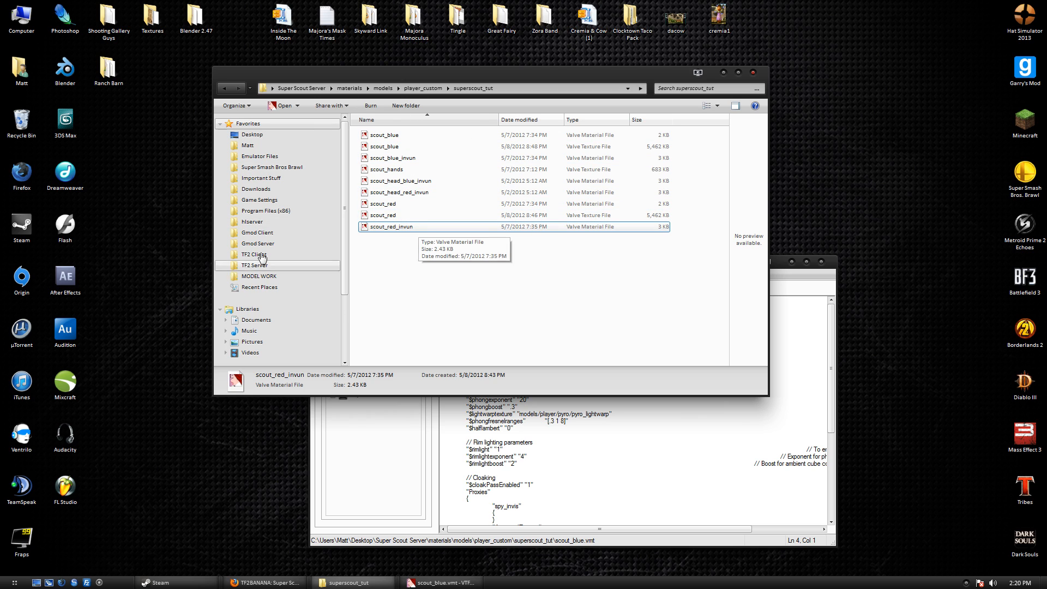
click(557, 436)
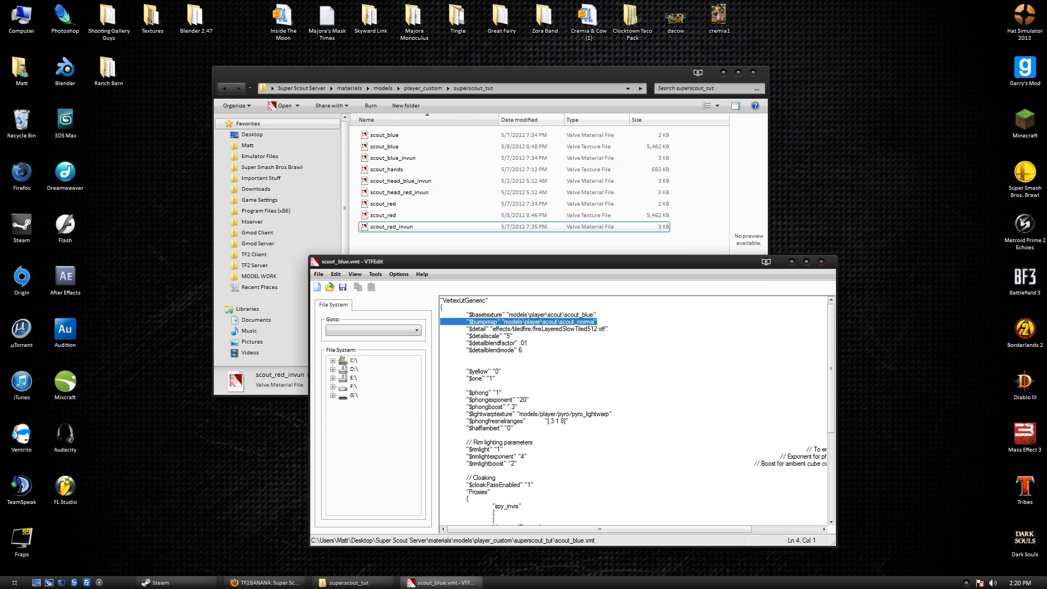
click(643, 323)
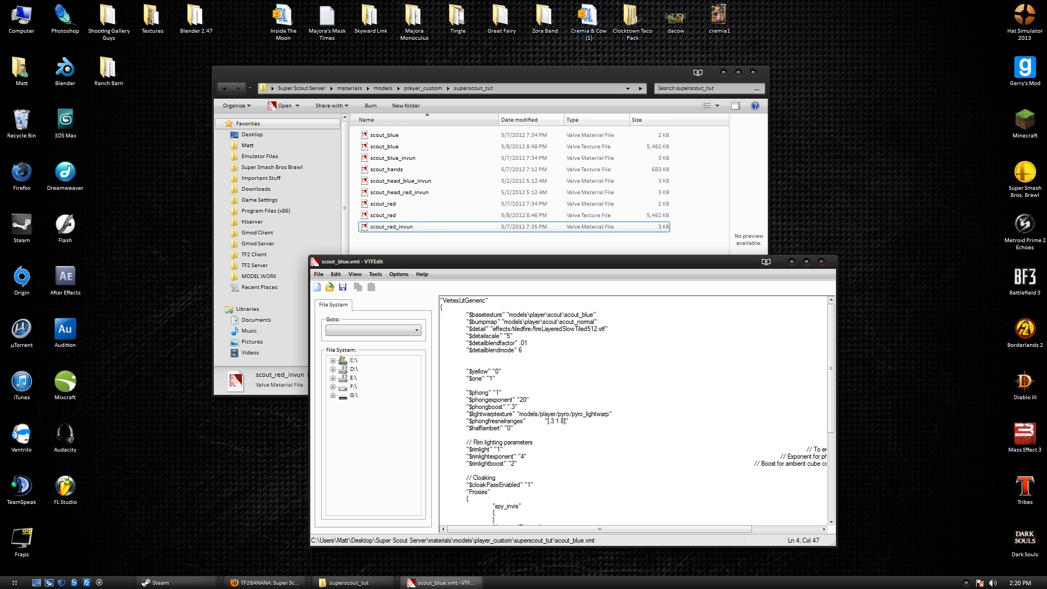
mouse_move(614, 322)
mouse_down()
mouse_move(442, 316)
mouse_move(610, 323)
mouse_move(442, 322)
mouse_move(600, 322)
mouse_up()
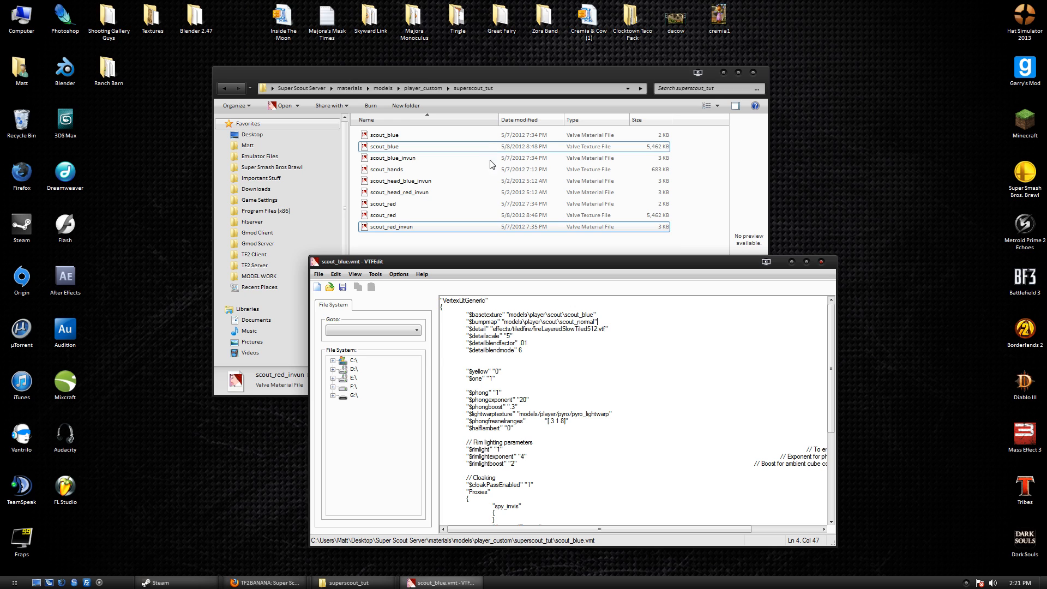
Insert _custom\superscout_tut into $basetexture, giving models\player_custom\superscout_tut\scout_blue, then save and close.
drag(596, 314, 440, 315)
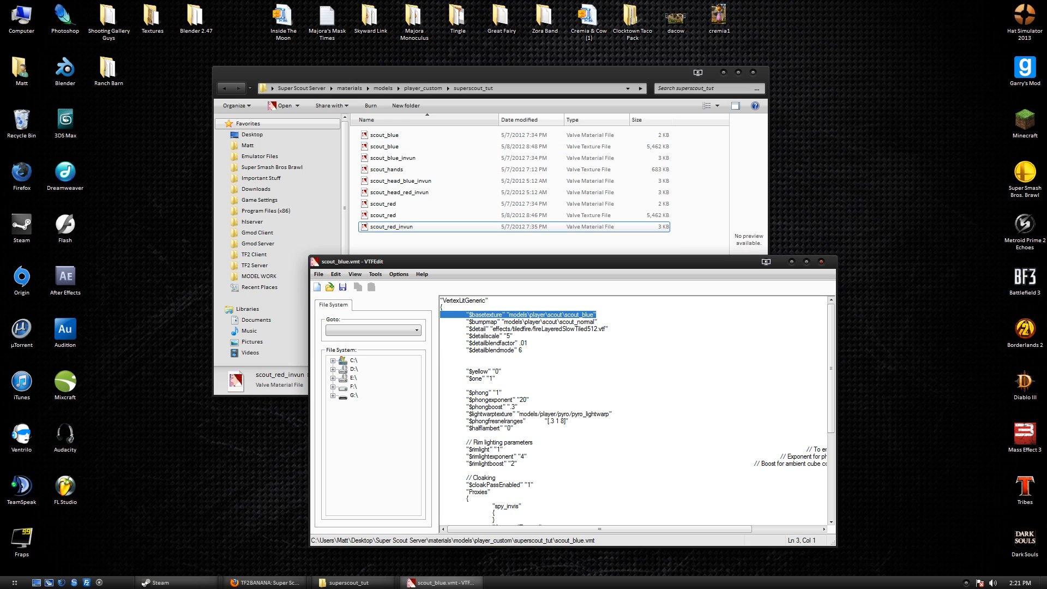
click(549, 316)
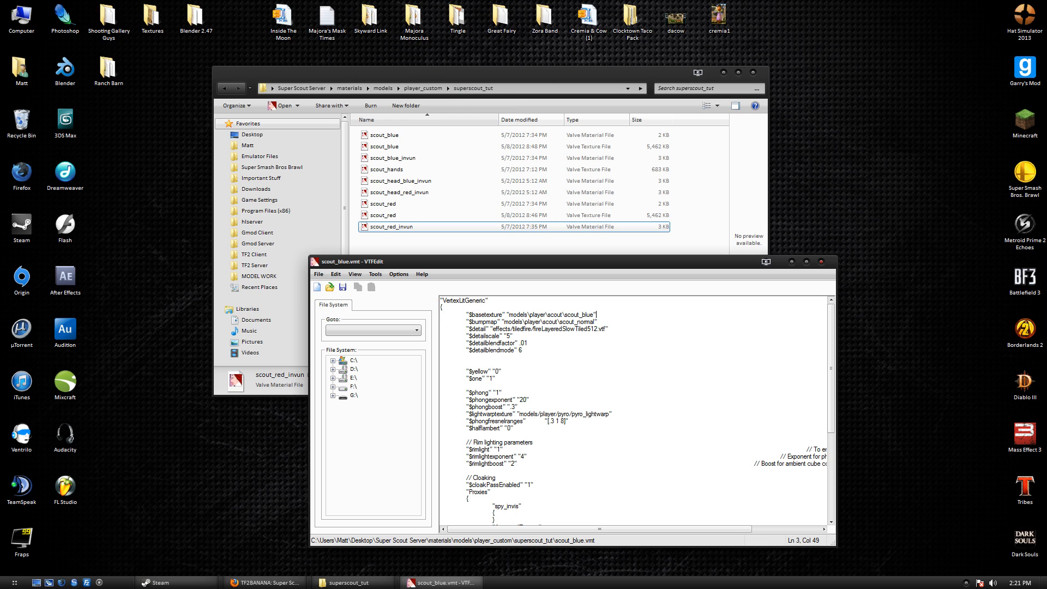
text(_custom\superscout_tut)
click(643, 315)
key(shift+Home)
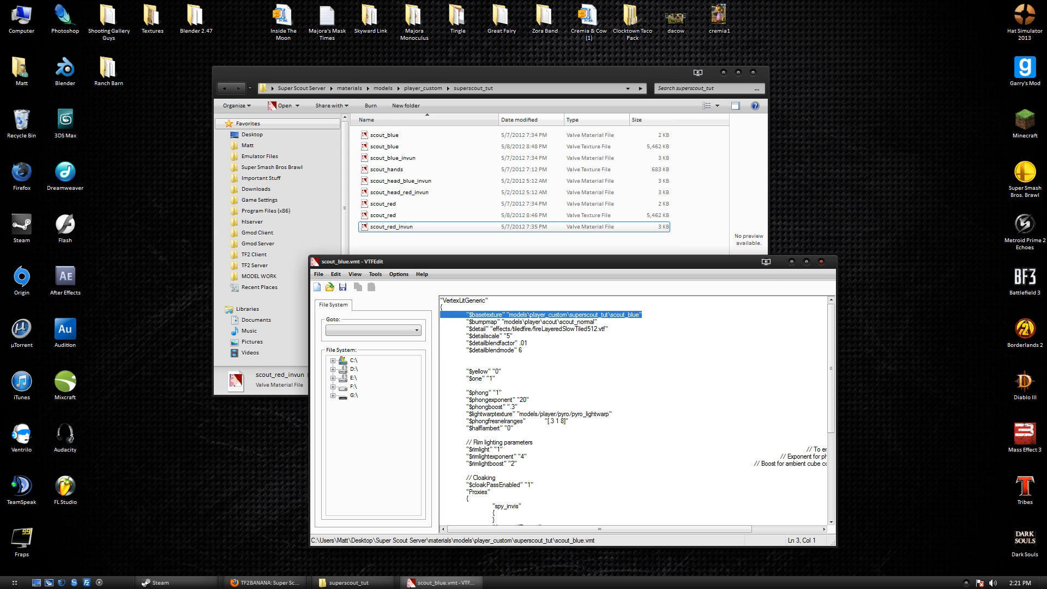
click(571, 321)
drag(611, 314, 530, 315)
key(ctrl+c)
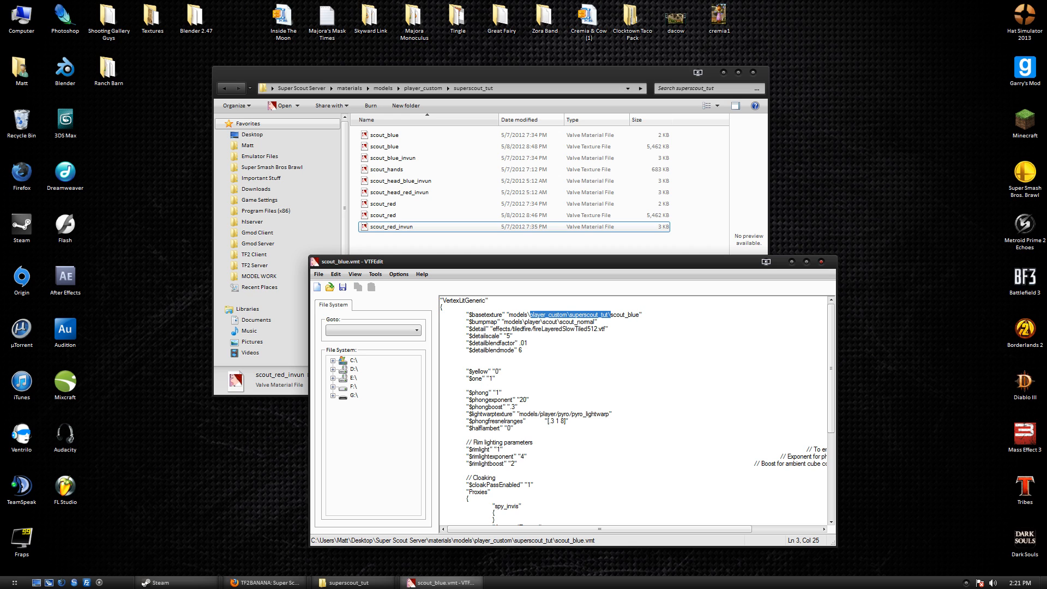
click(822, 262)
click(592, 135)
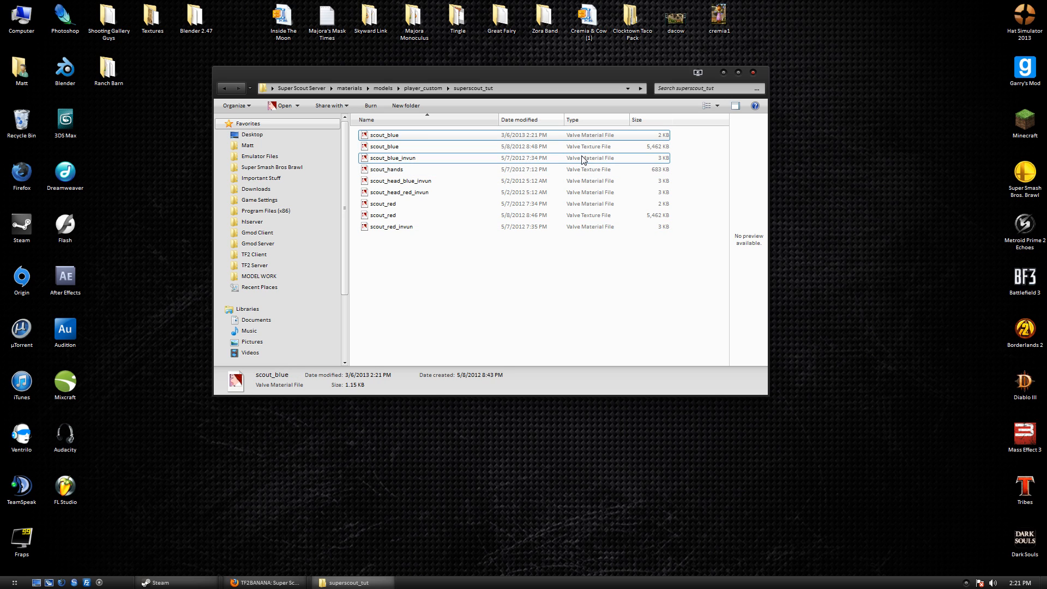
Open scout_blue_invun.vmt and select player/scout in its $basetexture path.
click(403, 160)
double_click(403, 159)
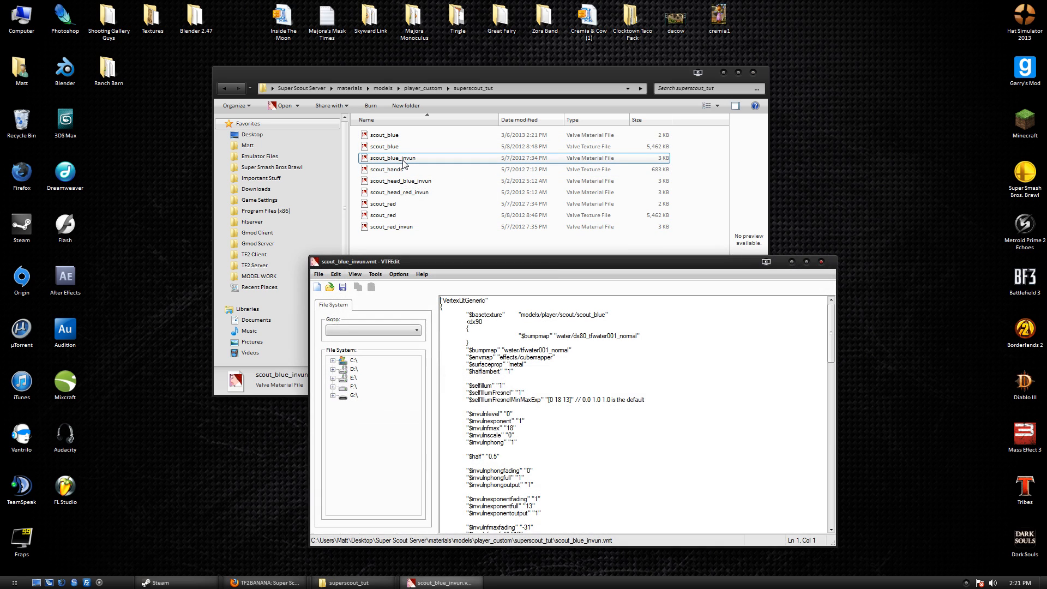
key(Down)
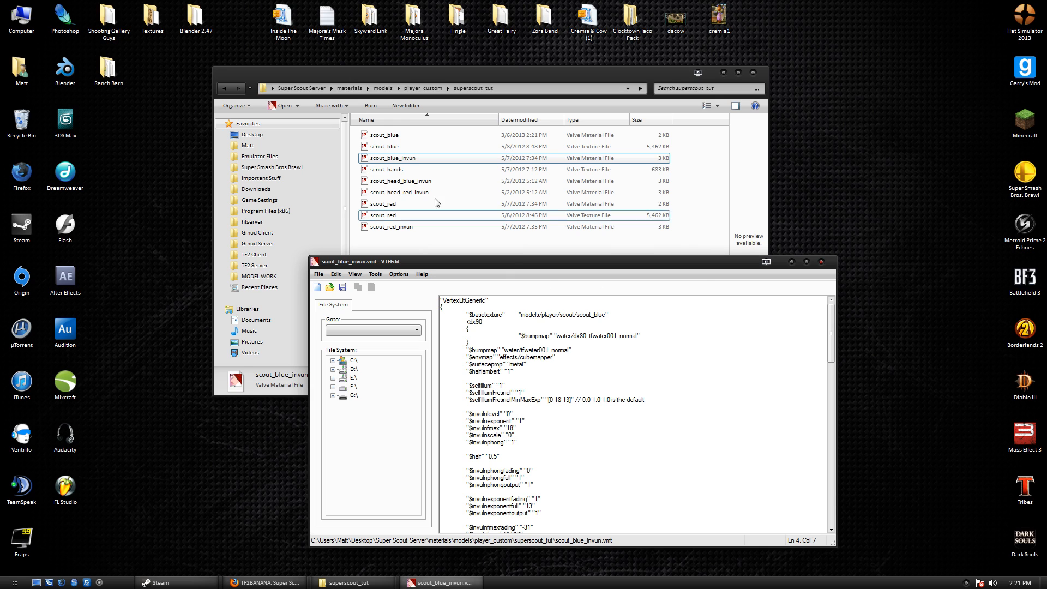
drag(461, 309, 615, 316)
click(616, 315)
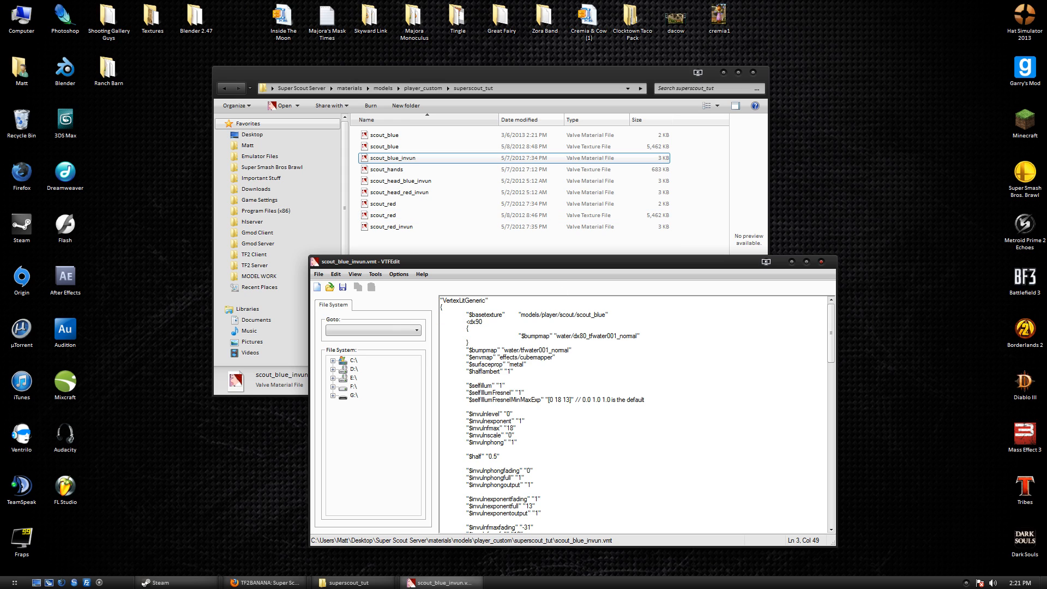
click(535, 314)
mouse_move(575, 315)
mouse_down()
mouse_move(542, 315)
mouse_move(591, 315)
mouse_move(576, 315)
mouse_up()
Paste player_custom/superscout_tut with forward slashes, then save and close the material.
key(ctrl+v)
key(BackSpace)
text(/)
click(622, 315)
key(BackSpace)
text(/)
key(Down)
key(ctrl+s)
click(821, 262)
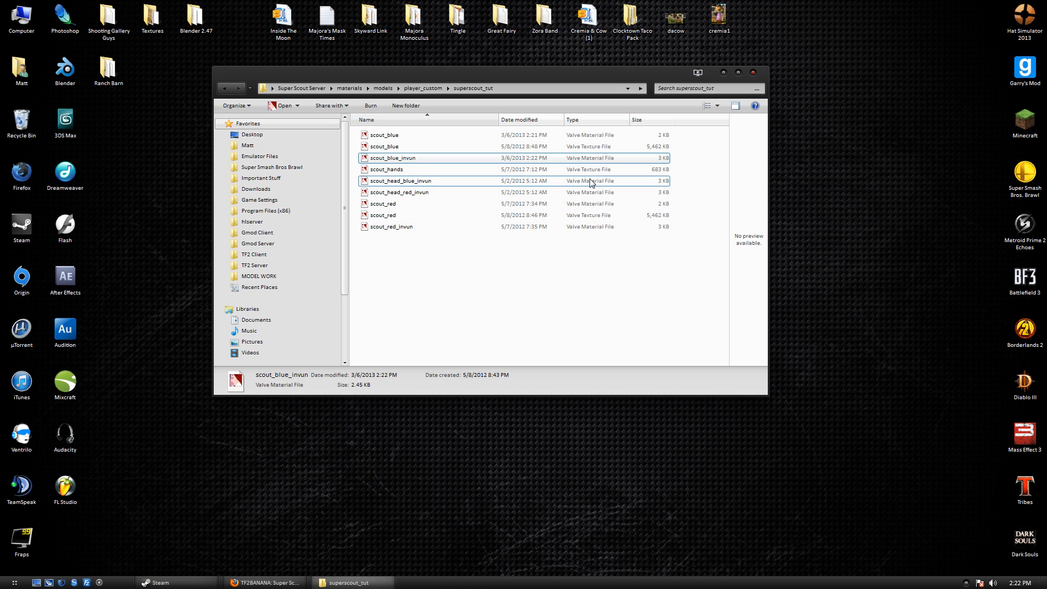
click(453, 170)
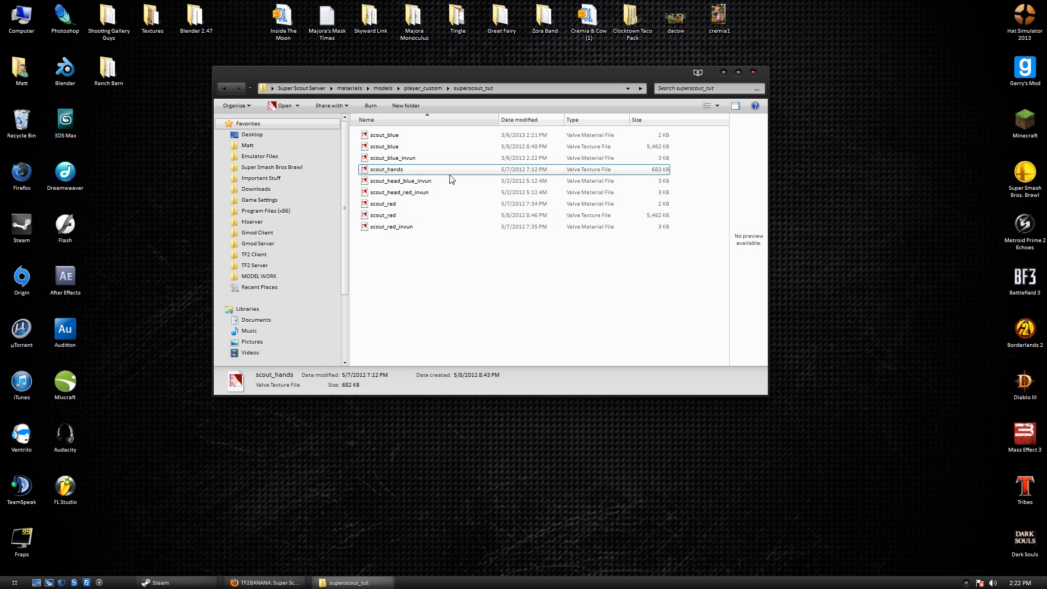
Preview the scout_hands texture, close it, and delete the scout_hands file from superscout_tut.
double_click(404, 171)
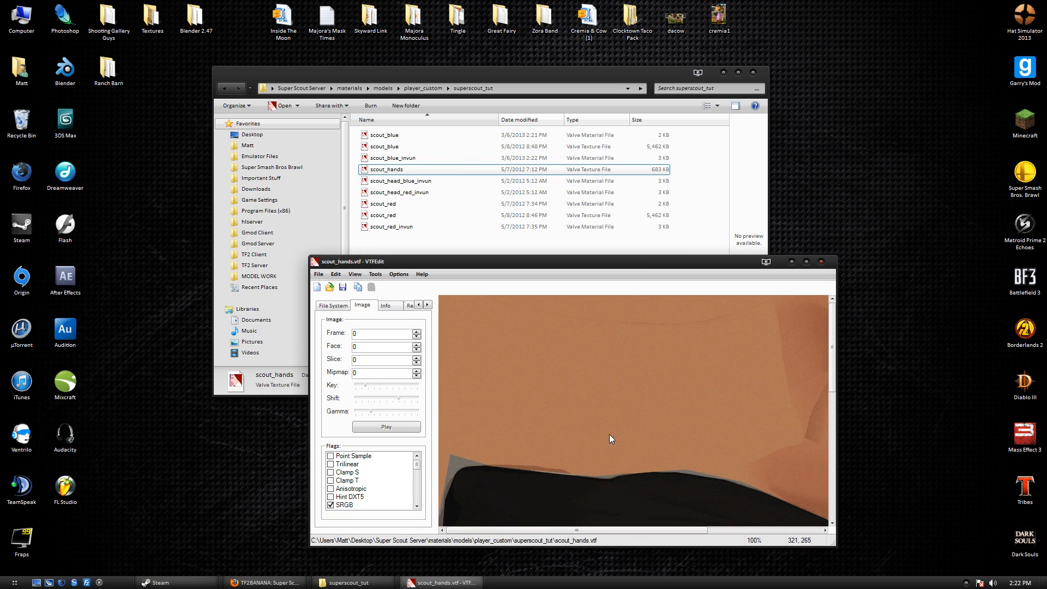
double_click(647, 261)
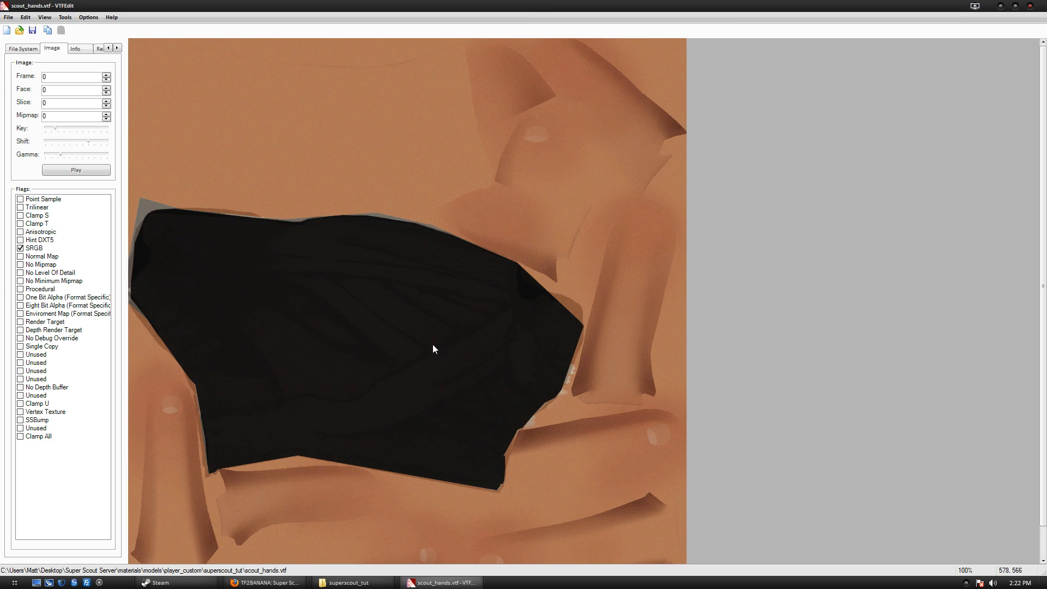
click(1030, 5)
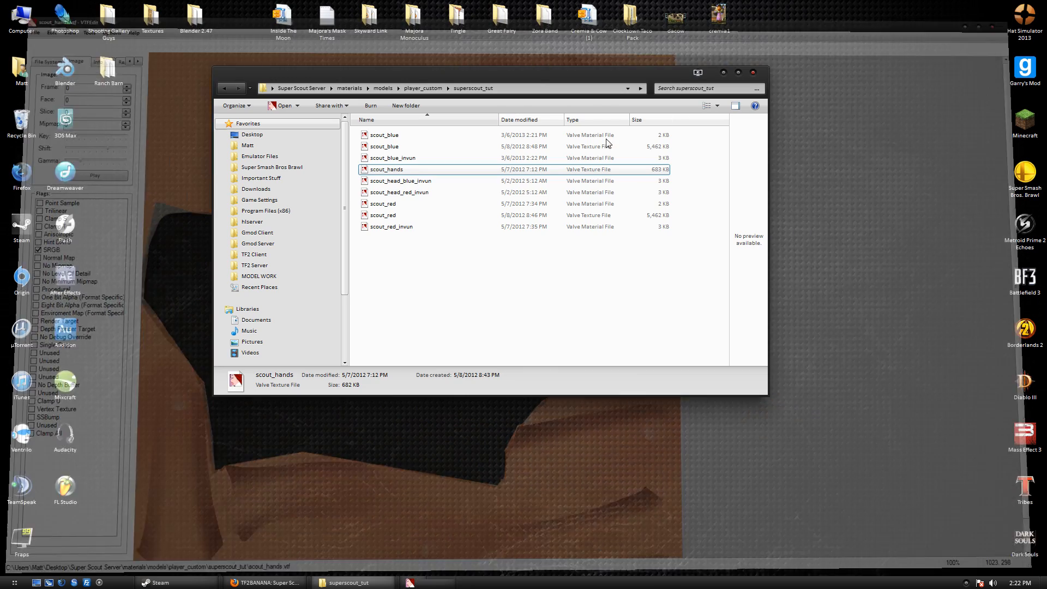
right_click(408, 172)
click(469, 475)
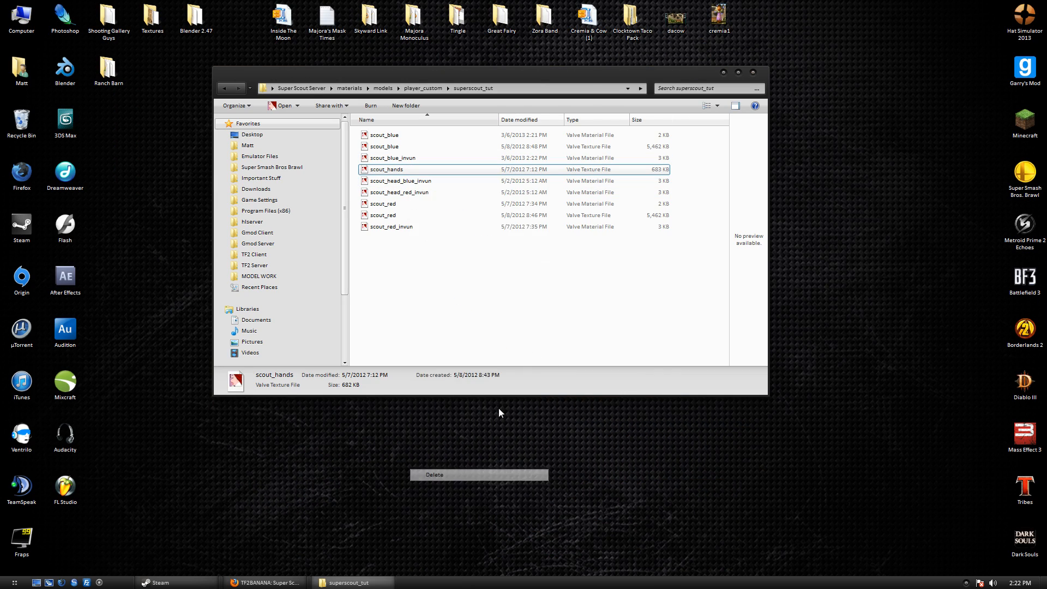
click(546, 338)
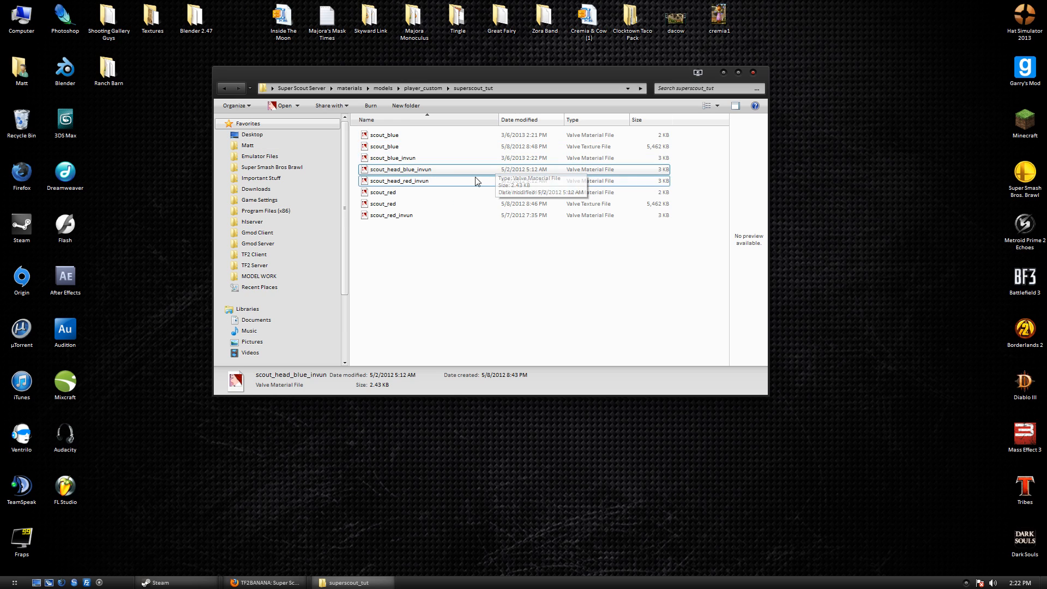
Change scout_head_blue_invun's $basetexture to models/player_custom/superscout_tut/scout_head, then save and close.
double_click(412, 170)
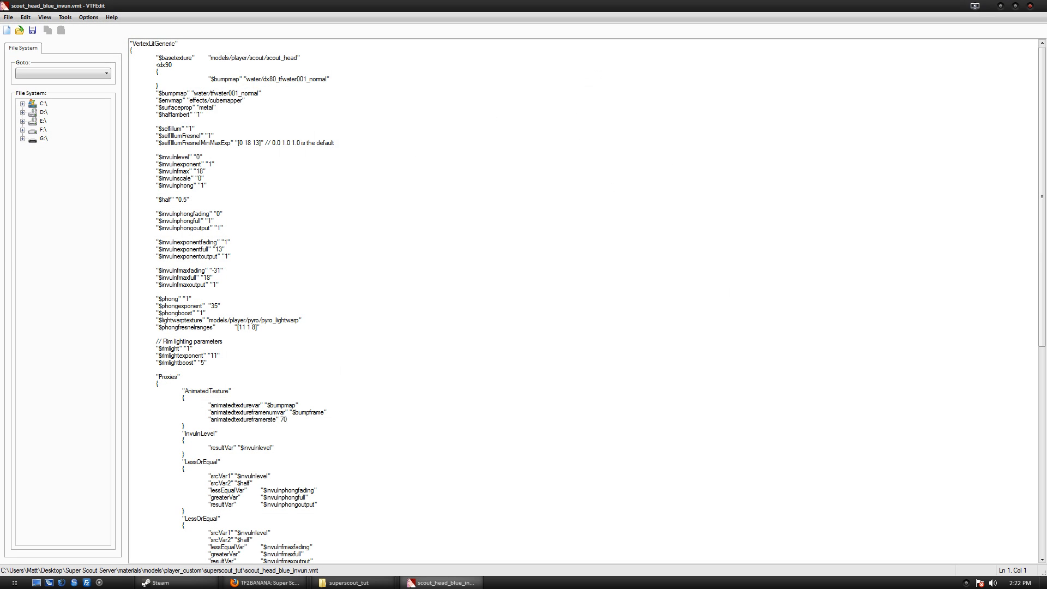
drag(269, 58, 231, 57)
key(ctrl+v)
key(Up)
text(/)
drag(313, 58, 303, 58)
click(313, 58)
key(BackSpace)
text(/)
key(alt+F4)
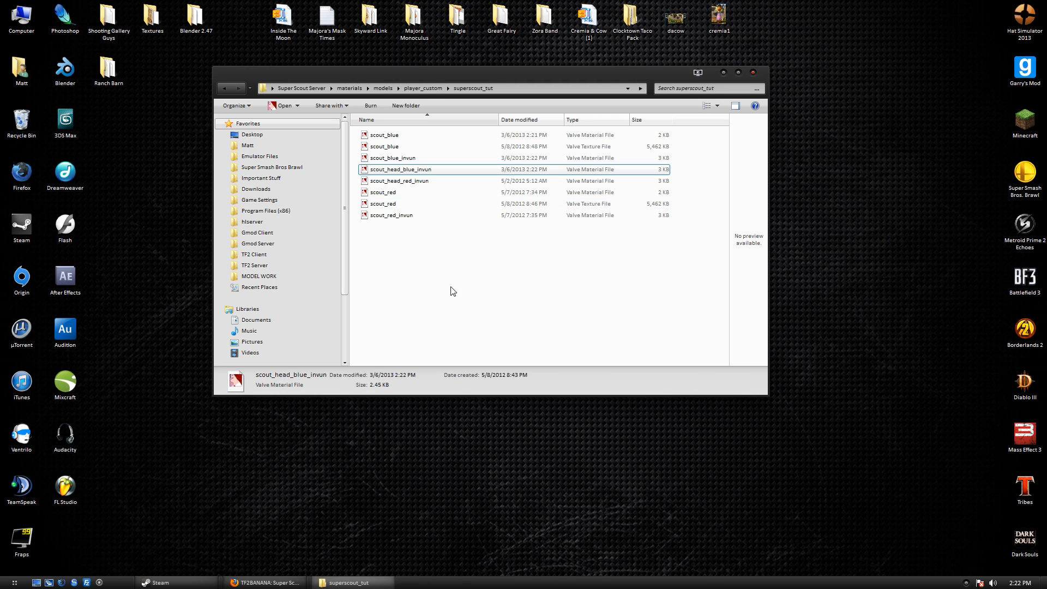
Apply the same player_custom/superscout_tut/ path in scout_head_red_invun.vmt's $basetexture.
double_click(580, 184)
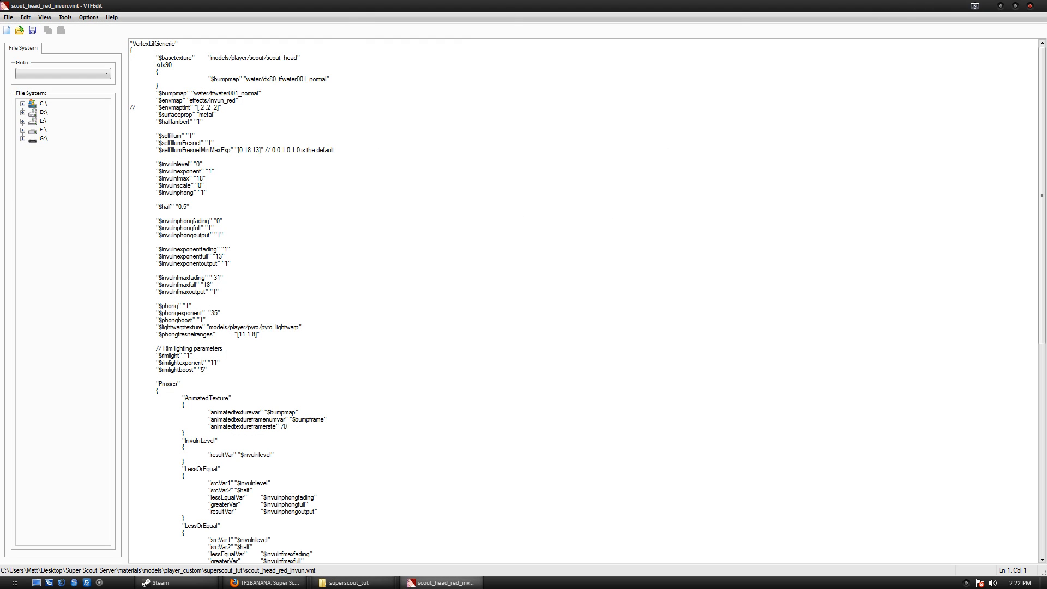
drag(267, 58, 250, 58)
key(BackSpace)
key(BackSpace)
key(BackSpace)
key(BackSpace)
key(BackSpace)
key(BackSpace)
key(BackSpace)
key(BackSpace)
key(ctrl+v)
key(BackSpace)
text(/)
double_click(542, 5)
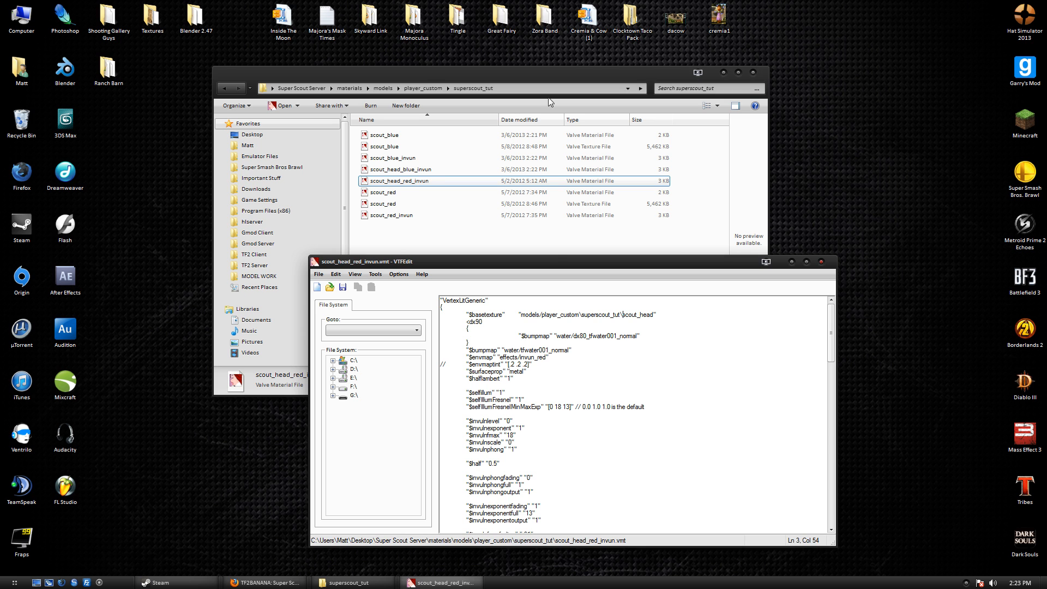
ctrl+click(410, 170)
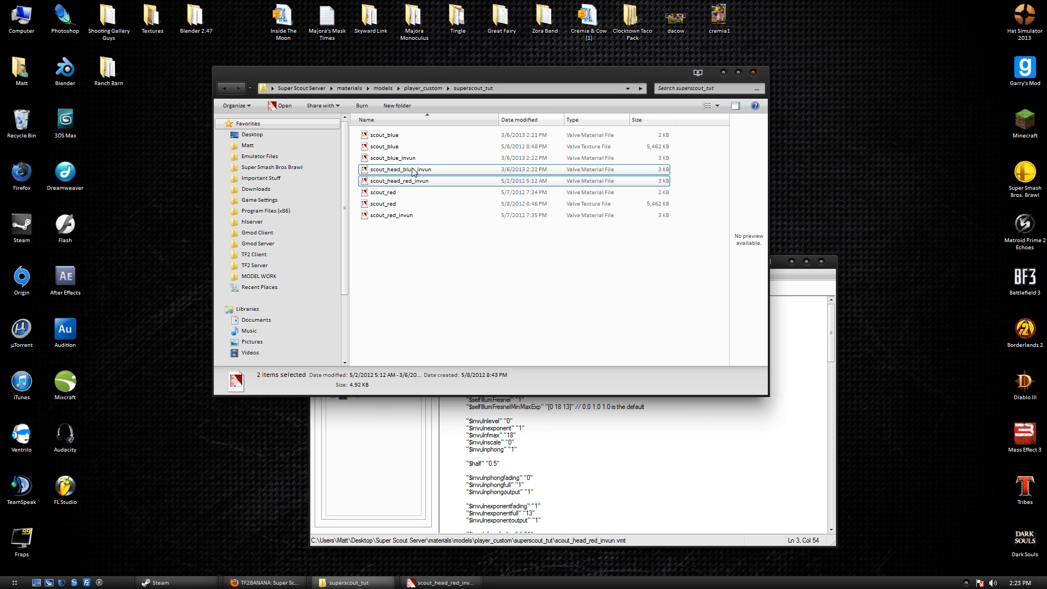
click(793, 329)
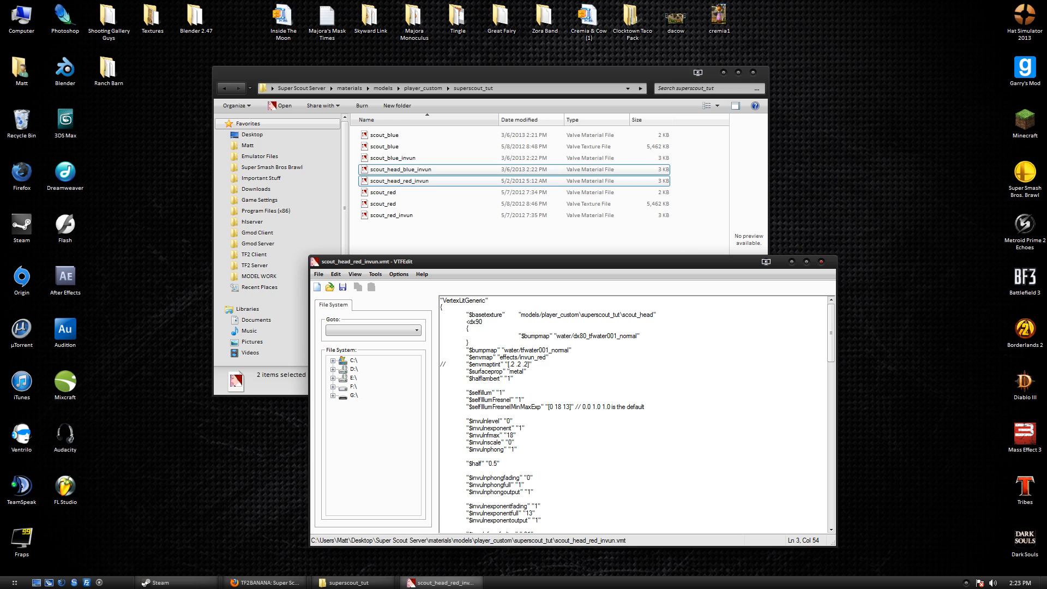
click(620, 314)
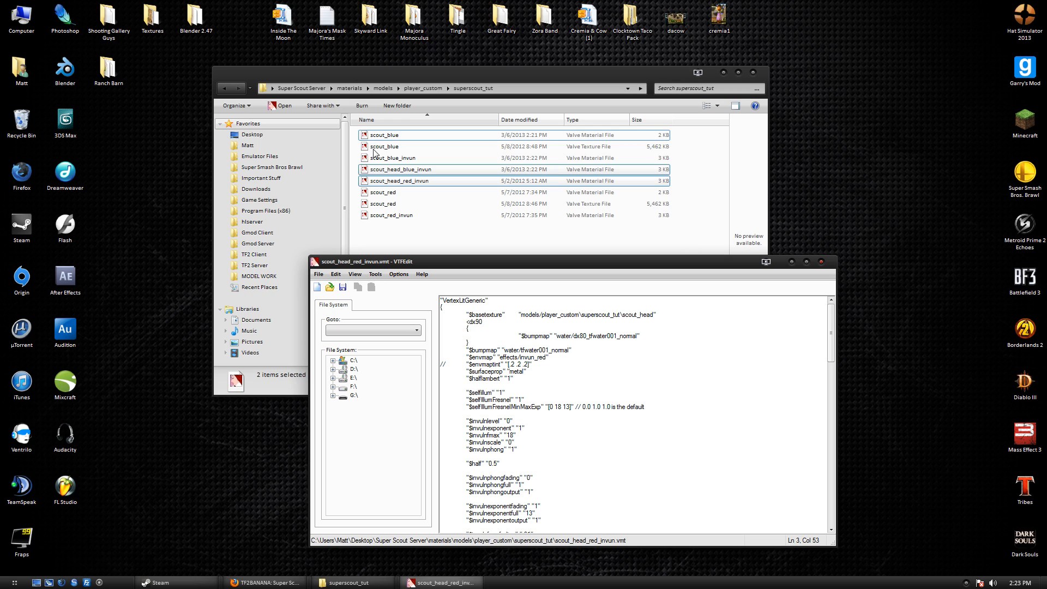
click(390, 174)
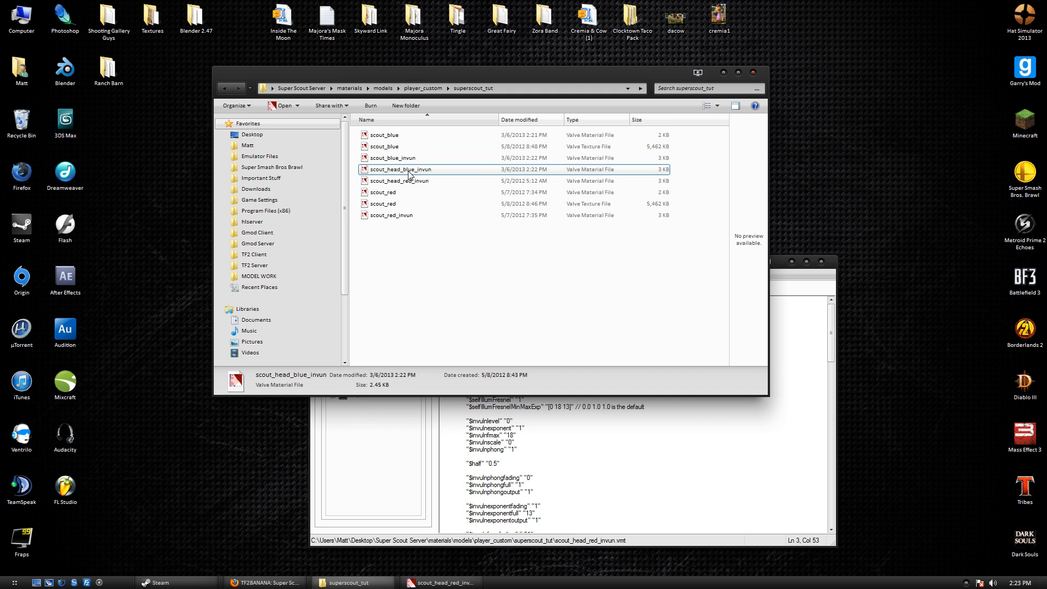
Revert scout_head_blue_invun's $basetexture to models/player/scout/scout_head and close it.
double_click(423, 170)
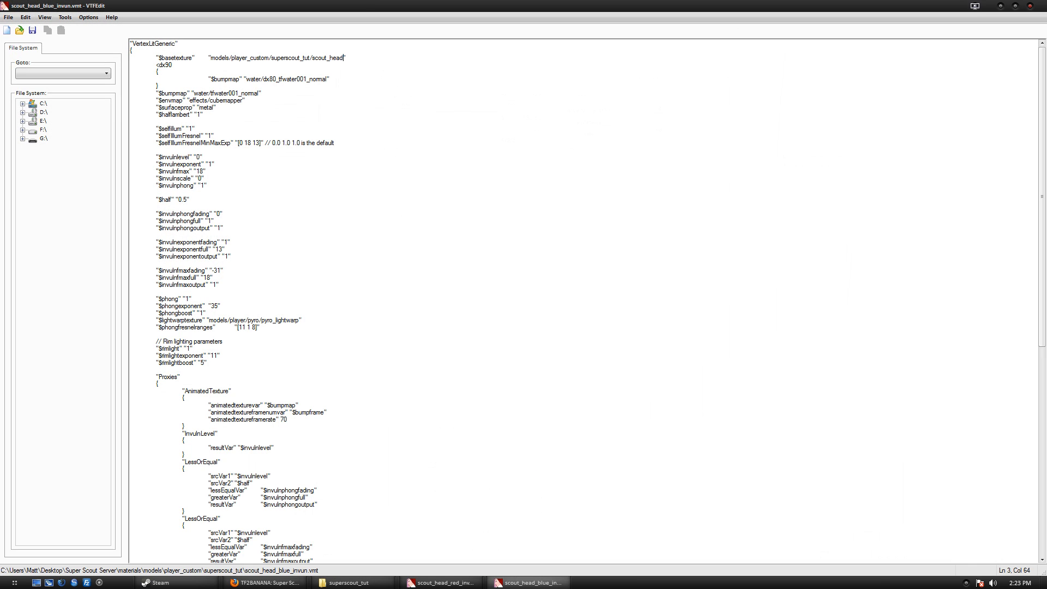
drag(247, 58, 309, 58)
key(BackSpace)
text(/scout)
key(End)
key(shift+Home)
key(shift+Home)
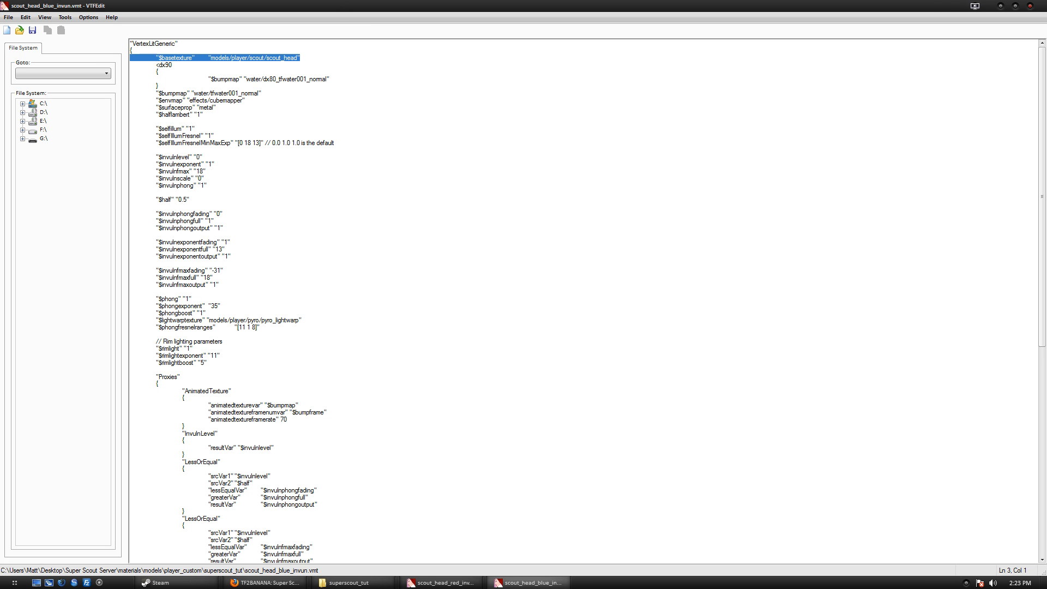
click(349, 583)
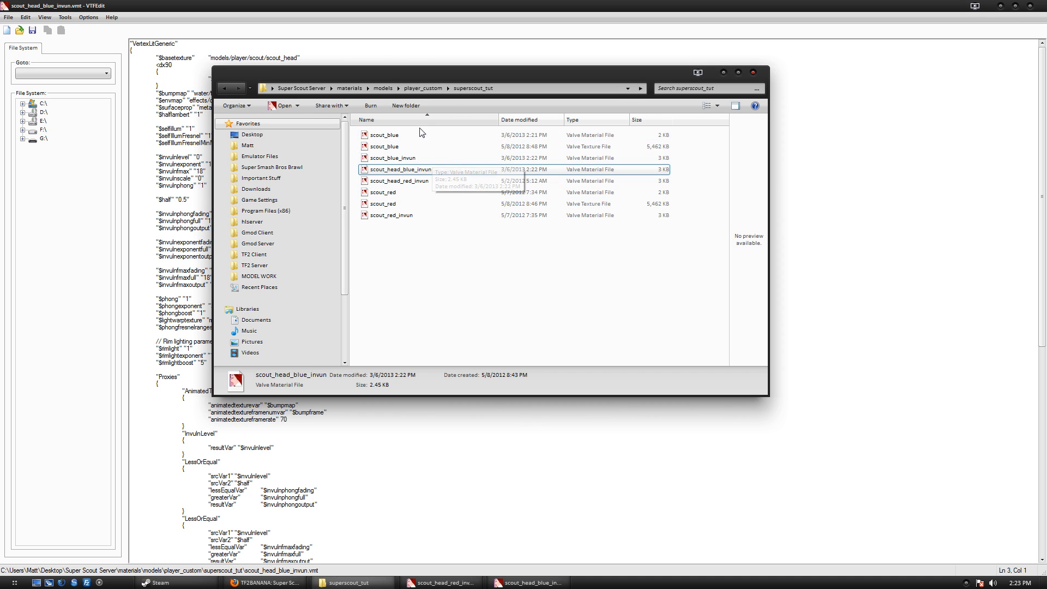
click(305, 58)
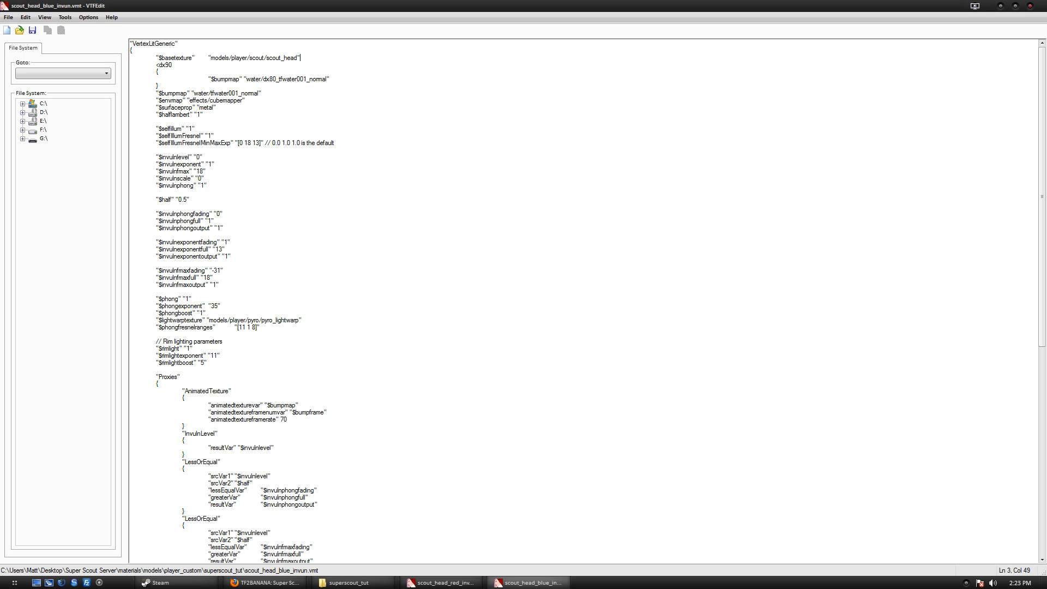
drag(304, 58, 130, 51)
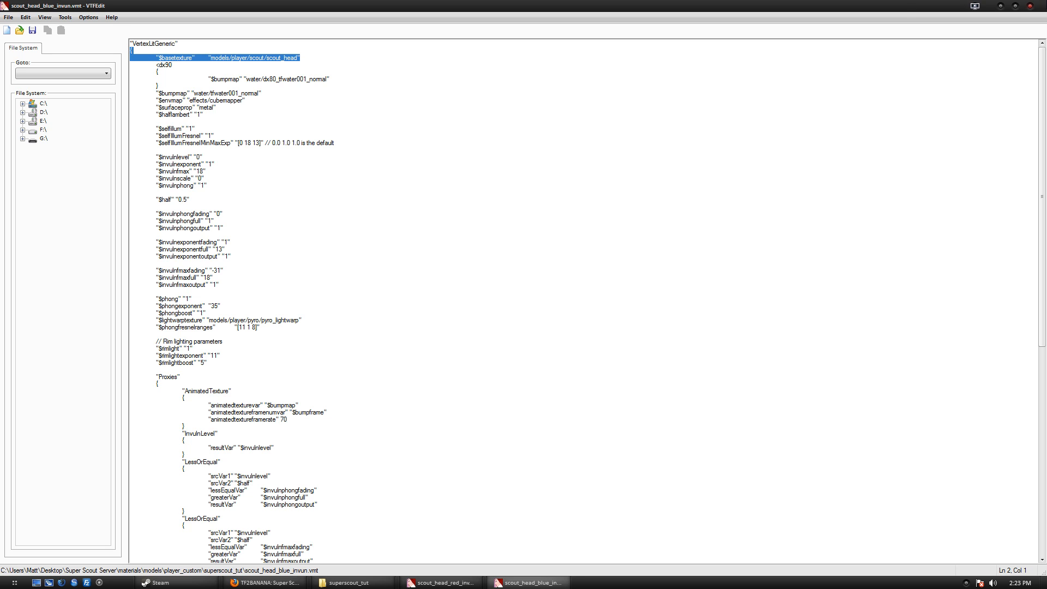
click(1031, 6)
Undo the path change in scout_head_red_invun, close it, and open scout_red.vmt.
double_click(594, 182)
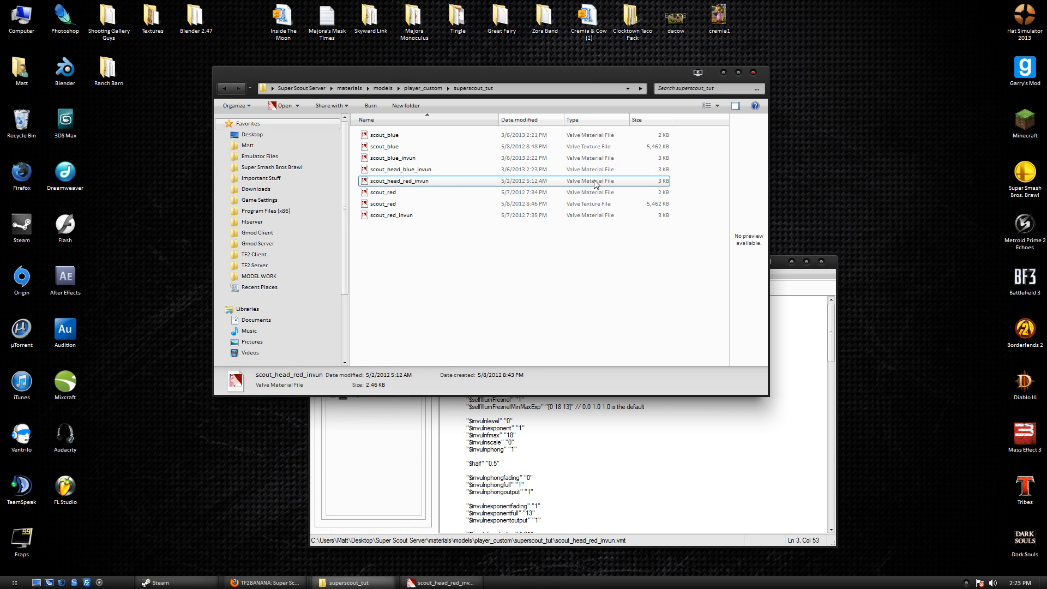
drag(304, 57, 130, 58)
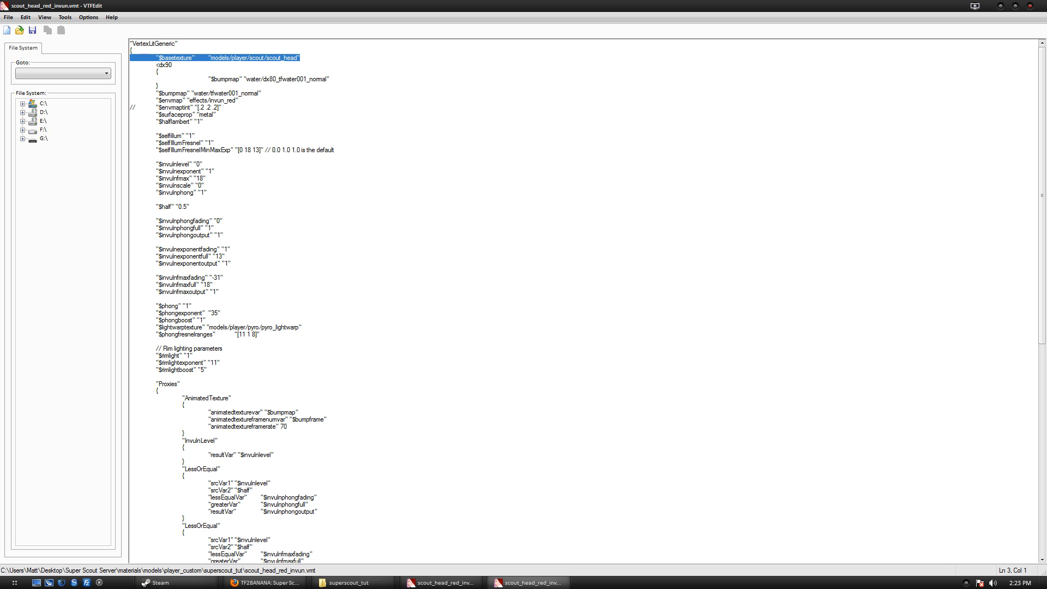
text(player_custom\superscout_tut\)
key(ctrl+z)
click(132, 50)
click(1030, 6)
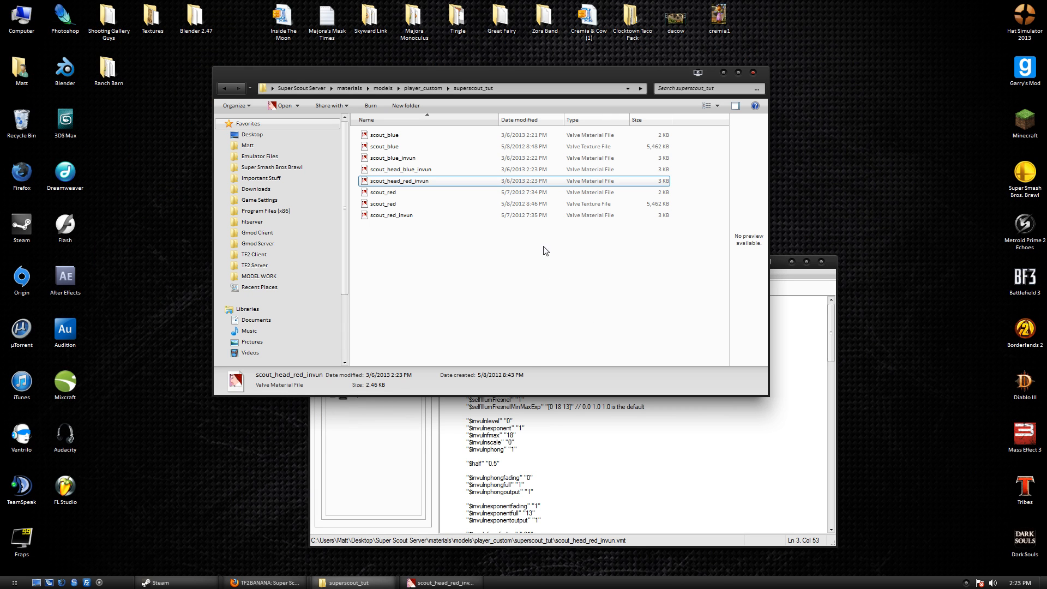
double_click(566, 189)
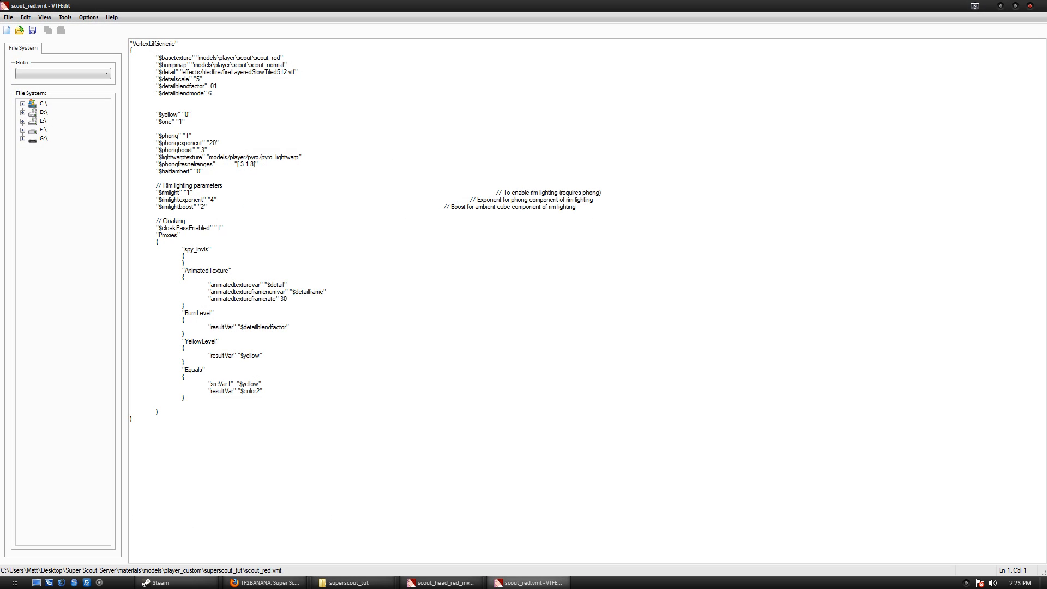
Copy the custom superscout_tut basetexture path from the scout_blue material.
click(254, 58)
click(459, 584)
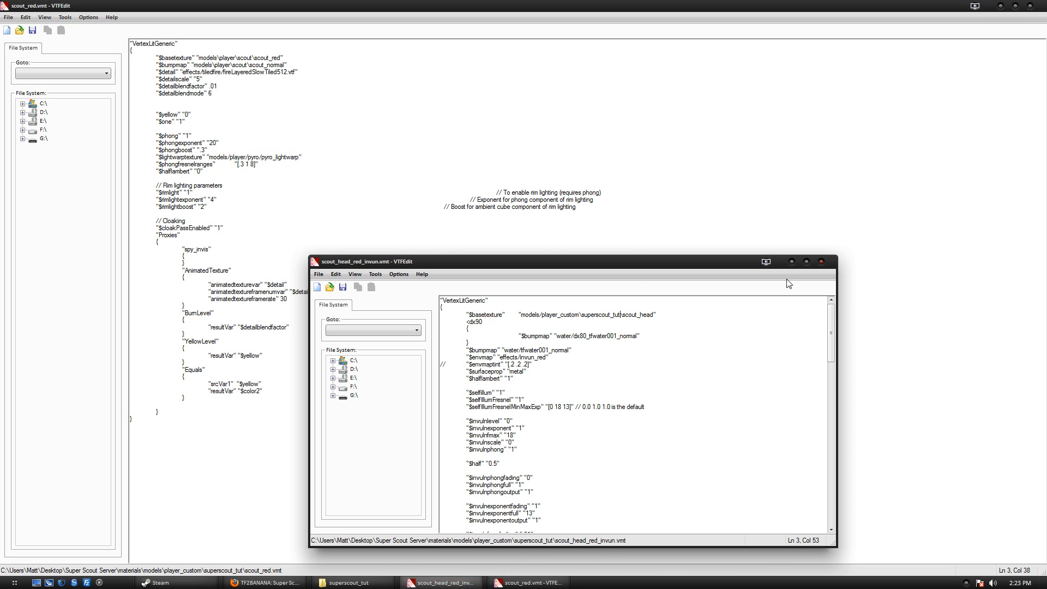
click(823, 263)
click(353, 583)
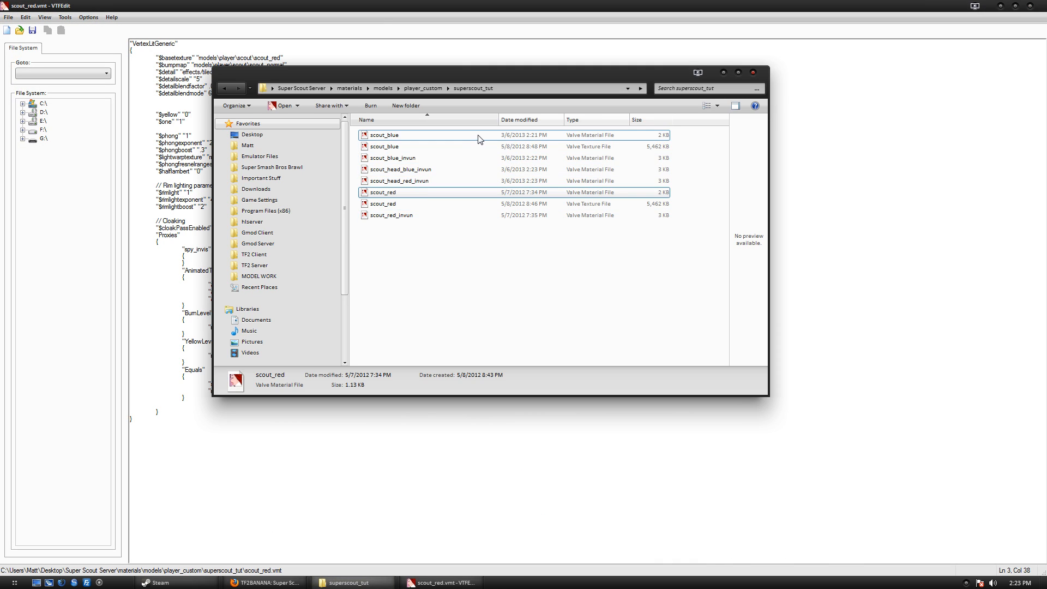
double_click(481, 136)
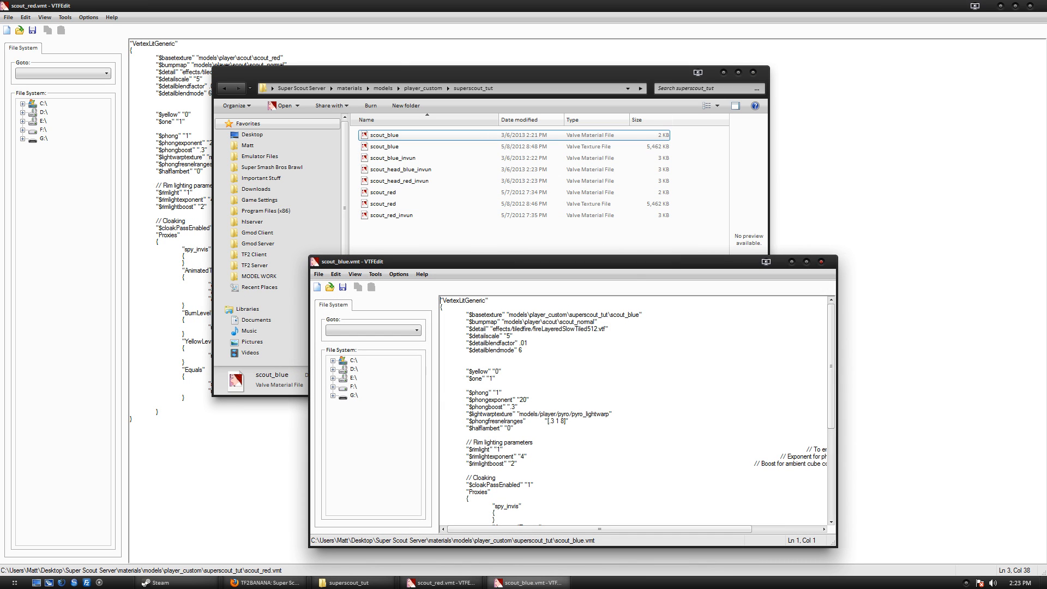
drag(639, 314, 509, 315)
key(ctrl+c)
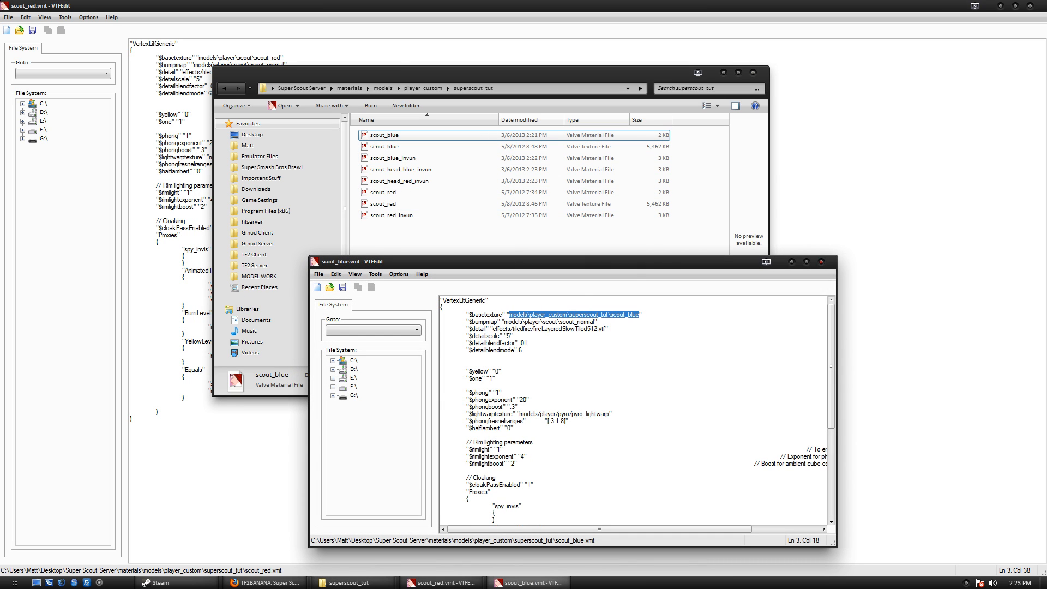
click(608, 315)
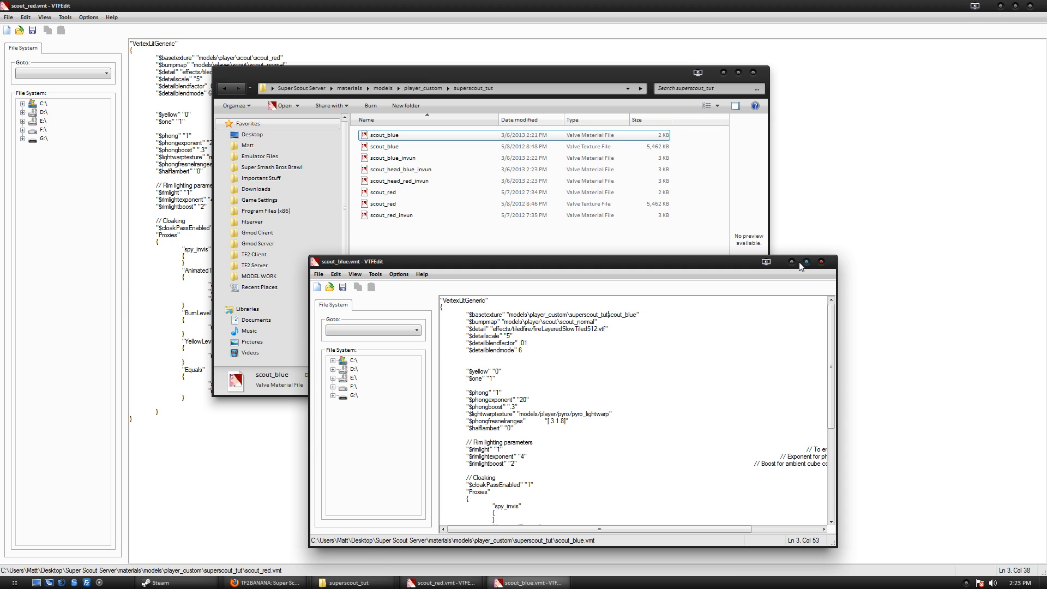
text(\)
click(821, 262)
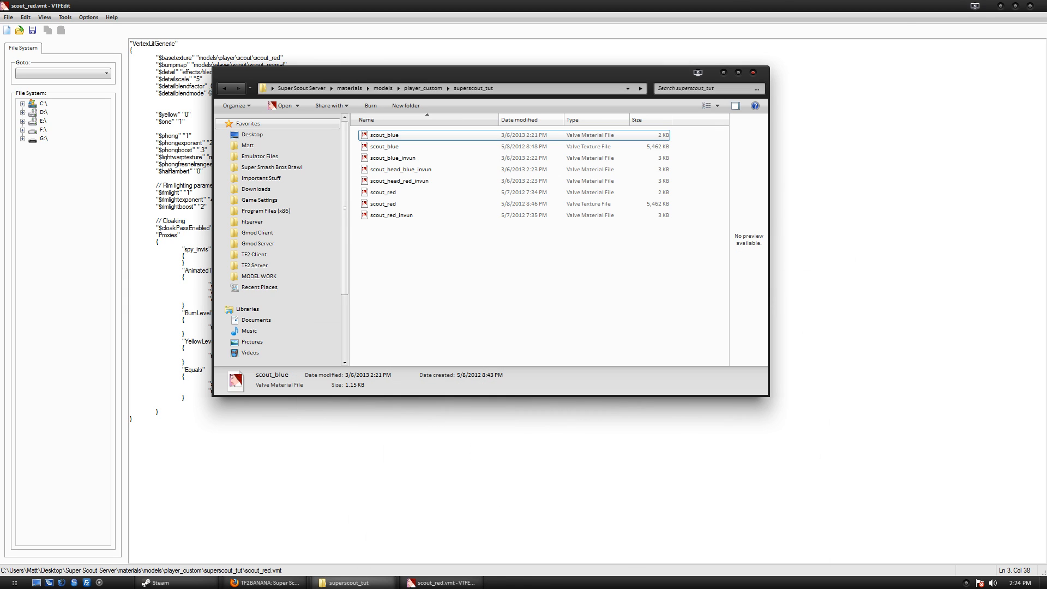
Replace scout_red.vmt's old $basetexture path with the copied superscout_tut path.
double_click(431, 194)
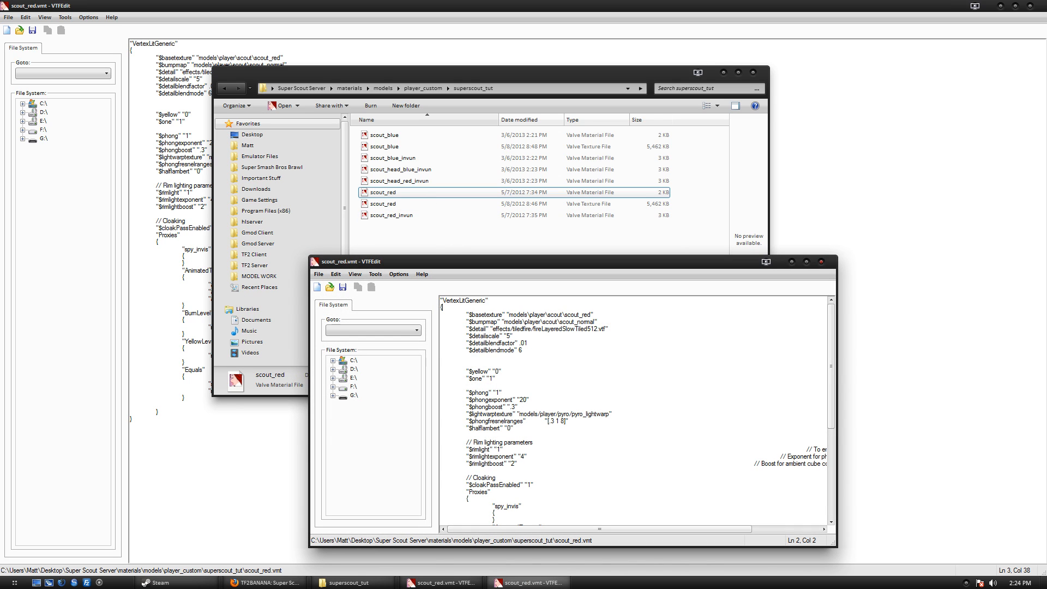
key(Down)
key(End)
key(ctrl+shift+Left)
key(End)
key(shift+Home)
key(ctrl+v)
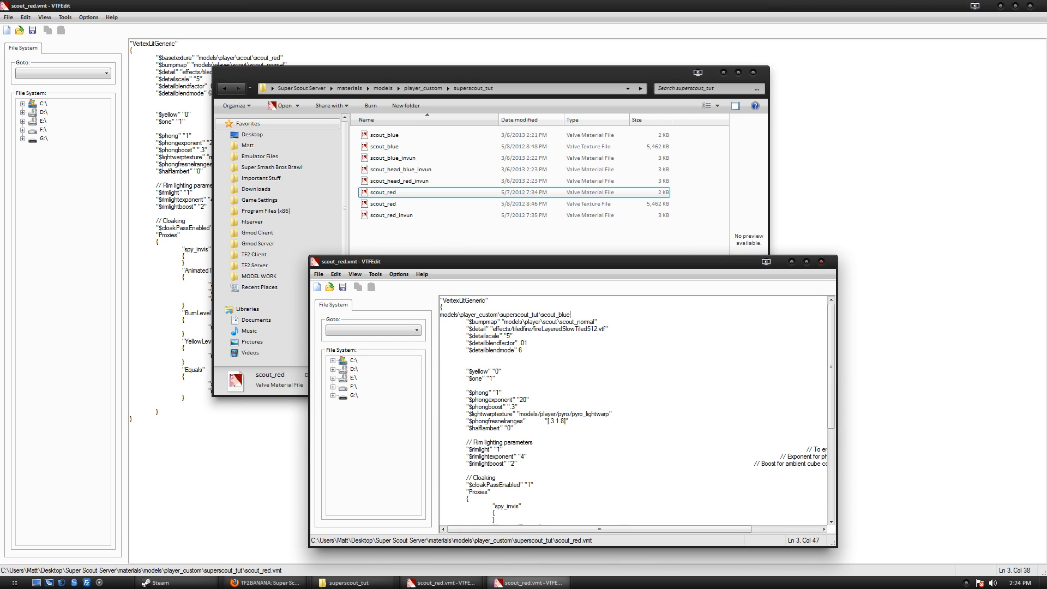
key(ctrl+z)
key(End)
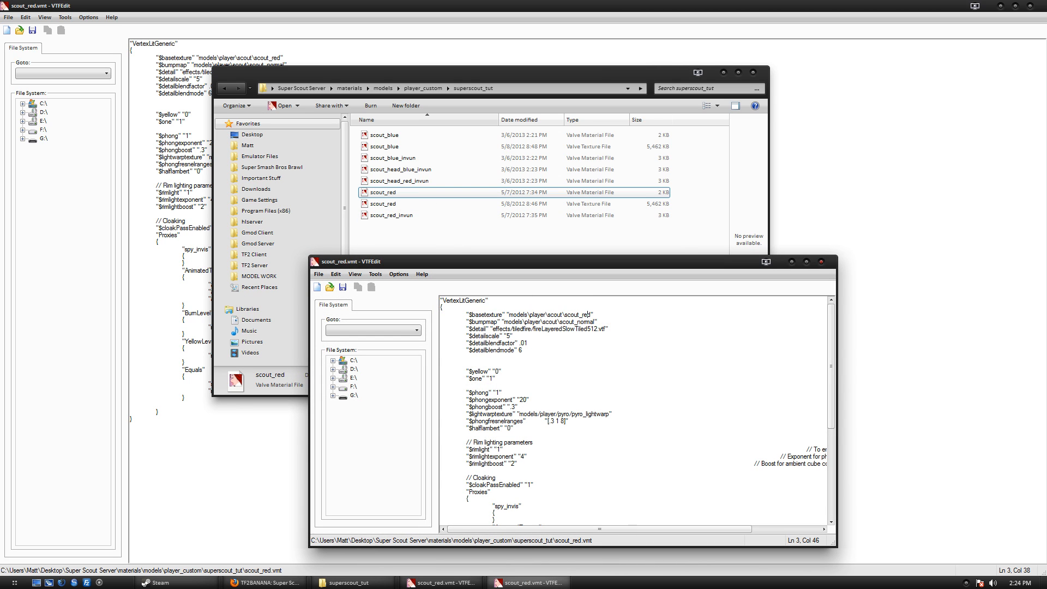
key(ctrl+shift+Left)
key(End)
drag(592, 314, 508, 315)
key(Delete)
key(ctrl+v)
Change the texture name ending from blue to red and save scout_red.vmt.
key(Up)
key(End)
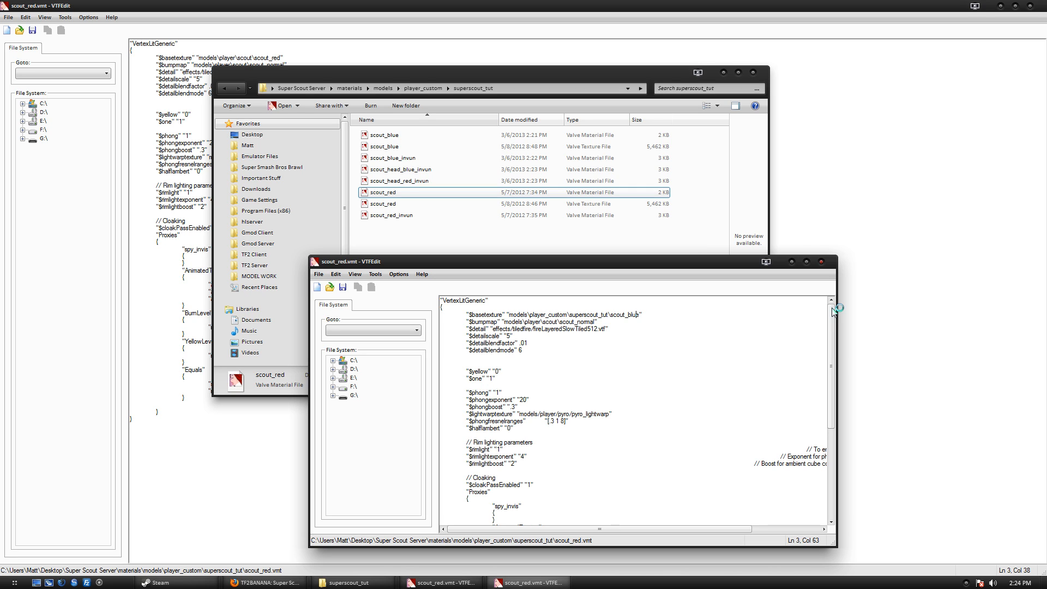
key(BackSpace)
key(BackSpace)
key(BackSpace)
key(BackSpace)
text(red)
key(Down)
click(577, 314)
key(ctrl+s)
click(611, 315)
Set scout_red_invun's $basetexture to models\player_custom\superscout_tut\scout_red and close the older scout_red editor.
click(821, 261)
double_click(610, 215)
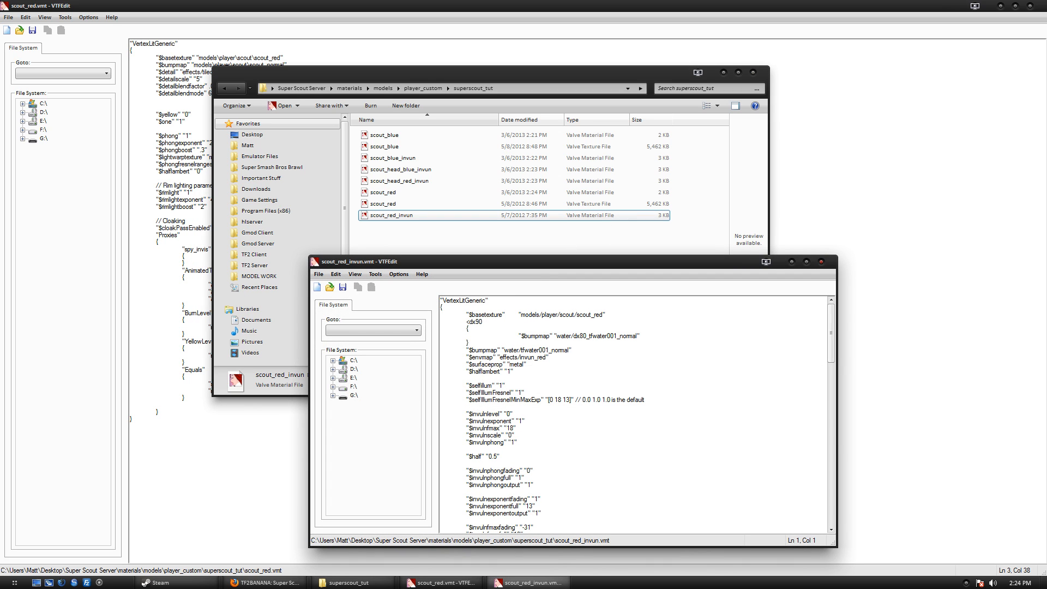
drag(603, 315, 521, 315)
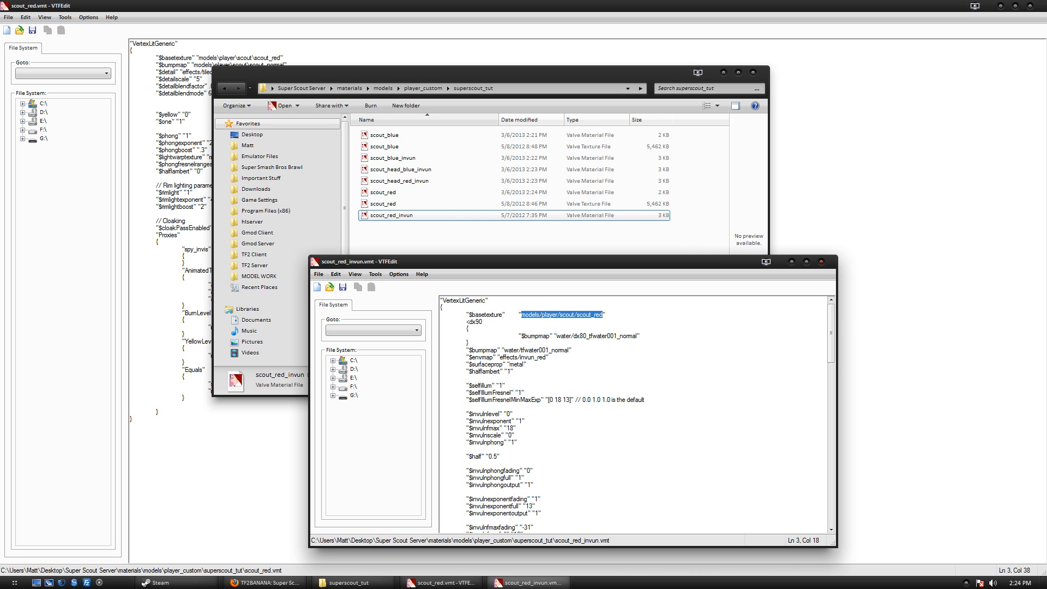
click(608, 315)
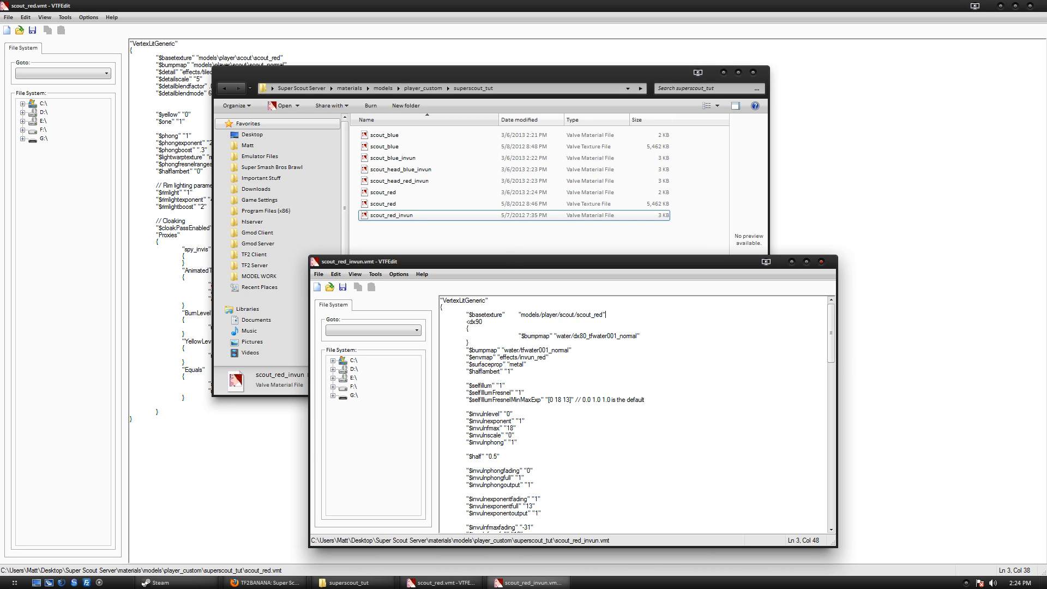
drag(577, 315, 521, 314)
key(ctrl+v)
key(BackSpace)
double_click(651, 315)
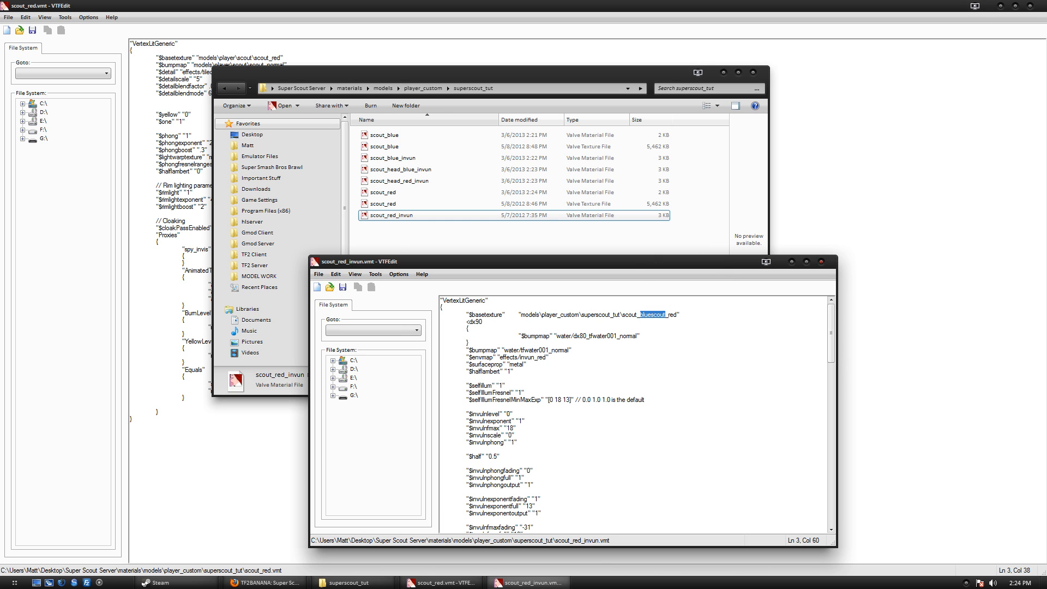
click(674, 315)
key(BackSpace)
key(BackSpace)
key(BackSpace)
key(BackSpace)
key(BackSpace)
key(BackSpace)
key(BackSpace)
key(BackSpace)
key(BackSpace)
key(BackSpace)
click(827, 252)
click(1030, 5)
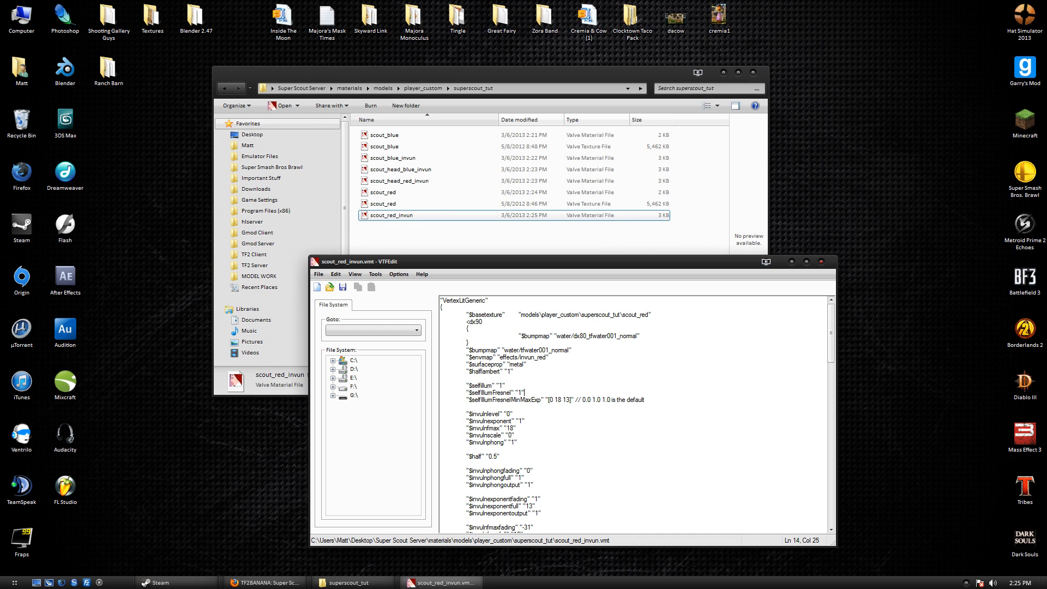
Inspect the scout_blue material's custom $basetexture path, then close its editor.
click(820, 263)
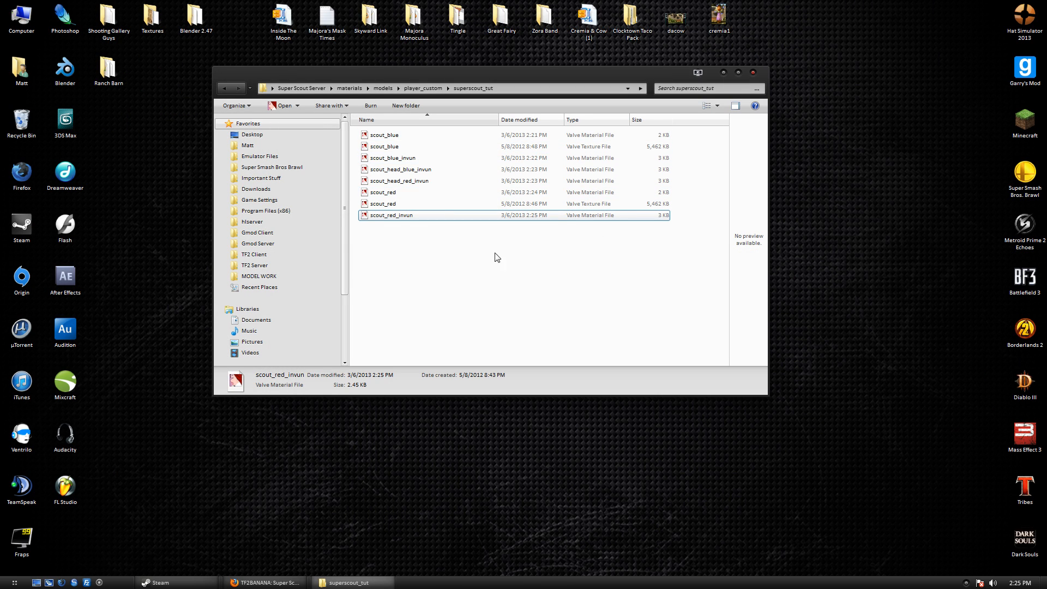
double_click(431, 140)
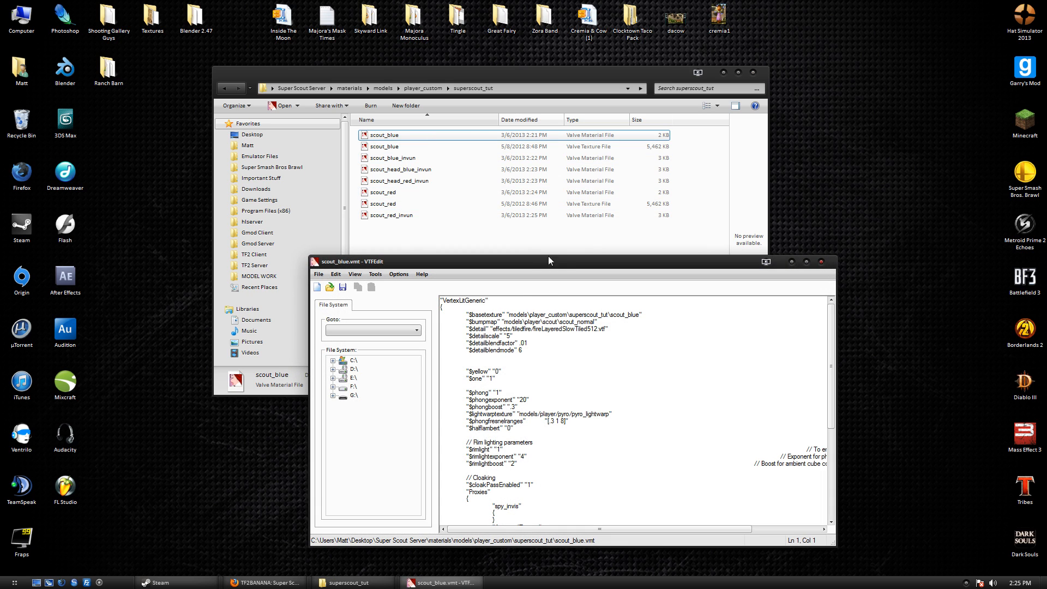
double_click(557, 266)
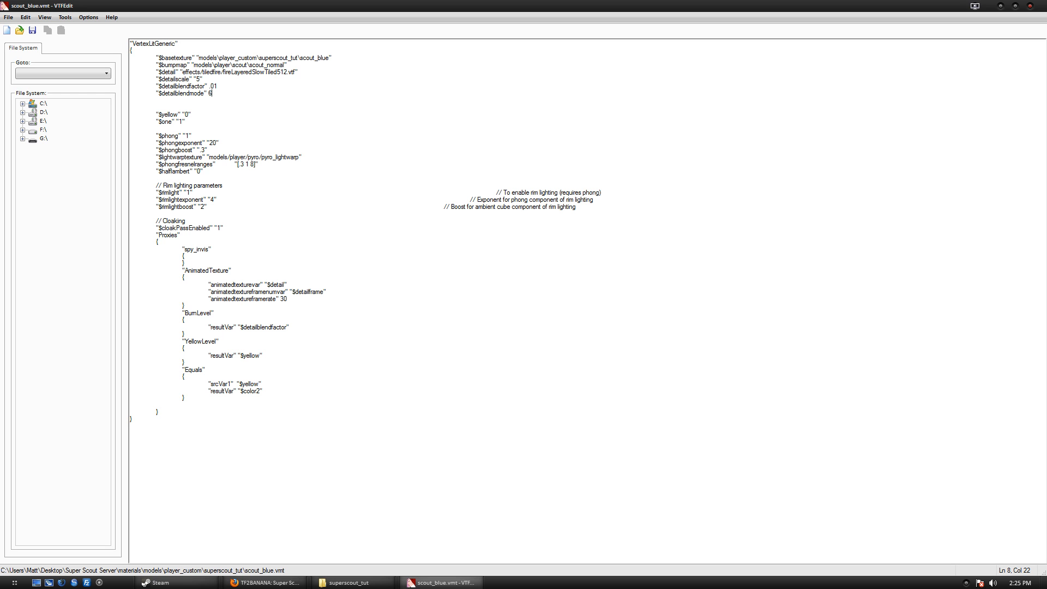
double_click(289, 4)
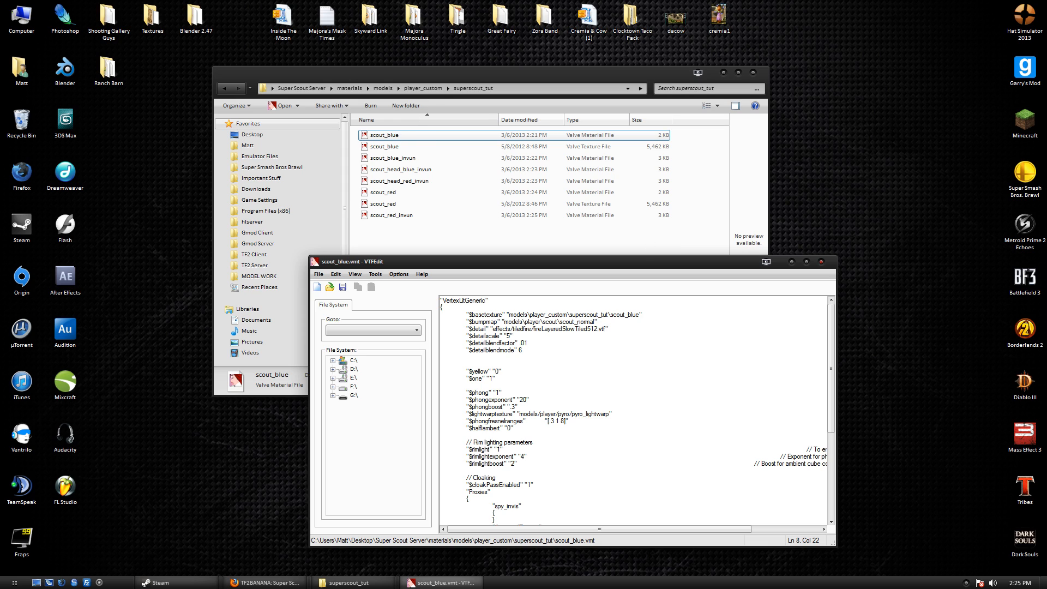
drag(527, 314, 639, 315)
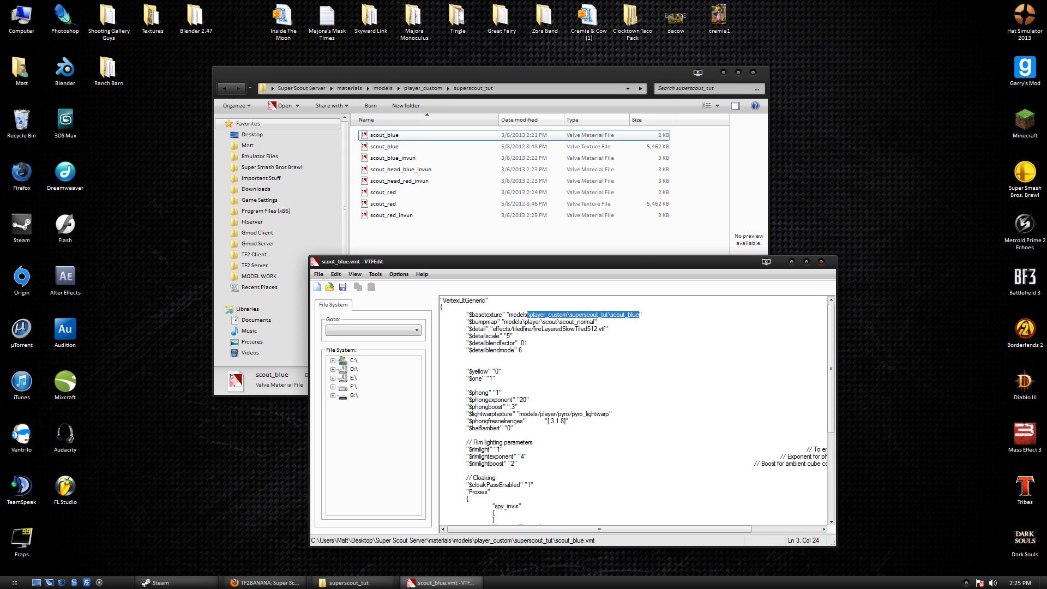
click(640, 314)
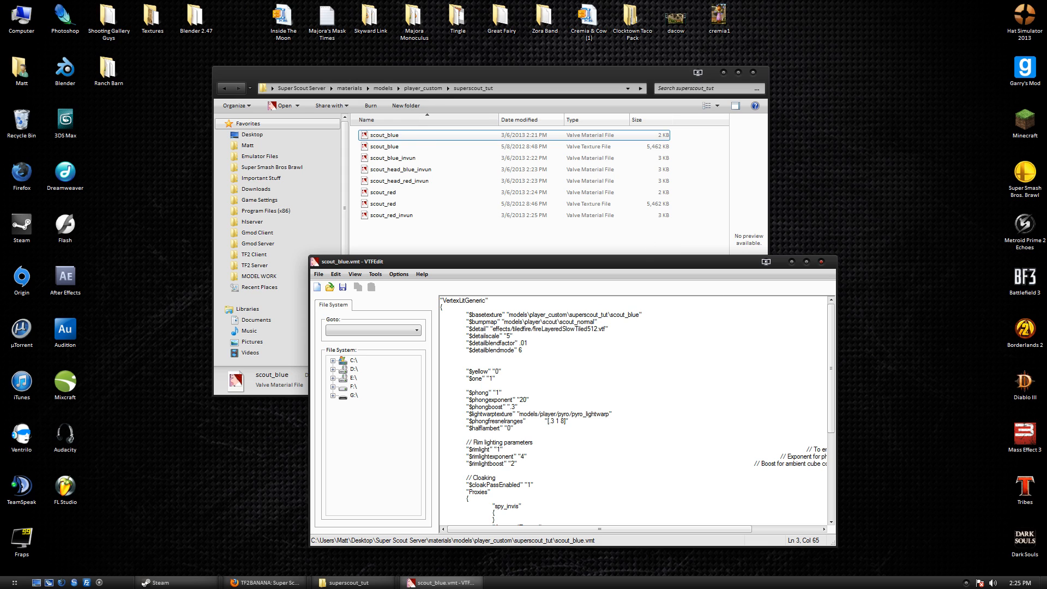
drag(570, 314, 625, 315)
click(824, 263)
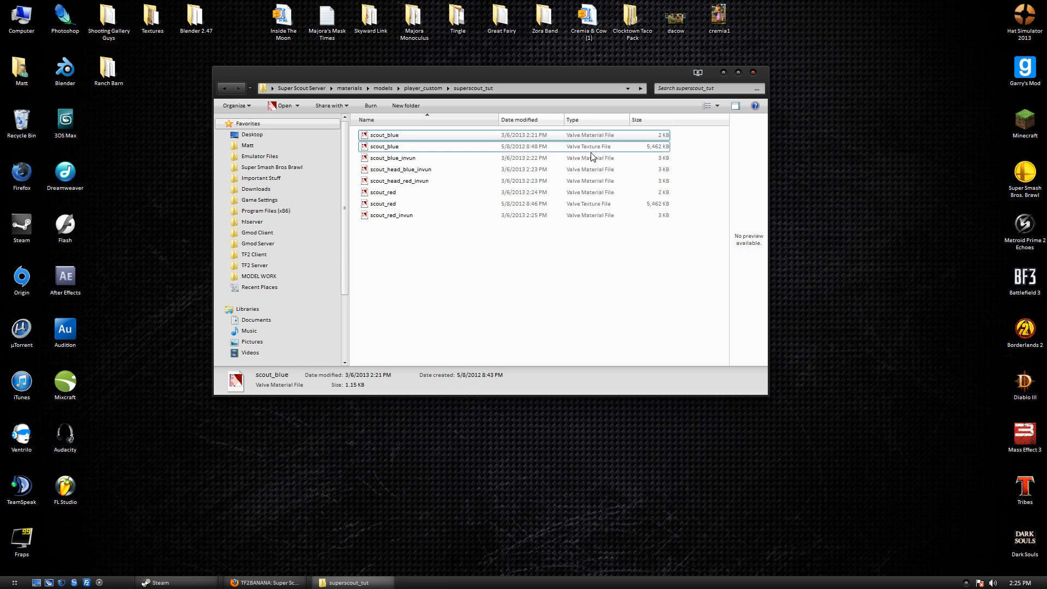
Check the paths in scout_blue_invun, scout_head_blue_invun, scout_head_red_invun and scout_red.
double_click(591, 157)
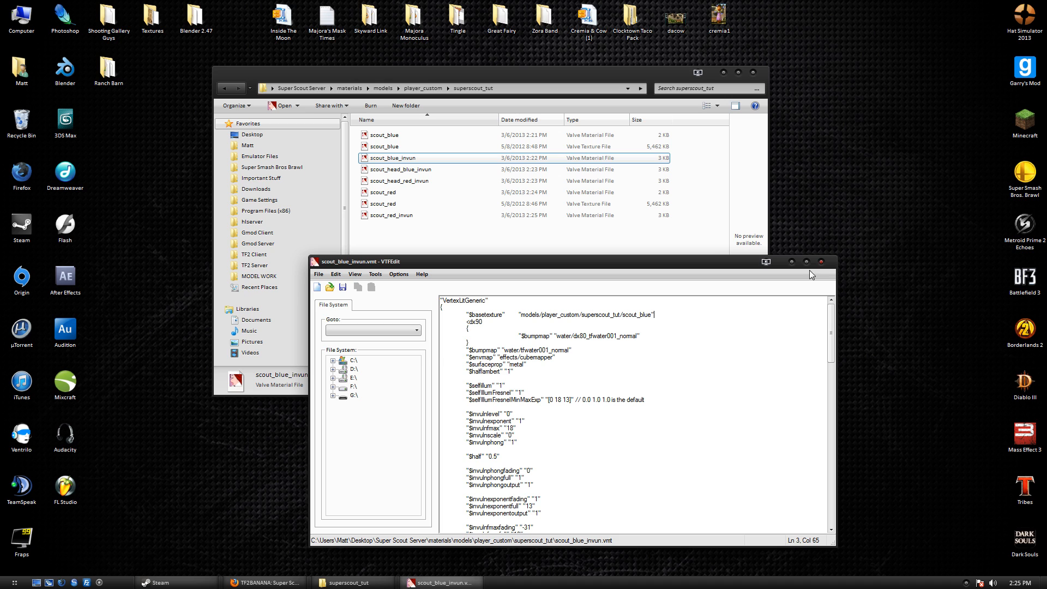
click(821, 261)
double_click(595, 169)
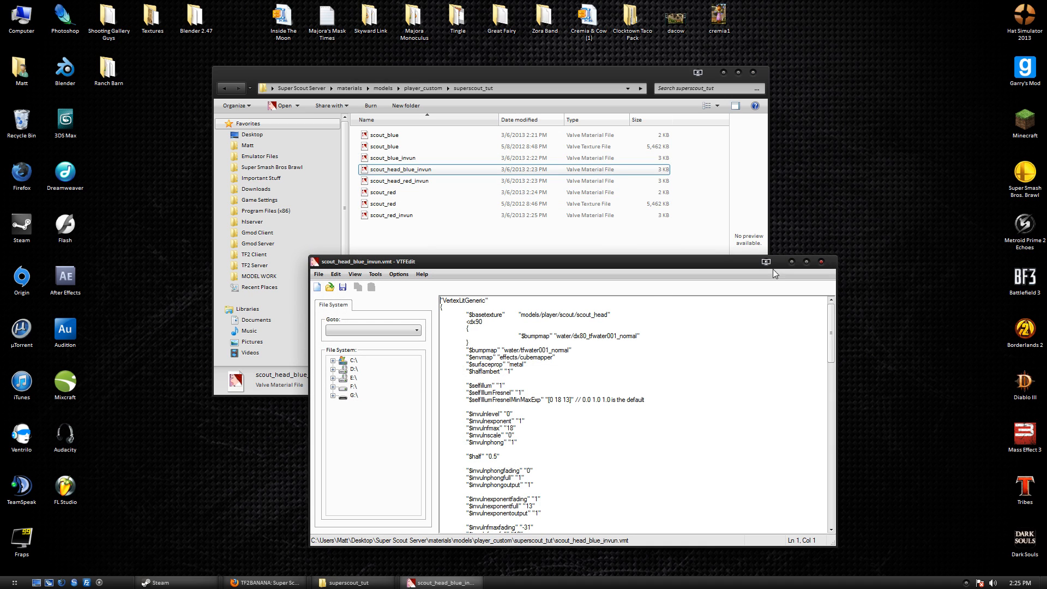
click(821, 262)
double_click(455, 183)
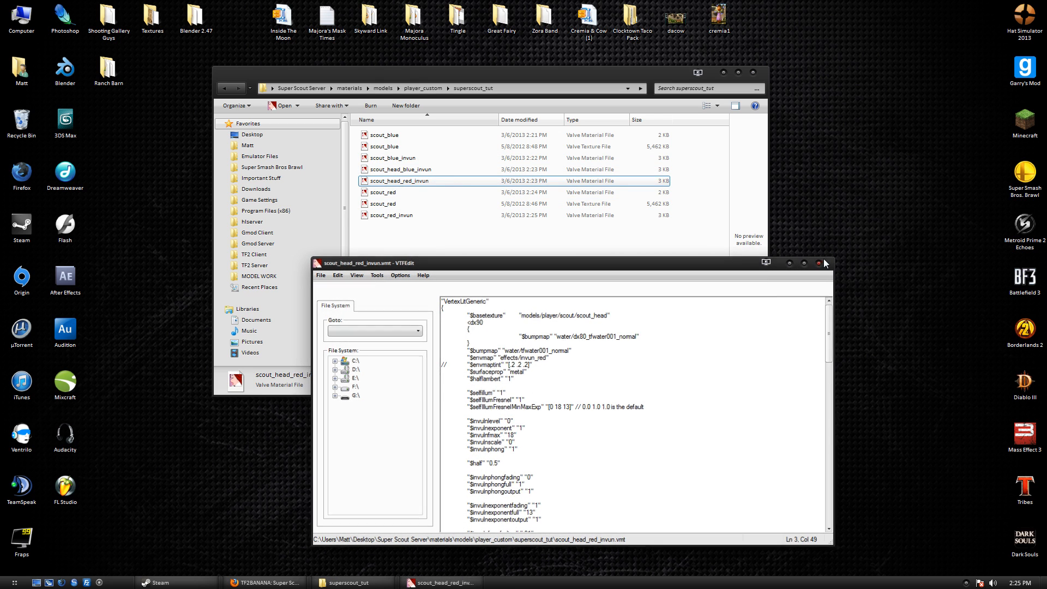
click(822, 261)
double_click(455, 192)
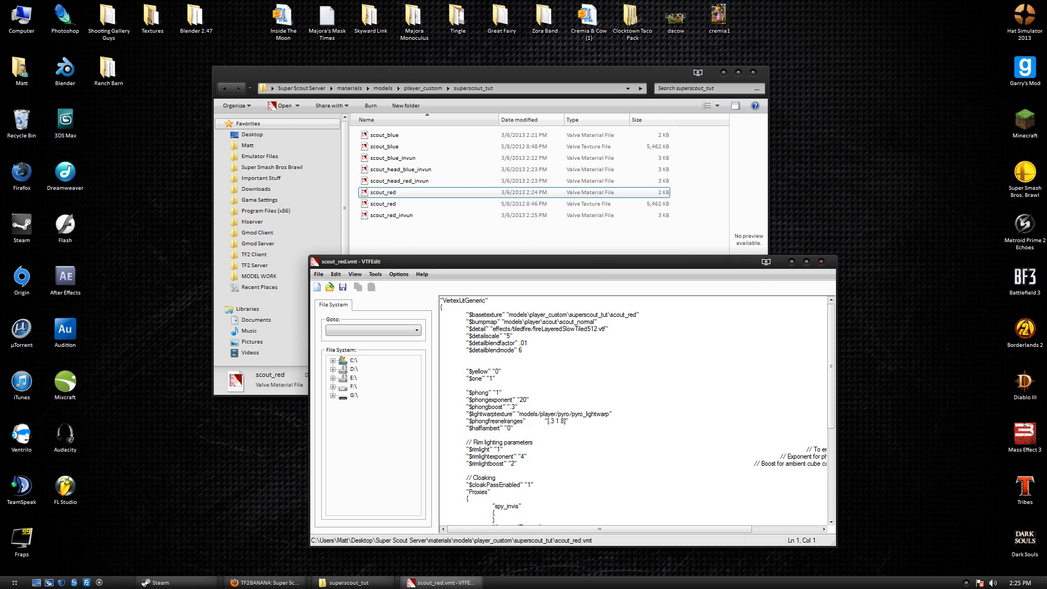
click(443, 308)
click(821, 261)
Recheck scout_red_invun and scout_red, then select all eight material files.
double_click(604, 216)
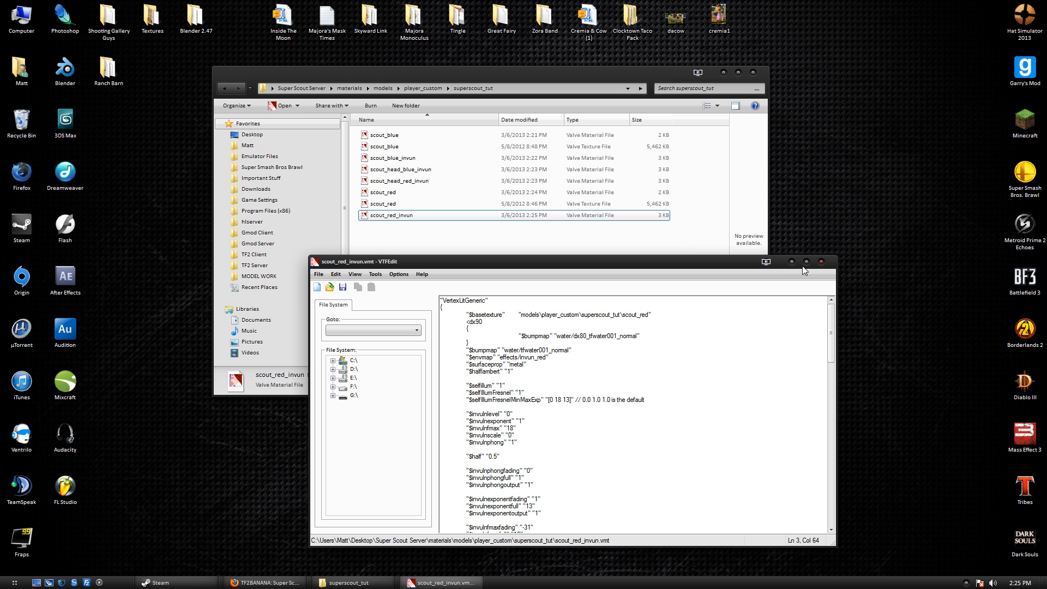
click(821, 261)
double_click(600, 193)
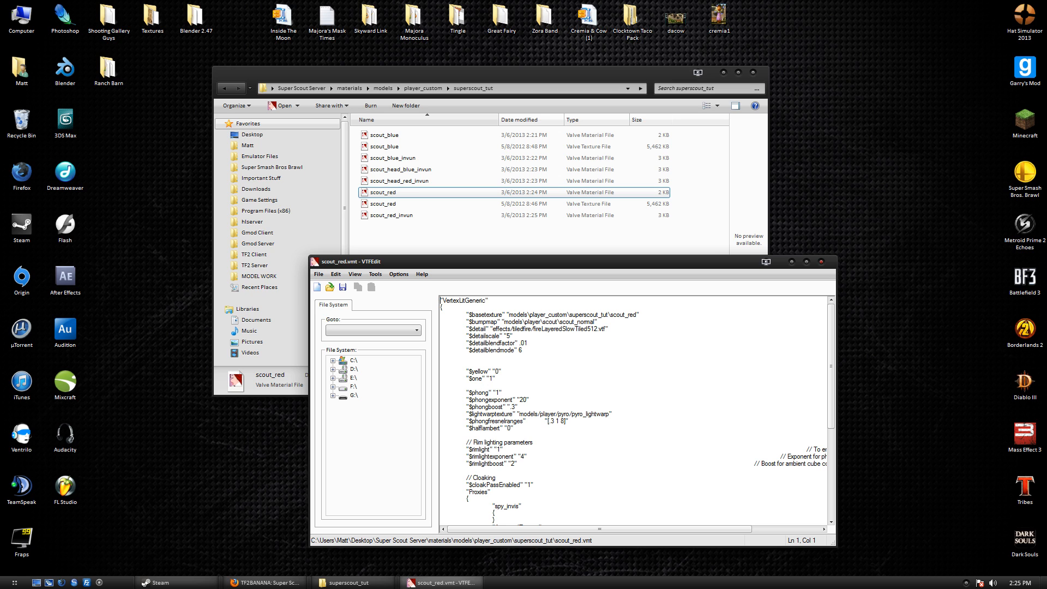
click(821, 262)
drag(429, 325, 387, 127)
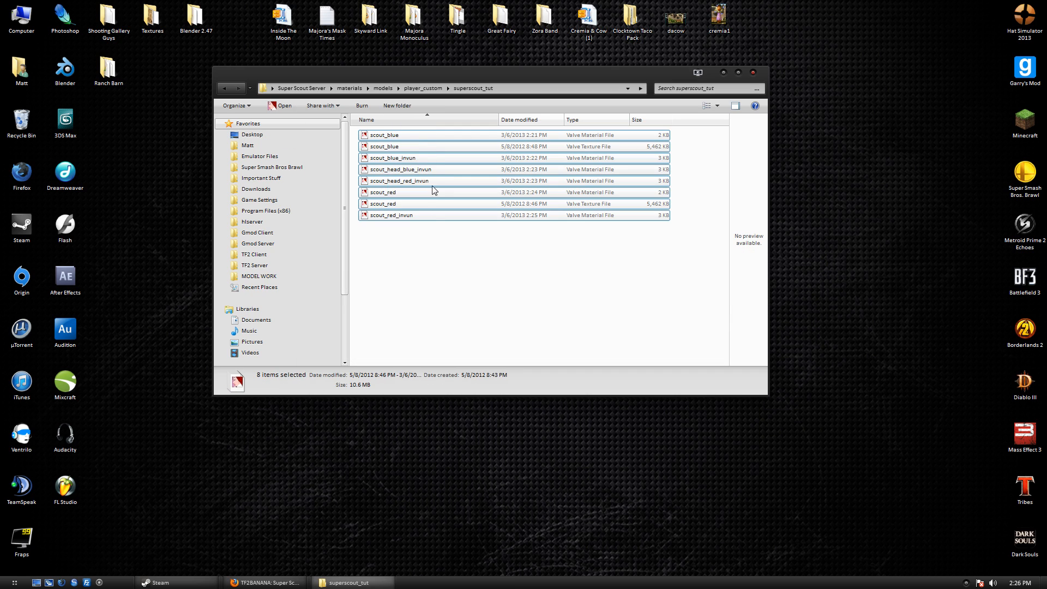
Select the materials and models folders in Super Scout Server, skipping an accidental self-paste.
click(431, 274)
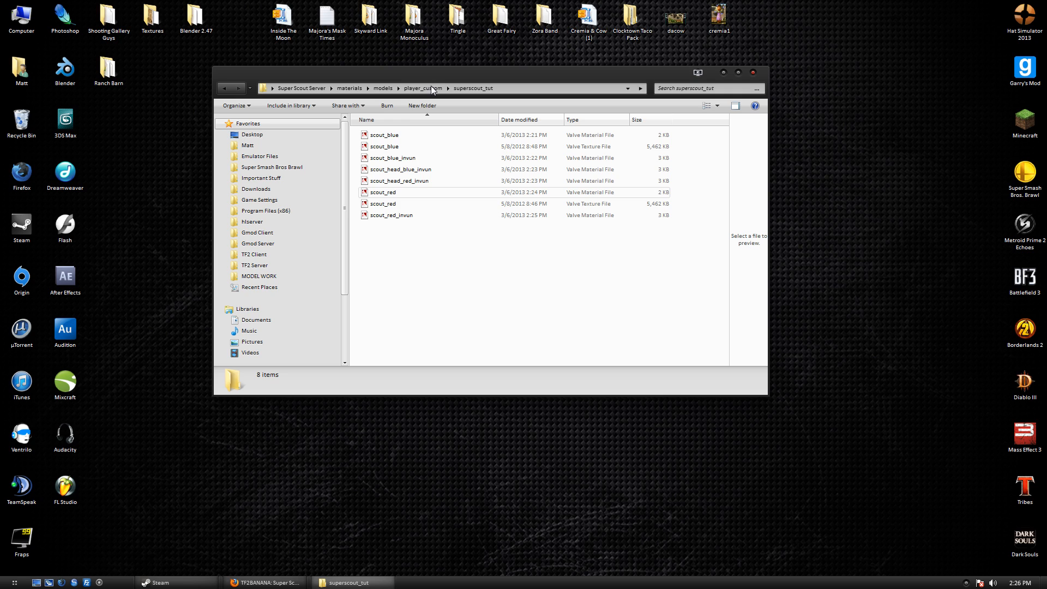
drag(442, 256, 416, 95)
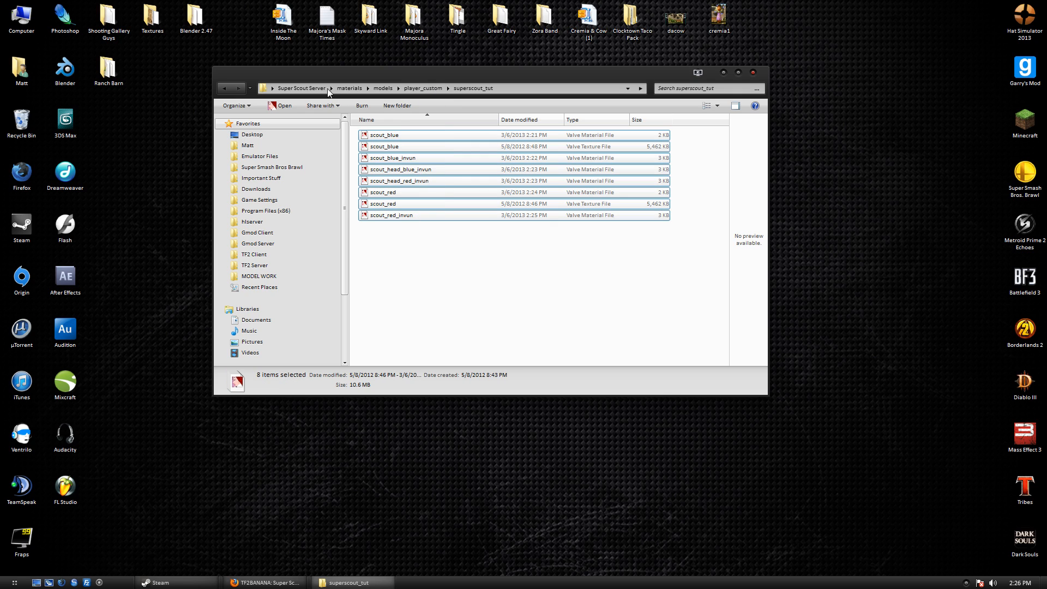
click(305, 87)
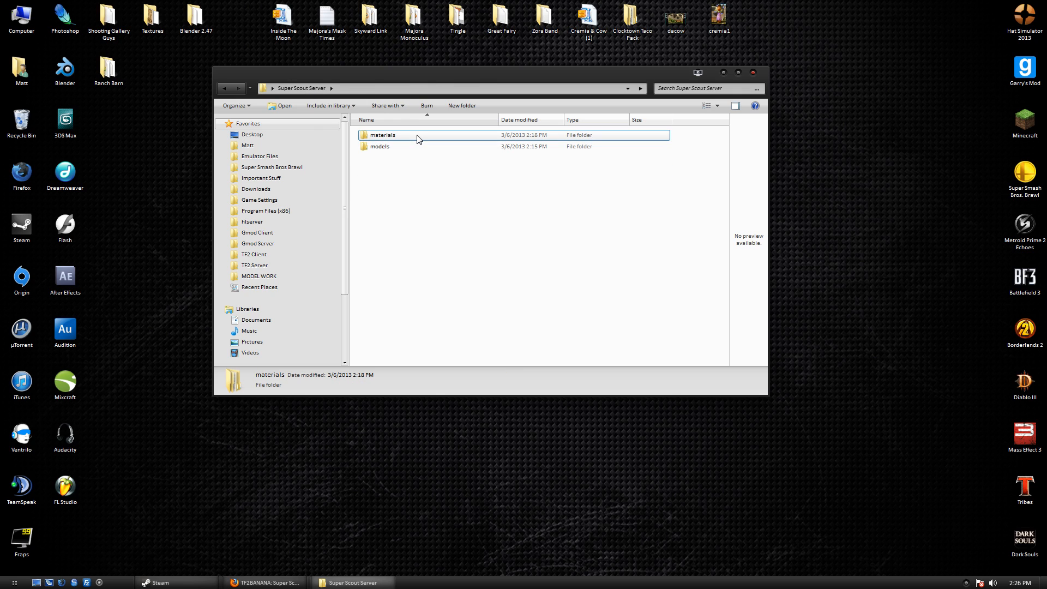
drag(416, 226, 403, 120)
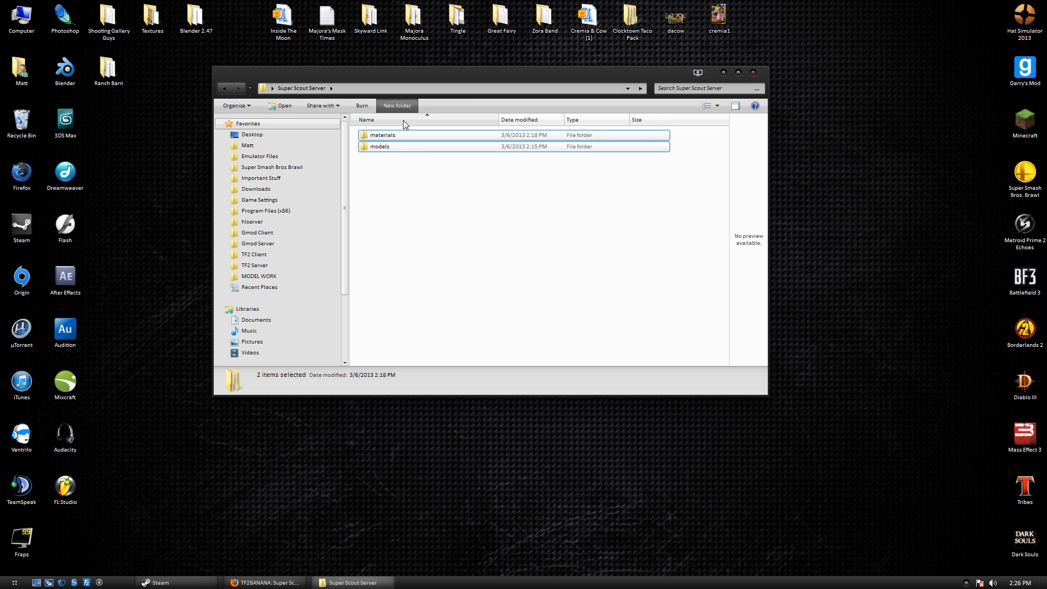
click(438, 213)
key(ctrl+v)
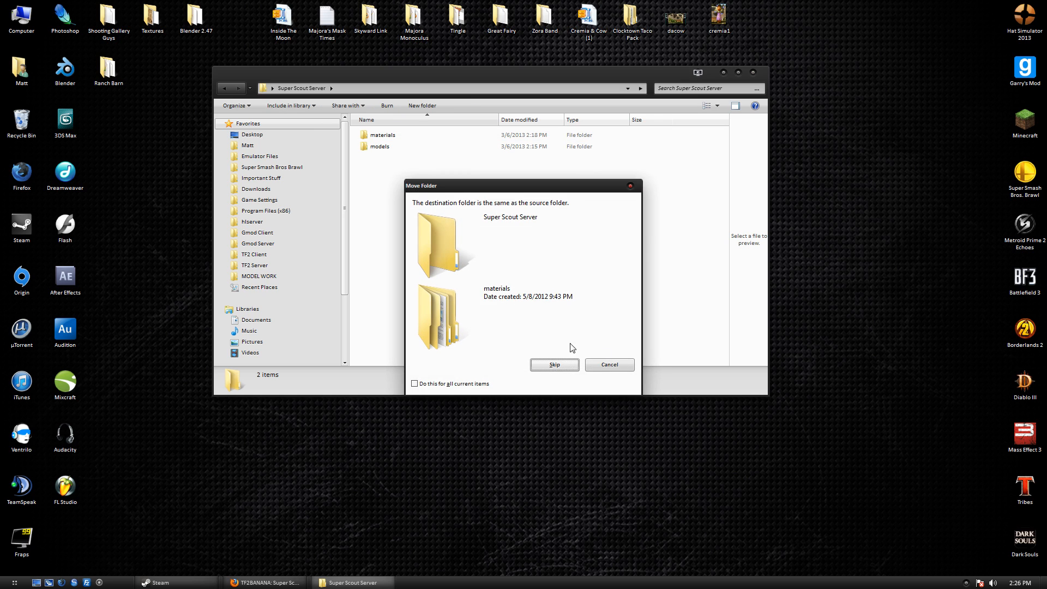
click(564, 363)
Paste materials and models into the TF2 Client tf folder, confirming both folder merges.
drag(433, 284, 379, 110)
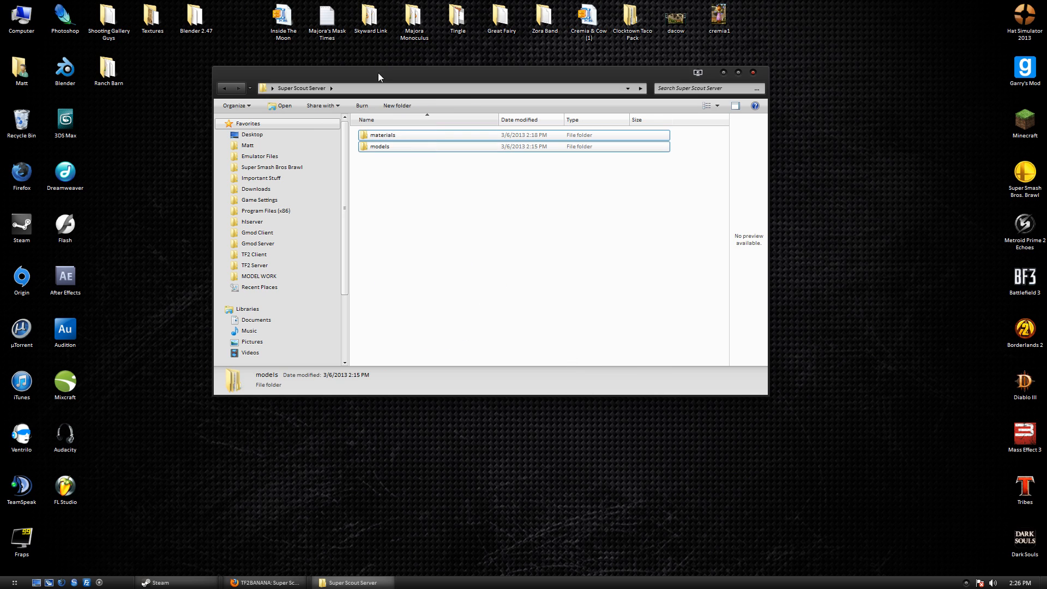
click(290, 254)
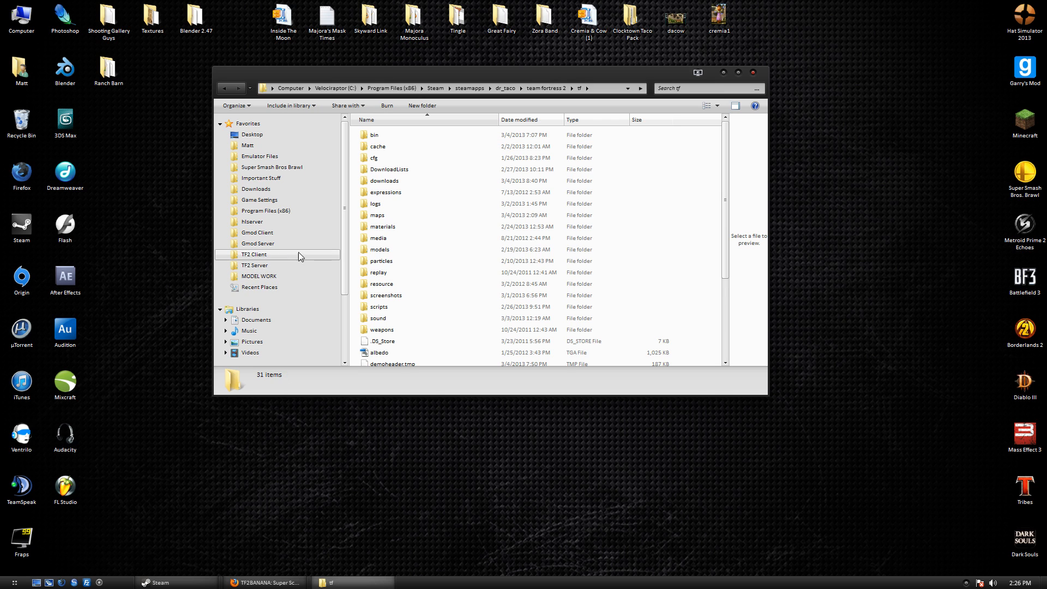
key(ctrl+v)
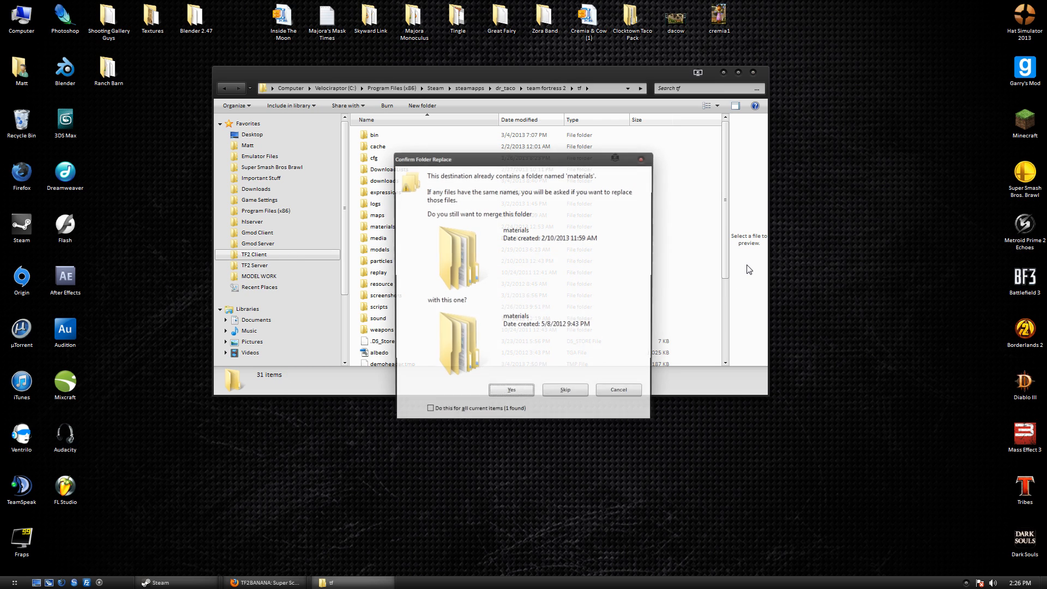
click(513, 392)
click(518, 393)
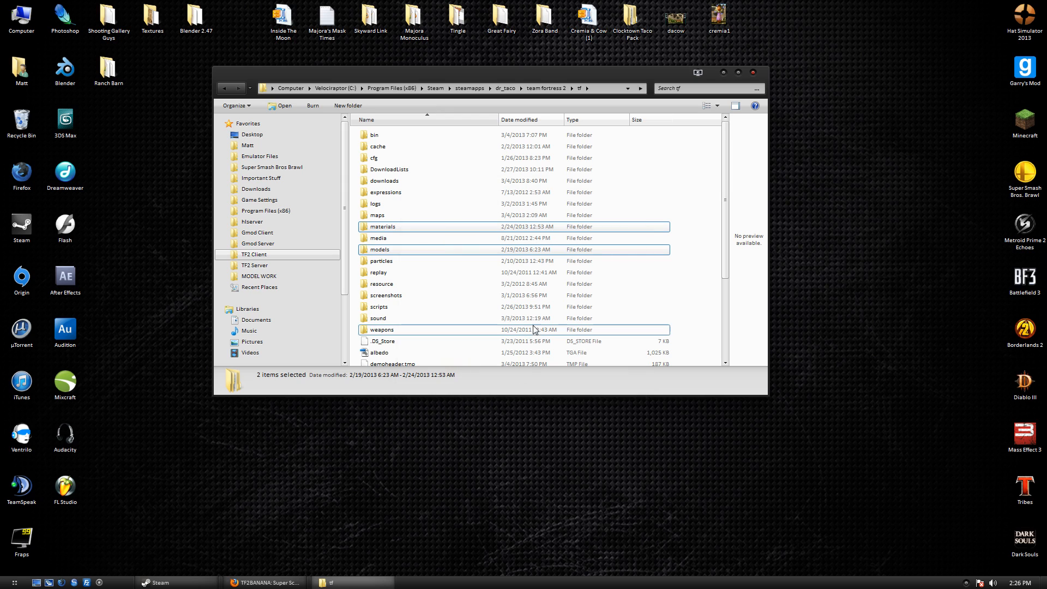
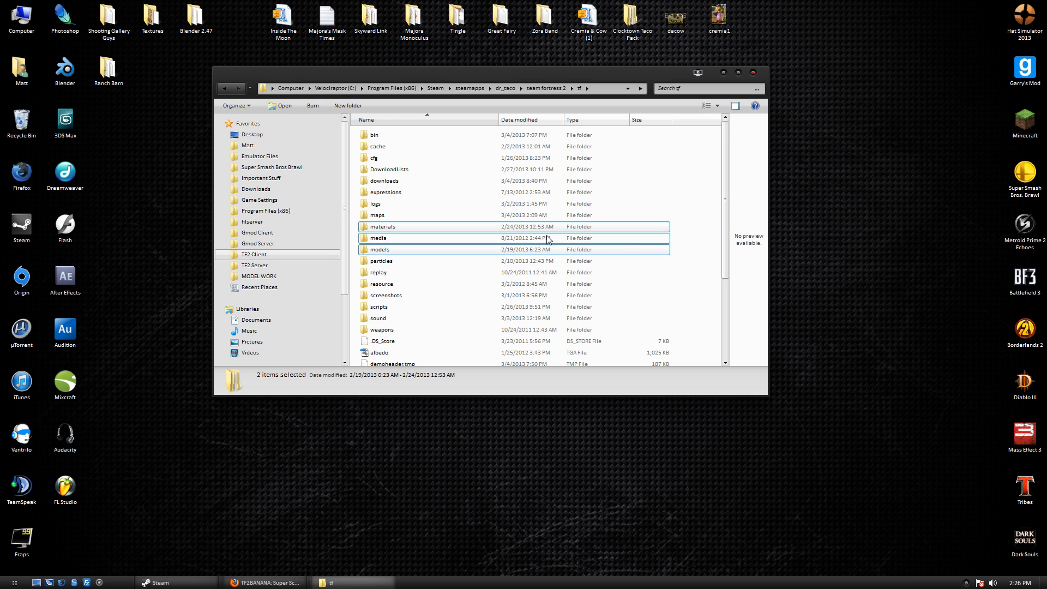
Bring the Steam library window in front of the Team Fortress 2 tf folder.
click(210, 582)
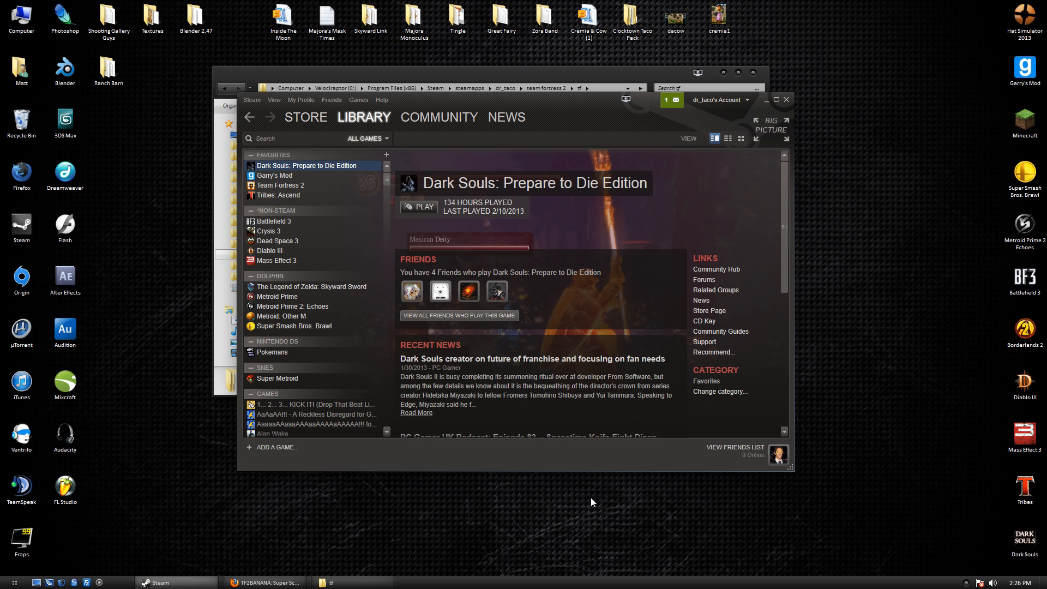
Filter the Steam library to Tools and launch Source SDK with Play Game.
click(376, 137)
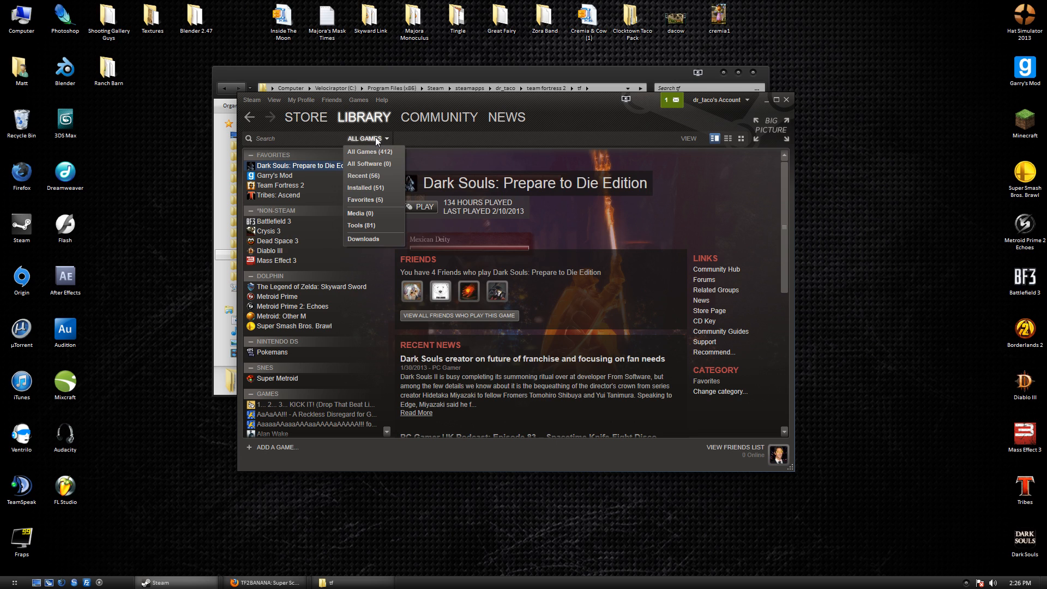
click(371, 224)
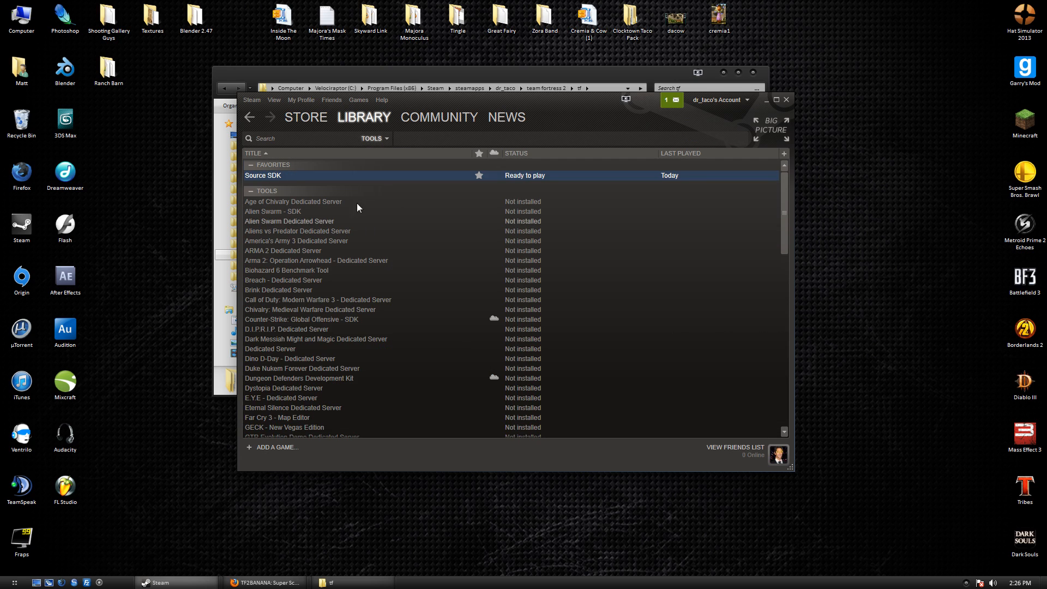
right_click(276, 176)
click(267, 176)
scroll(310, 233, down, 5)
scroll(306, 230, up, 5)
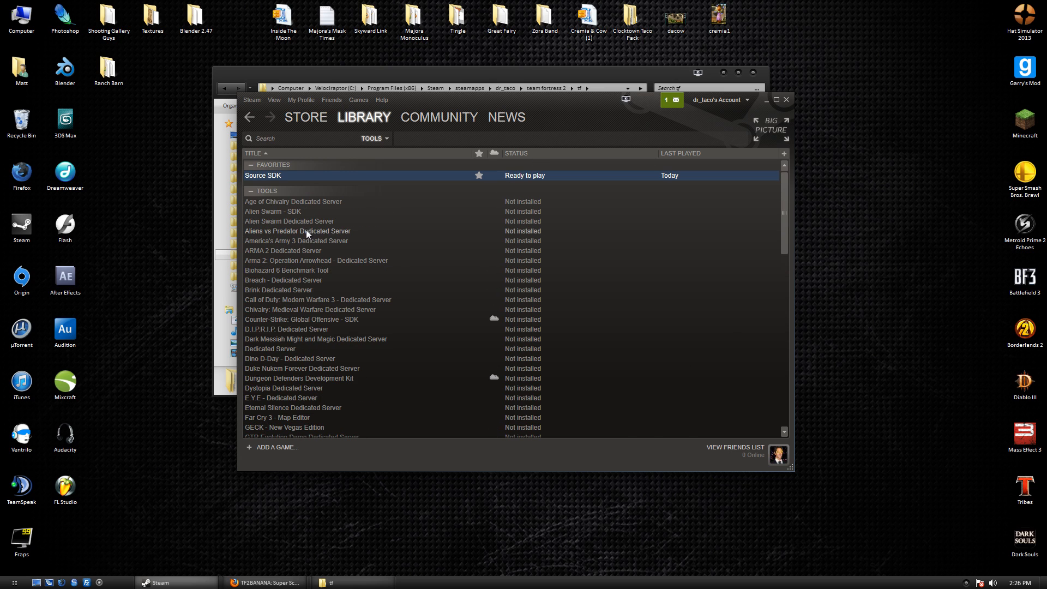
right_click(375, 182)
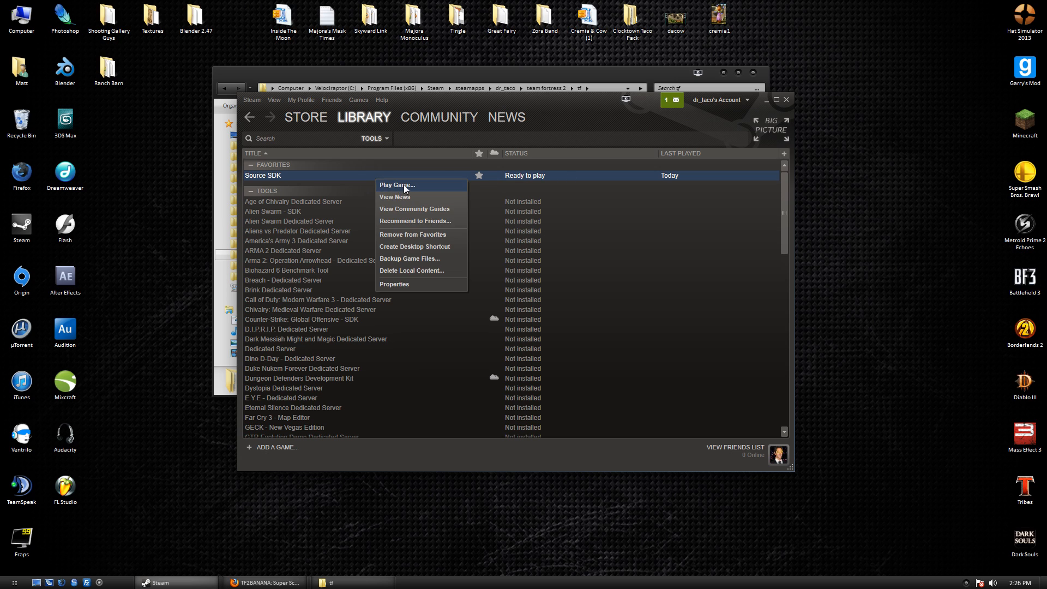
click(404, 184)
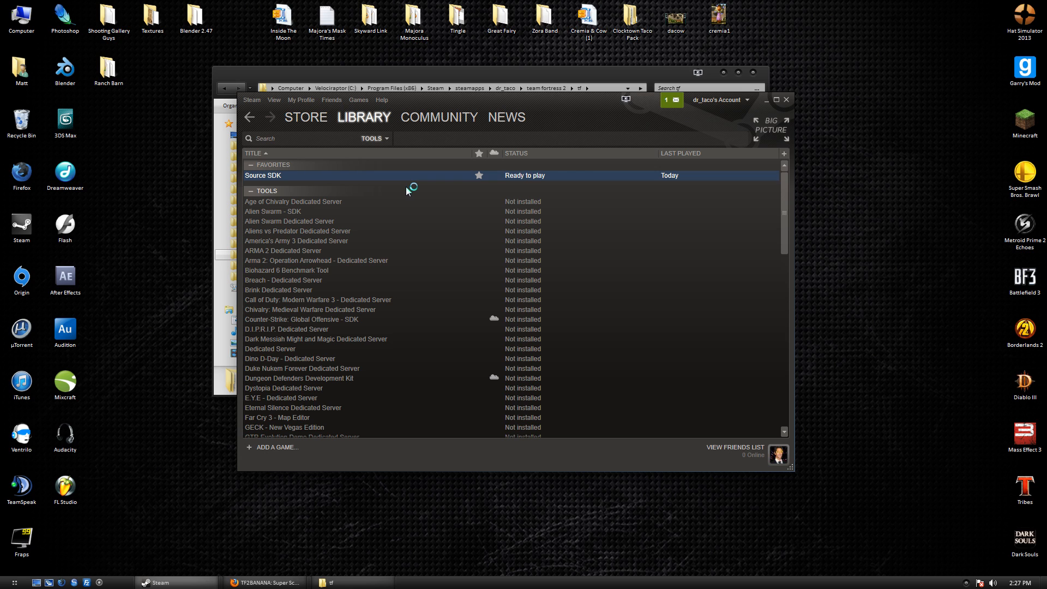
Minimize Steam and start Model Viewer from the Source SDK launcher.
click(767, 100)
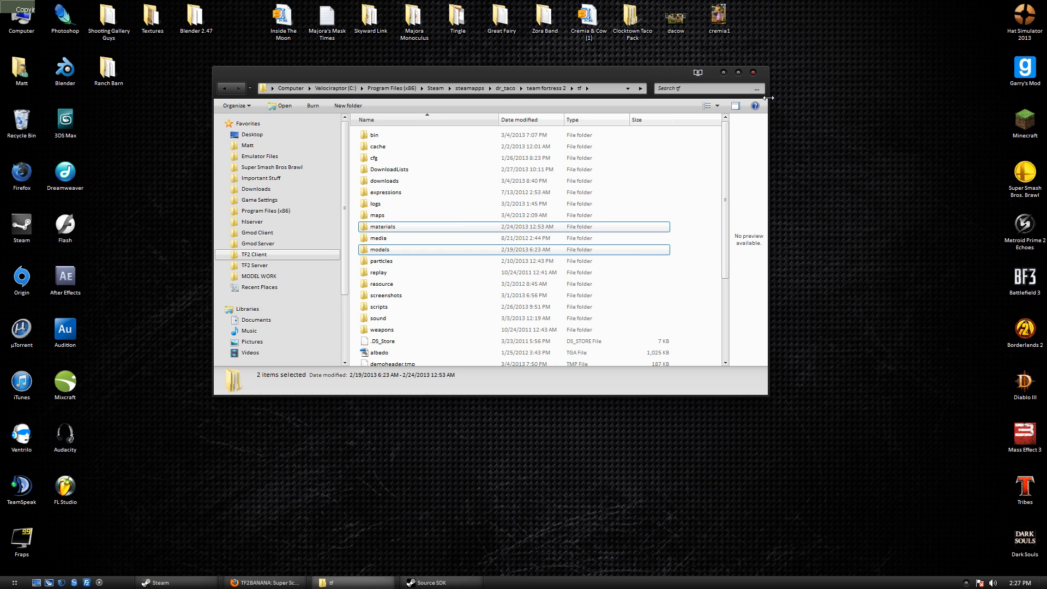
click(470, 585)
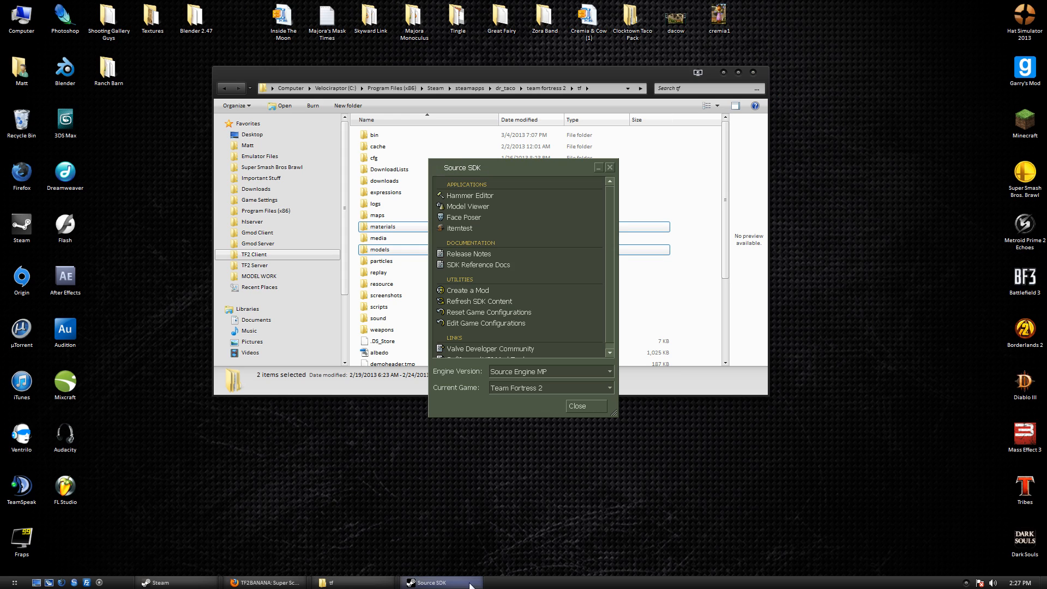
click(479, 207)
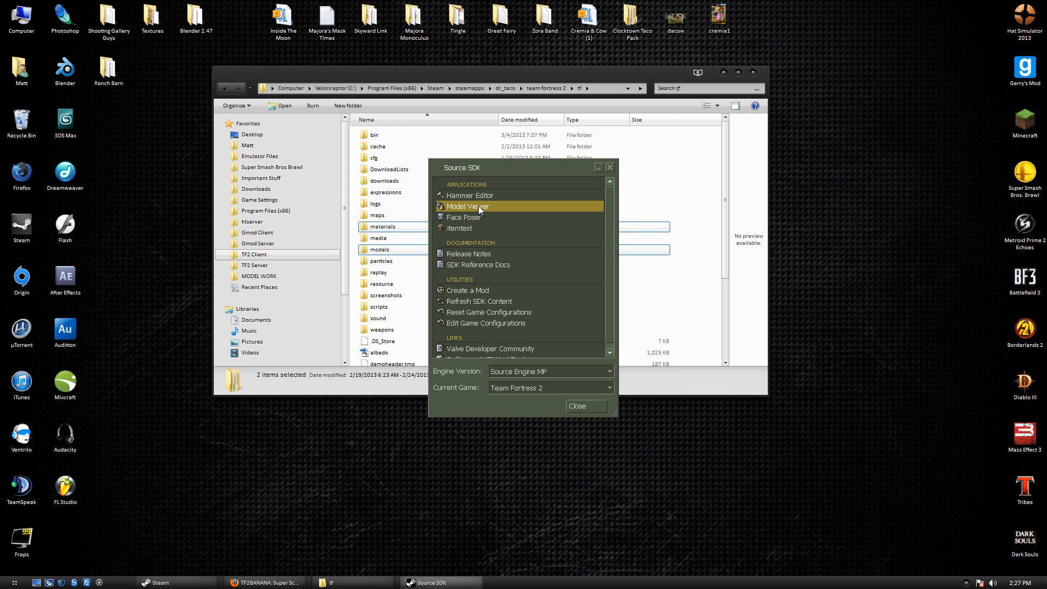
drag(463, 166, 464, 171)
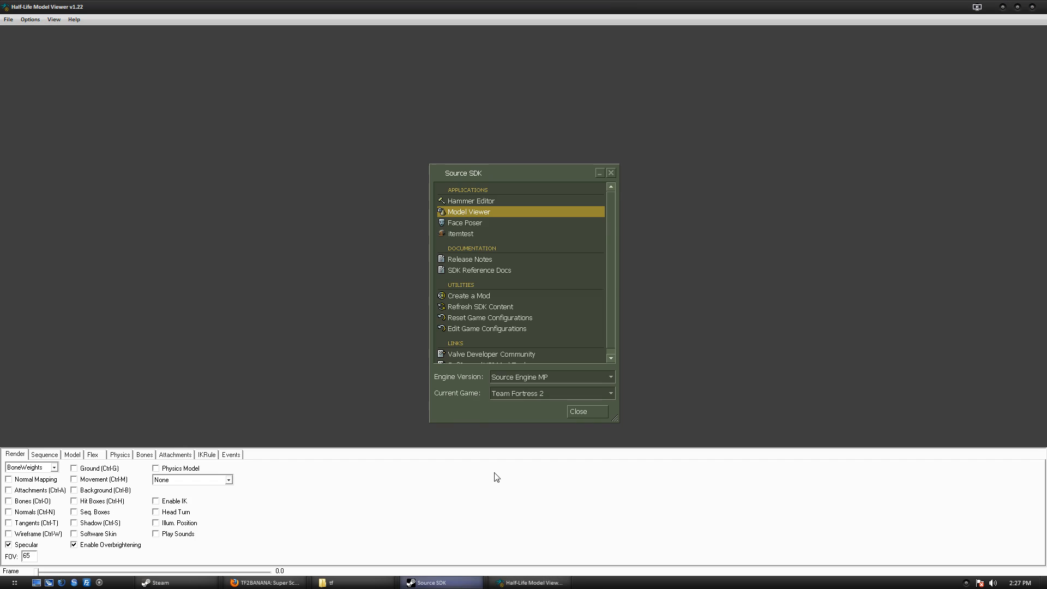
Close the SDK launcher and browse File > Load Model to models\custom\player.
click(611, 173)
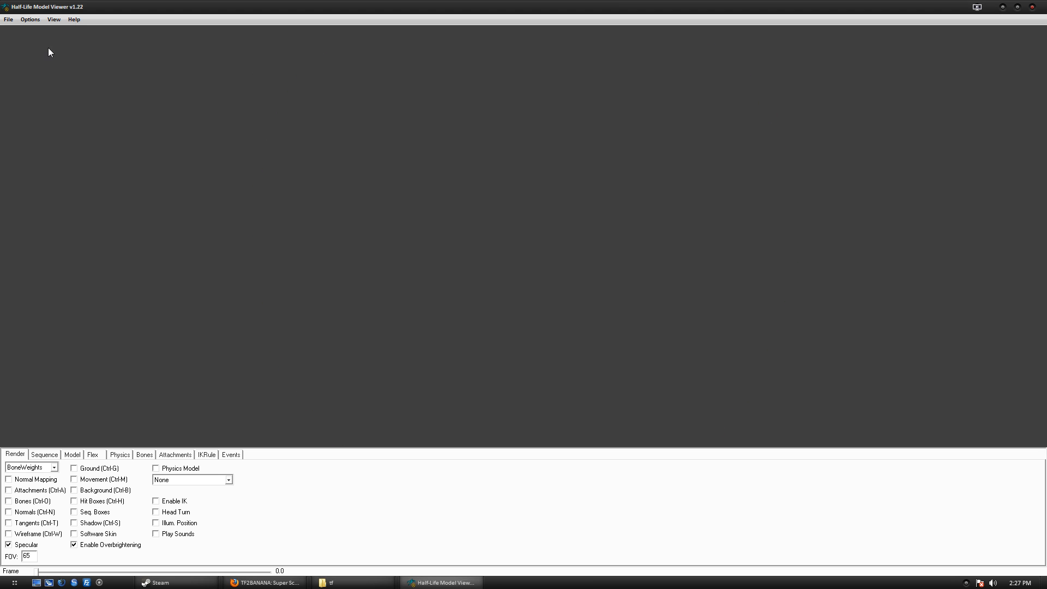
click(9, 20)
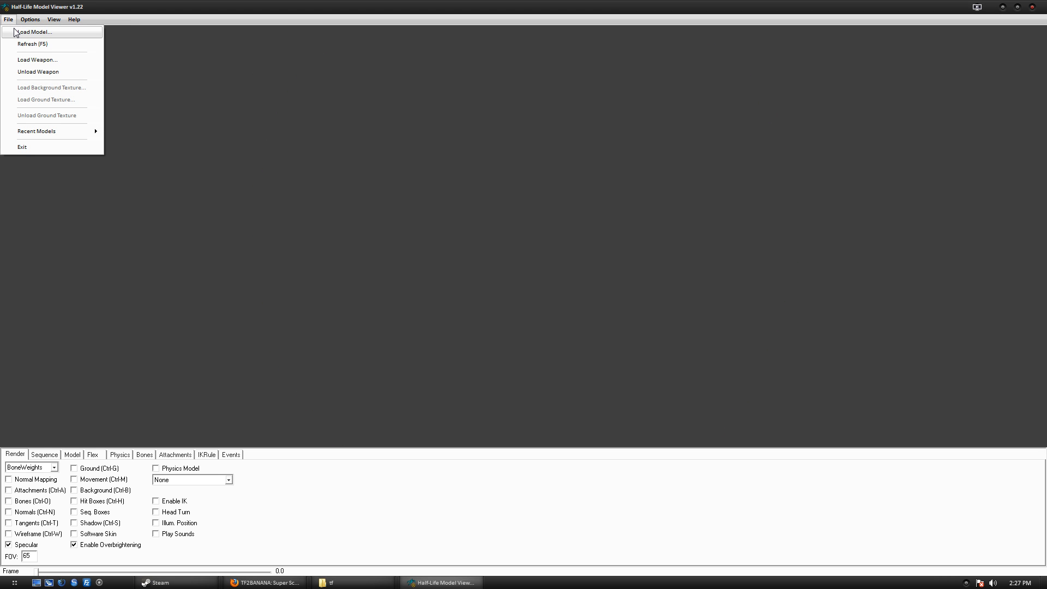
click(15, 33)
click(400, 276)
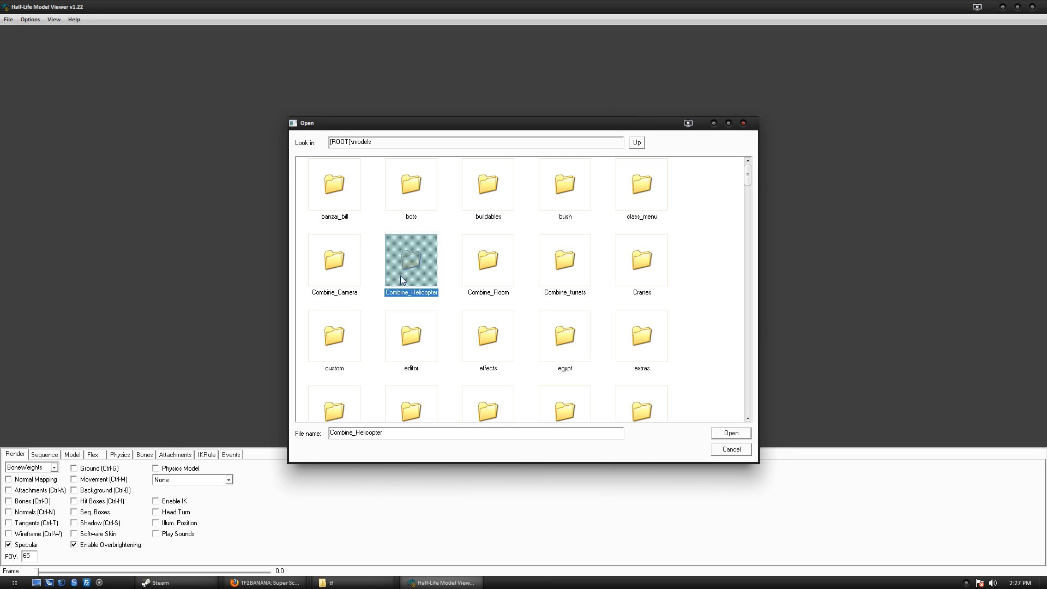
double_click(329, 342)
click(334, 185)
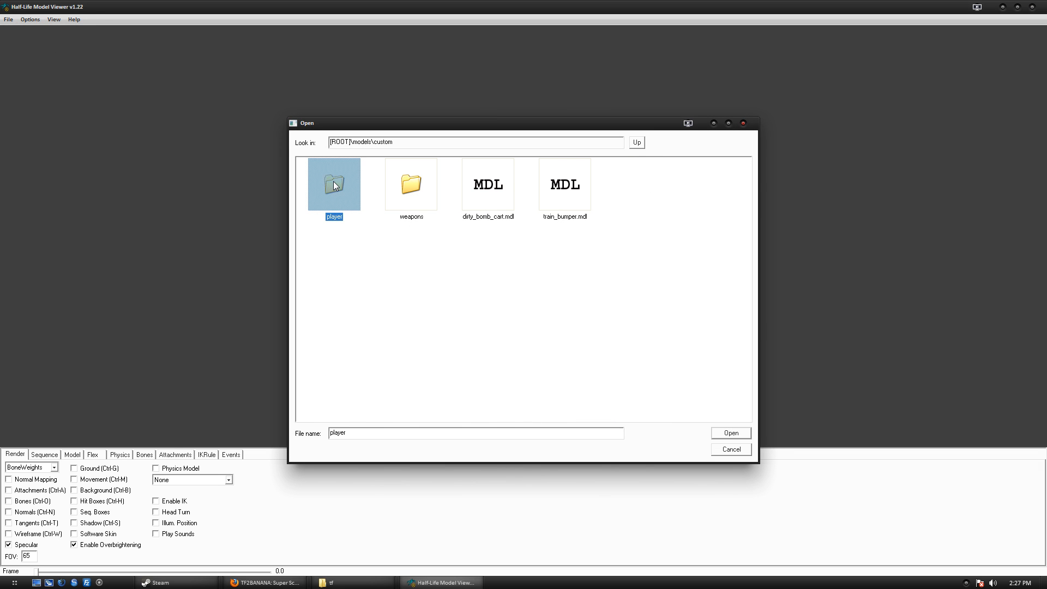
double_click(334, 186)
Look at superscout_lolv2 and the custom models, cancel without loading, and return to tf.
scroll(495, 240, down, 3)
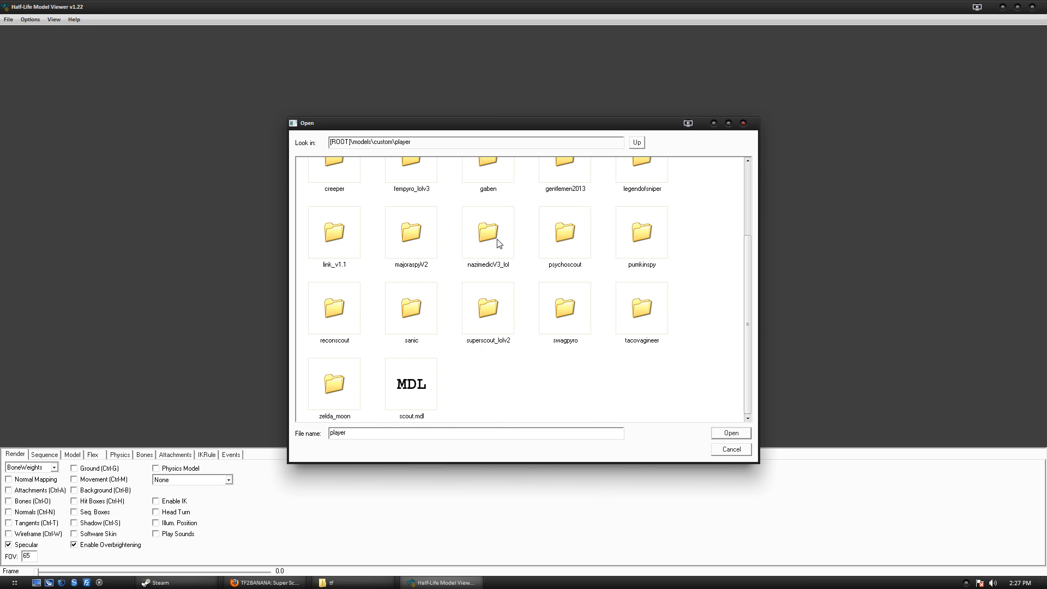
click(496, 316)
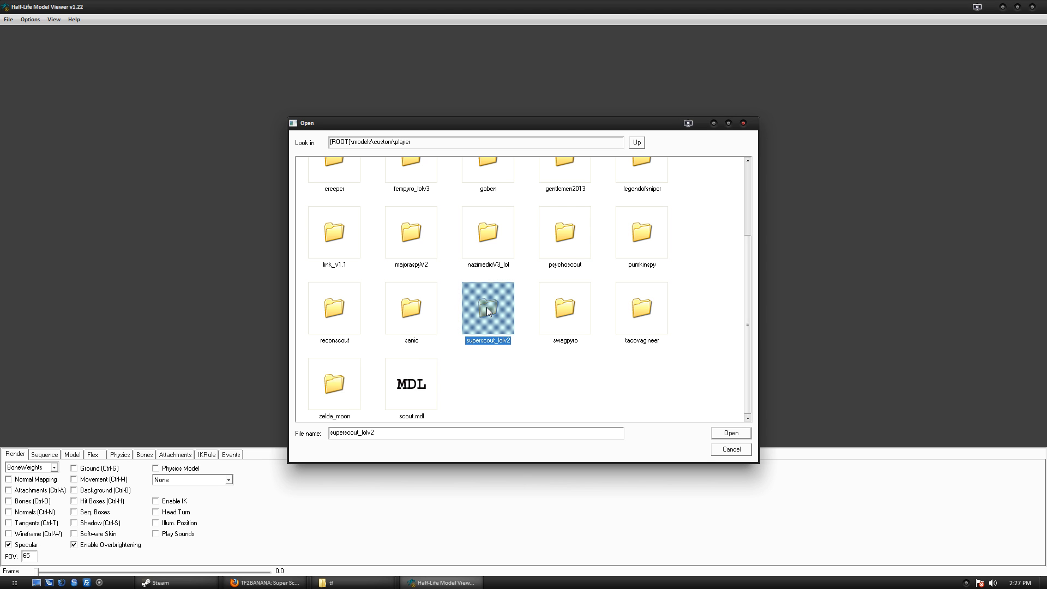
scroll(487, 306, up, 3)
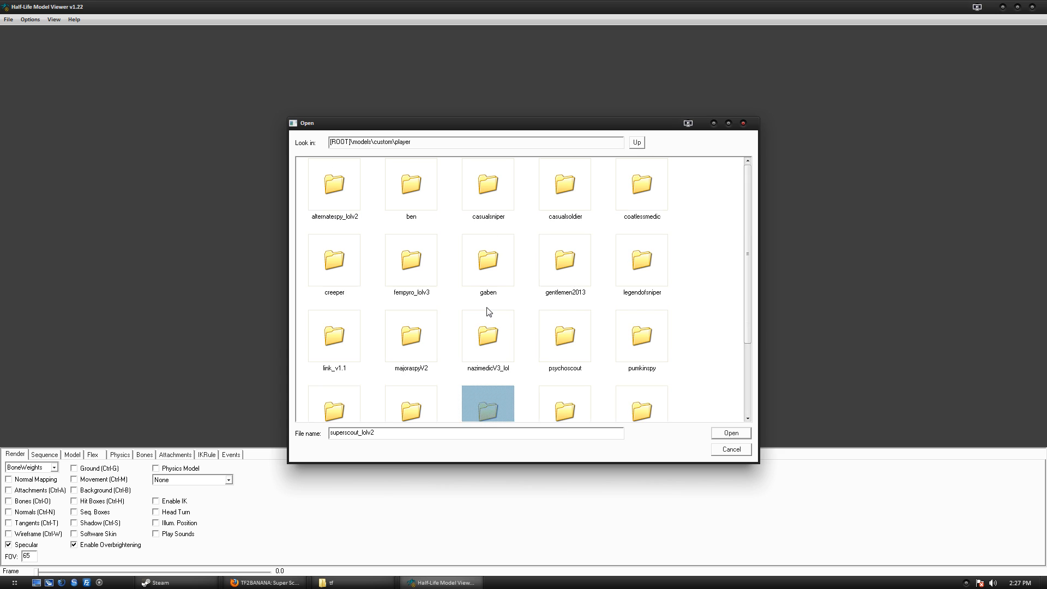
click(638, 144)
click(564, 215)
click(499, 209)
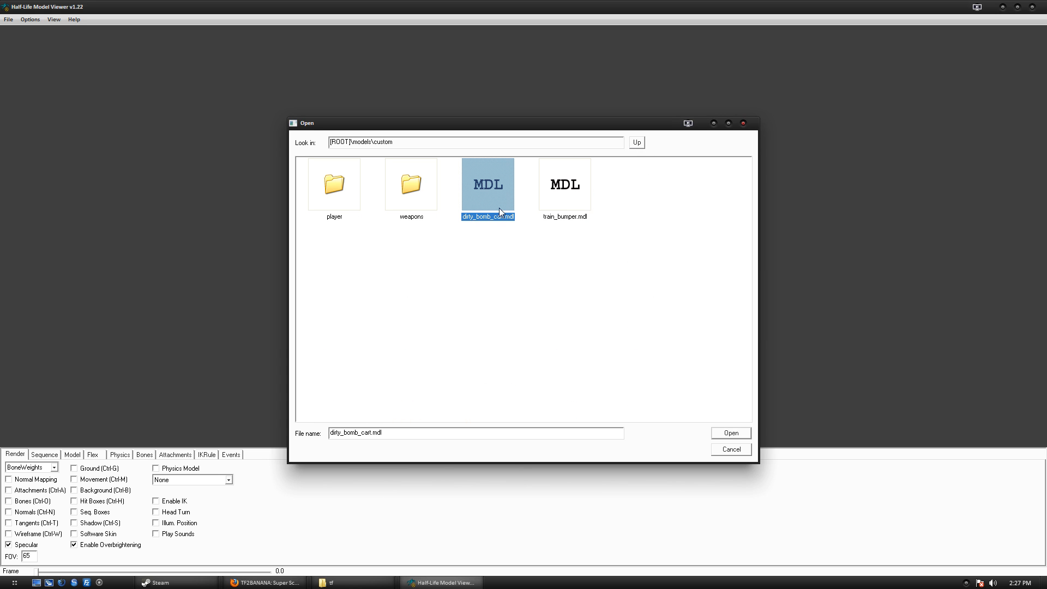
click(743, 125)
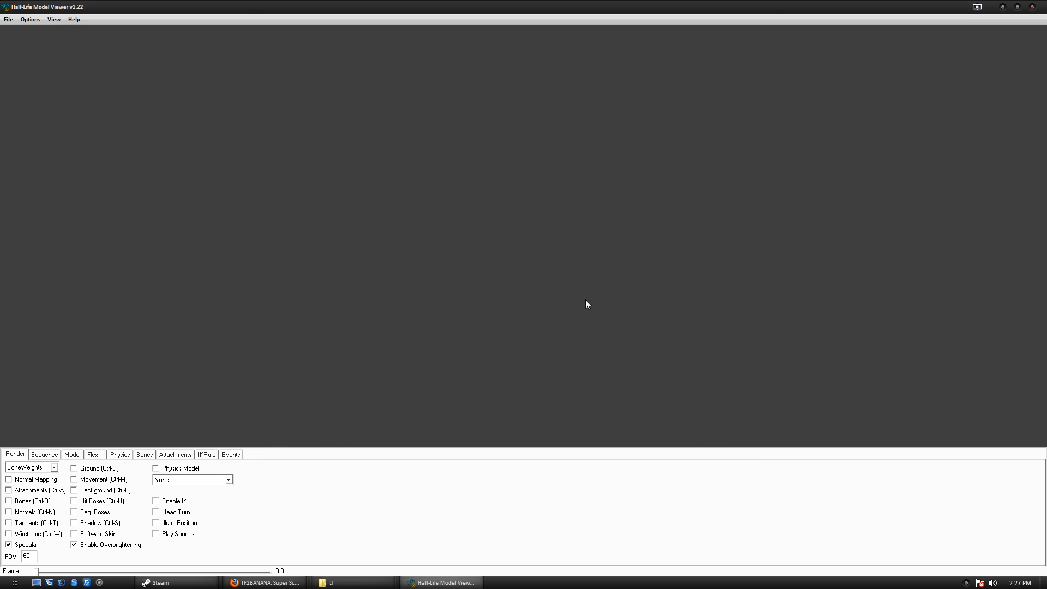
click(353, 582)
Open models\custom\player and select the scout.vvd and scout.dx80.vtx files.
double_click(419, 251)
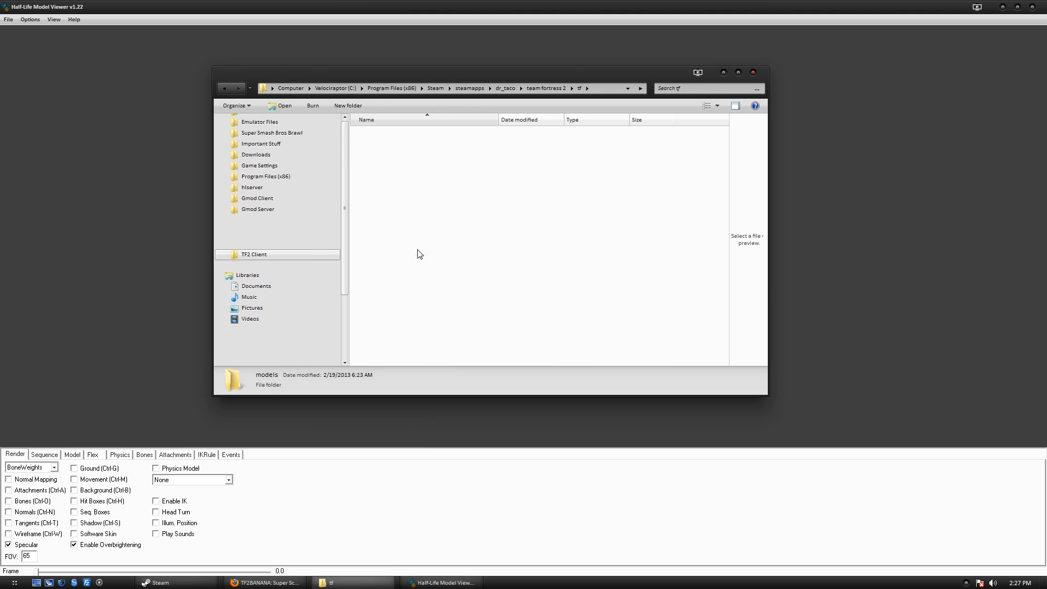
double_click(396, 182)
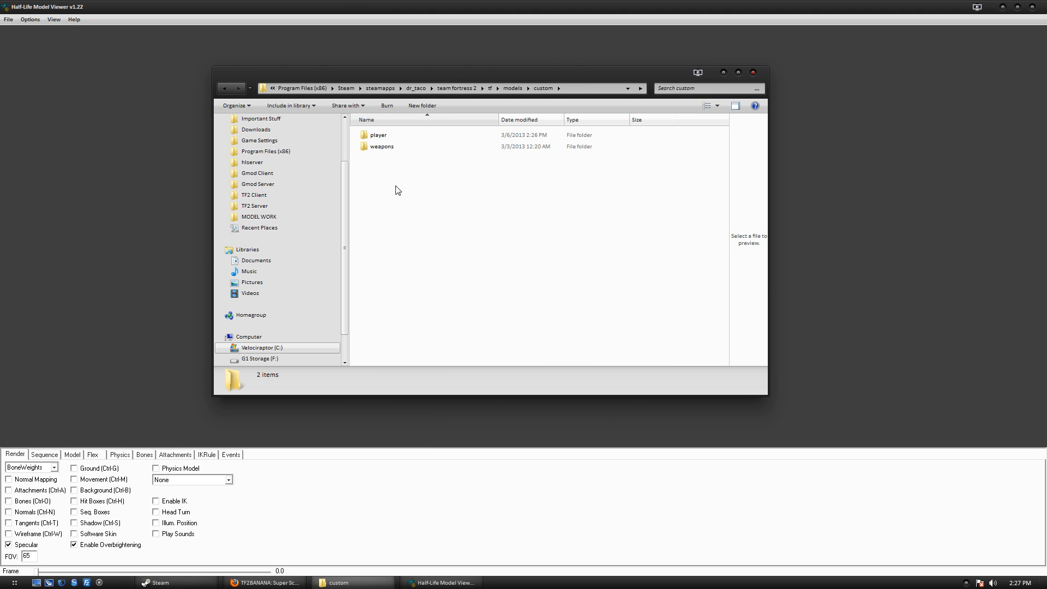
double_click(404, 137)
scroll(398, 198, down, 2)
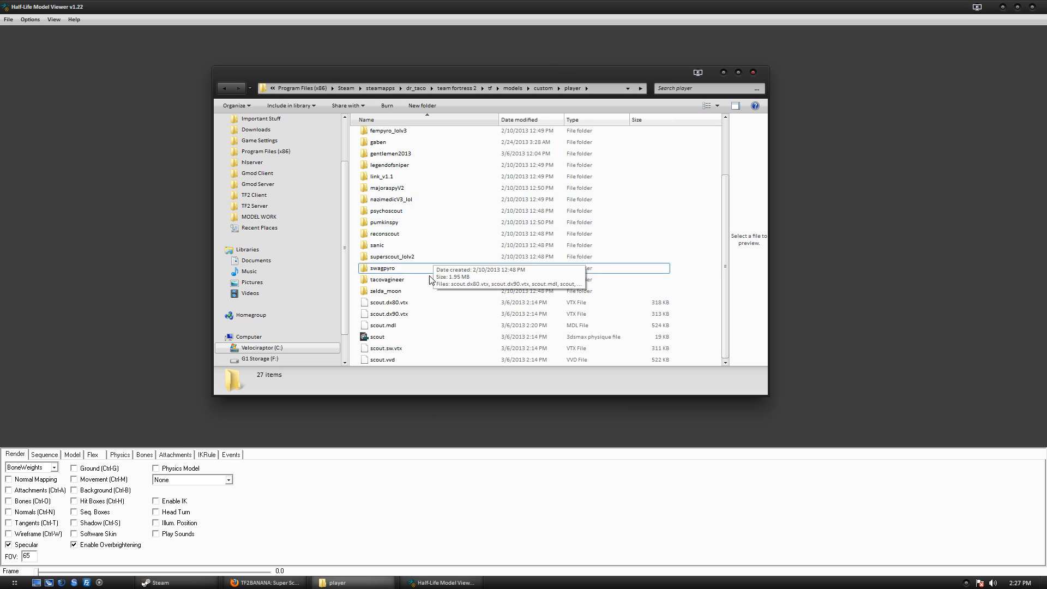
click(418, 304)
click(405, 361)
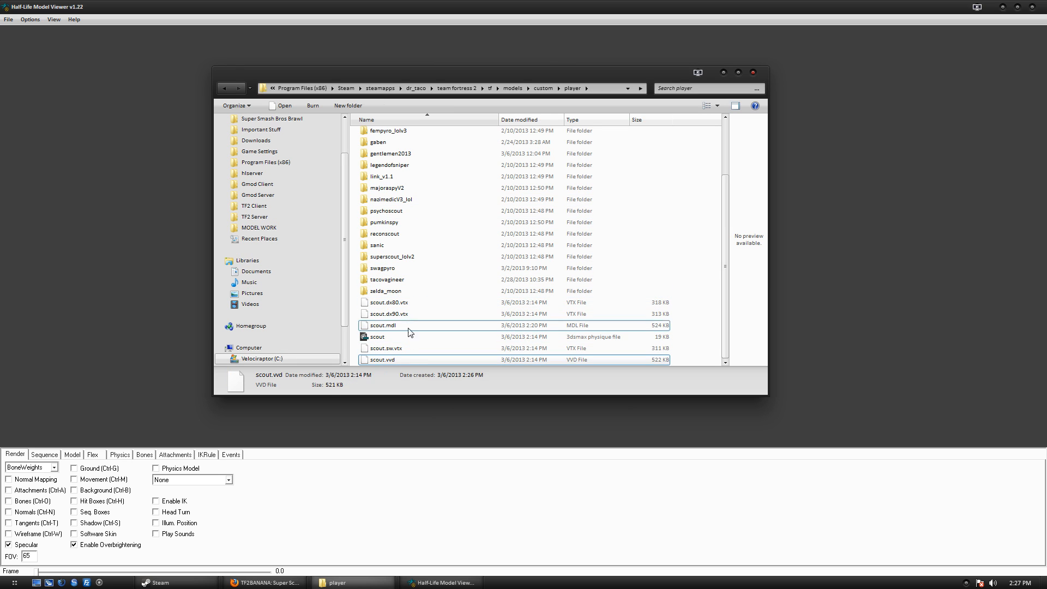
click(413, 308)
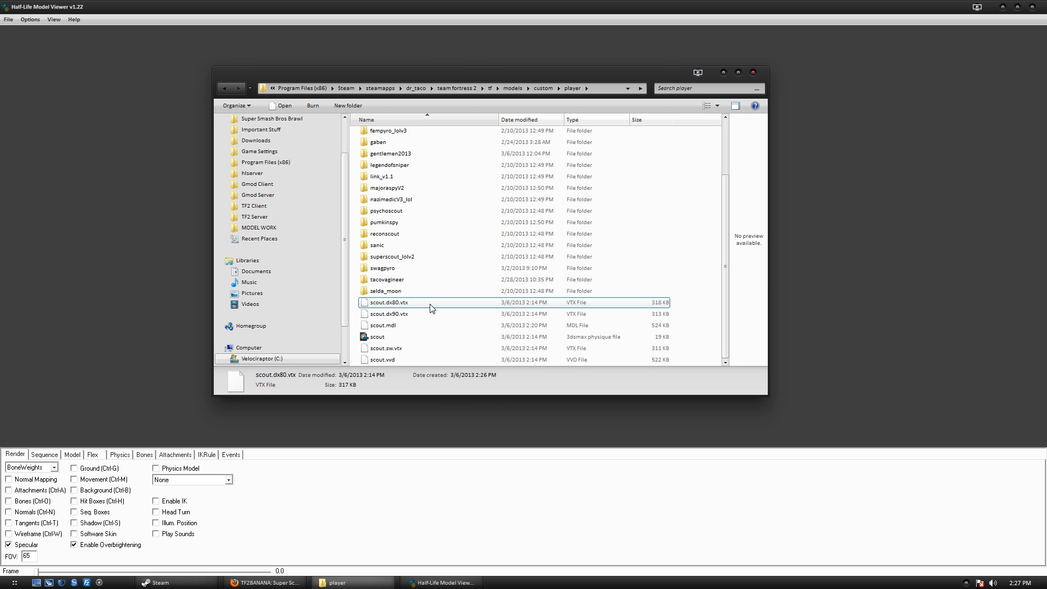
Switch between the viewer and player folder, ending on Firefox's Super Scout page.
click(786, 307)
click(337, 583)
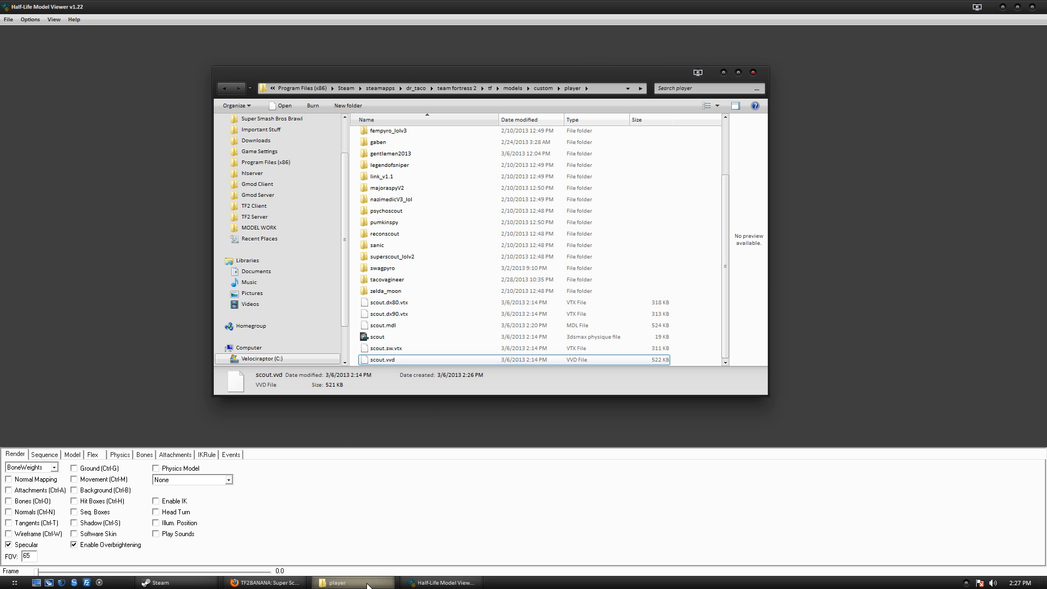
click(832, 292)
click(341, 582)
click(381, 582)
click(278, 582)
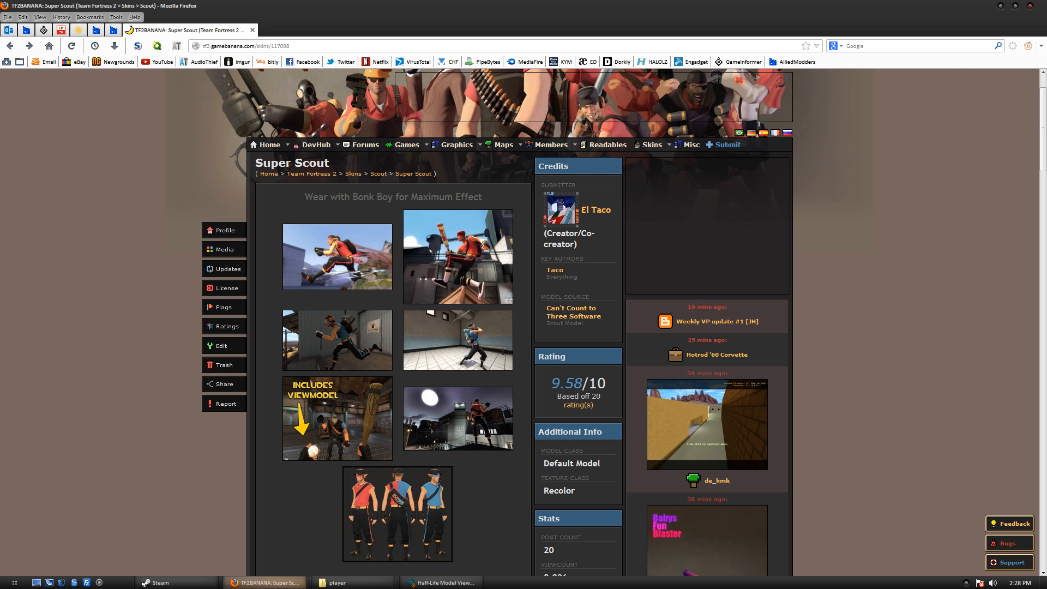
Minimize Firefox and Model Viewer, then open Super Scout Server\models\player.
click(278, 582)
click(1002, 7)
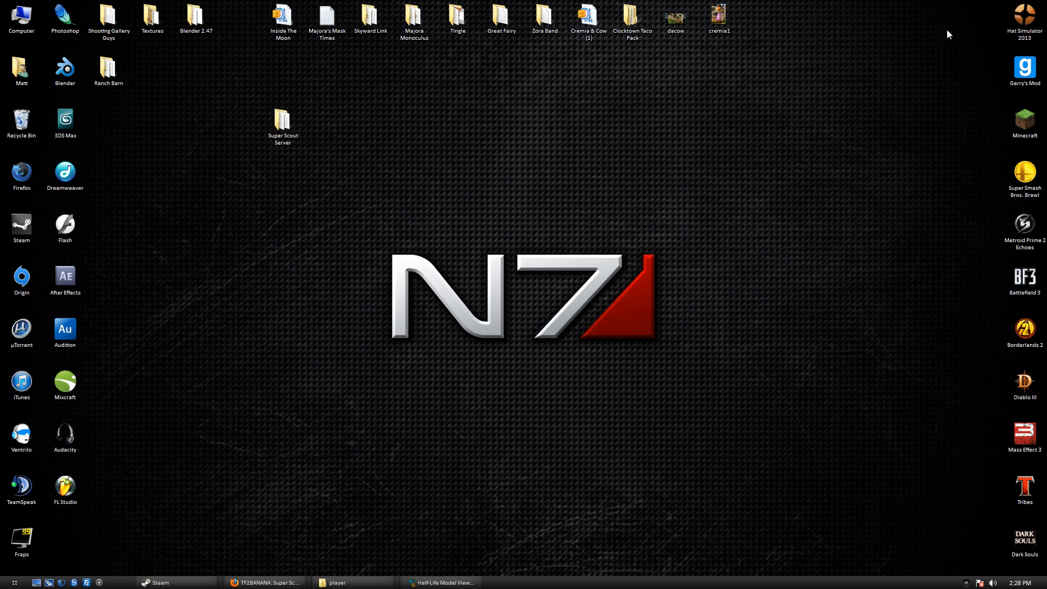
double_click(282, 121)
double_click(390, 159)
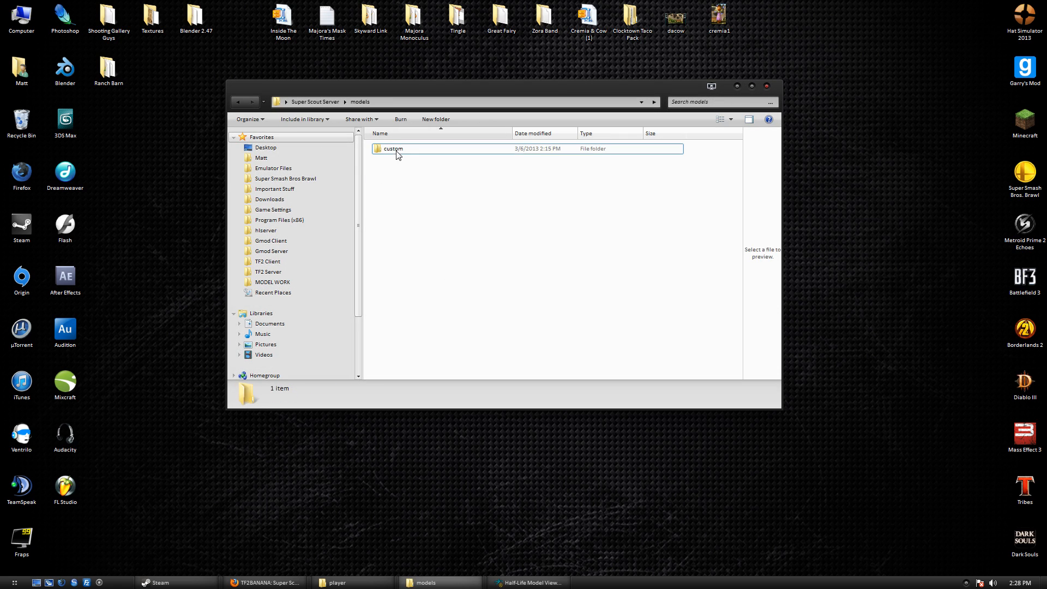
double_click(399, 154)
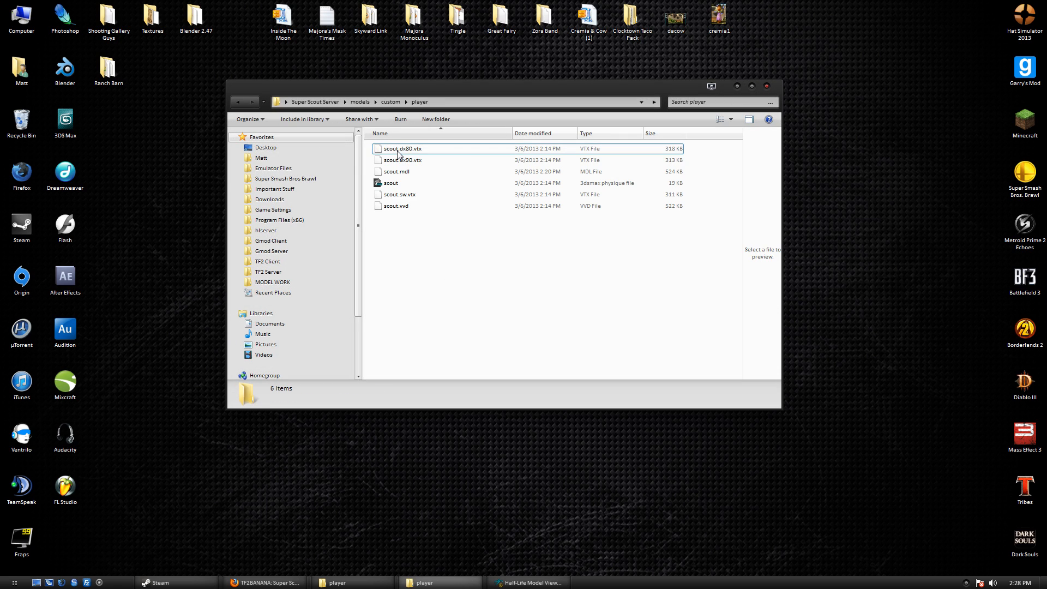
Create a superscout_tut folder and move the six scout model files into it.
right_click(415, 234)
mouse_move(489, 362)
click(567, 361)
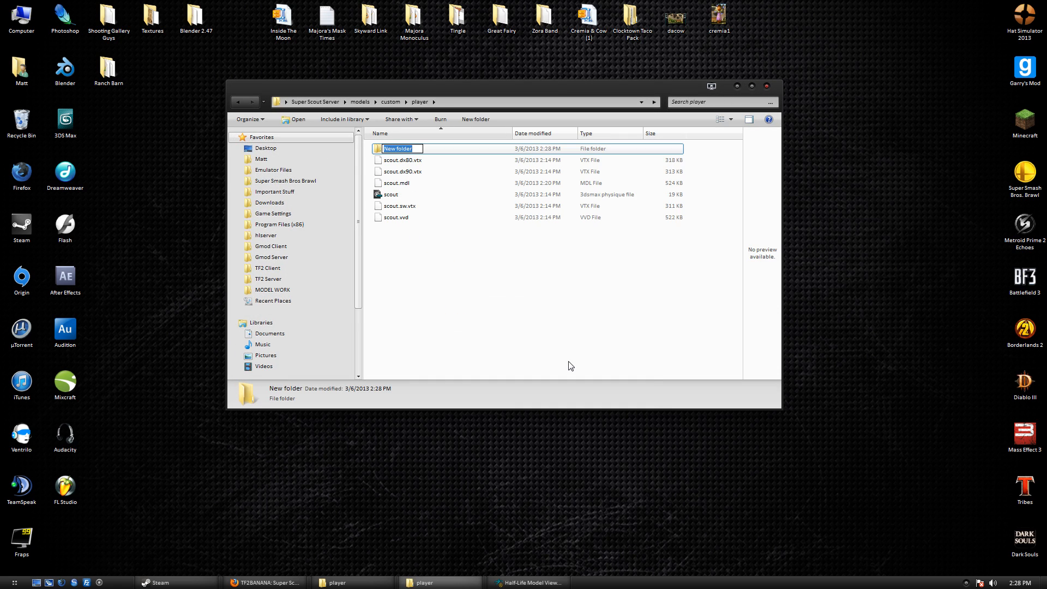
text(superscout_tut)
key(Return)
drag(417, 270, 404, 149)
double_click(404, 149)
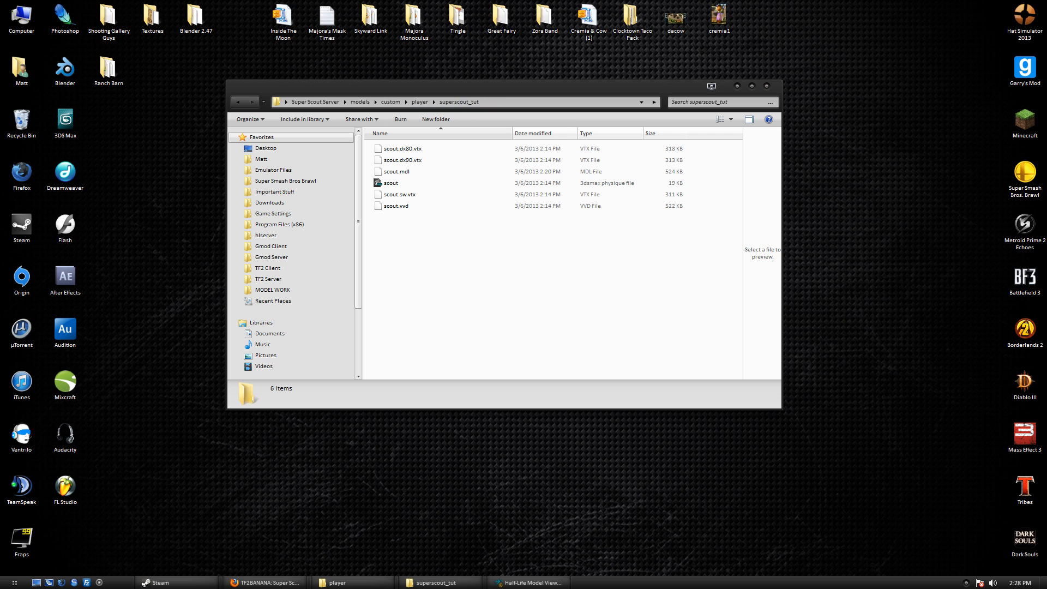
drag(451, 97, 446, 193)
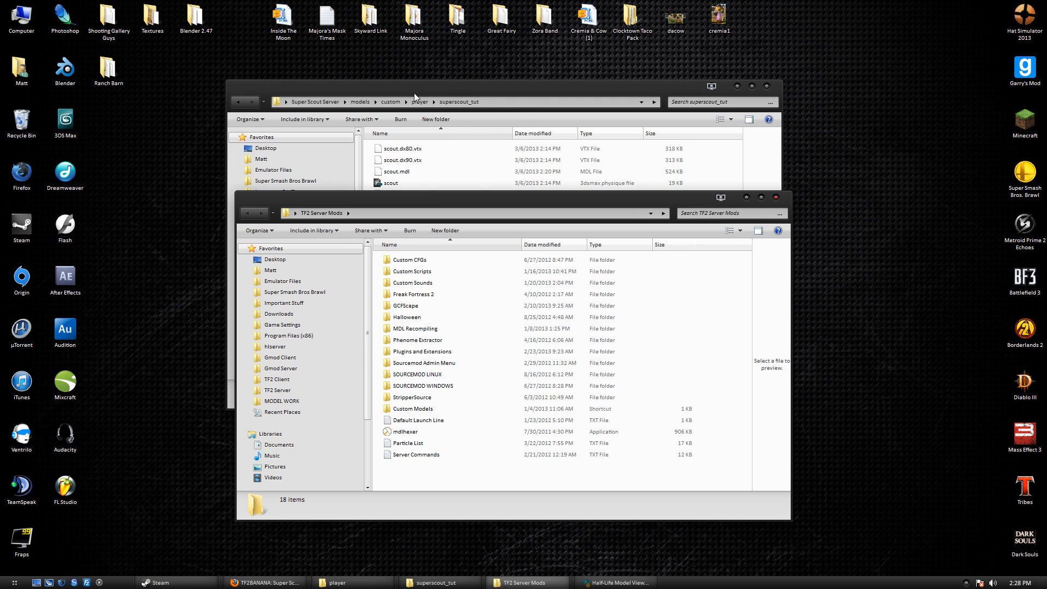
Launch mdlhexer and open scout.mdl from the pasted superscout_tut folder path.
click(419, 431)
key(Return)
click(776, 198)
click(616, 103)
key(ctrl+c)
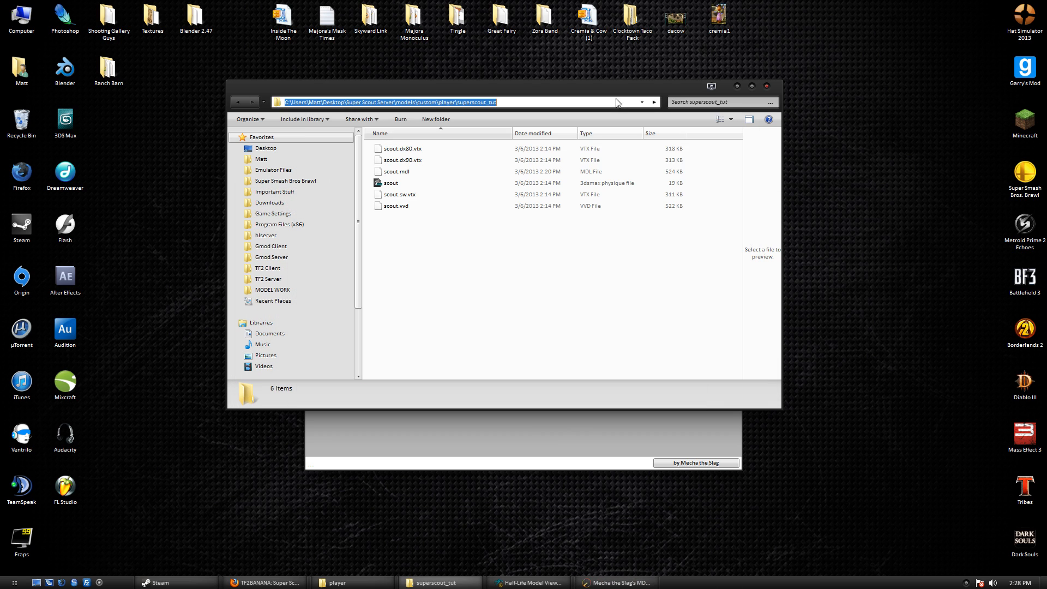
click(555, 437)
click(314, 136)
click(327, 145)
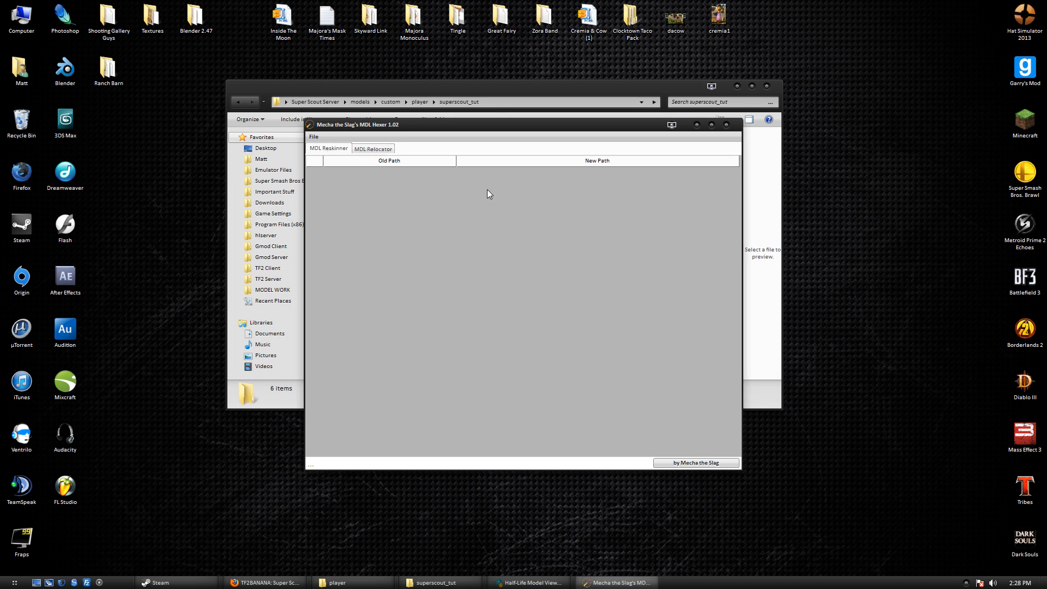
click(480, 305)
key(ctrl+v)
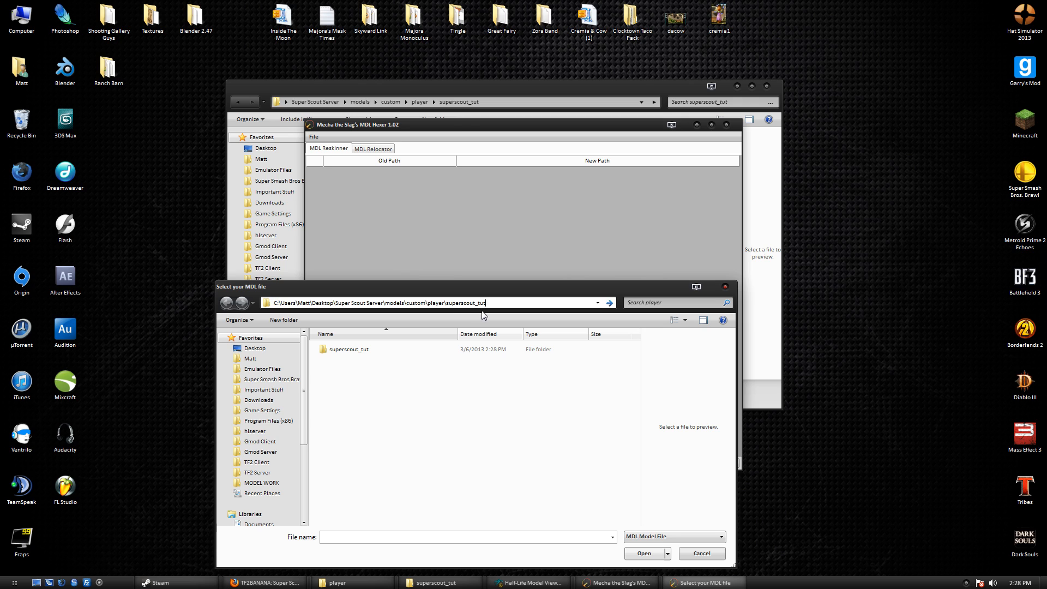
key(Return)
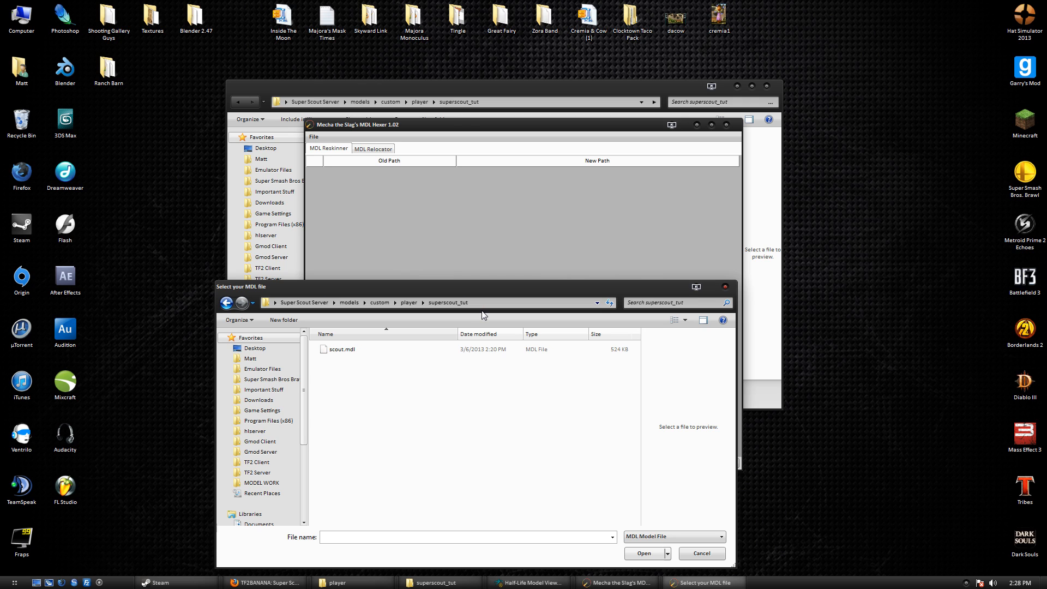
double_click(429, 352)
Relocate the model to custom/player/superscout_tut/scout.mdl and save over scout.mdl.
click(385, 150)
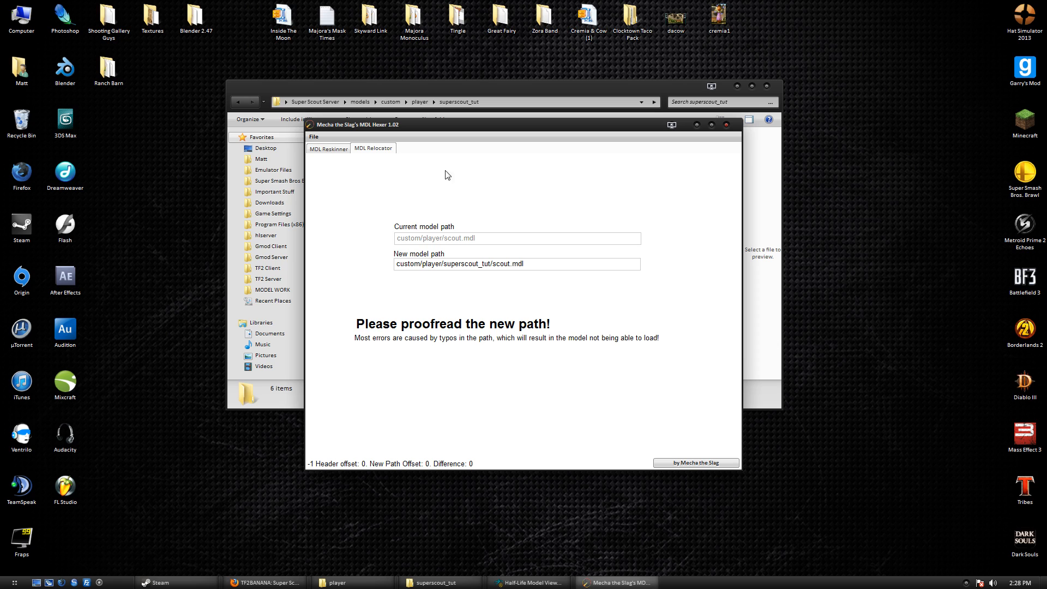
click(316, 137)
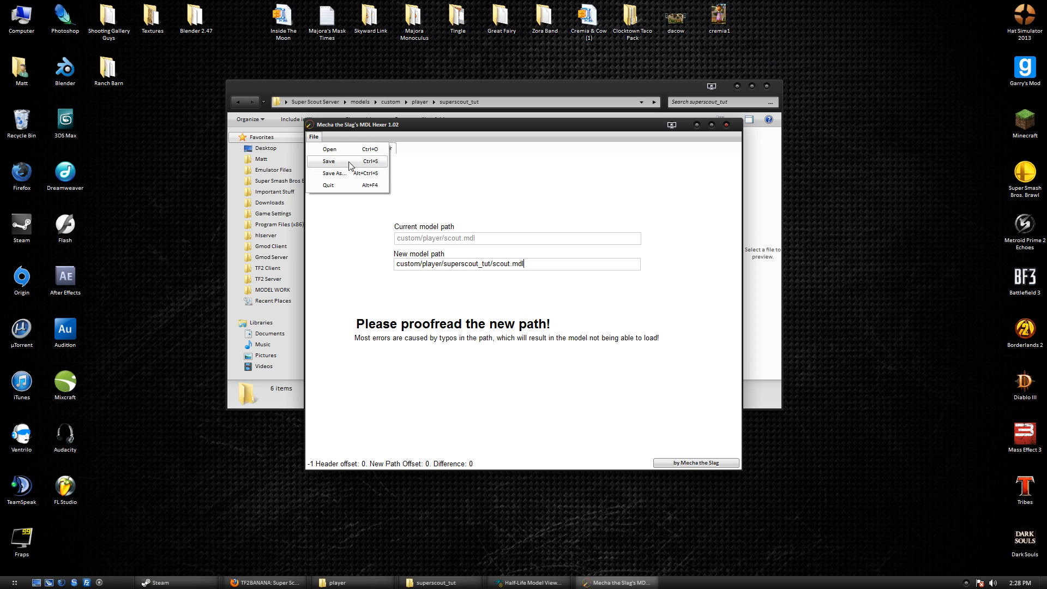
click(349, 162)
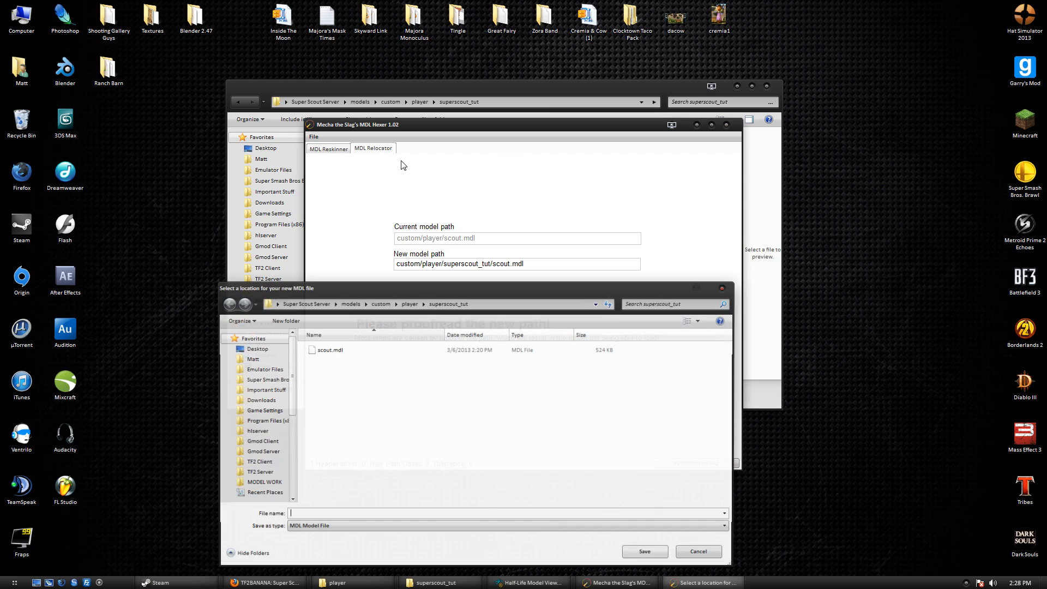
click(394, 350)
click(647, 552)
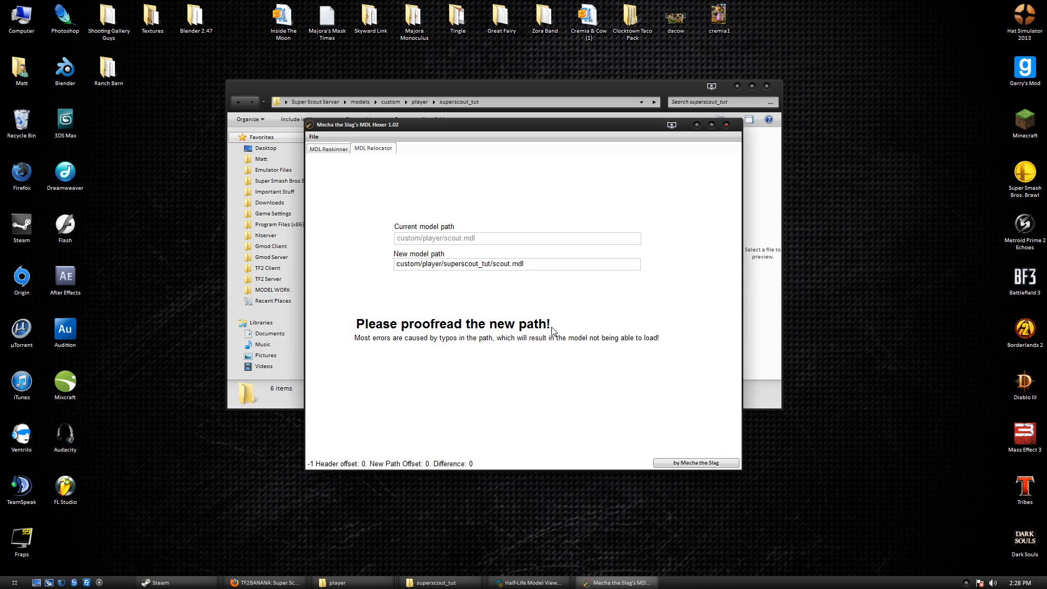
click(726, 125)
click(316, 102)
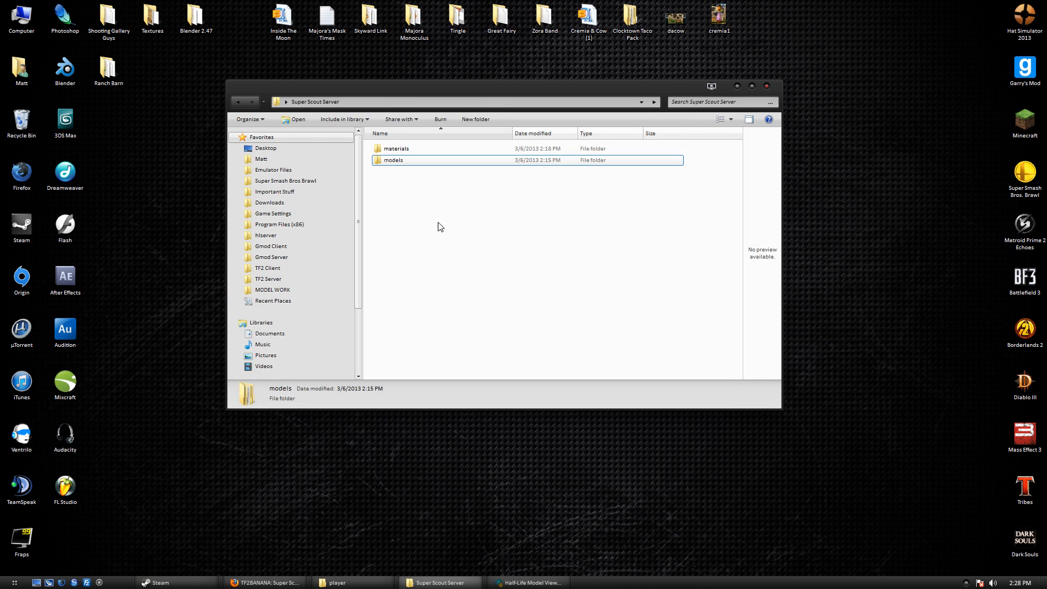
Paste materials and models into TF2 Client\tf, merging folders and replacing all files.
click(289, 268)
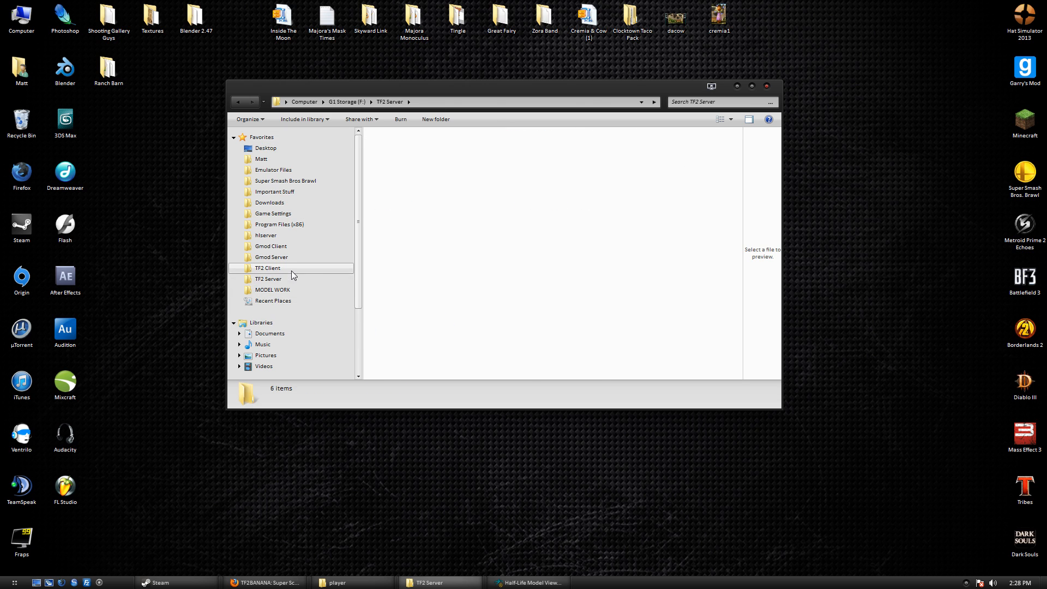
key(ctrl+v)
click(493, 415)
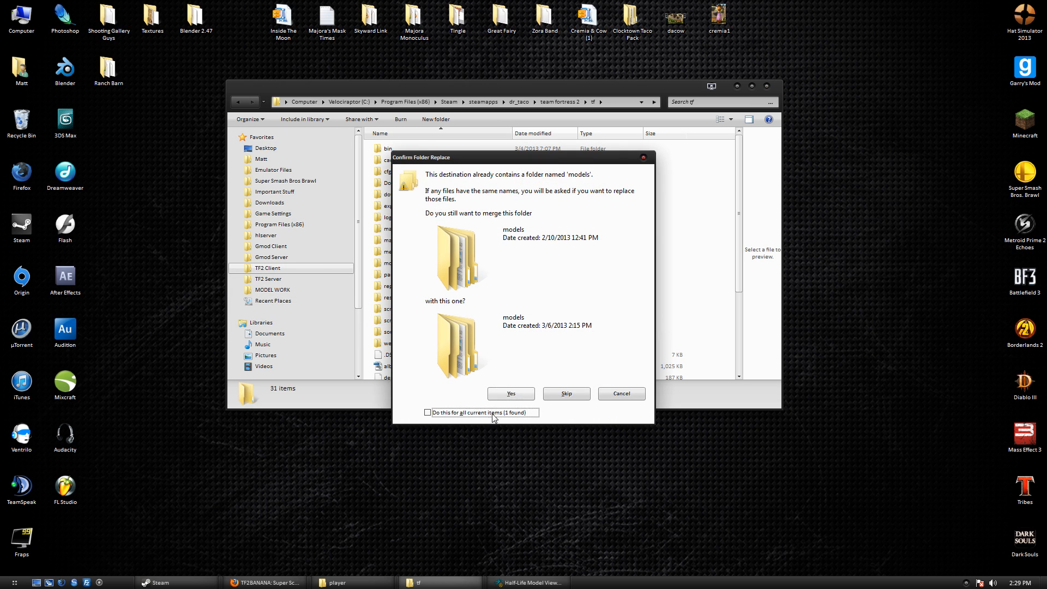
click(511, 395)
click(461, 215)
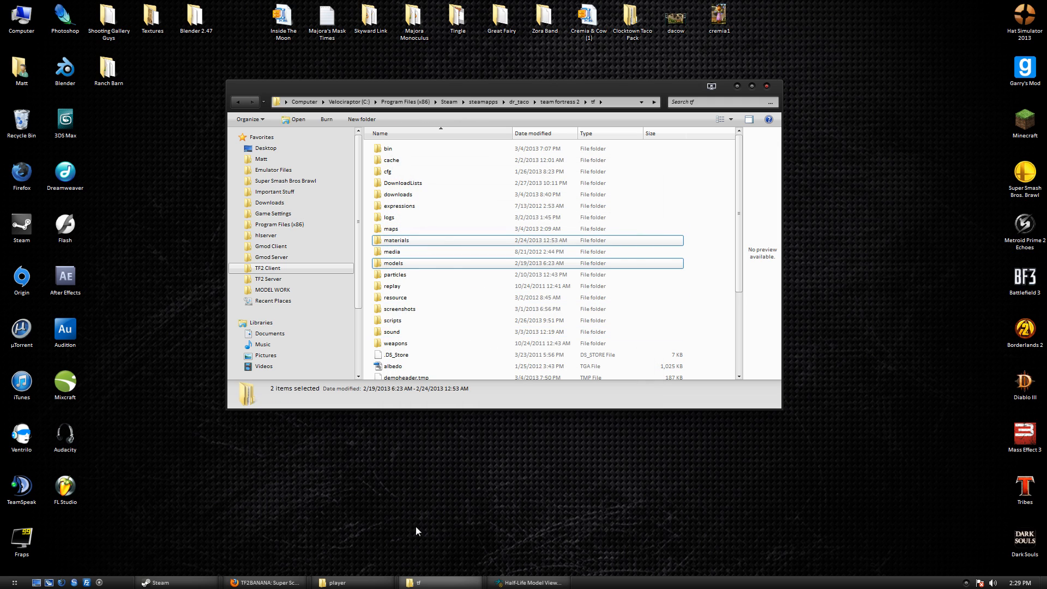
Bring back Half-Life Model Viewer and start File > Load Model.
click(534, 587)
click(9, 19)
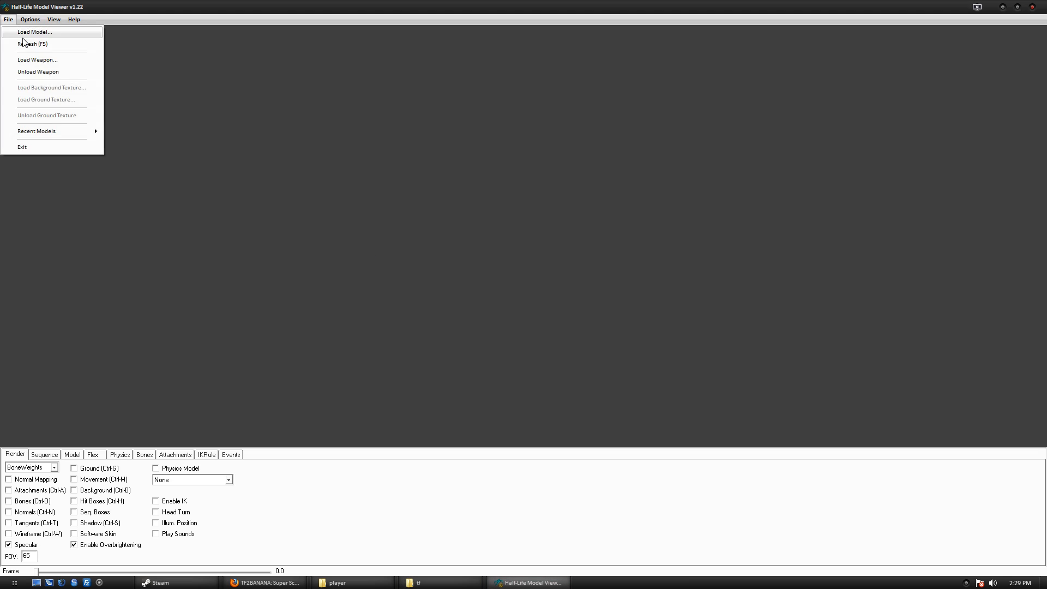
click(26, 33)
Load scout.mdl from custom\player\superscout_tut and zoom out to show the whole Scout.
double_click(343, 341)
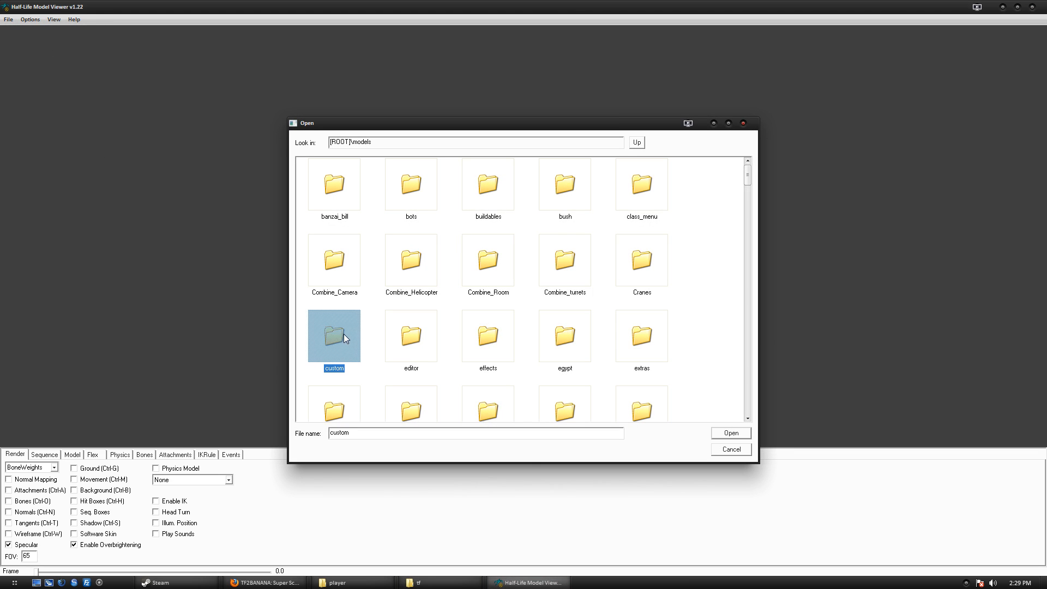
double_click(331, 188)
scroll(491, 225, down, 3)
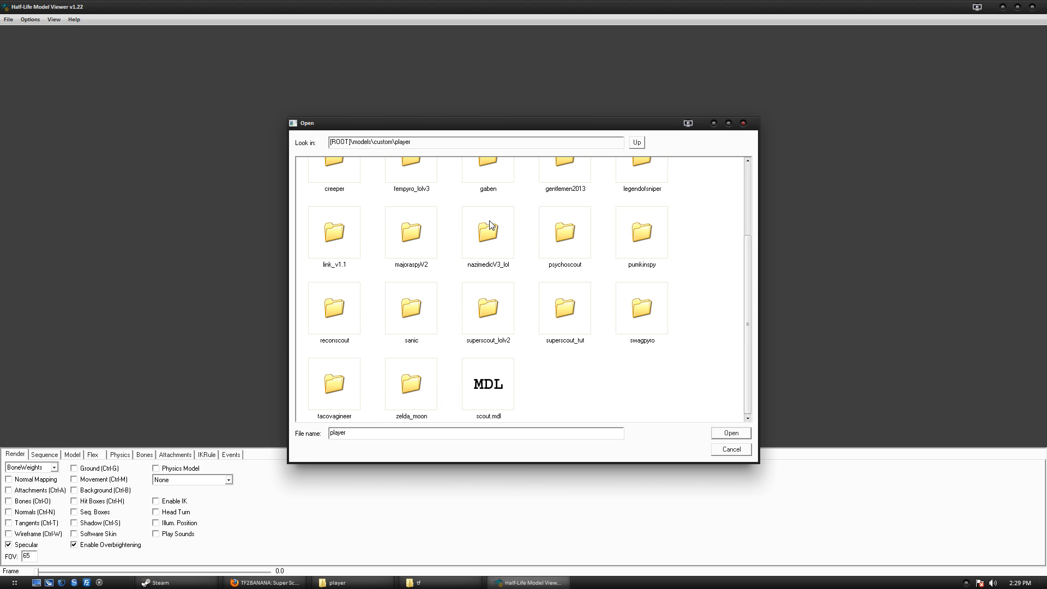
click(579, 320)
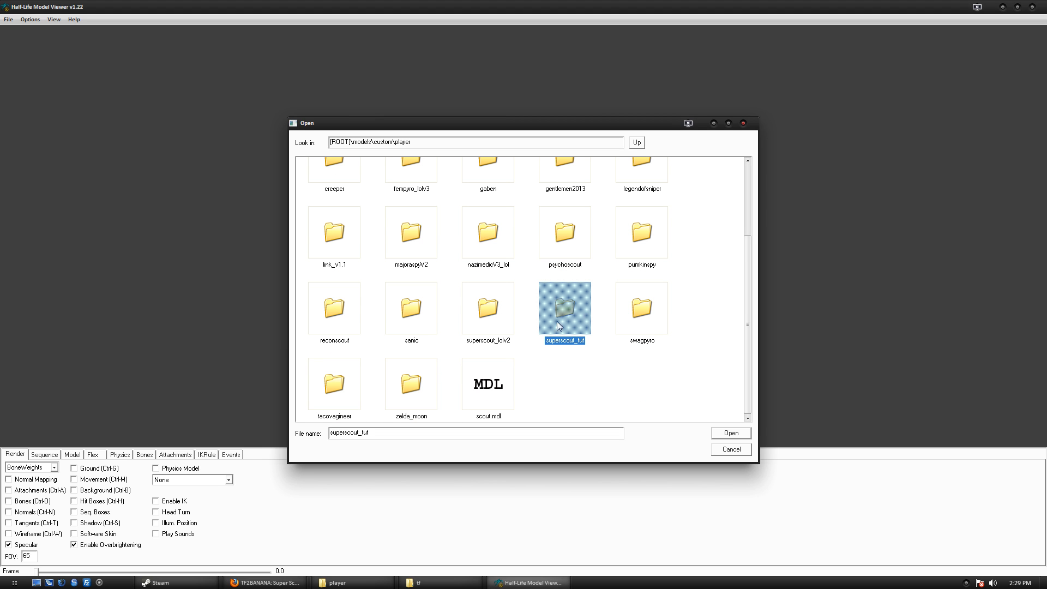
double_click(574, 305)
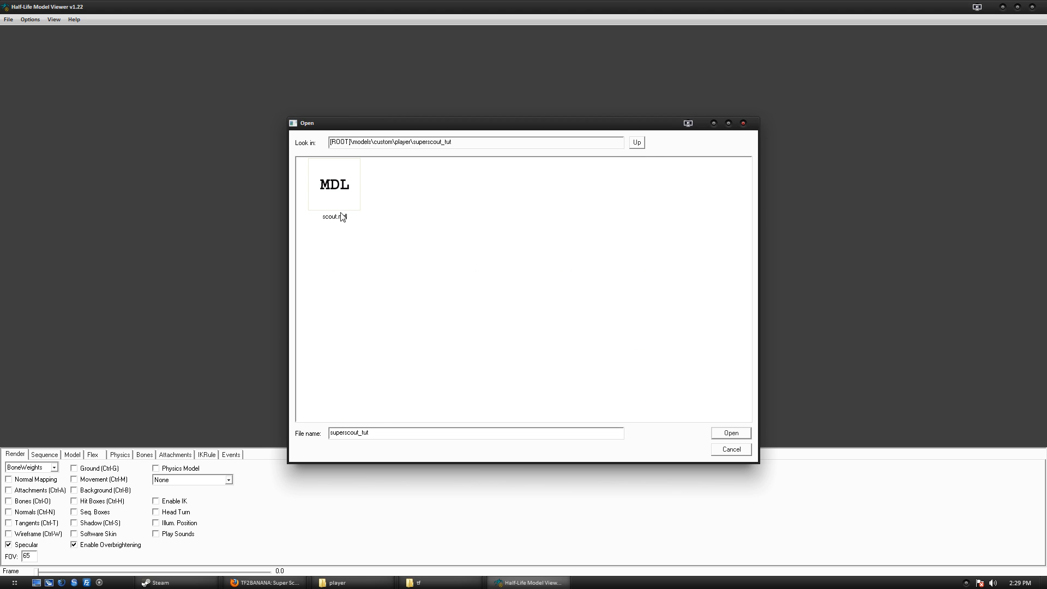
double_click(330, 183)
drag(530, 172, 543, 191)
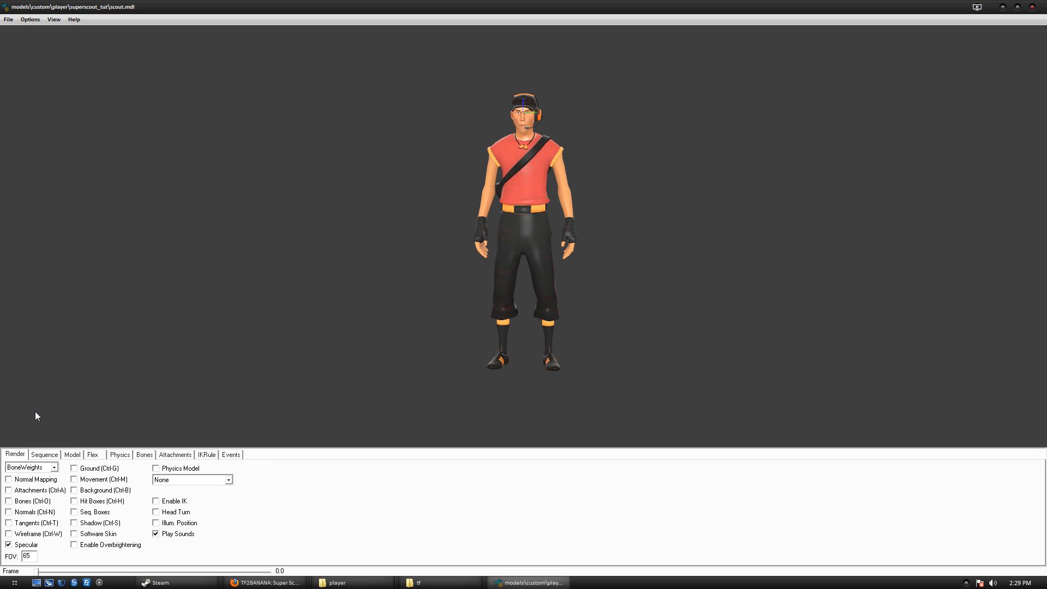
Enable Normal Mapping and rotate the Scout, glancing at the Attachments and Sequences tabs.
click(9, 482)
drag(532, 198, 500, 207)
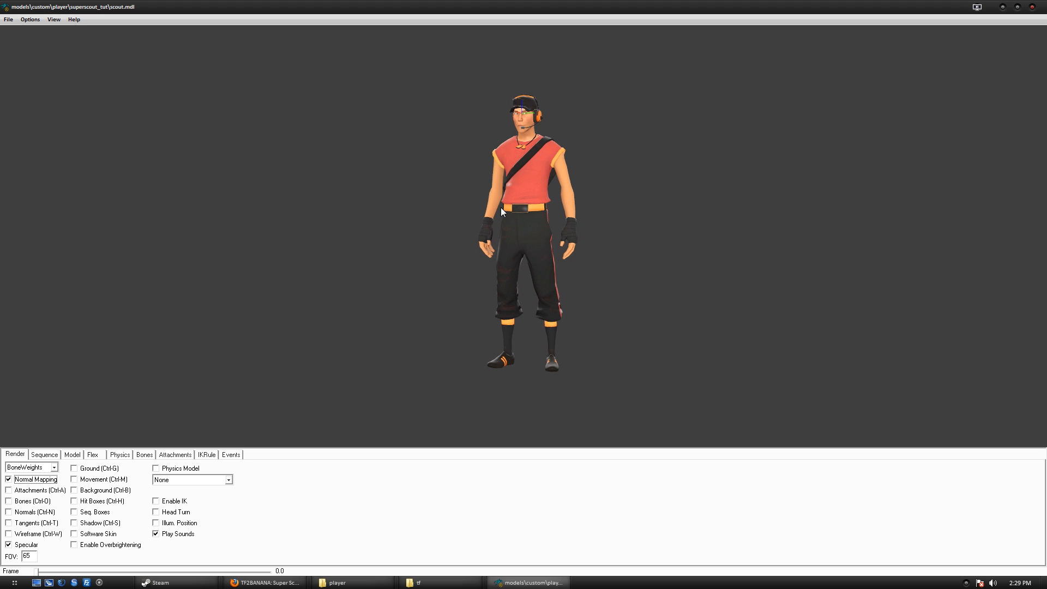
click(157, 456)
click(44, 454)
drag(545, 266, 559, 240)
click(15, 454)
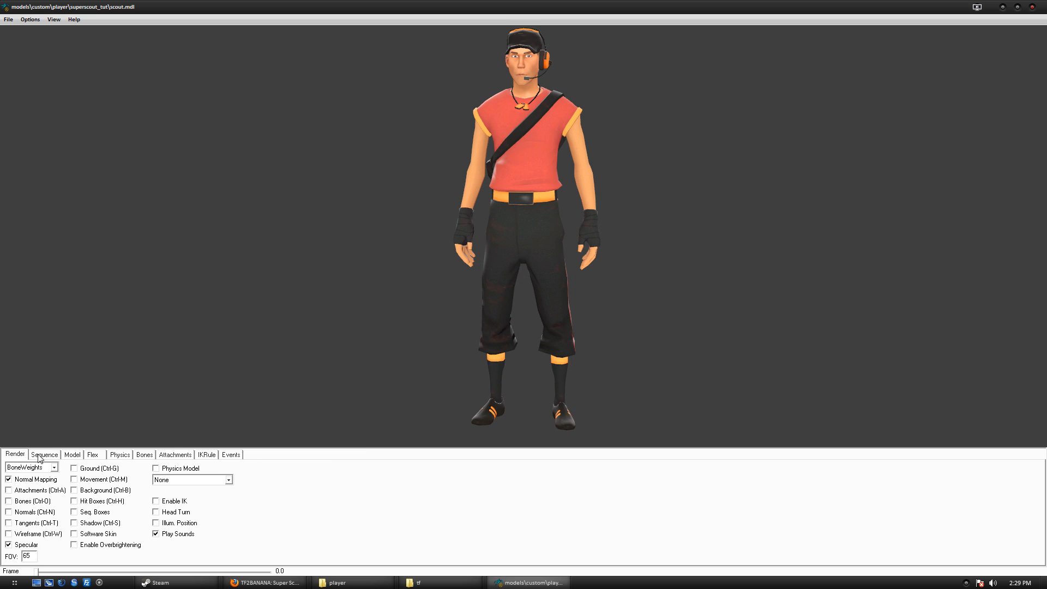
click(41, 456)
Review the Model tab's loaded VMTs, including eyeball and zombie invulnerable materials.
click(69, 455)
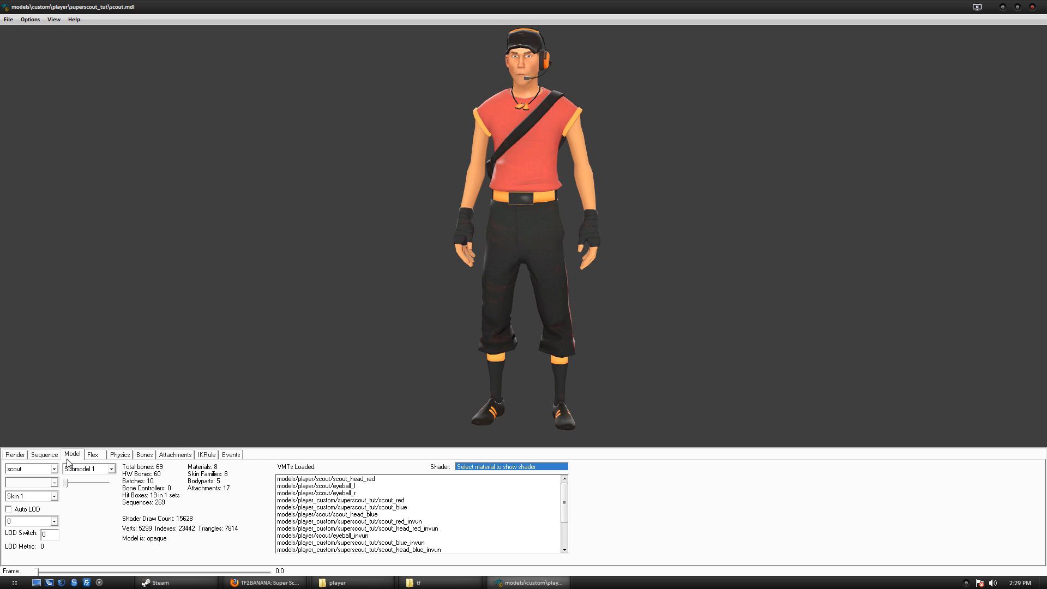
click(480, 485)
drag(564, 501, 576, 545)
click(475, 537)
click(395, 552)
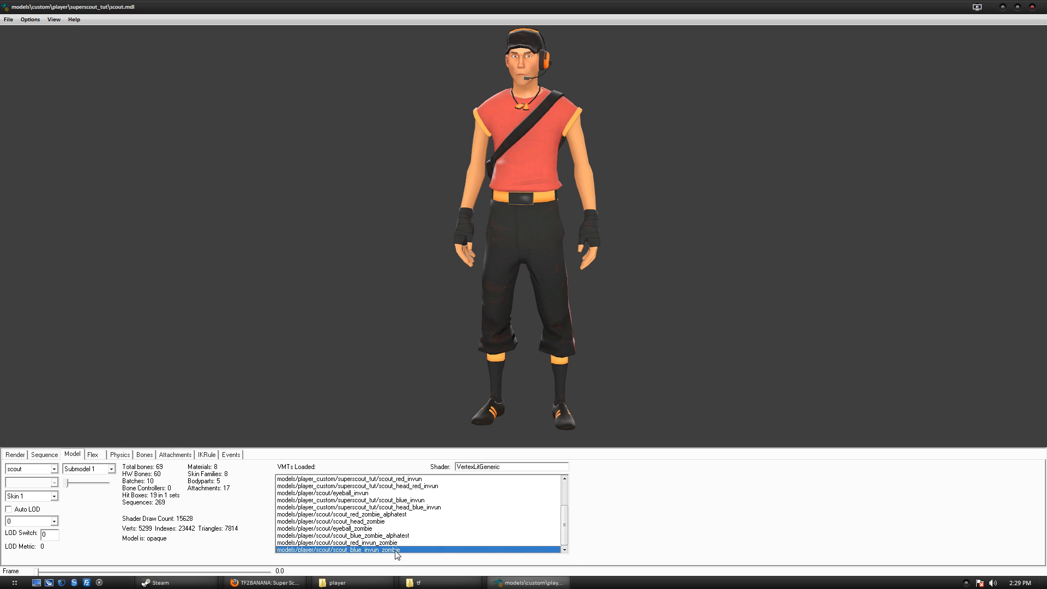
scroll(381, 532, up, 2)
scroll(376, 507, down, 2)
scroll(405, 511, up, 2)
drag(529, 243, 546, 224)
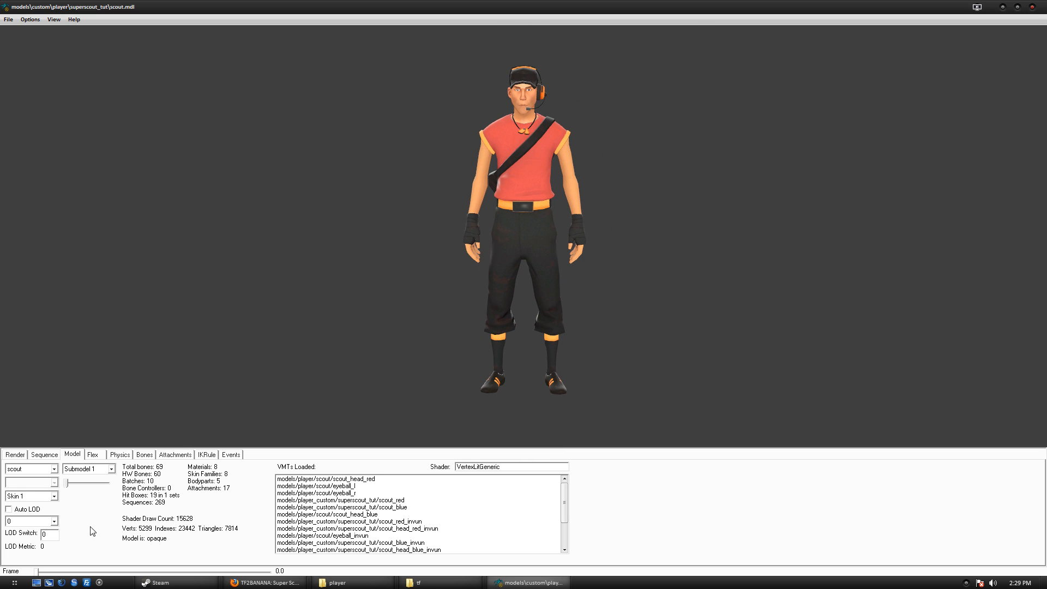
Preview skins 2 through 8, rotating the Scout to inspect each.
click(29, 497)
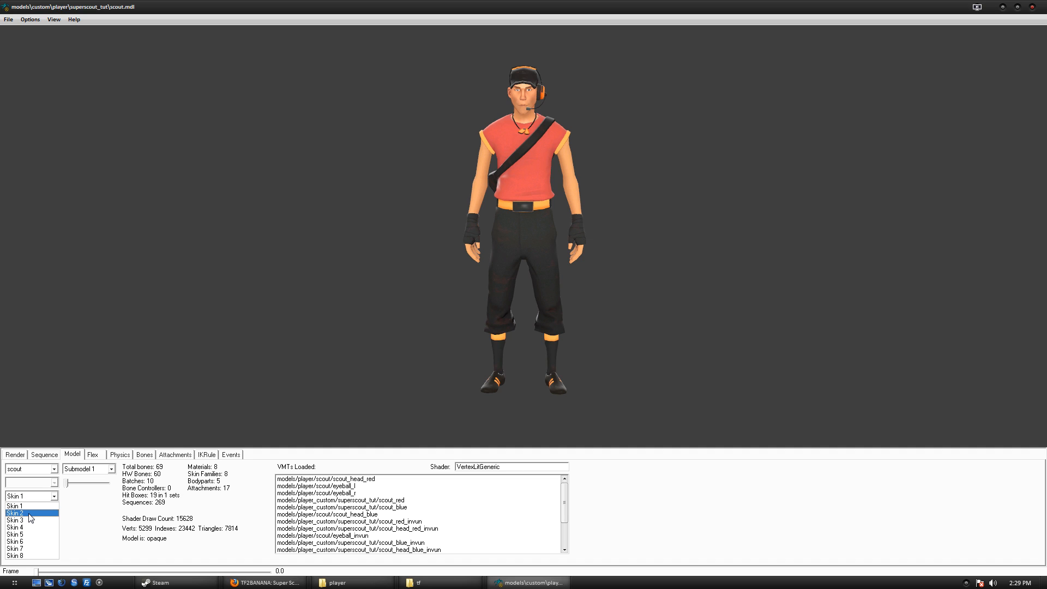
click(31, 514)
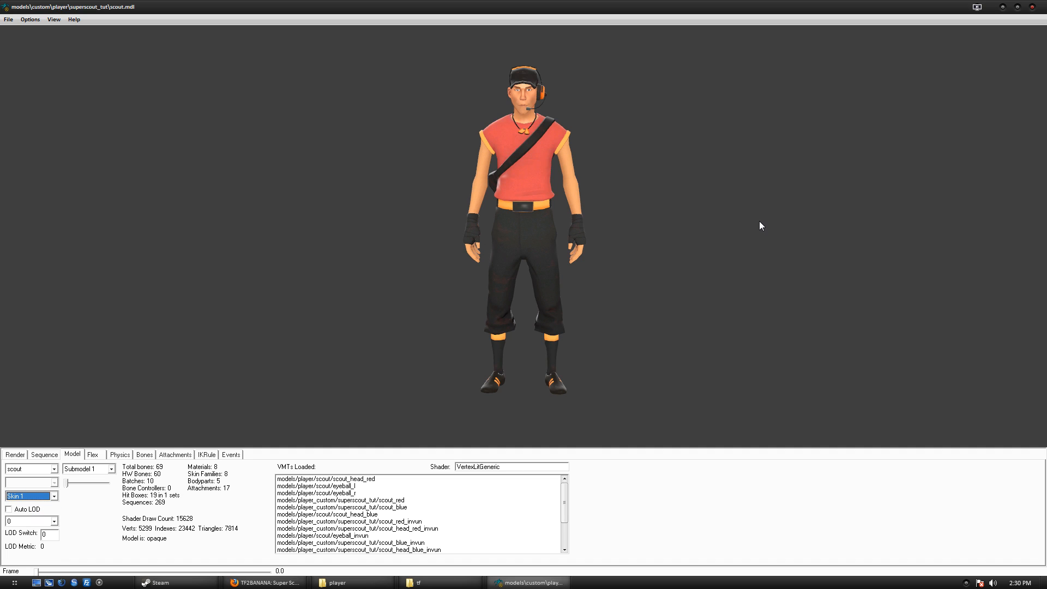
key(Down)
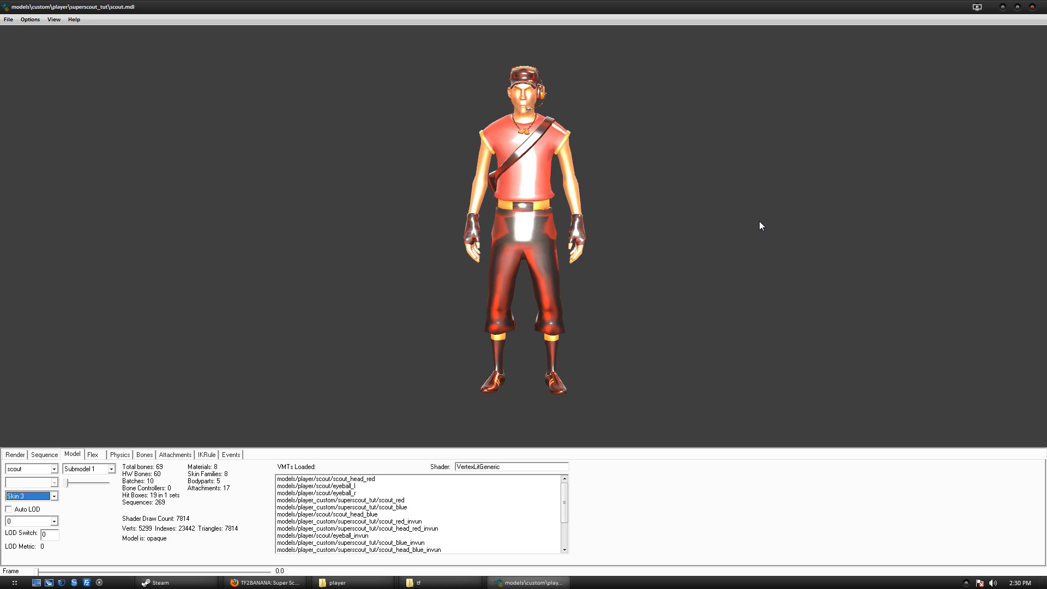
drag(759, 221, 601, 218)
key(Down)
key(Down)
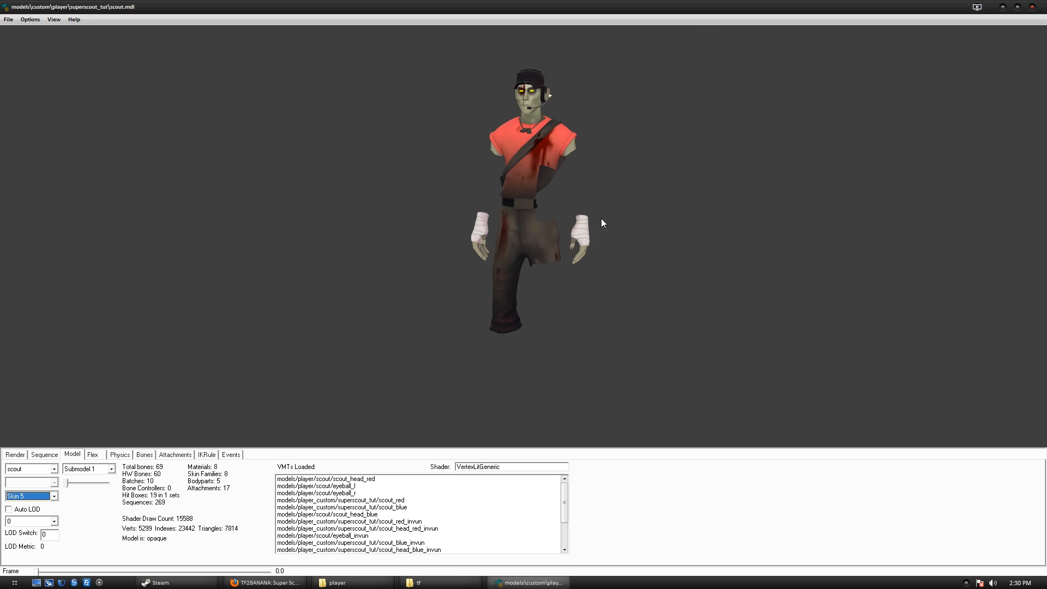
key(Down)
key(Down)
key(Up)
click(601, 219)
key(Down)
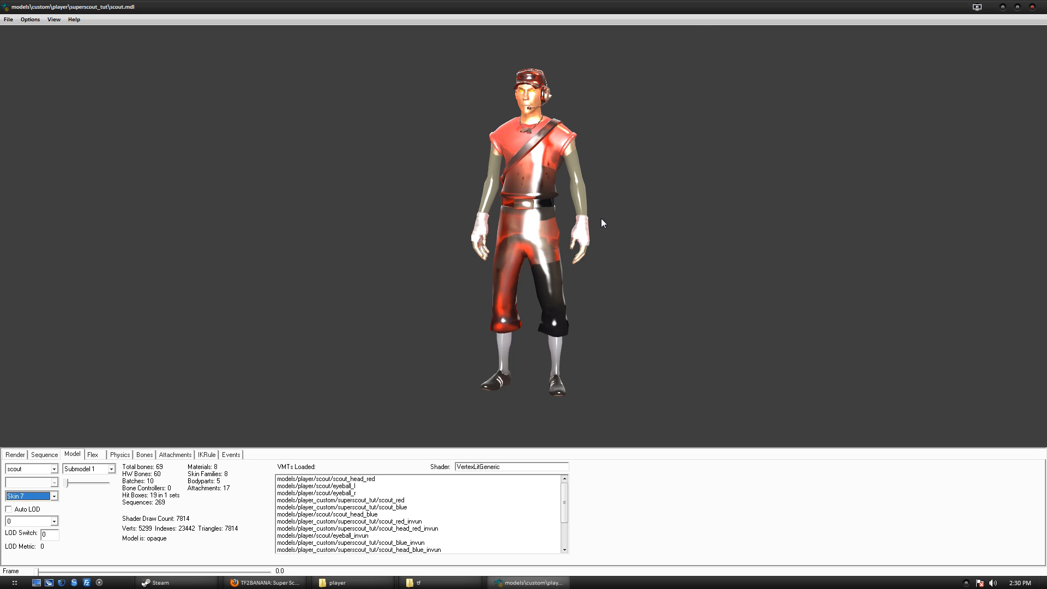
key(Down)
drag(601, 219, 649, 227)
drag(799, 234, 783, 236)
drag(551, 231, 485, 229)
Flip between the red, blue and zombie skins, settling on the standard red Skin 1.
key(Up)
key(Up)
key(Up)
key(Down)
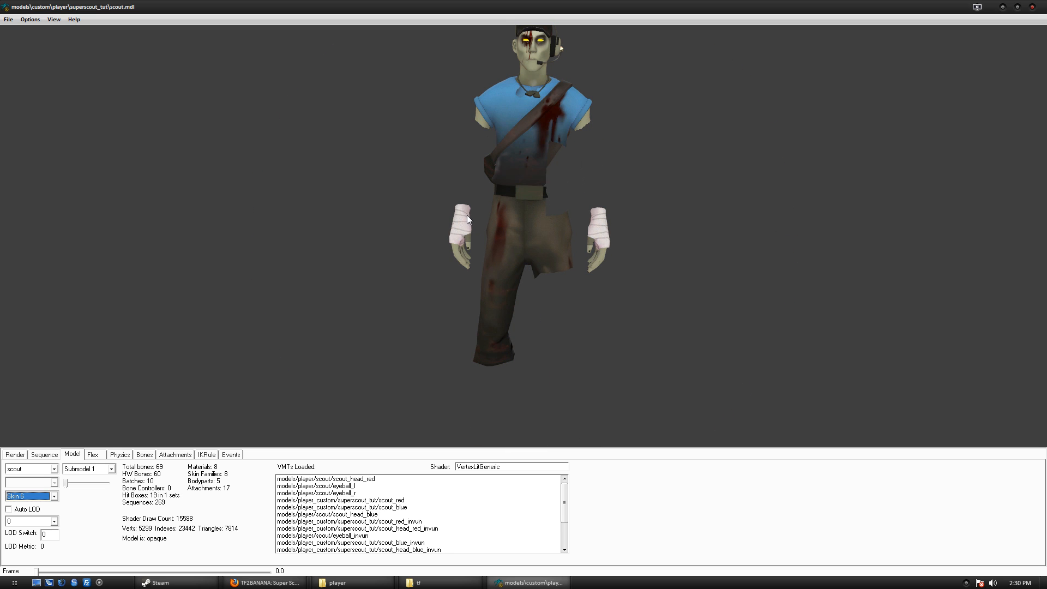
key(Up)
key(Up)
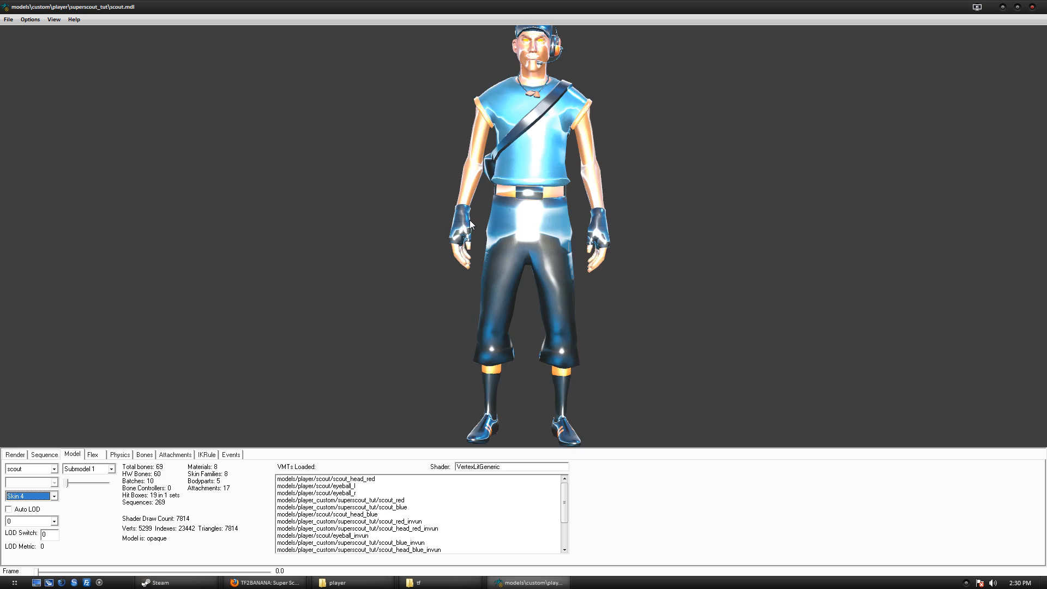
key(Down)
key(Down)
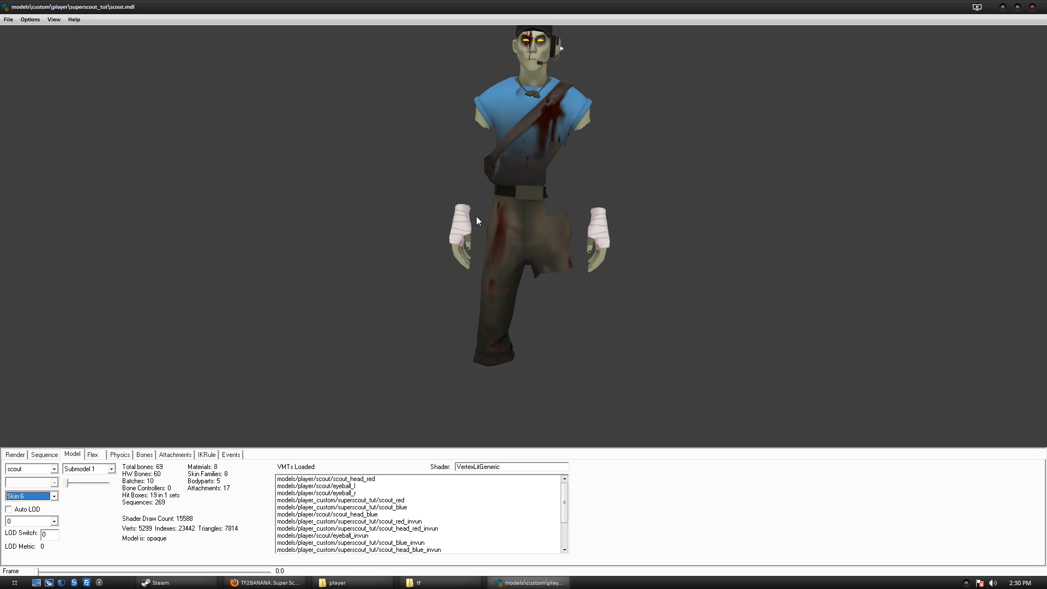
drag(738, 174, 525, 212)
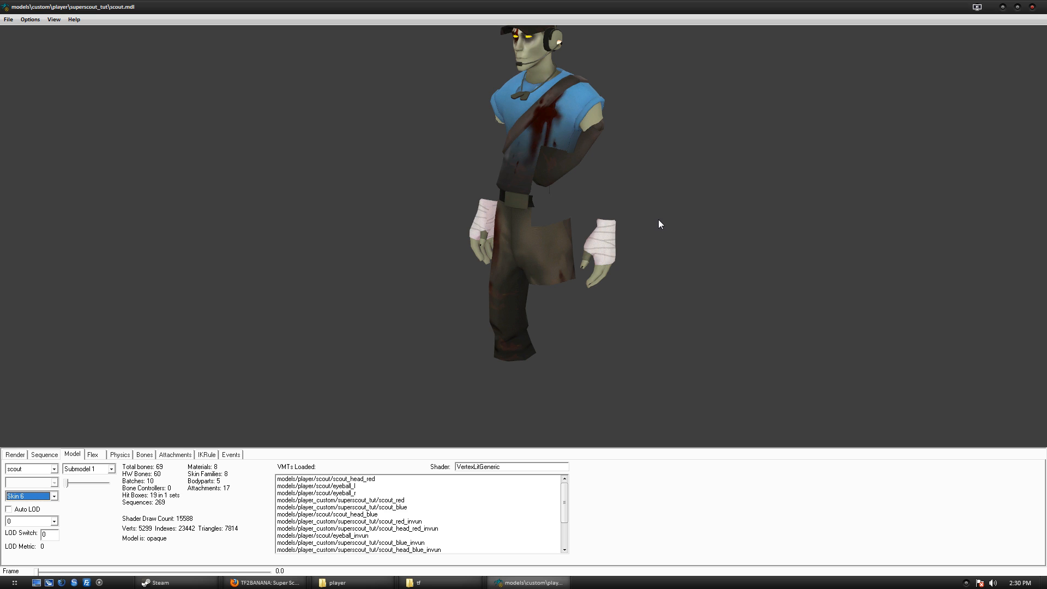
key(Up)
key(Down)
key(Up)
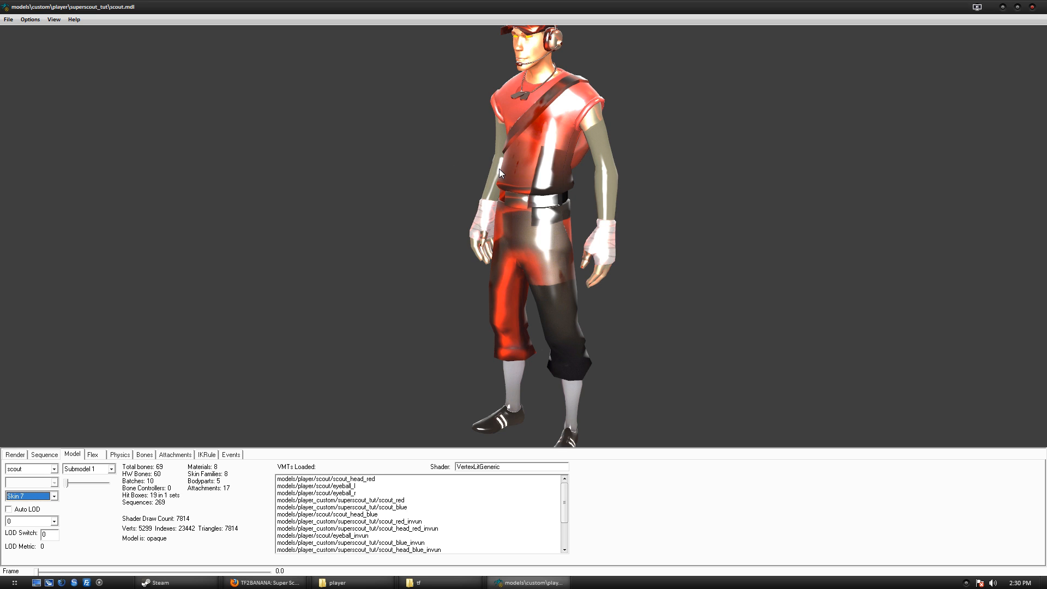
key(Up)
key(Down)
key(Down)
key(Up)
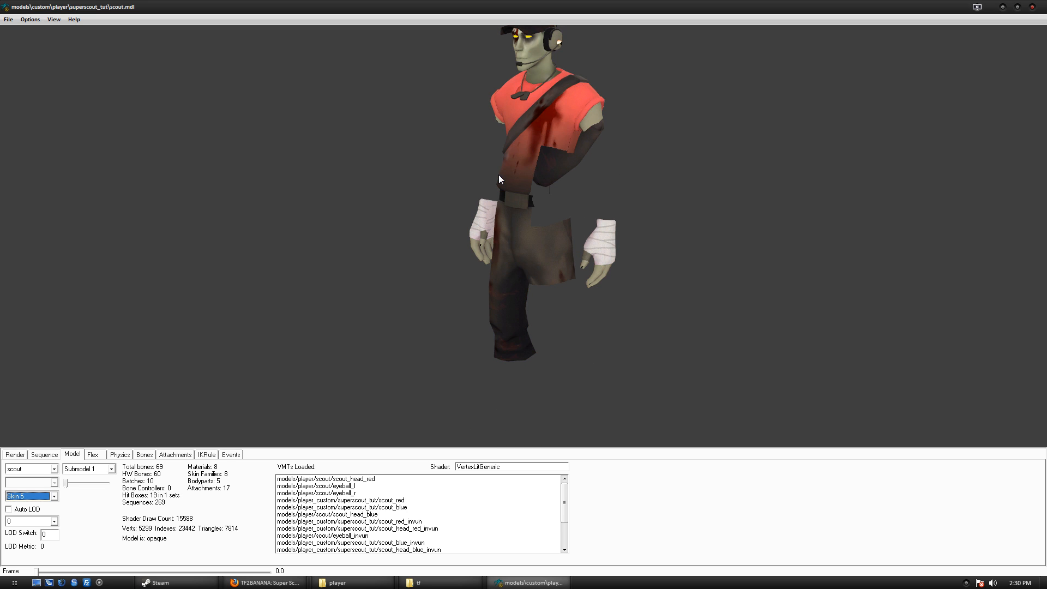
key(Up)
key(Down)
key(Up)
key(Up)
key(Up)
key(Up)
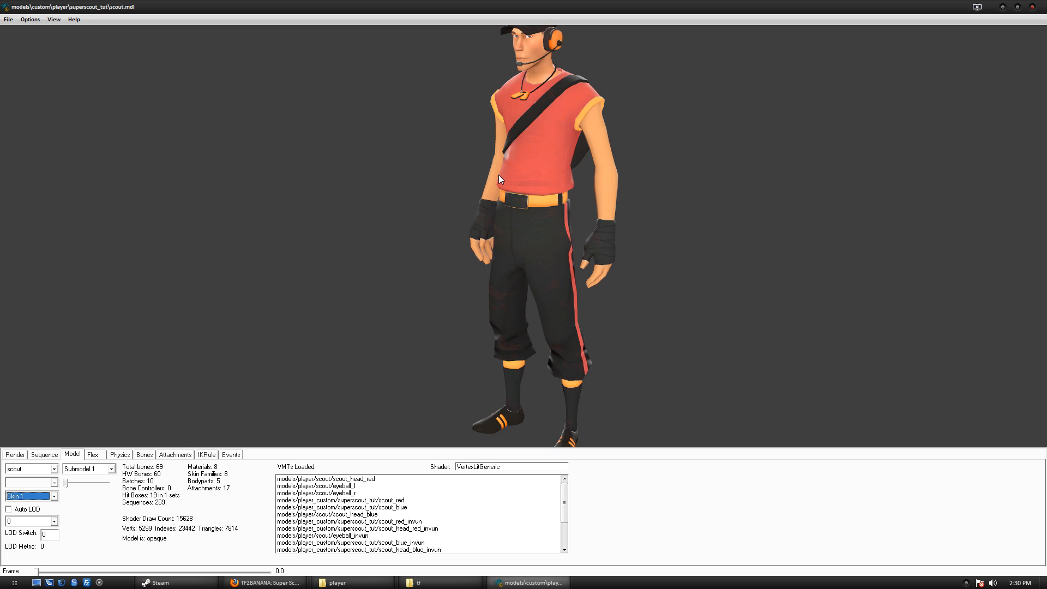
Turn the model around, zoom out, and close the Model Viewer.
drag(499, 175, 492, 243)
scroll(493, 243, down, 6)
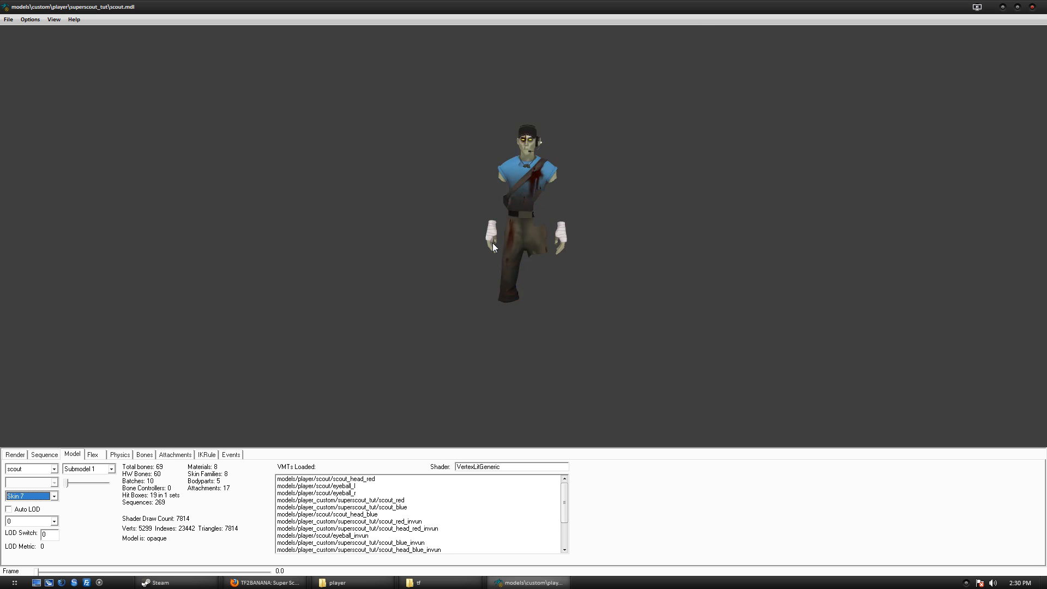
scroll(493, 243, up, 7)
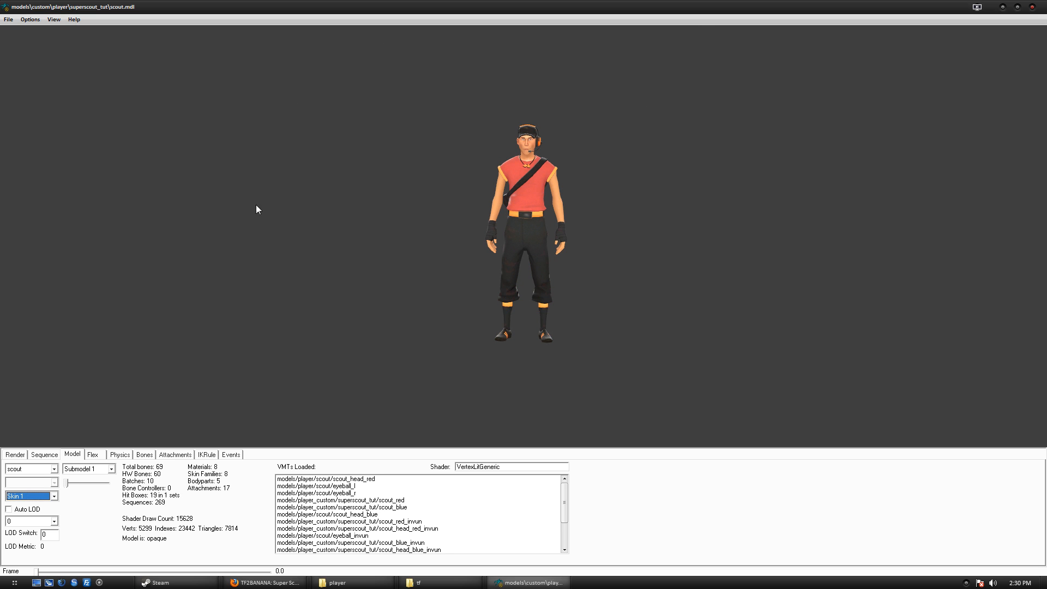
click(1039, 7)
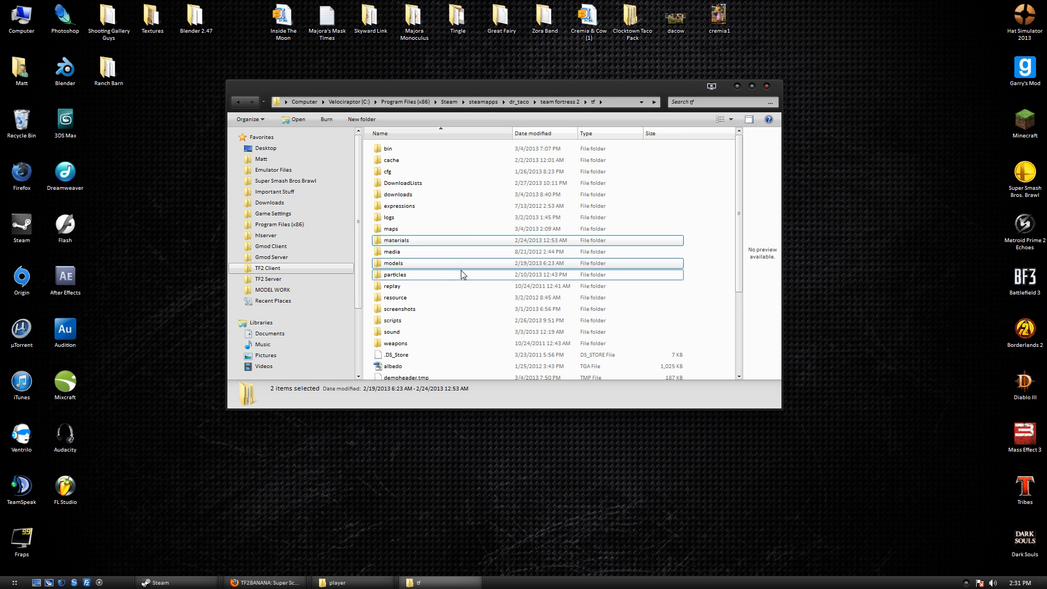
Send the six loose scout files in tf\models\custom\player to the Recycle Bin and close that folder.
click(387, 582)
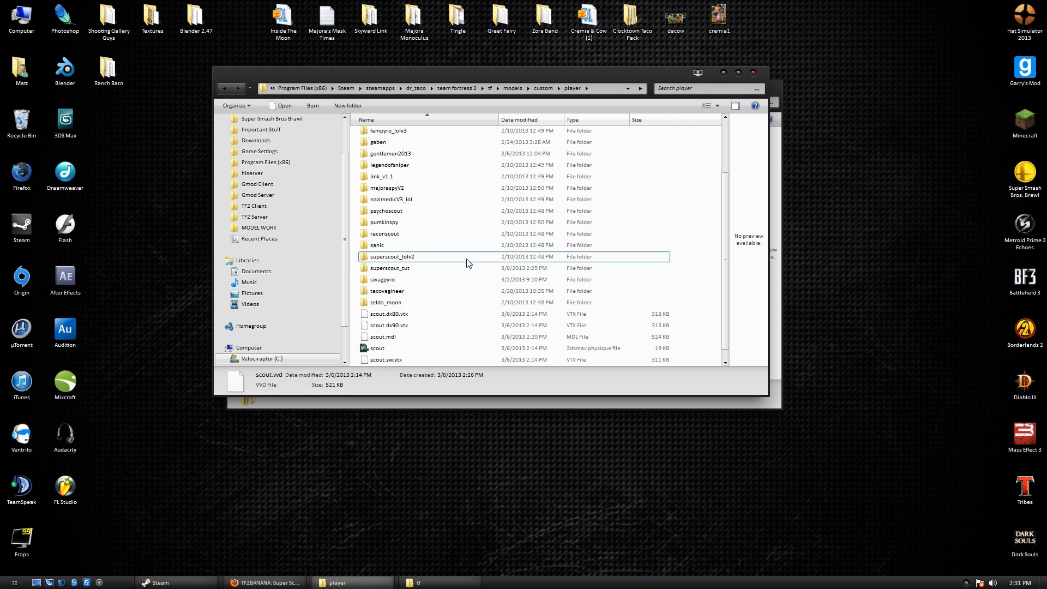
click(444, 315)
scroll(429, 339, down, 1)
shift+click(416, 352)
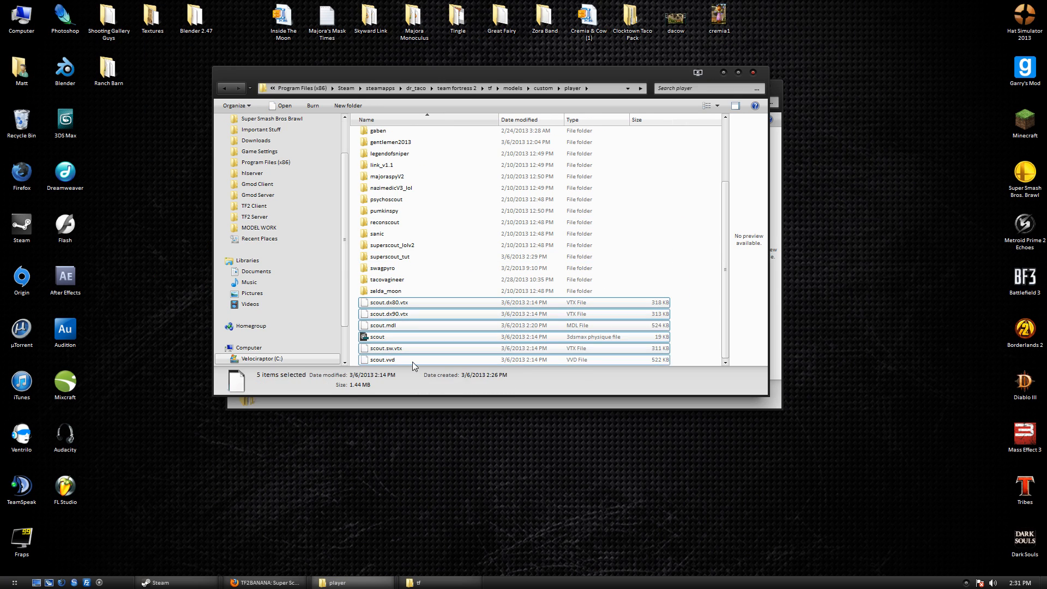
shift+click(413, 361)
right_click(420, 340)
click(445, 303)
click(570, 298)
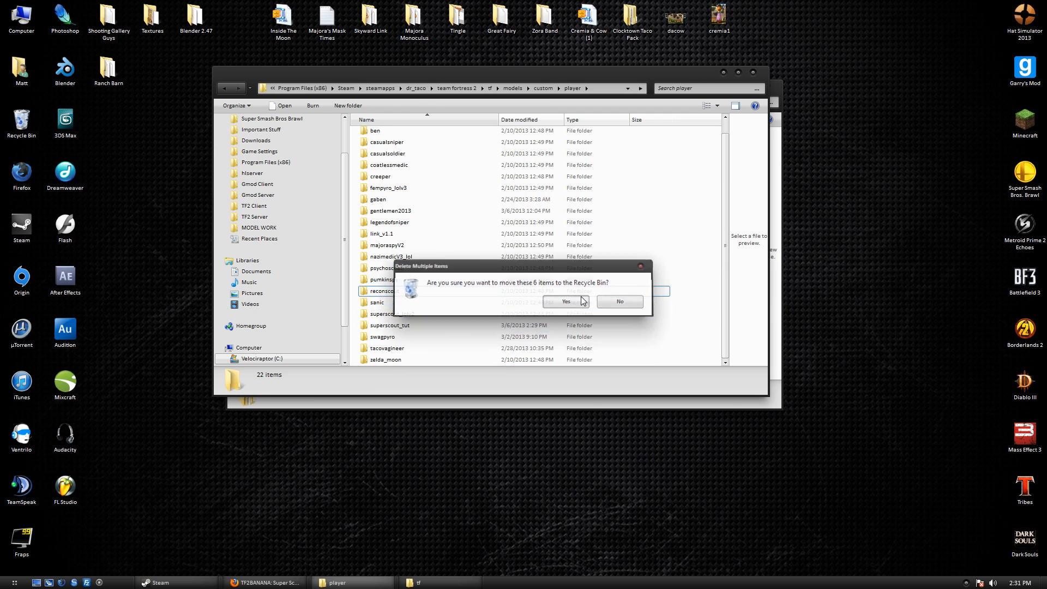
click(753, 72)
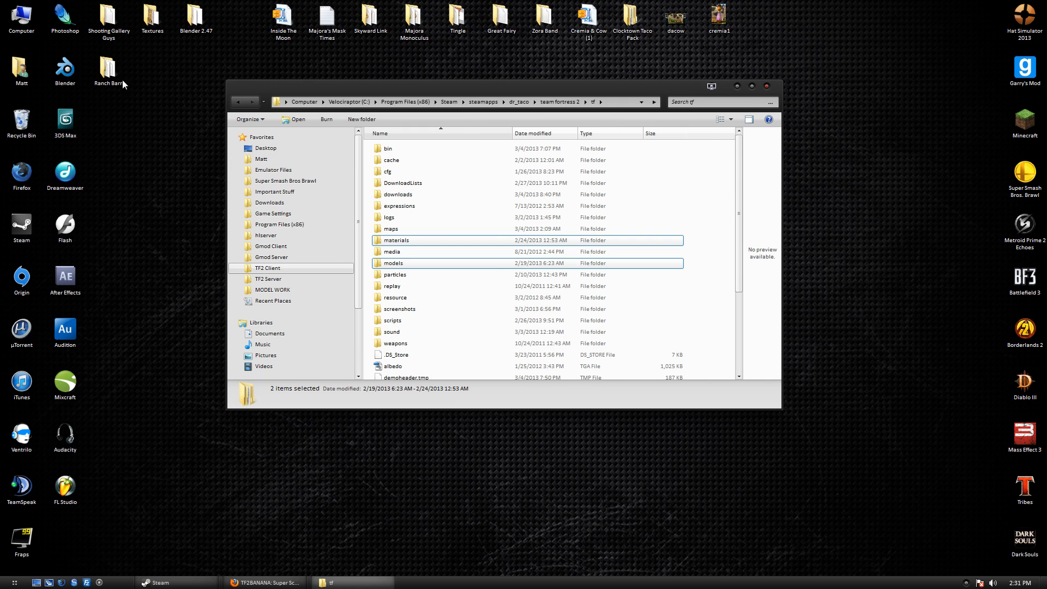
drag(309, 92, 441, 70)
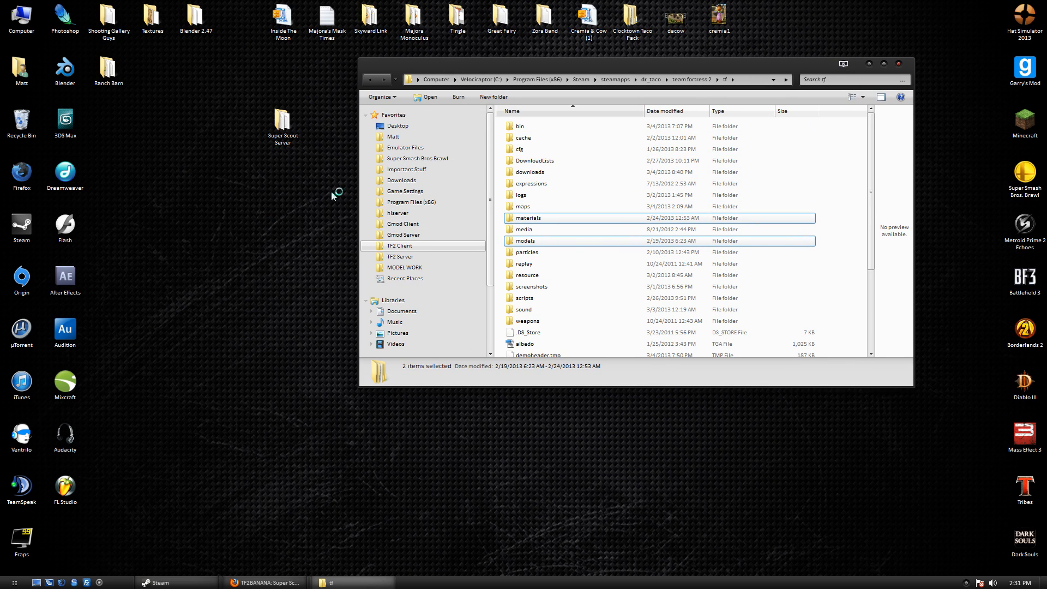
Create a new folder named Server inside Super Scout Server.
double_click(298, 129)
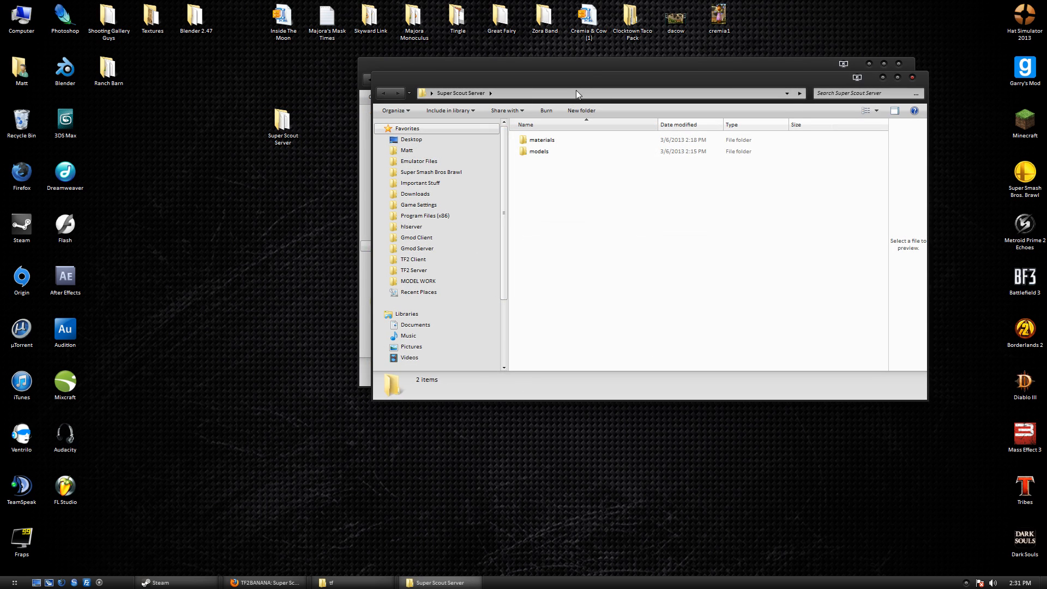
drag(576, 90, 336, 220)
right_click(351, 347)
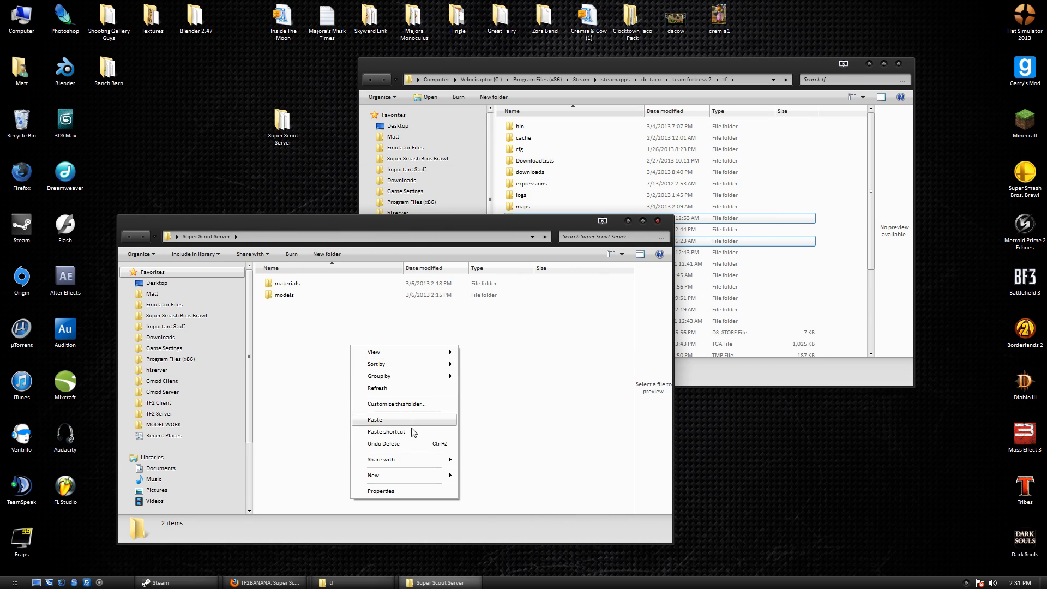
mouse_move(405, 479)
click(524, 290)
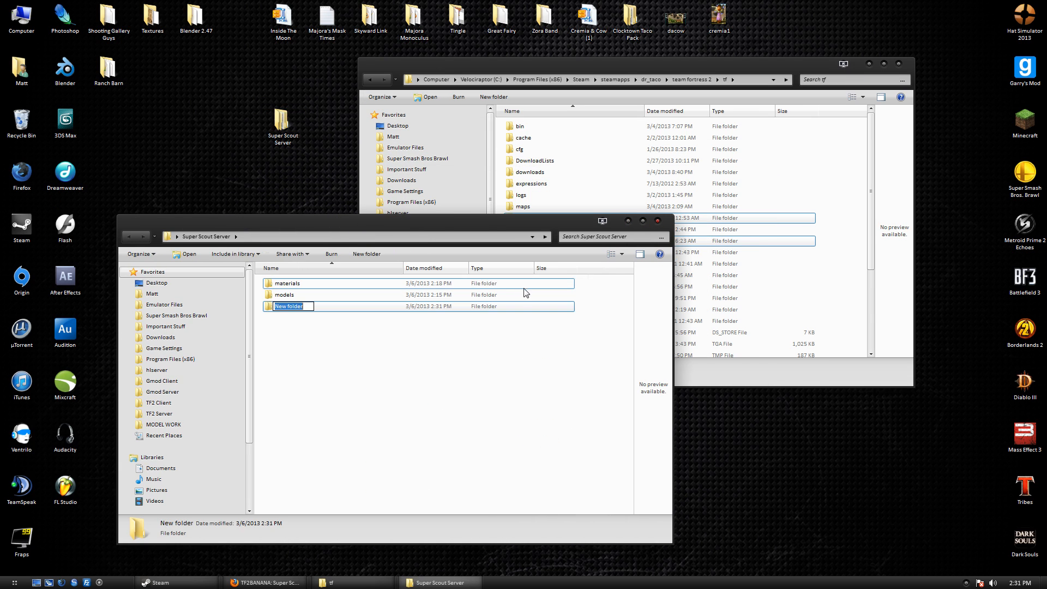
text(Server)
key(Return)
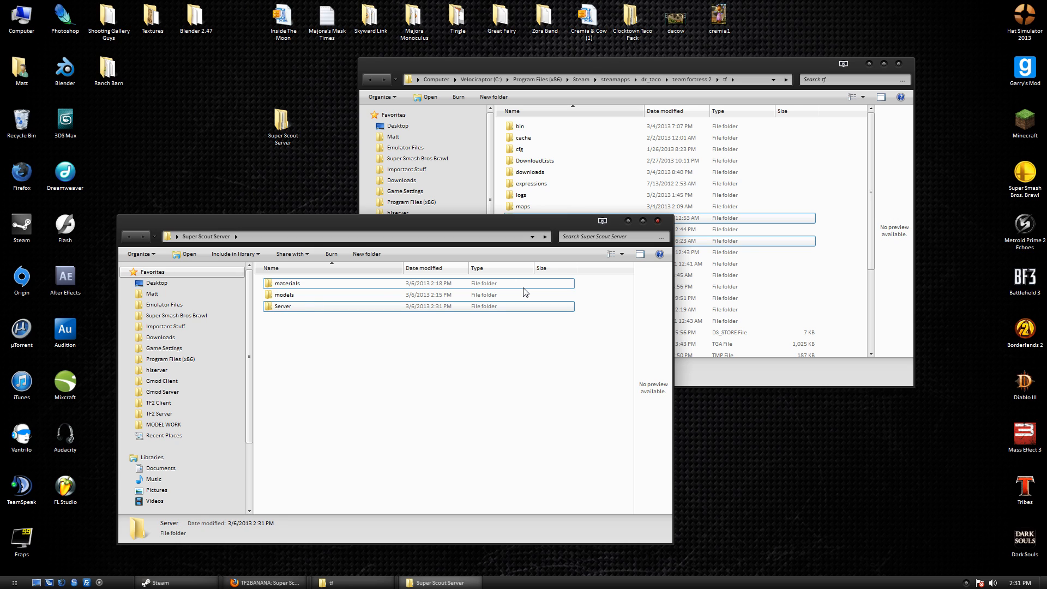
Move the materials and models folders into the Server folder.
click(322, 295)
ctrl+click(283, 284)
drag(284, 283, 306, 306)
drag(290, 337, 294, 280)
click(218, 238)
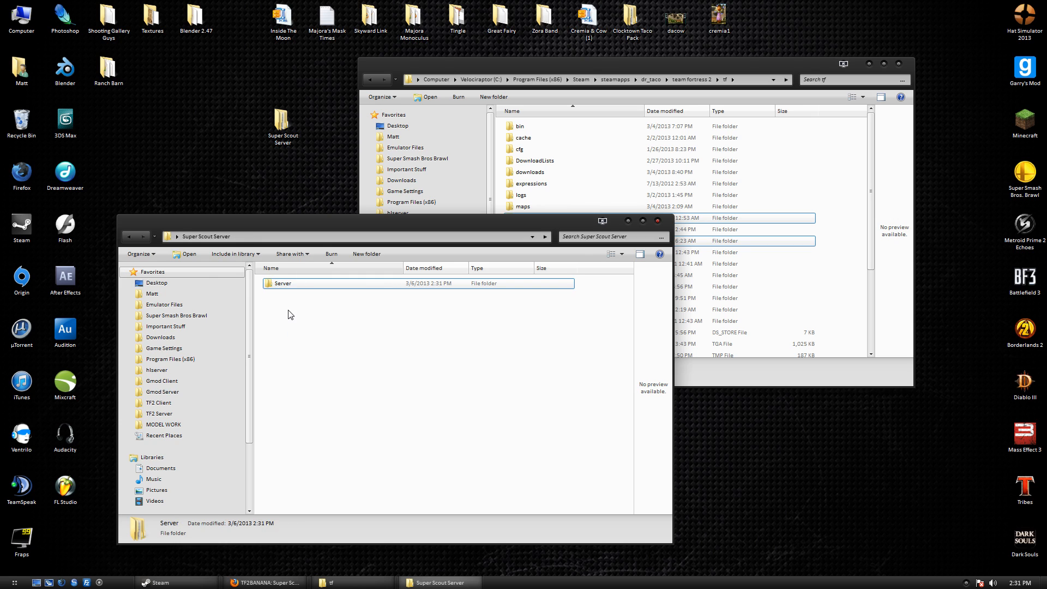
Browse into Server\models\custom\player\superscout_tut to view the scout files.
double_click(288, 286)
click(288, 296)
double_click(288, 296)
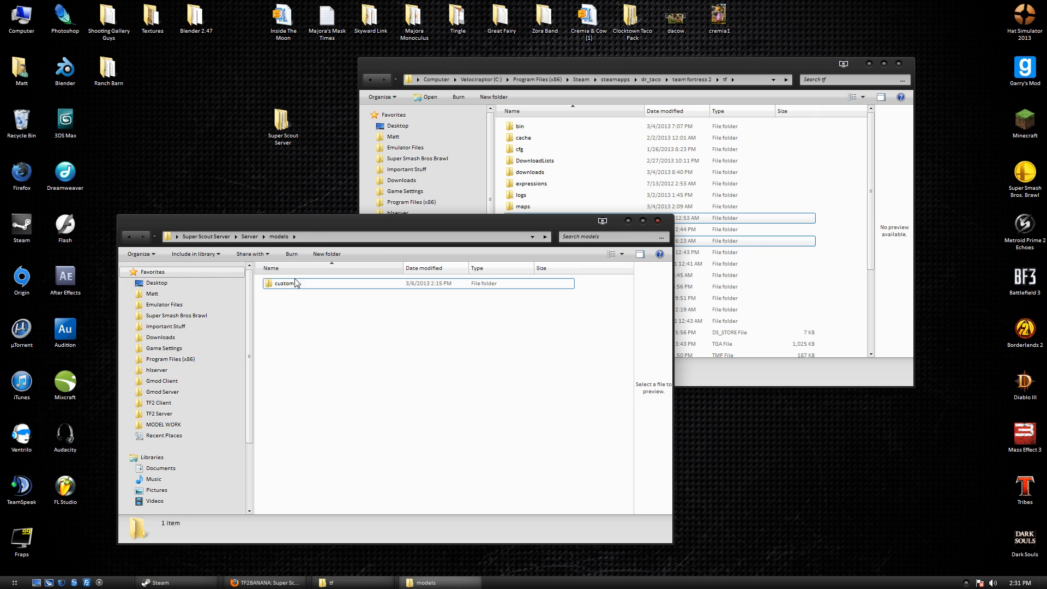
drag(312, 223, 328, 184)
click(313, 246)
double_click(313, 245)
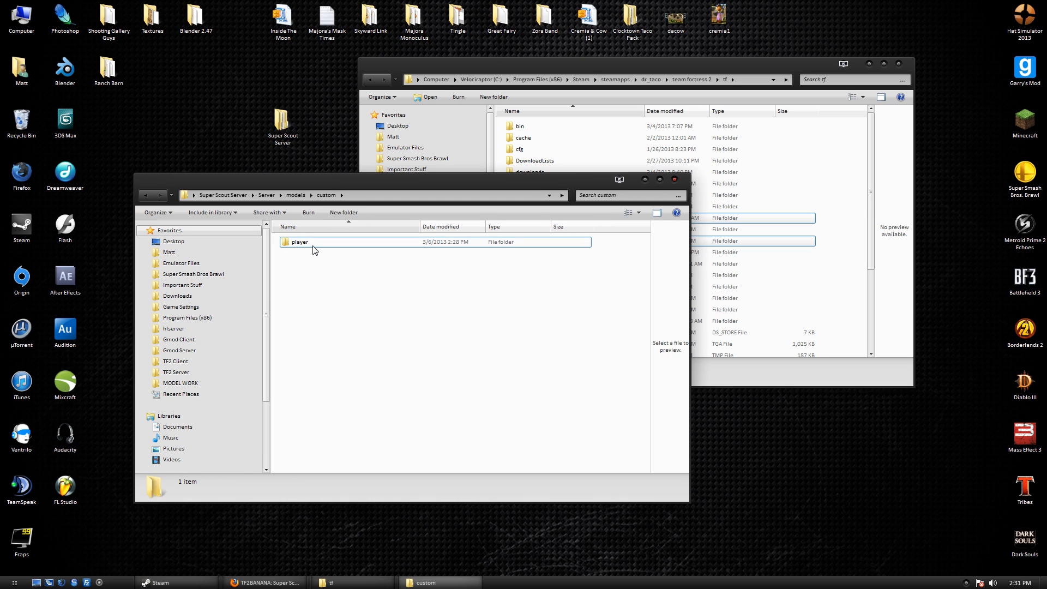
double_click(312, 246)
double_click(312, 246)
click(313, 277)
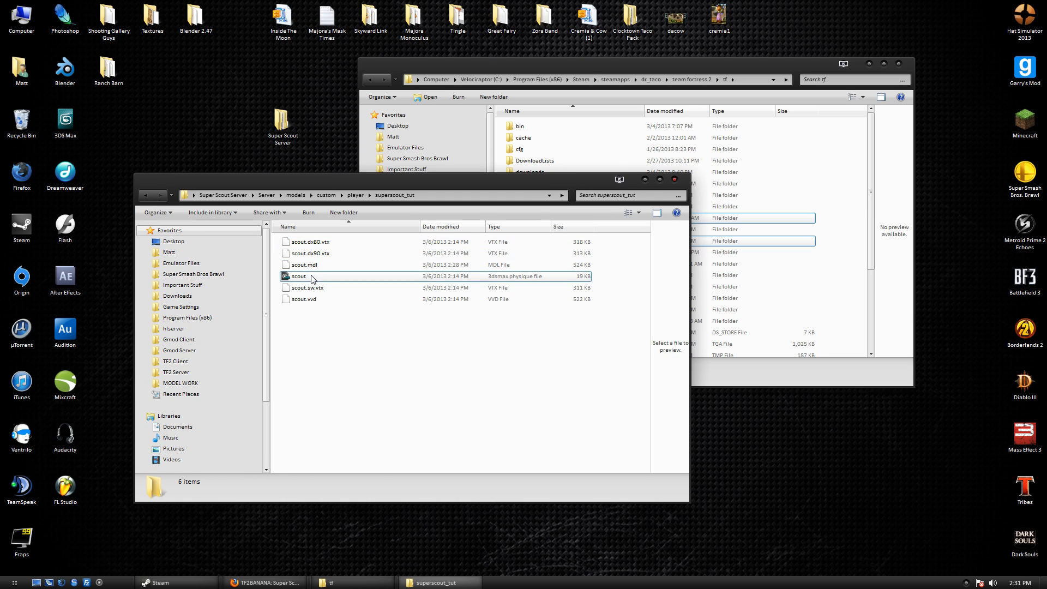
click(332, 352)
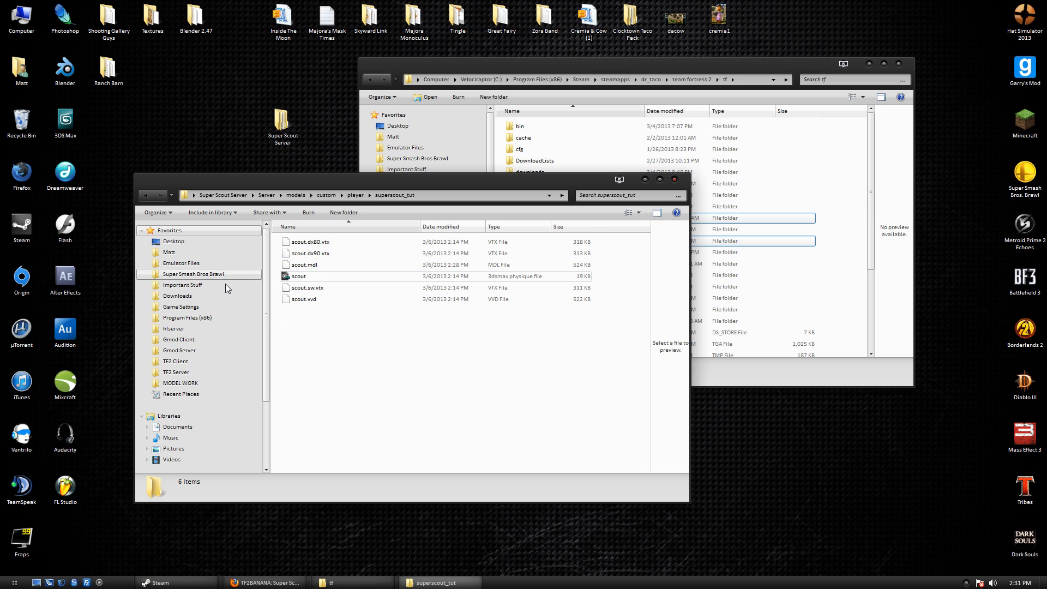
Create a new text document in superscout_tut named scout.mdl.
right_click(360, 322)
mouse_move(448, 450)
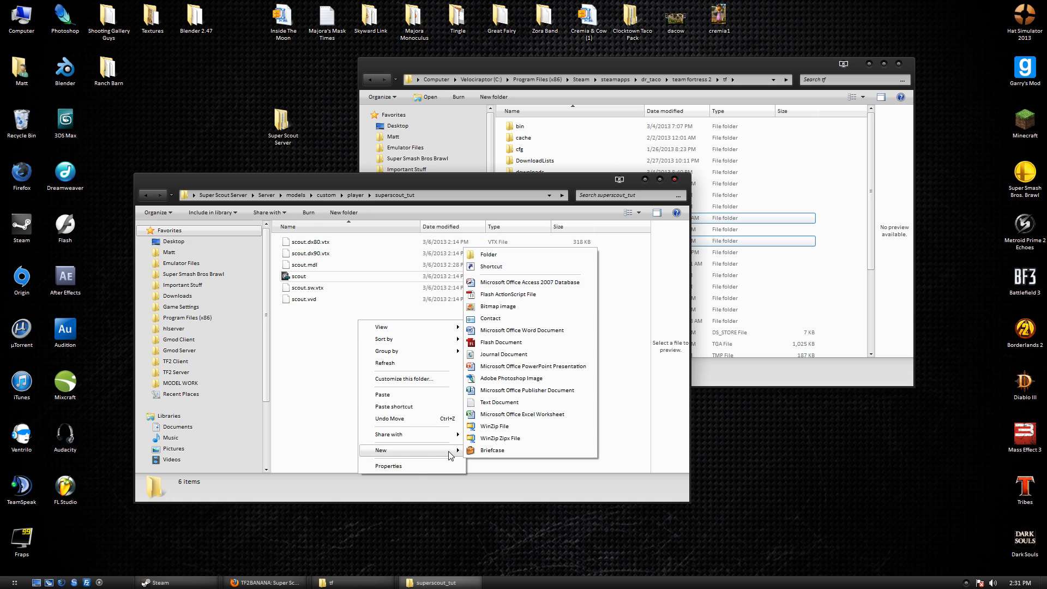
click(508, 403)
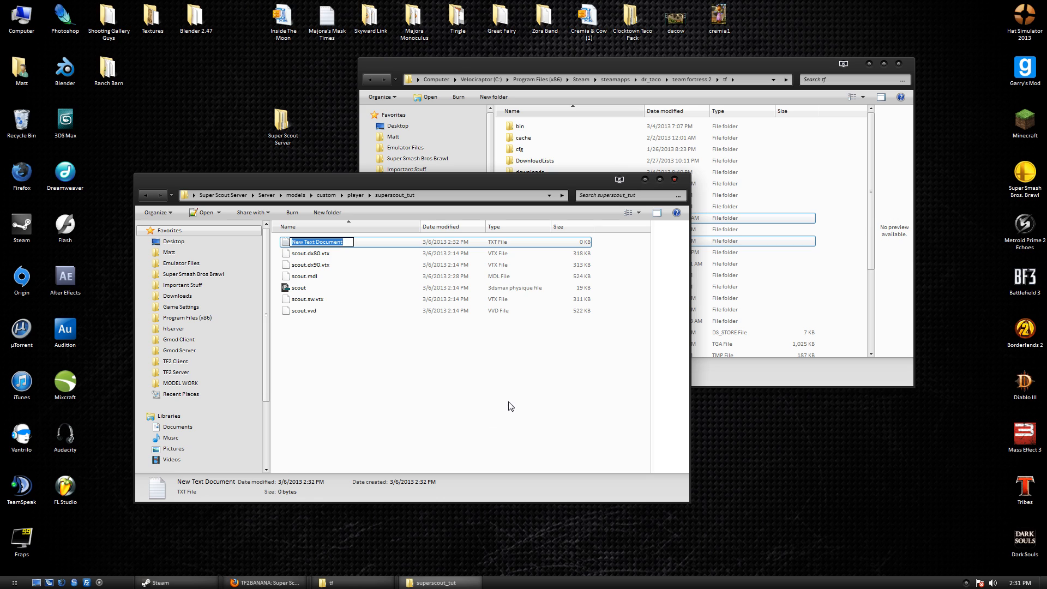
text(scout.mdl)
key(Return)
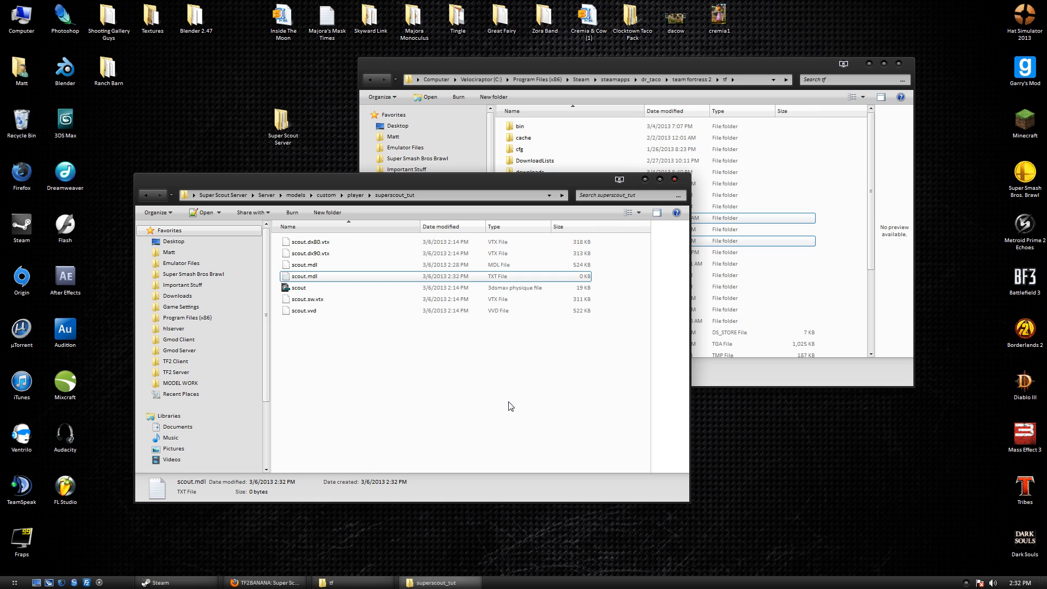
Open scout.mdl.txt in Notepad++ and close all other open tabs.
click(391, 283)
double_click(393, 277)
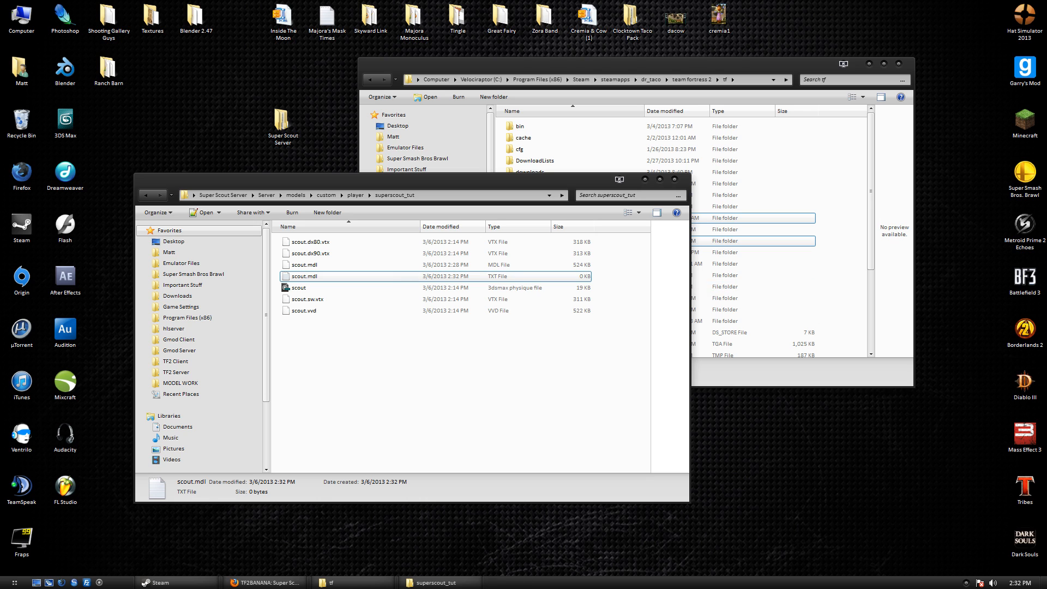
right_click(208, 224)
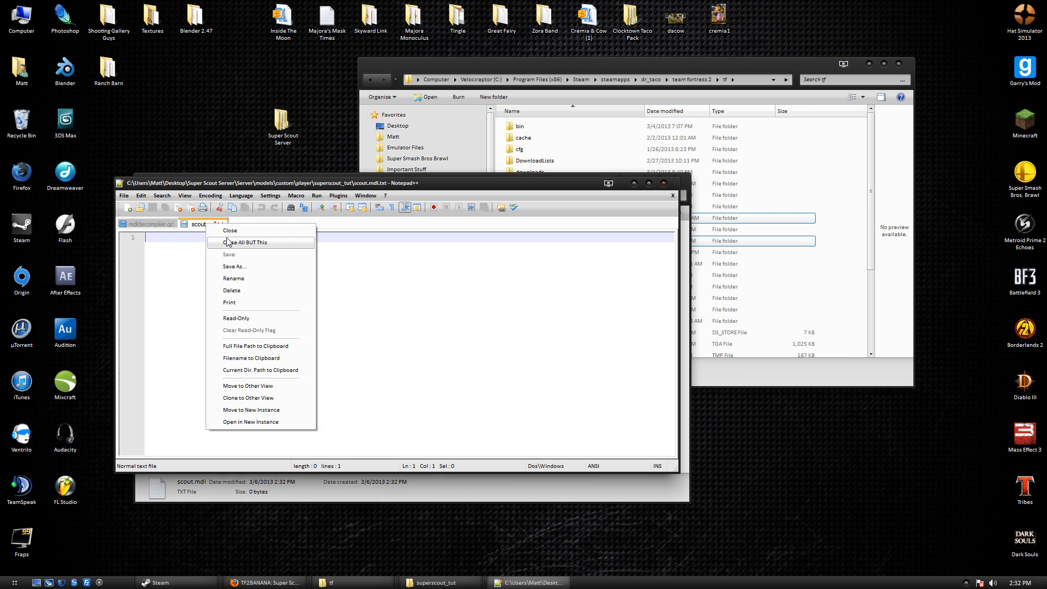
click(228, 243)
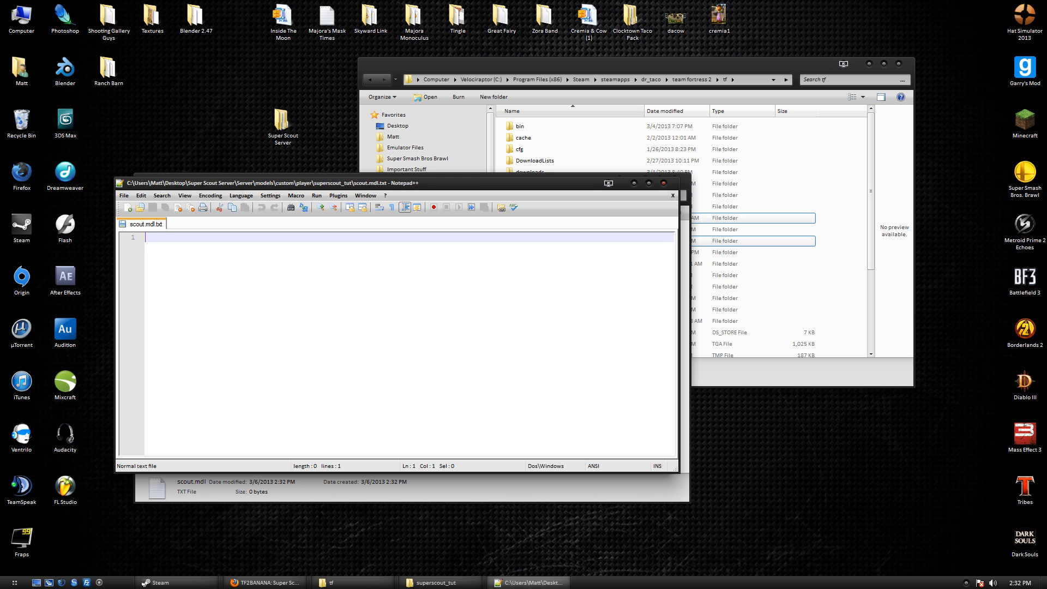
Type placeholder text 'asdasdasd' and save it as scout.dep with file type All types (*.*).
text(asdasdasda)
click(124, 196)
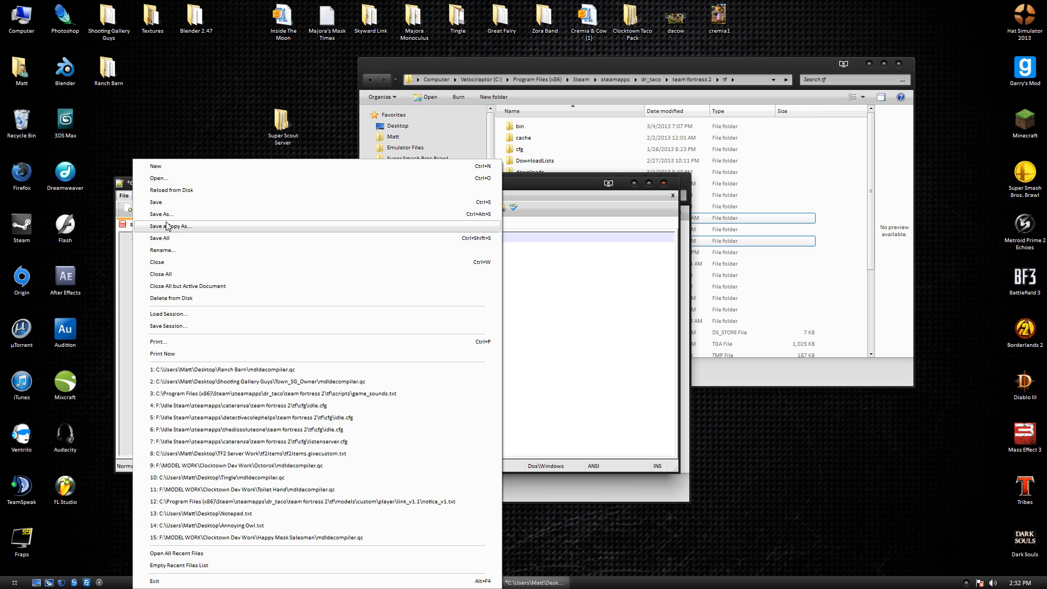
click(167, 226)
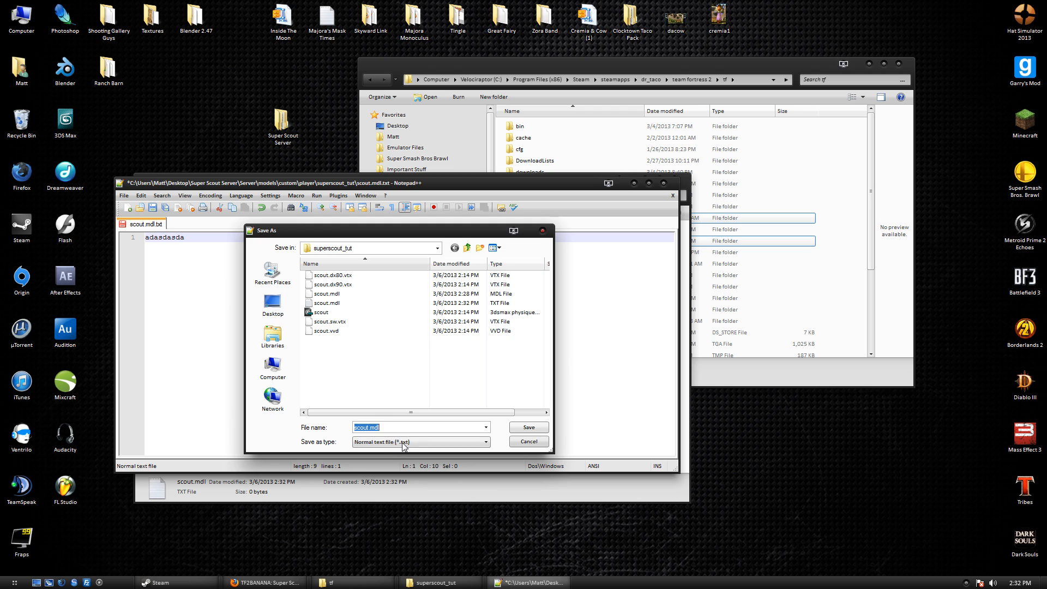
click(404, 442)
scroll(409, 392, down, 8)
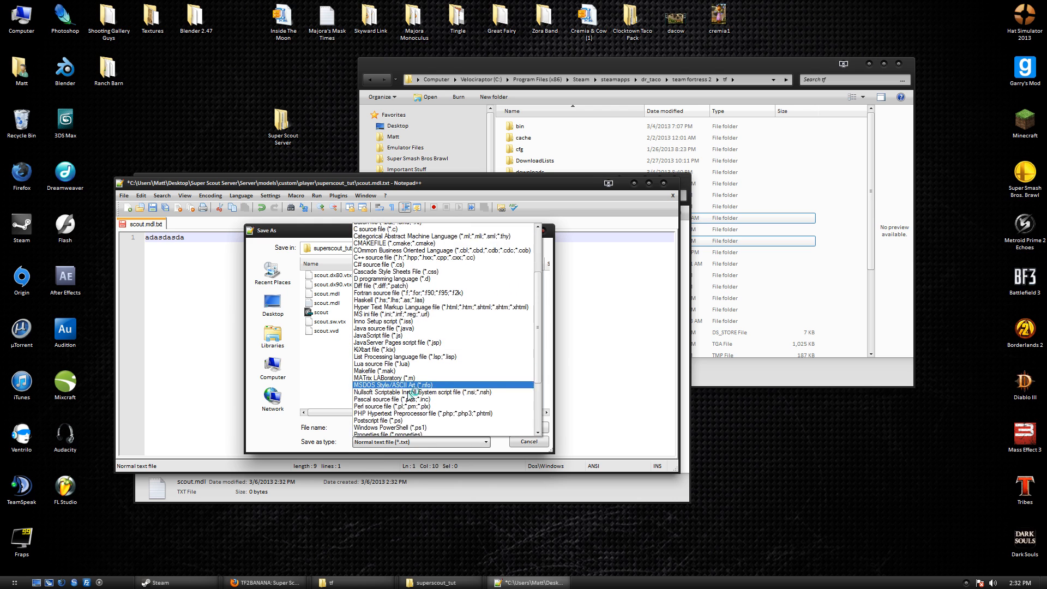
scroll(383, 396, up, 4)
scroll(383, 396, up, 6)
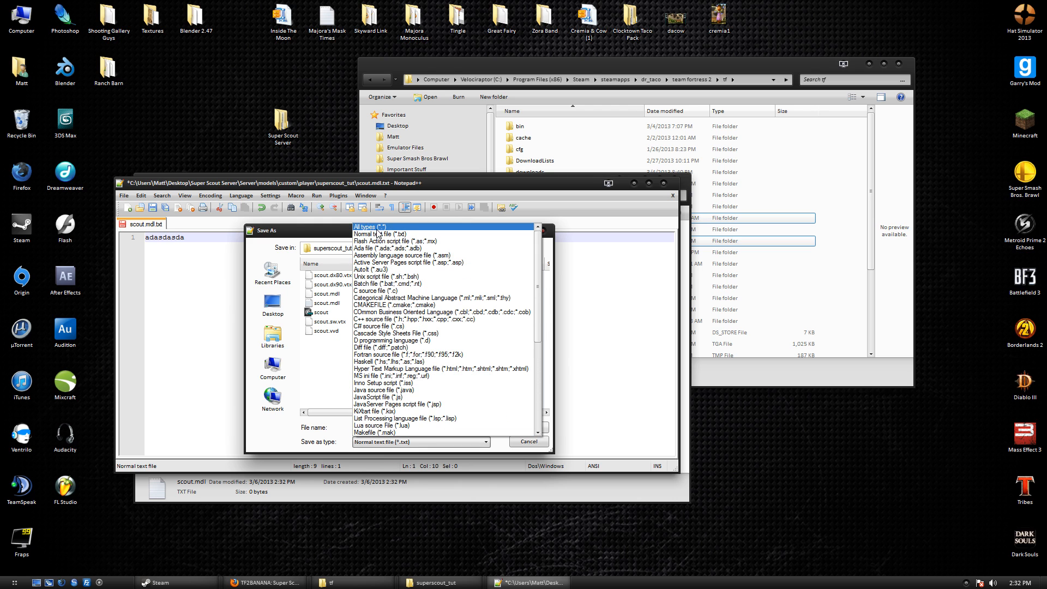
click(380, 226)
click(441, 427)
click(450, 427)
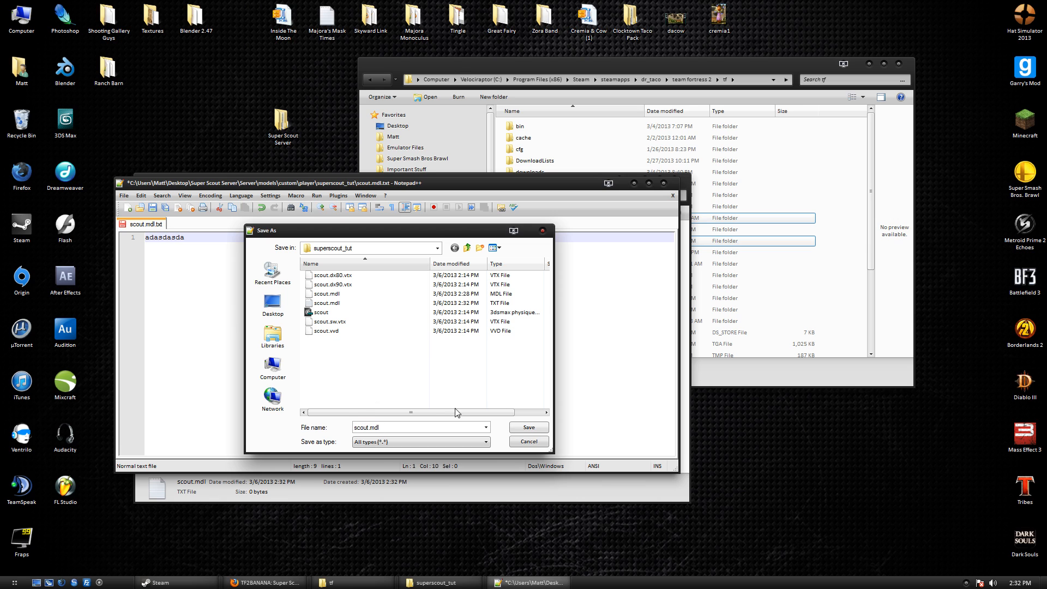
key(BackSpace)
key(BackSpace)
key(BackSpace)
text(dep)
click(521, 429)
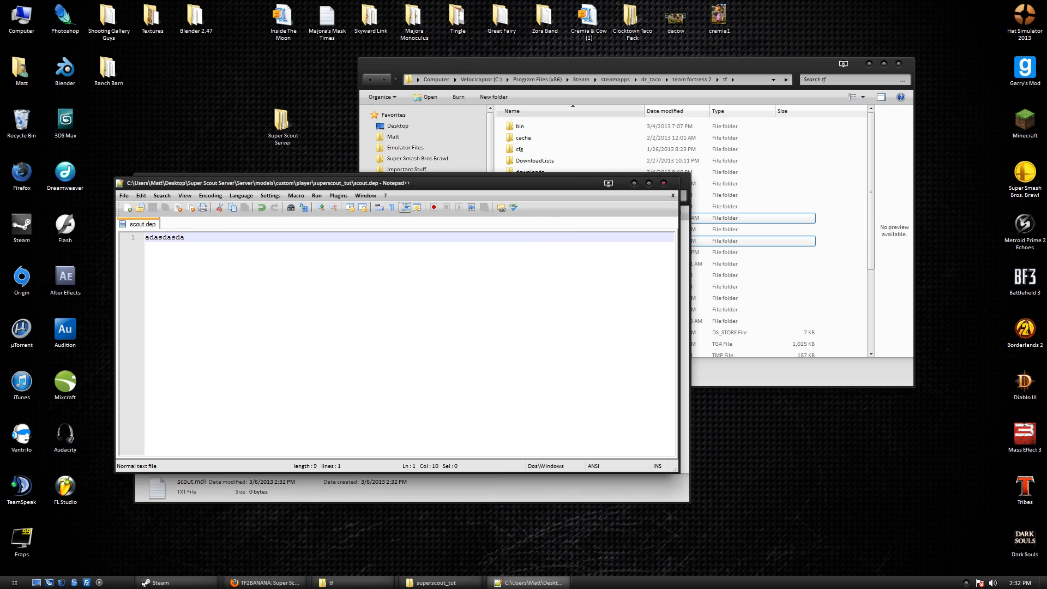
Close Notepad++ and delete the empty scout.mdl text file.
click(665, 184)
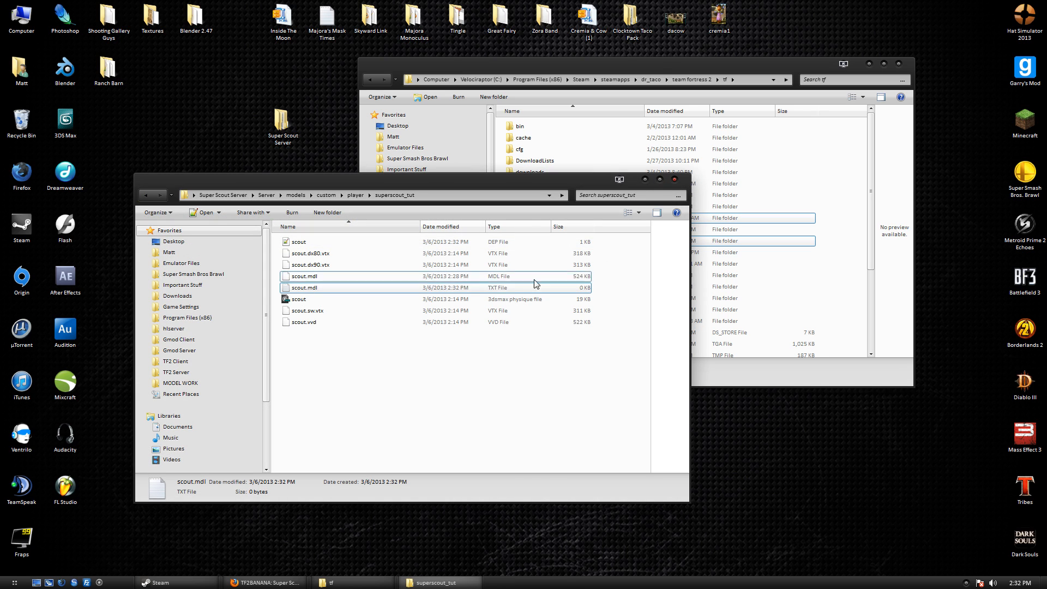
click(347, 245)
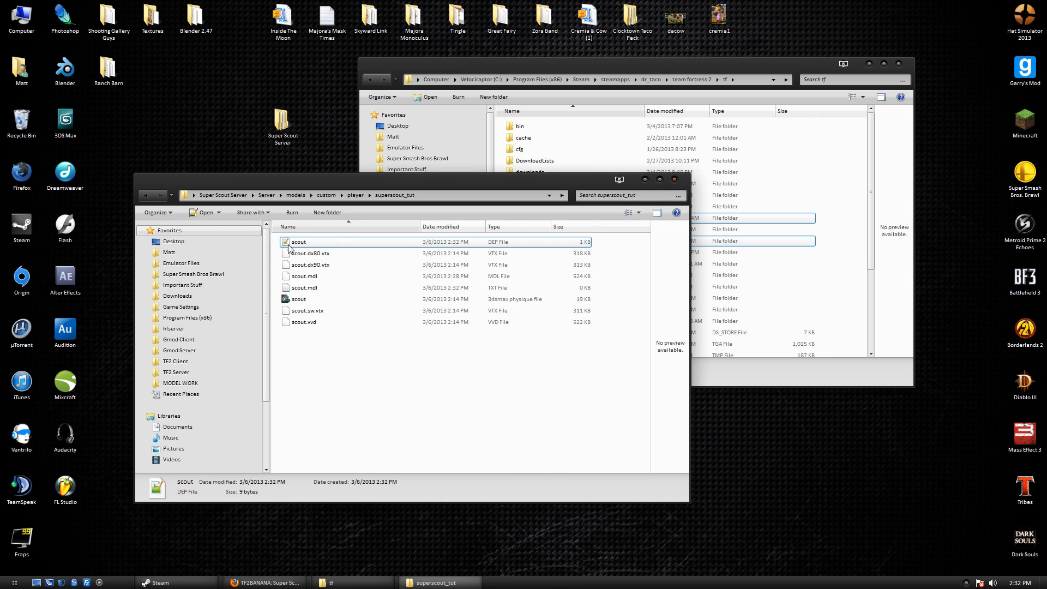
right_click(332, 288)
click(357, 540)
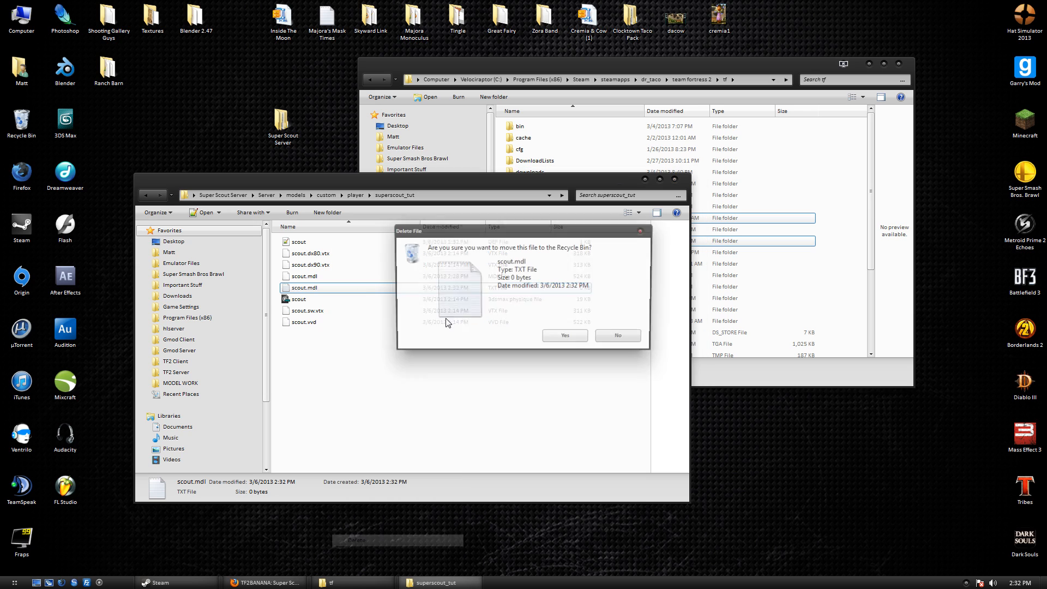
click(559, 338)
Rename the scout DEP file by adding .mdl, making it scout.mdl.dep.
click(317, 243)
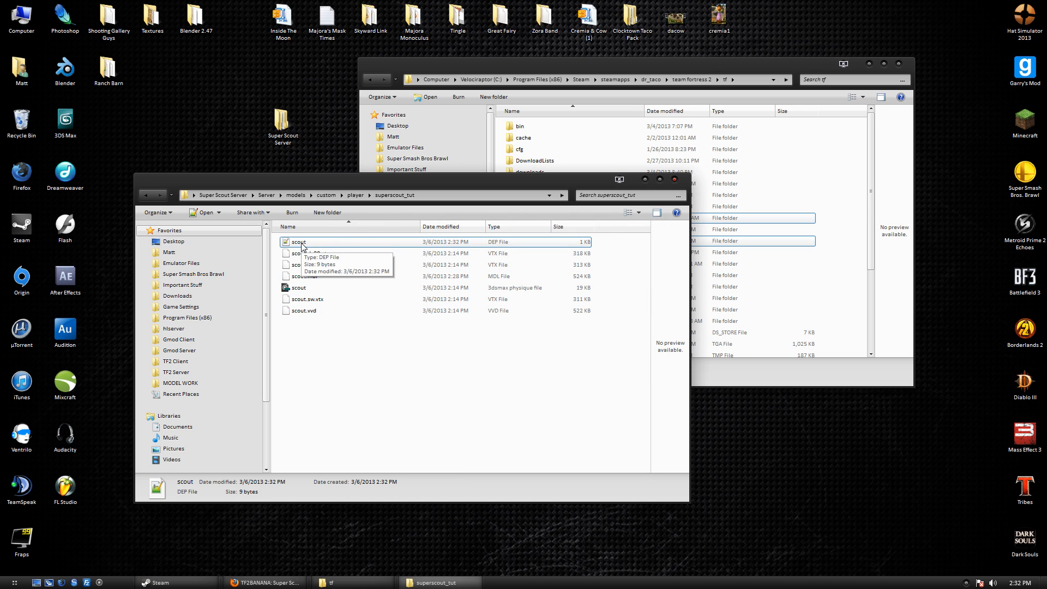
right_click(315, 243)
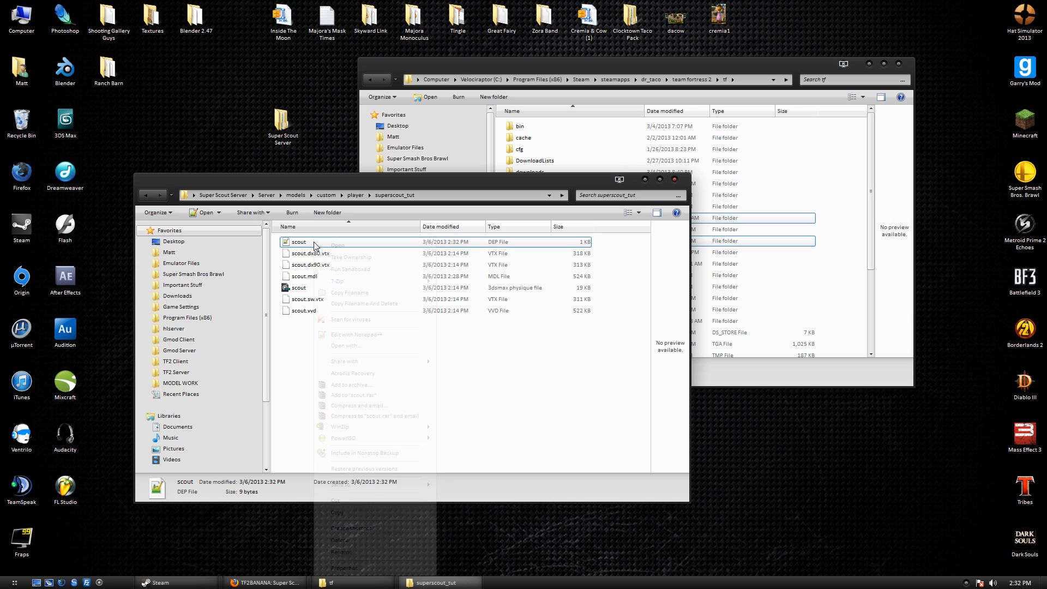
click(398, 553)
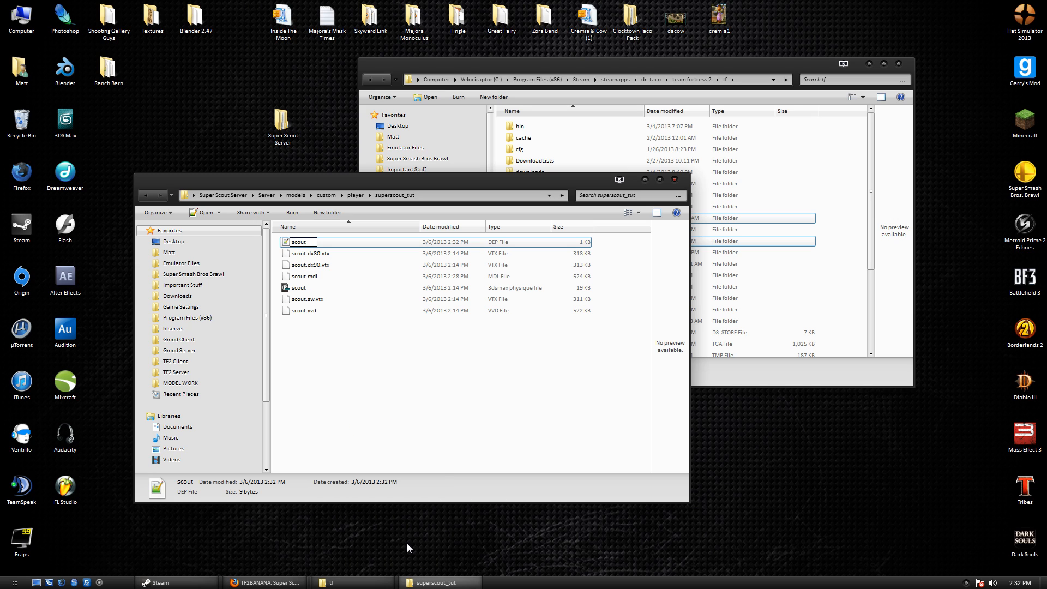
text(.mdl)
key(Return)
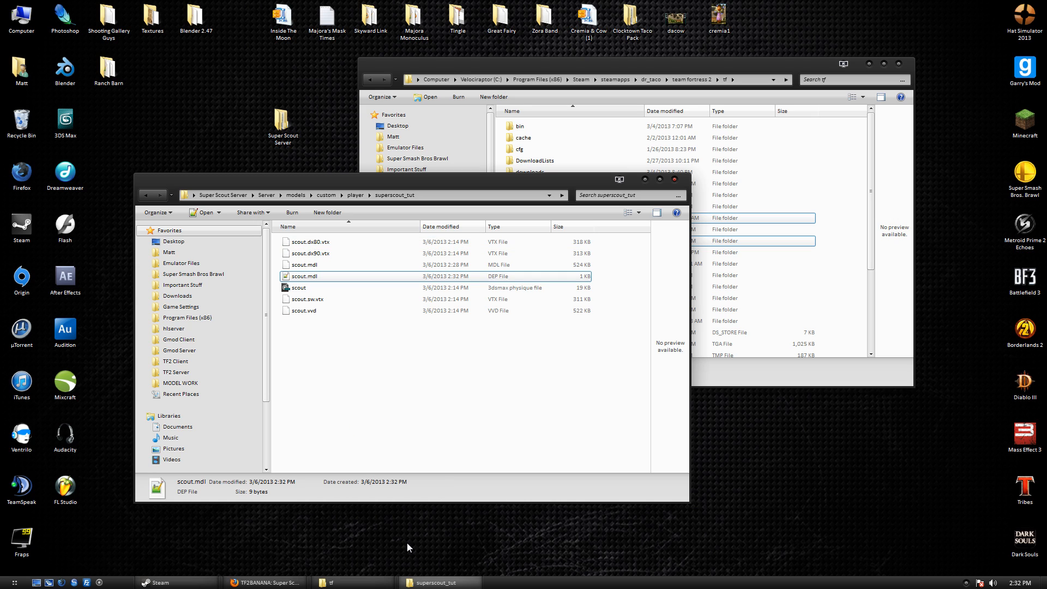
click(308, 277)
click(320, 276)
click(366, 280)
Verify in Properties that the file's full name is scout.mdl.dep, then open it for editing.
right_click(366, 280)
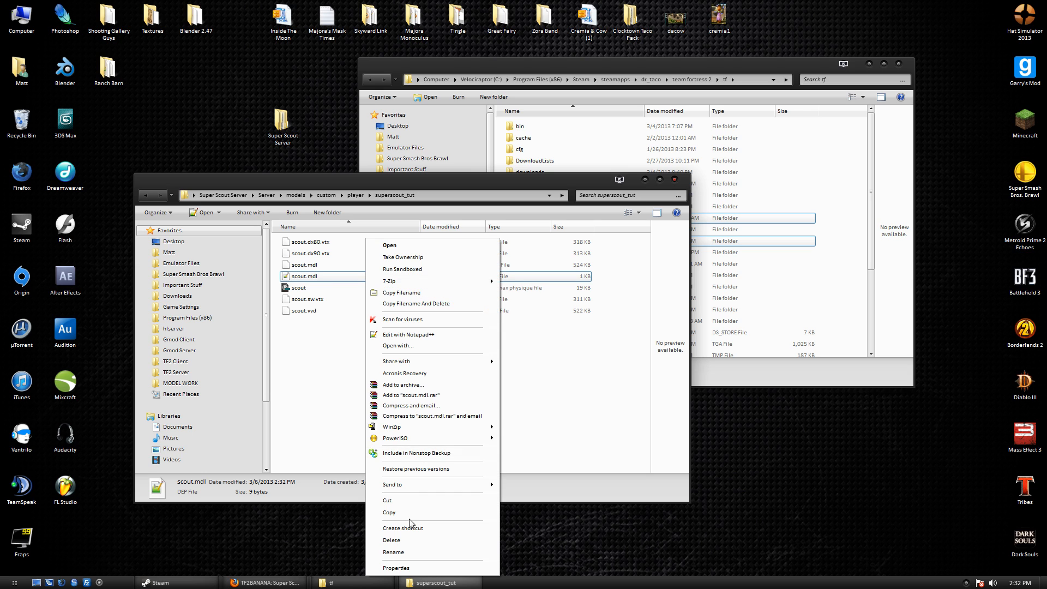
click(414, 570)
drag(445, 311, 419, 311)
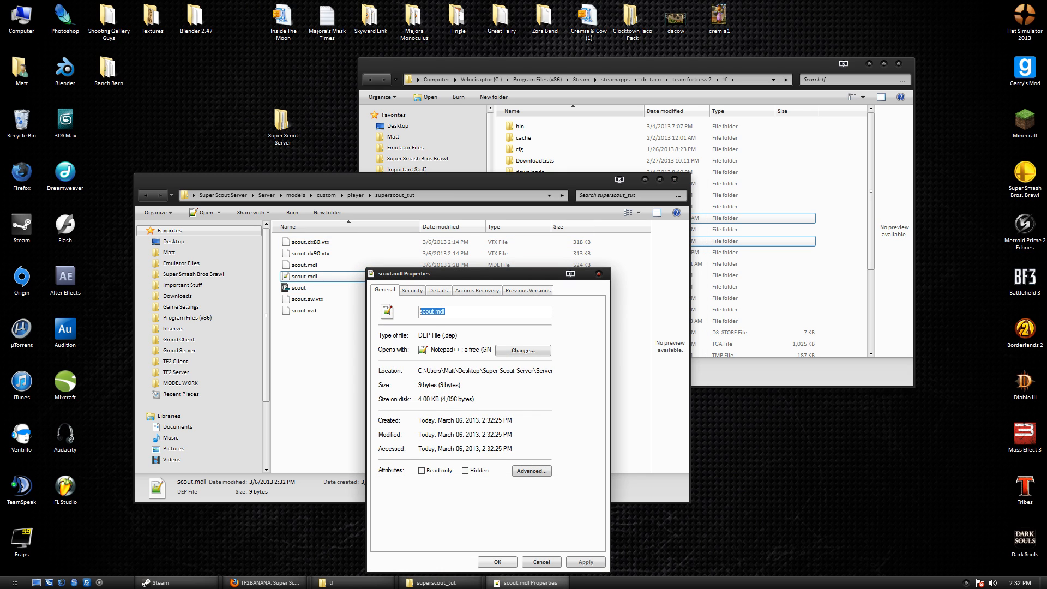
click(442, 311)
click(598, 274)
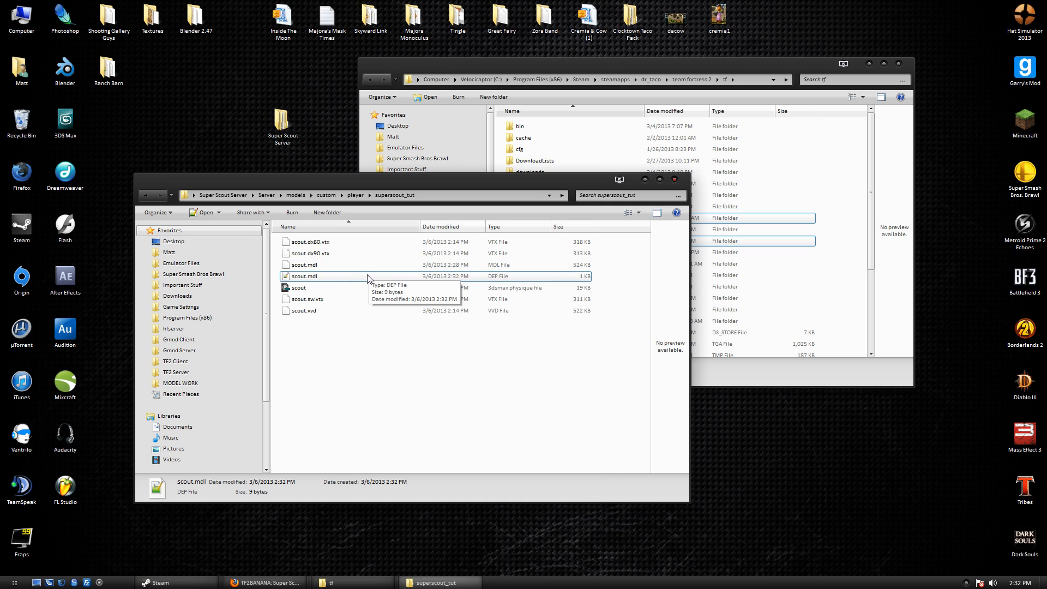
double_click(368, 279)
Replace the placeholder with the model folder's path, trimmed to begin at models, and save.
key(ctrl+a)
key(Delete)
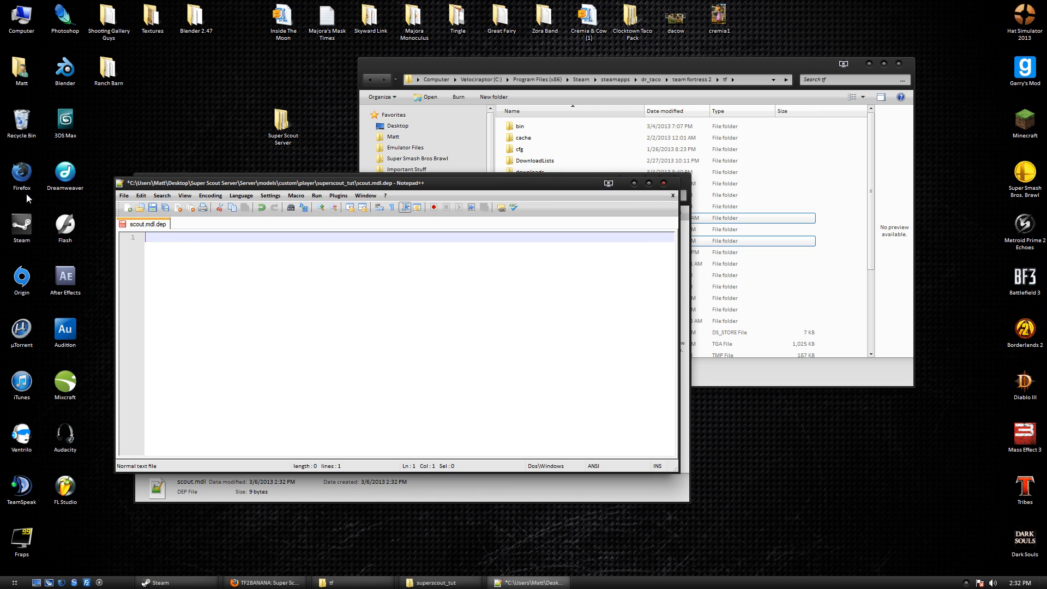
key(ctrl+s)
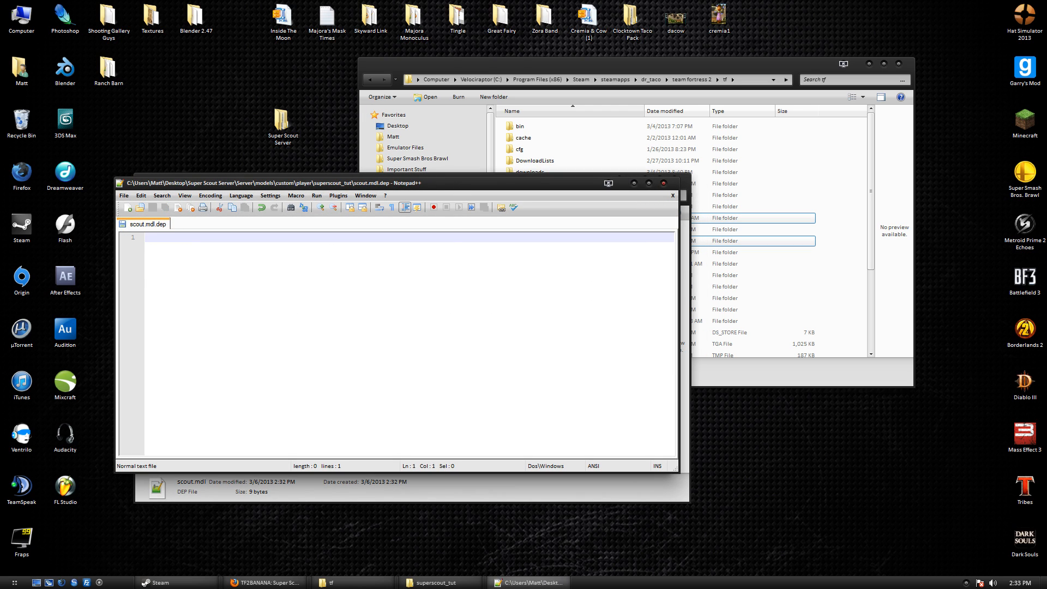
drag(487, 183, 663, 285)
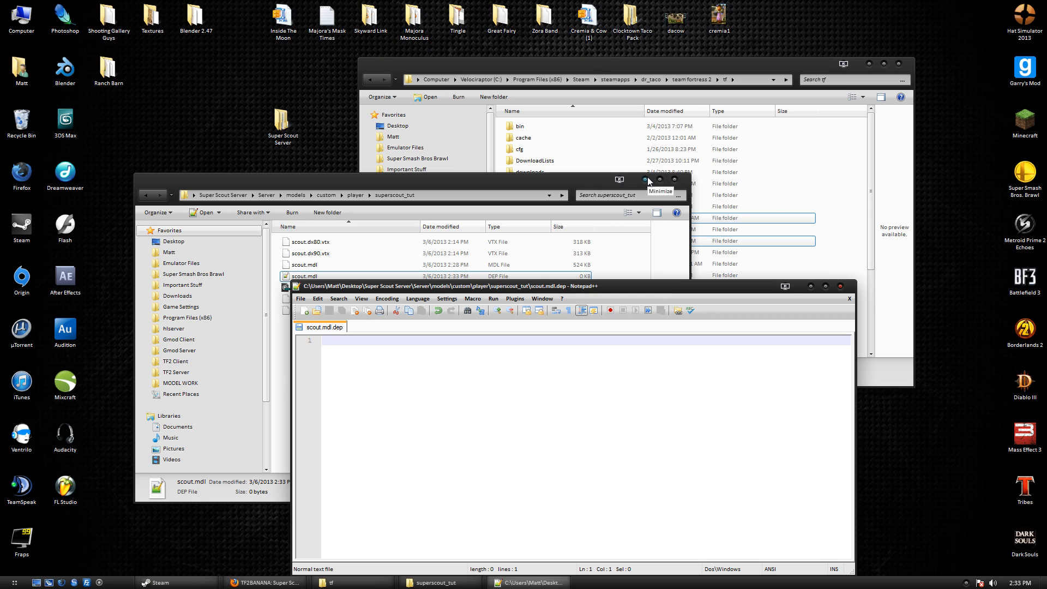
click(412, 196)
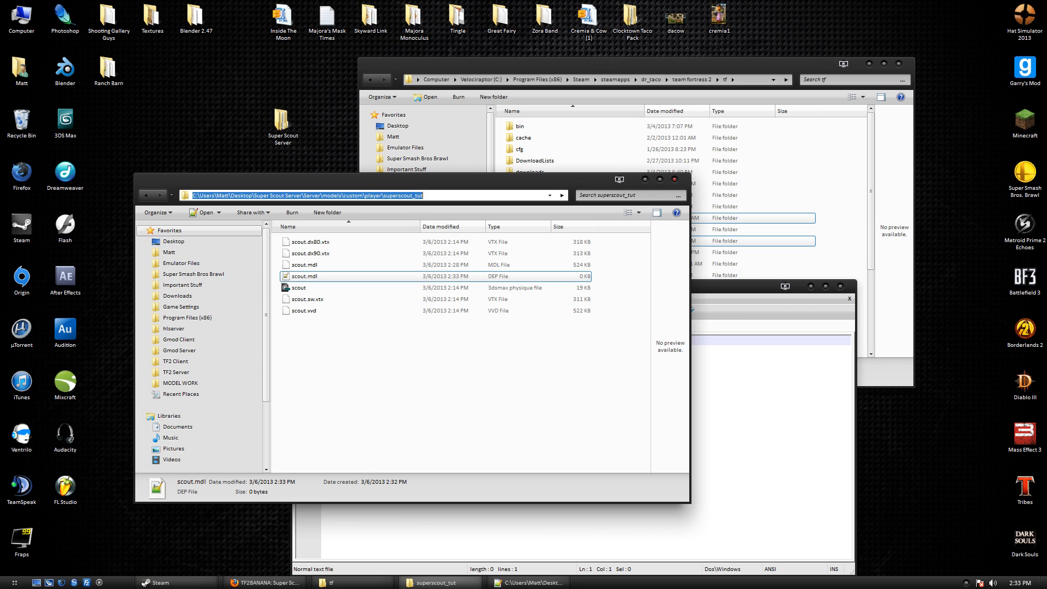
click(700, 434)
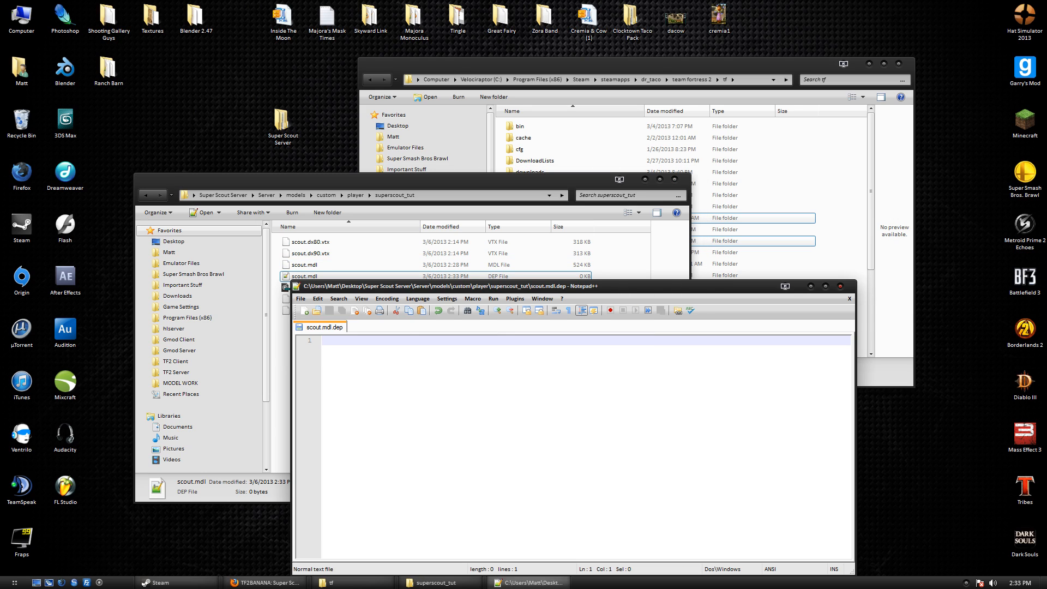
key(ctrl+v)
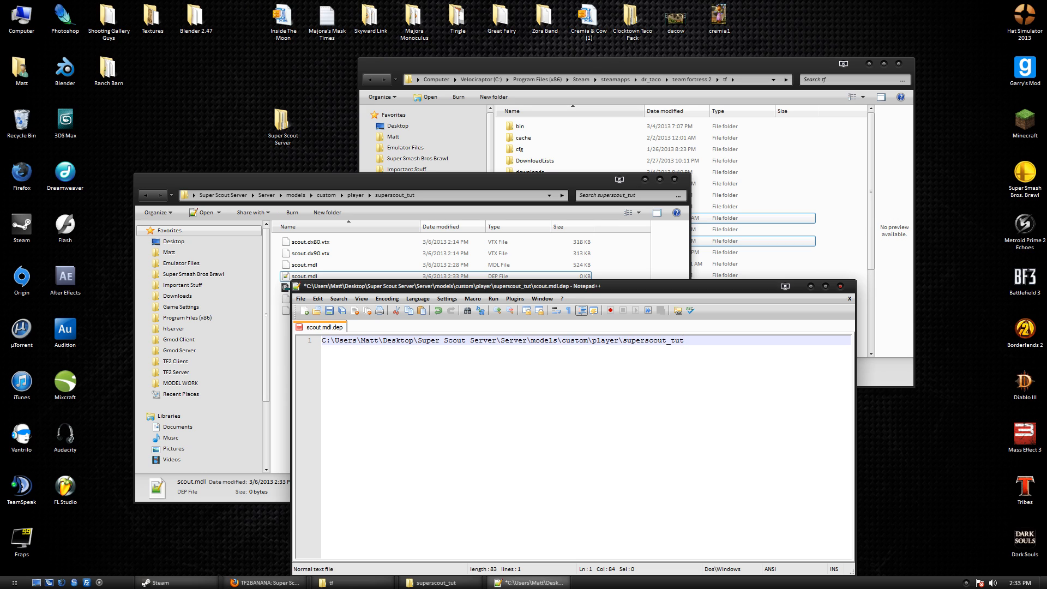
drag(531, 341, 322, 340)
key(BackSpace)
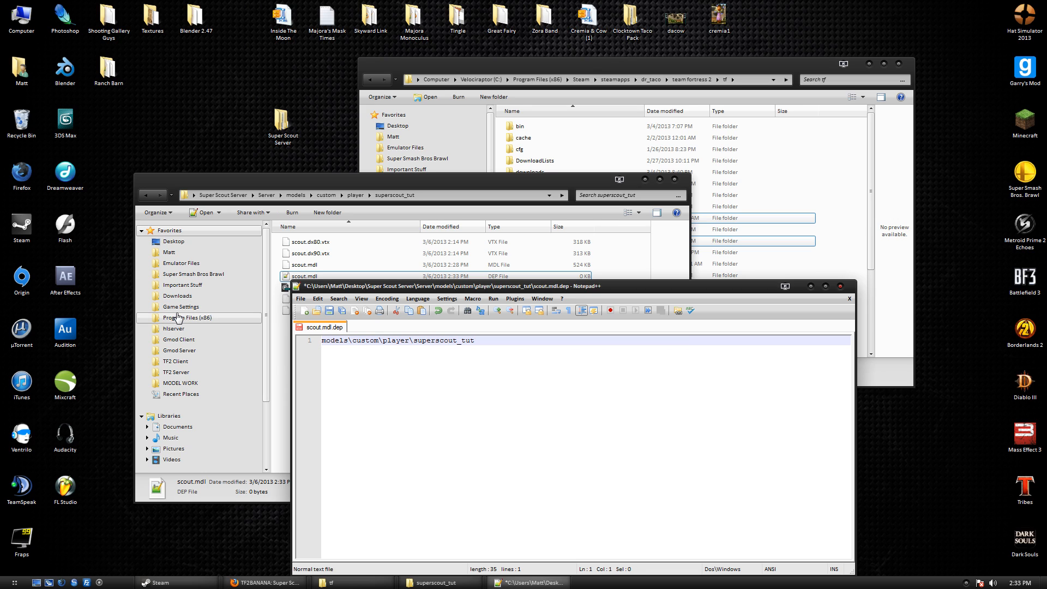
key(End)
key(ctrl+s)
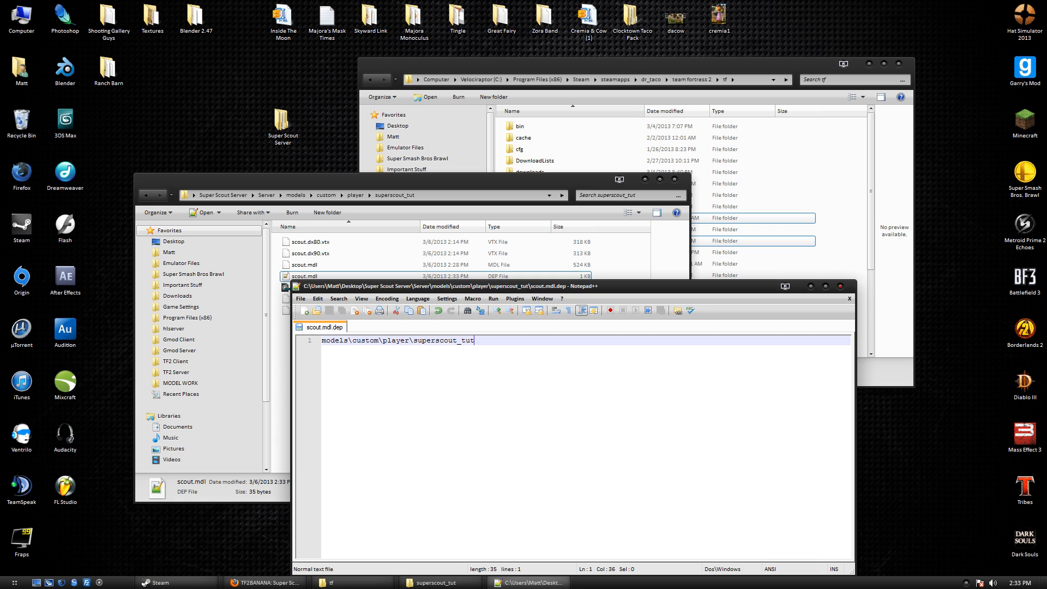
Append a trailing backslash to get models\custom\player\superscout_tut\, save, and start line 2.
drag(366, 341, 477, 342)
click(339, 340)
click(352, 352)
click(480, 344)
text(\)
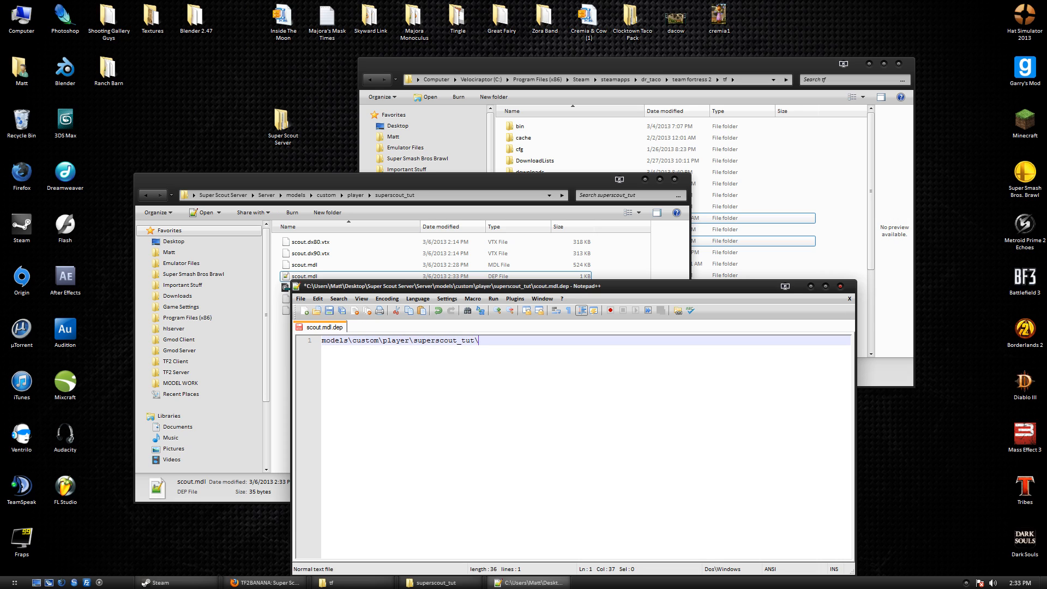
drag(479, 341, 321, 341)
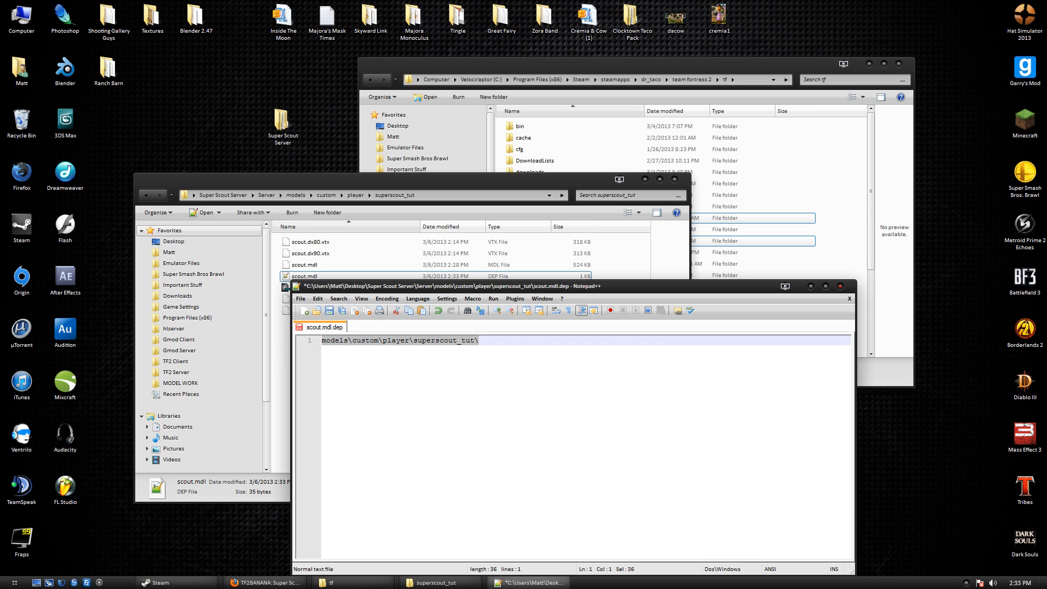
key(ctrl+s)
click(482, 344)
key(Return)
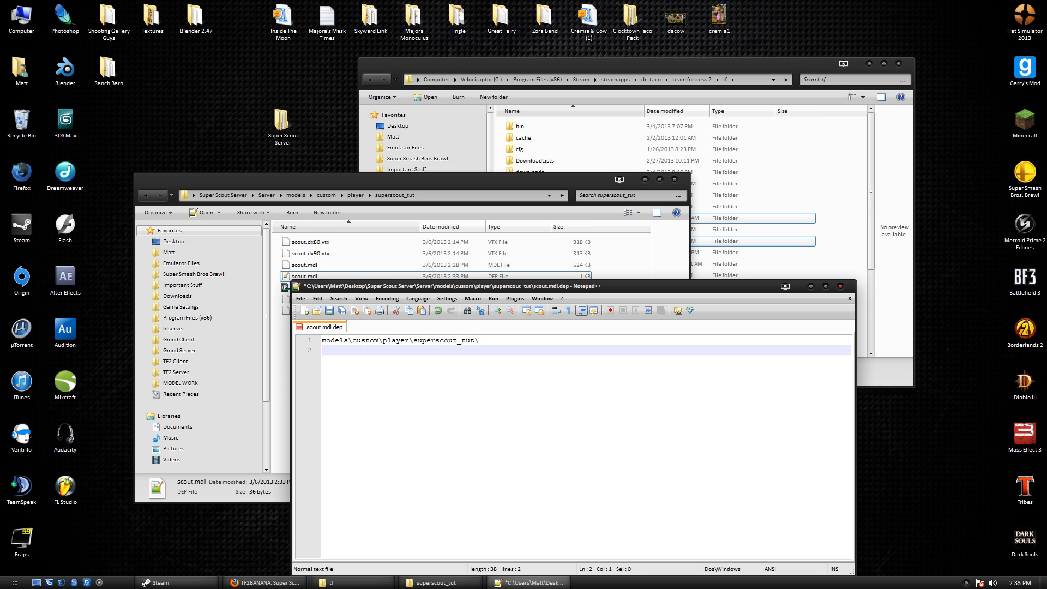
click(338, 276)
click(327, 310)
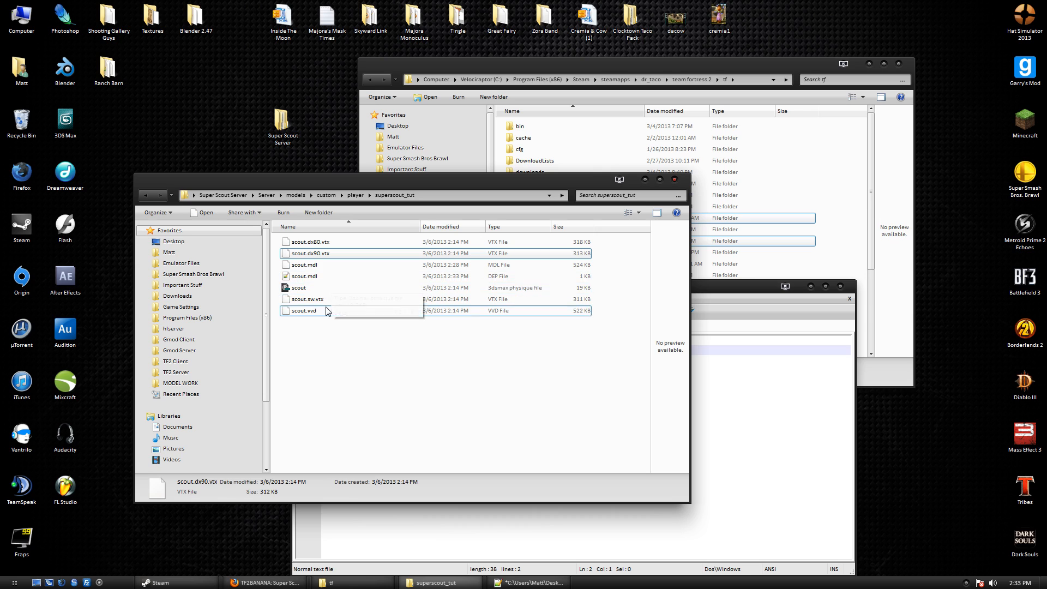
Copy the names of all seven model files and paste them into scout.mdl.dep.
shift+click(326, 242)
right_click(328, 243)
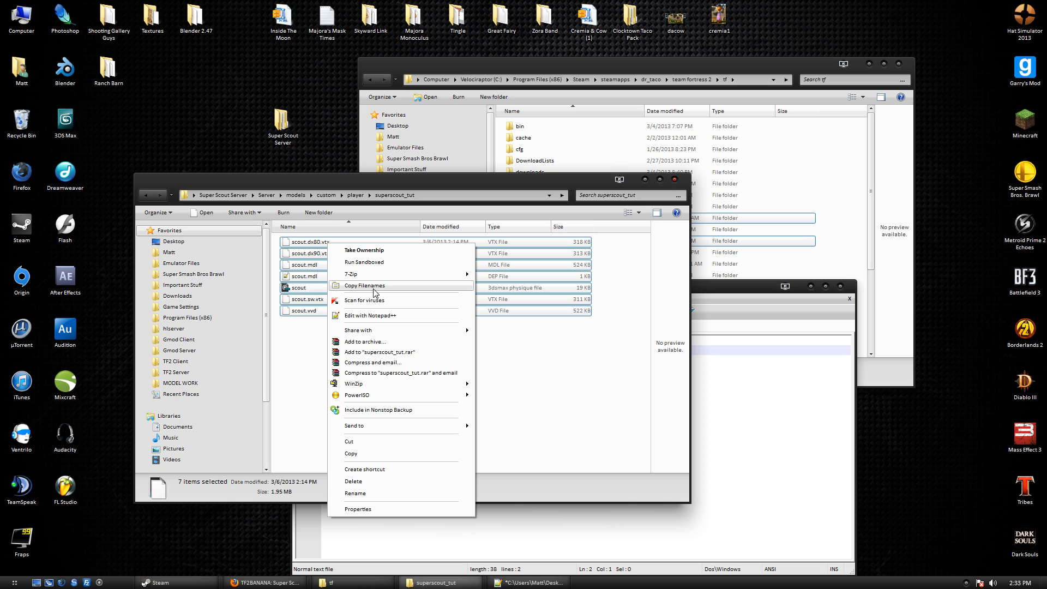
click(377, 287)
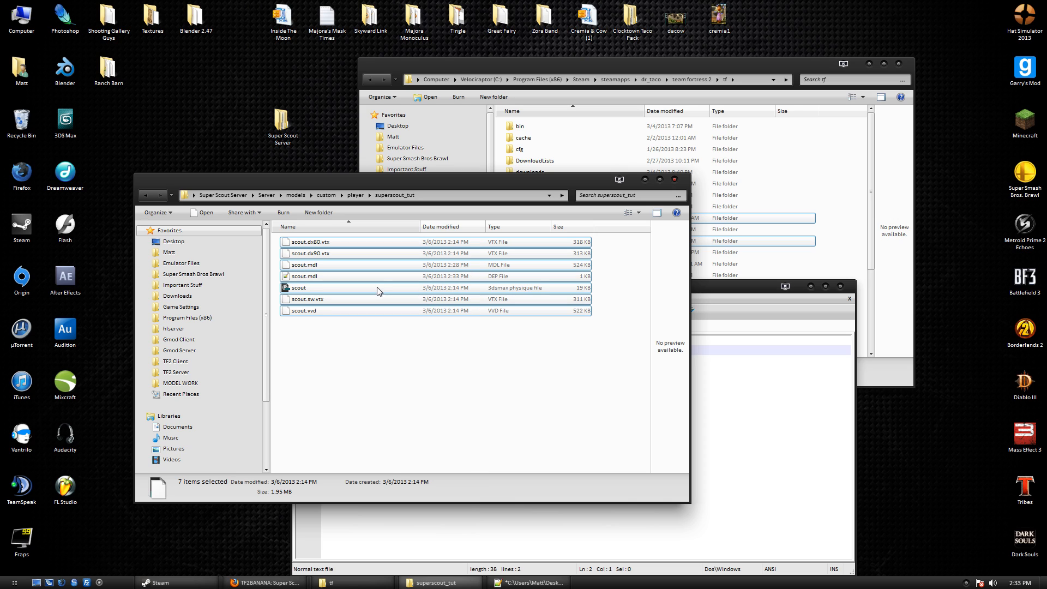
click(697, 517)
key(ctrl+v)
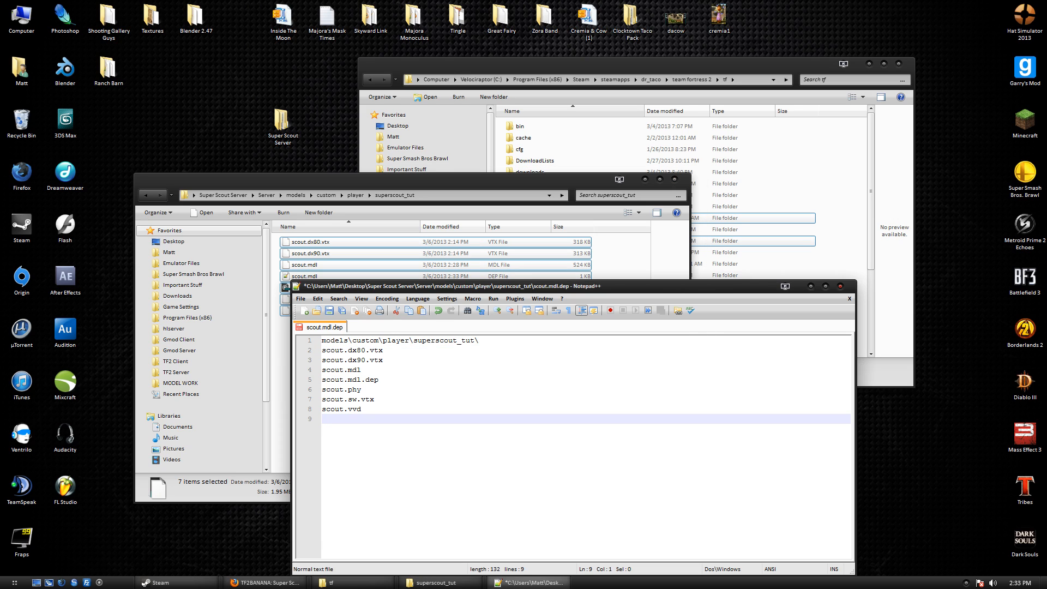
Cut the folder path from line 1 and prefix it to each filename line.
drag(479, 340, 322, 340)
key(ctrl+x)
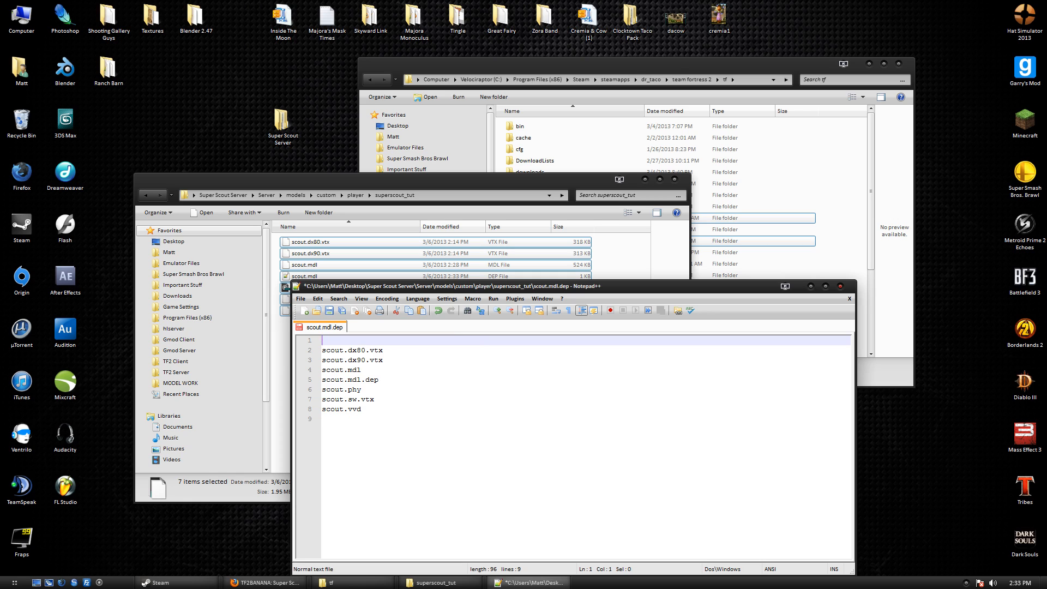
click(322, 350)
key(ctrl+v)
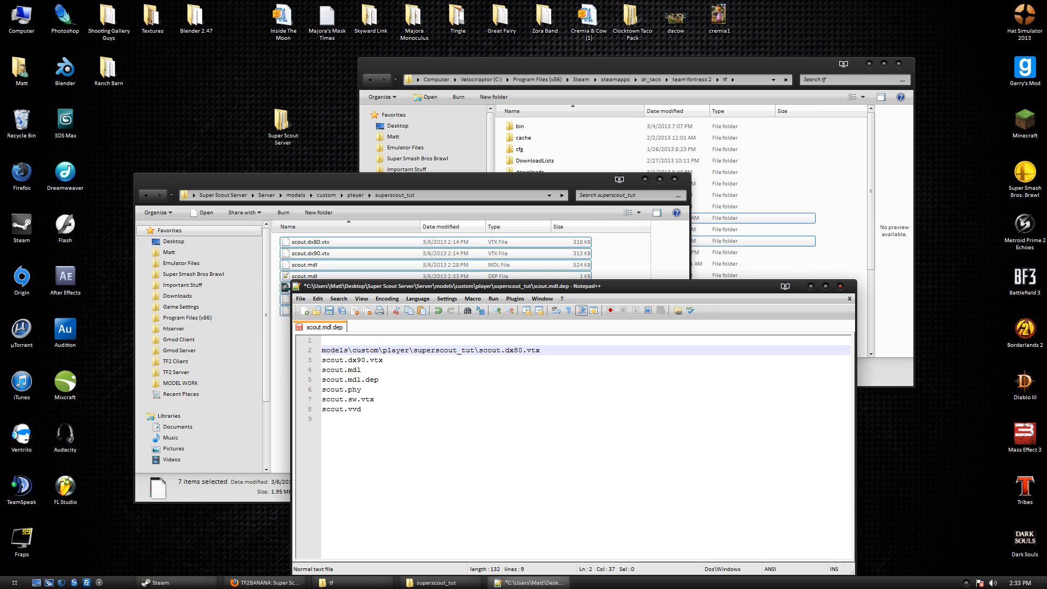
key(Home)
key(Down)
key(ctrl+v)
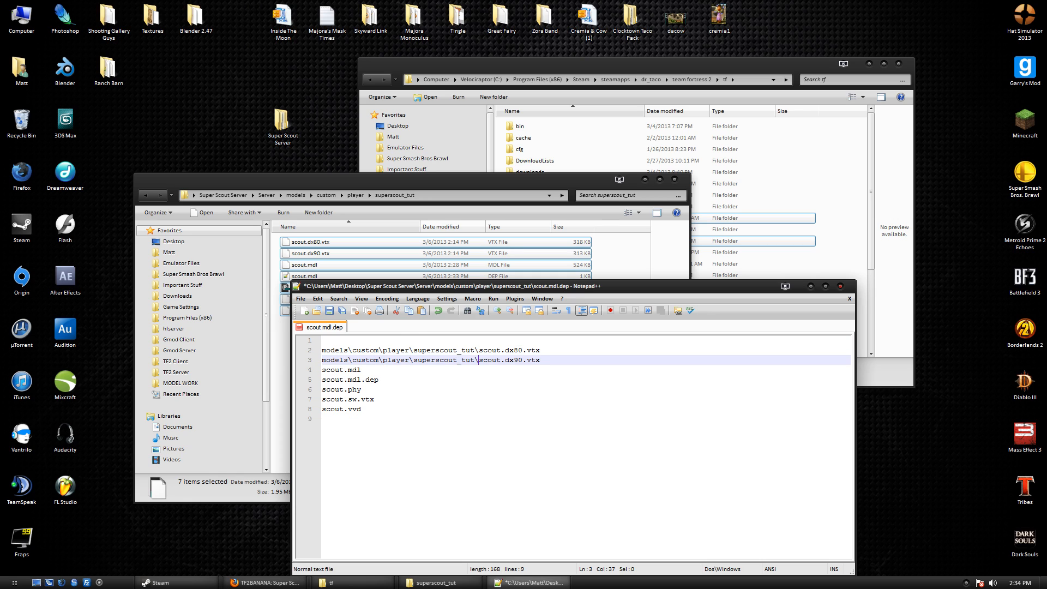
click(324, 370)
key(ctrl+v)
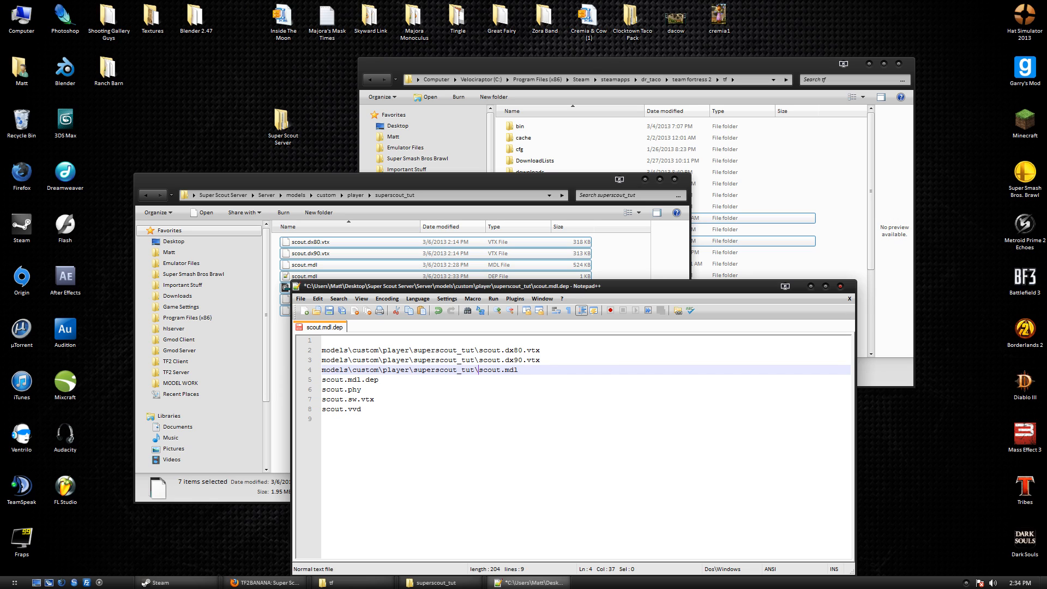
key(Home)
key(Down)
key(ctrl+v)
key(Home)
key(Down)
key(ctrl+v)
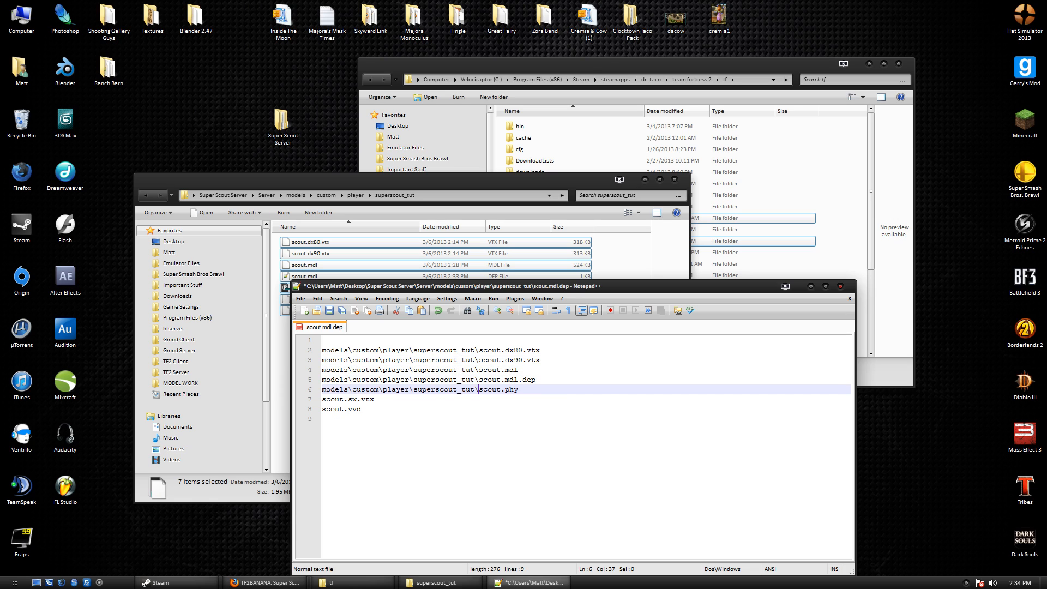
key(Home)
key(Down)
key(ctrl+v)
key(Home)
key(Down)
key(ctrl+v)
Remove the scout.mdl.dep entry and the blank first line, then save.
drag(537, 380, 297, 383)
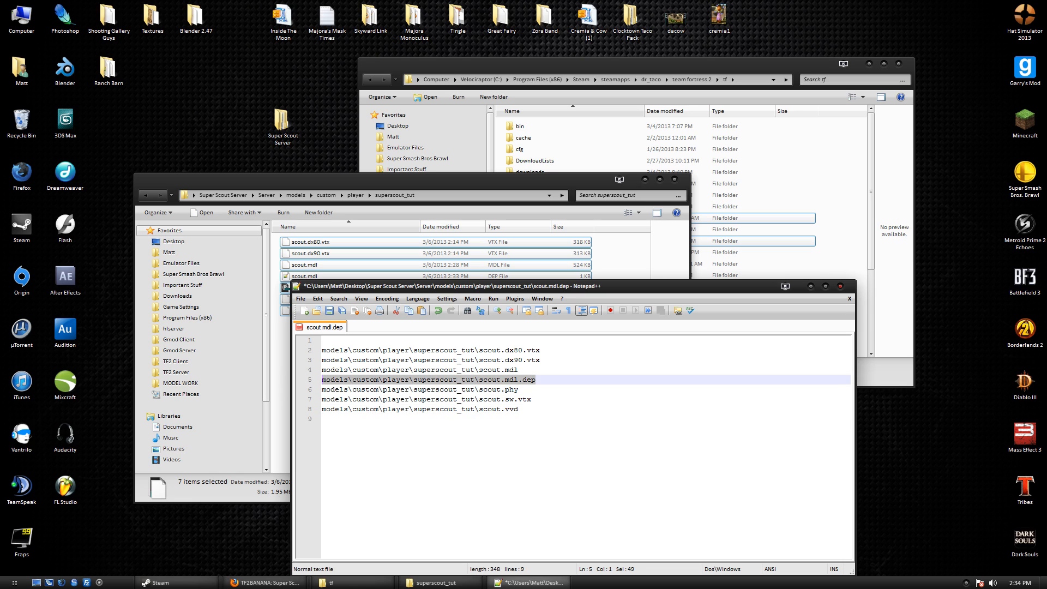
key(BackSpace)
key(BackSpace)
key(ctrl+s)
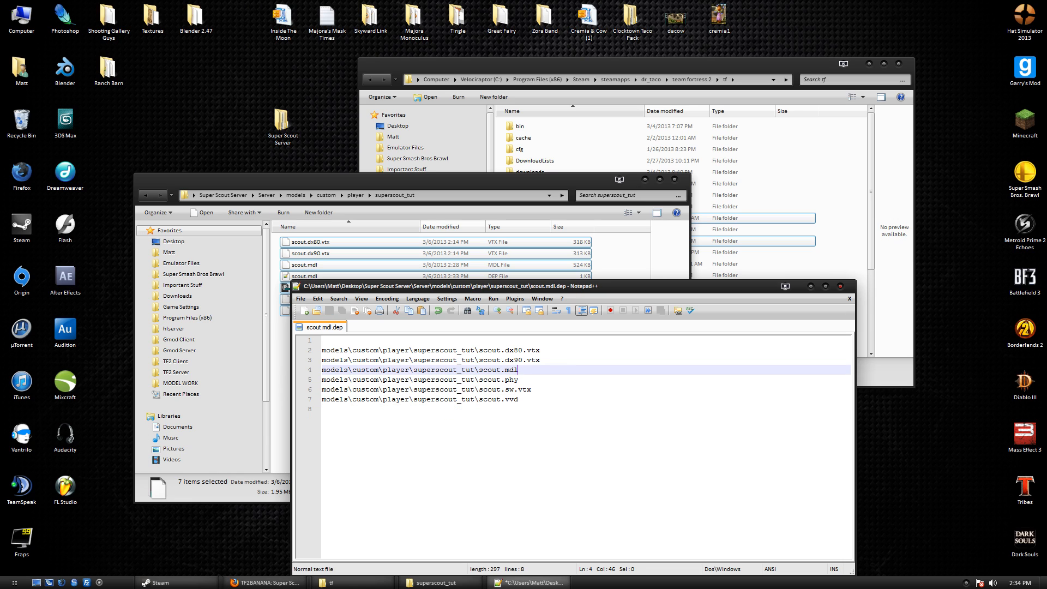
key(ctrl+a)
click(331, 350)
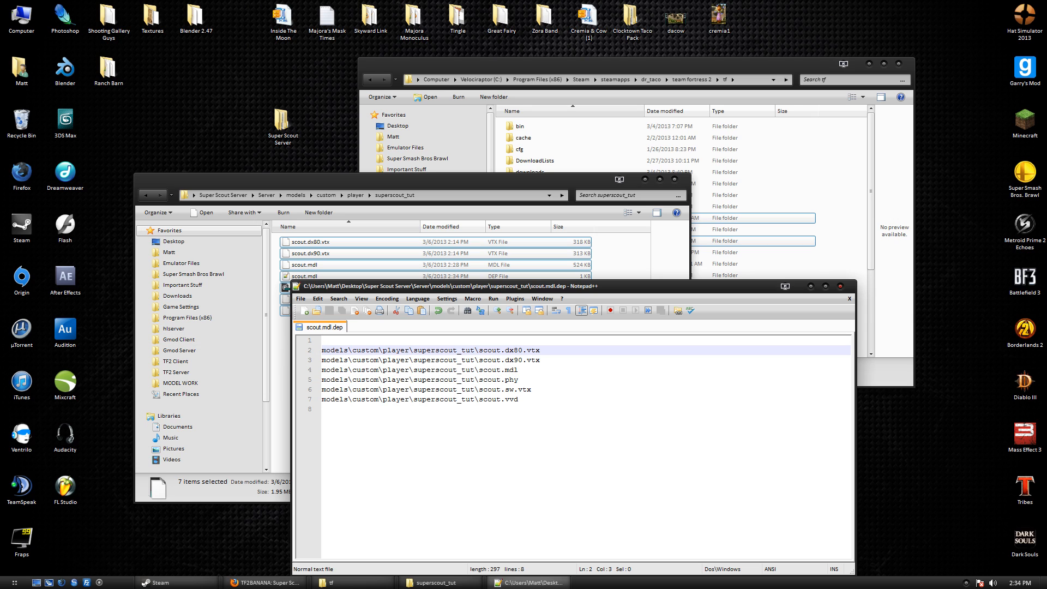
key(BackSpace)
key(ctrl+s)
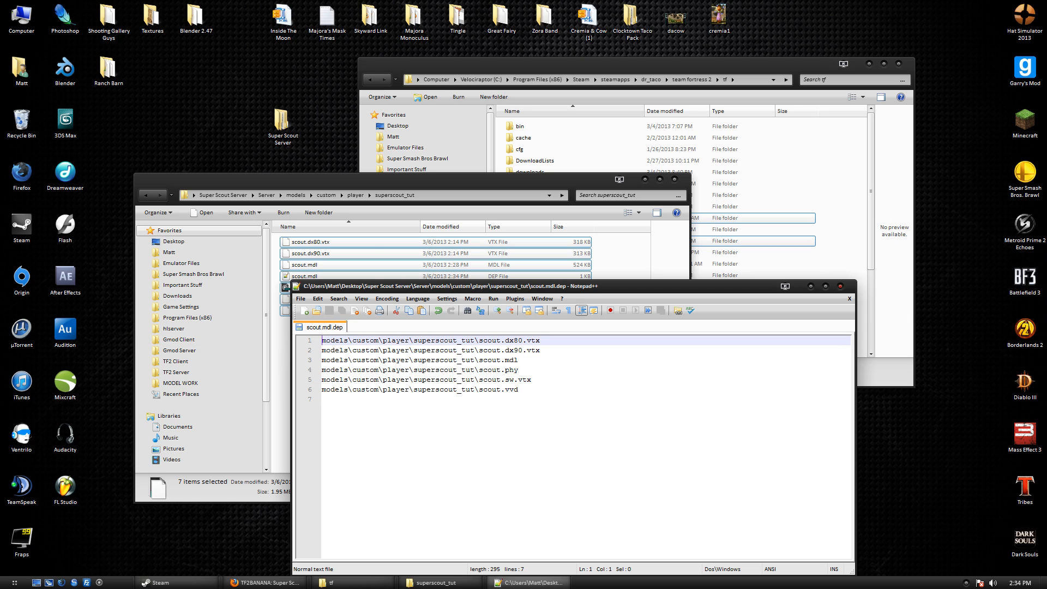
Paste the superscout_tut material folder path onto line 7, trimmed to start at materials, and save.
click(277, 197)
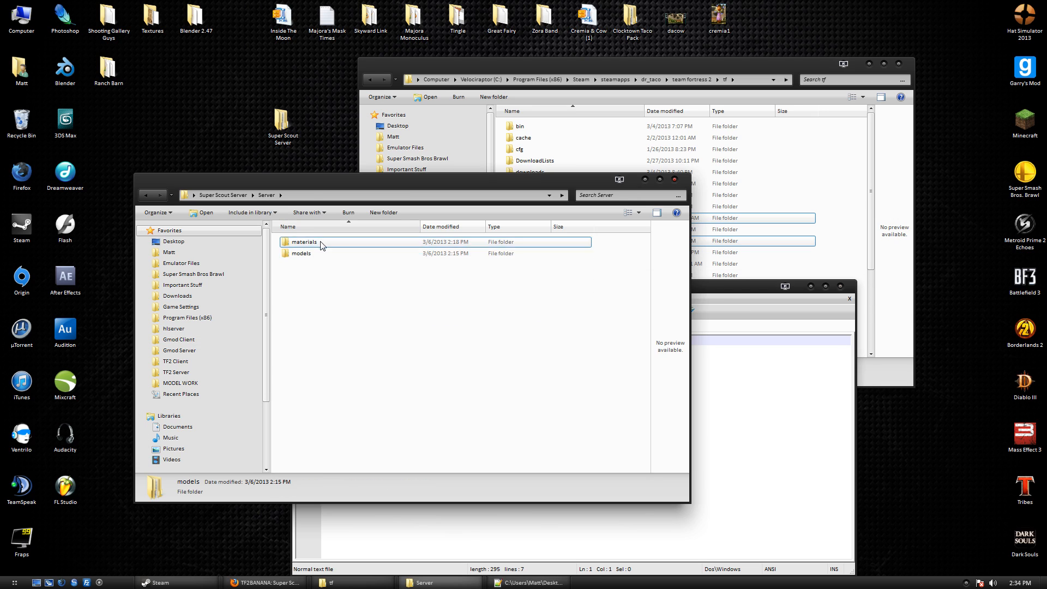
double_click(319, 241)
double_click(319, 242)
double_click(320, 243)
double_click(320, 242)
click(469, 196)
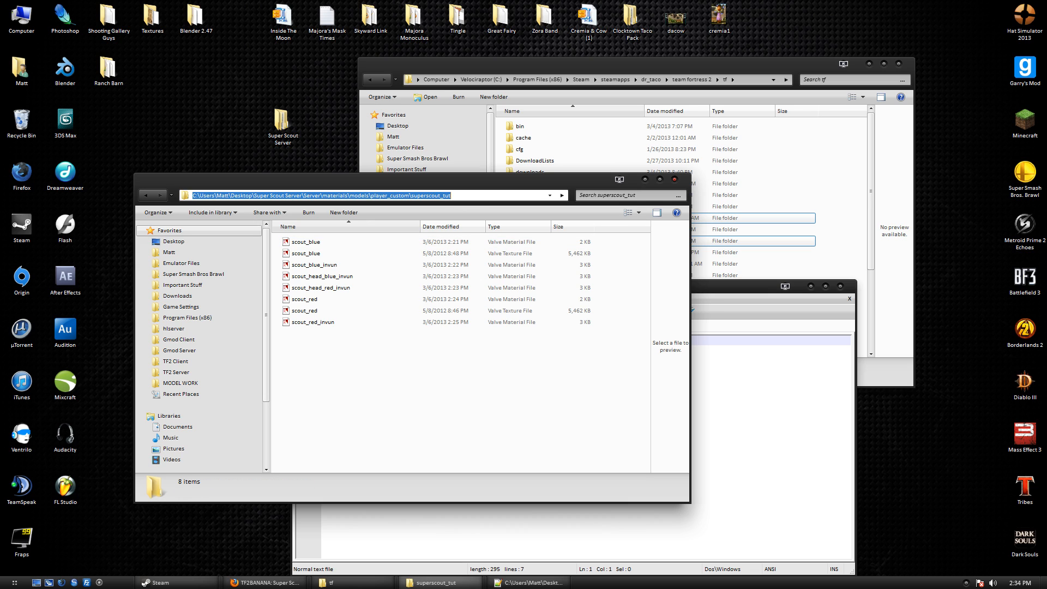
click(764, 414)
key(ctrl+v)
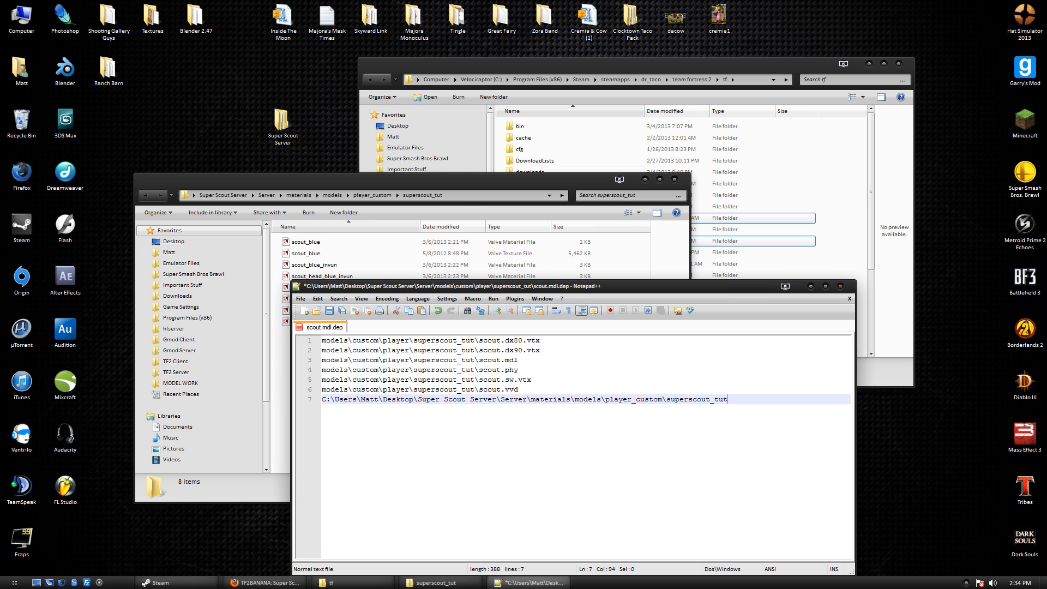
drag(532, 399, 322, 399)
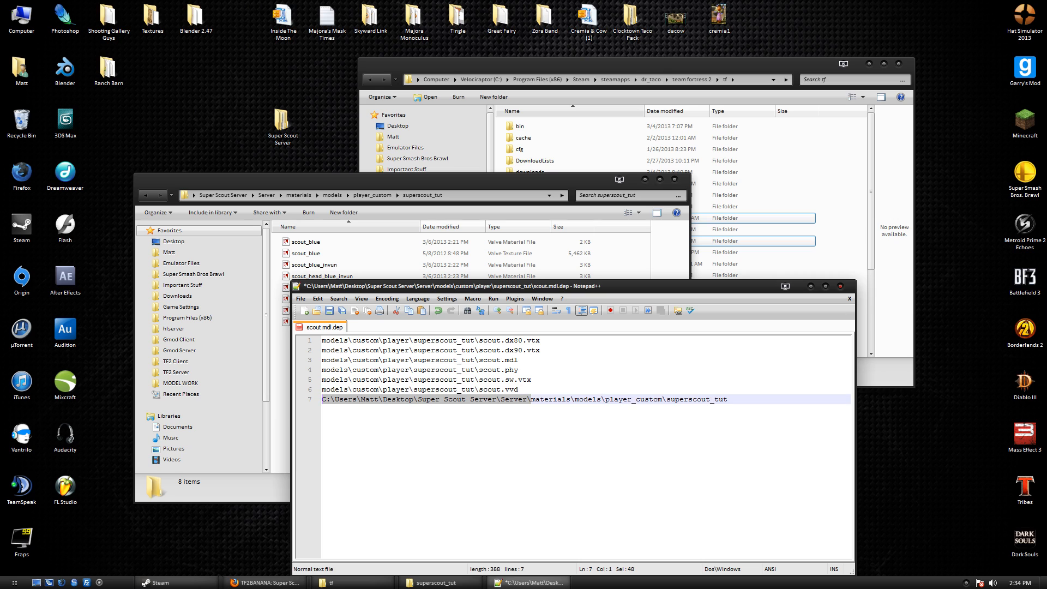
key(Delete)
key(ctrl+s)
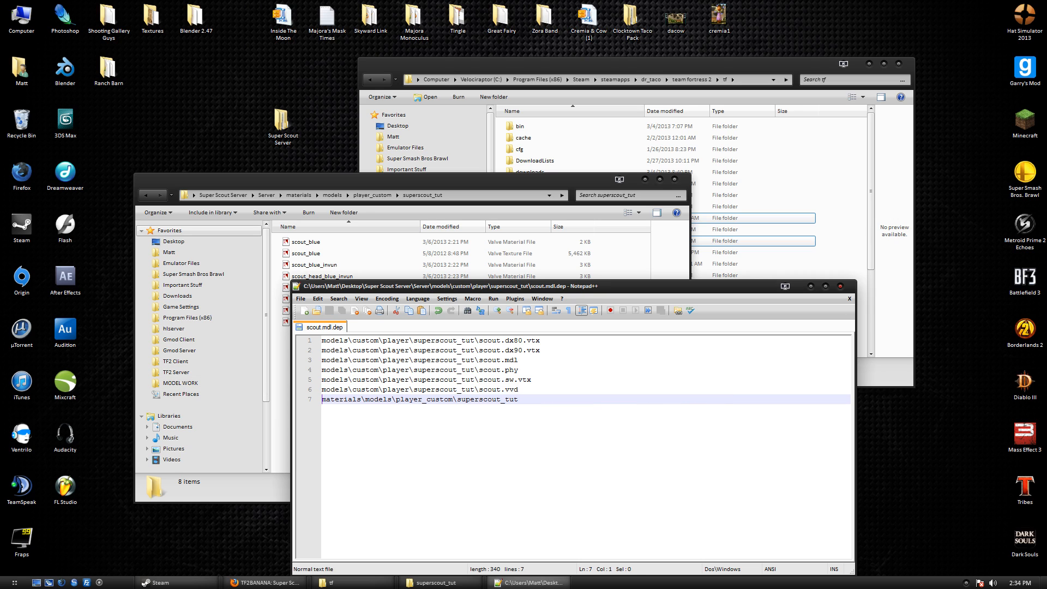
End the materials path with a backslash and add blank lines around it.
click(519, 400)
text(\)
click(518, 390)
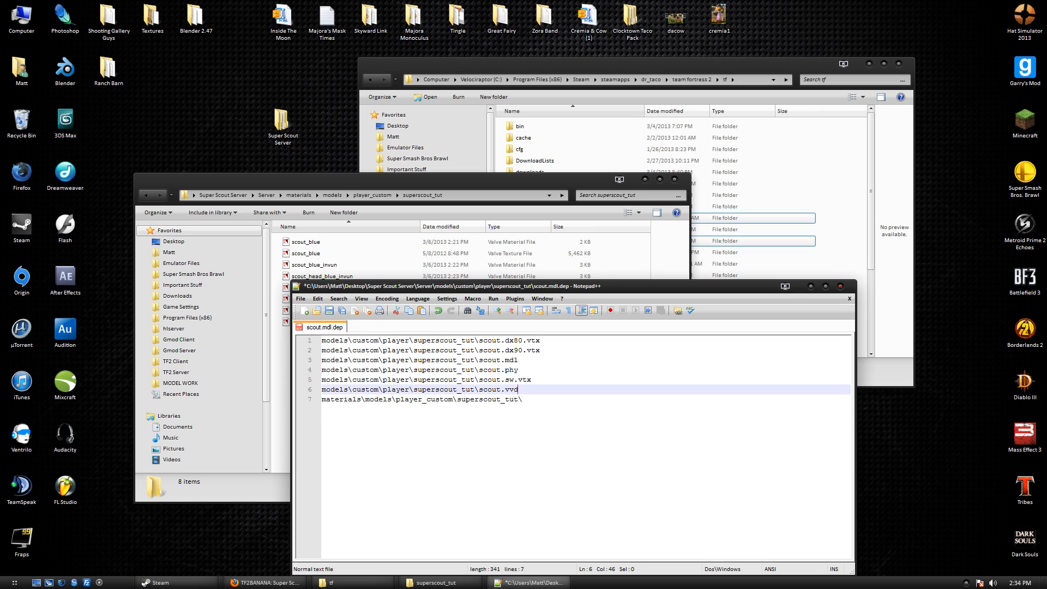
key(Return)
click(522, 409)
key(Return)
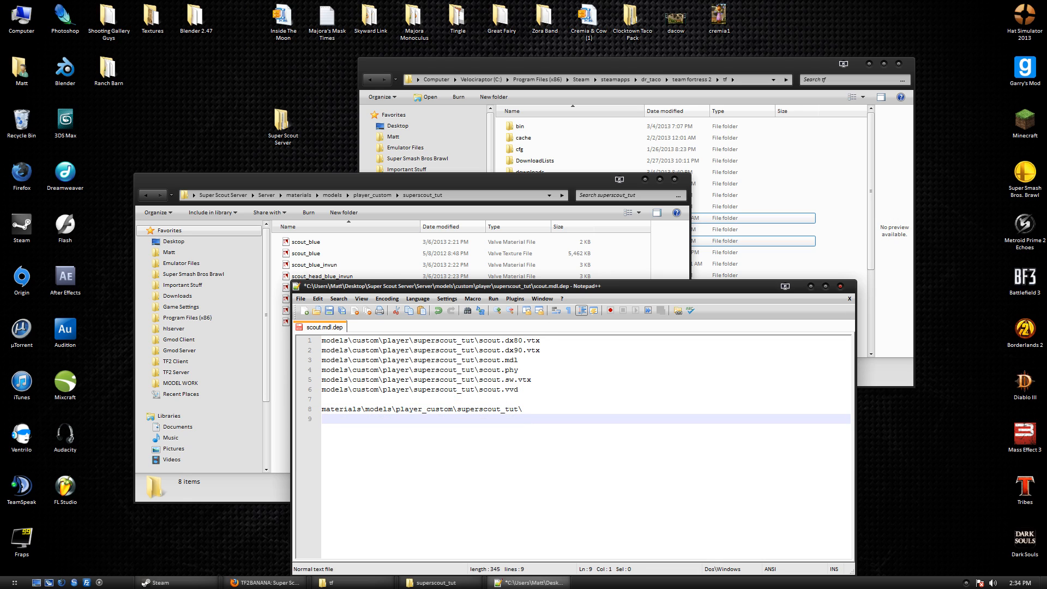
Copy the eight superscout_tut material file names from Explorer and paste them below the path.
click(351, 240)
shift+click(357, 323)
right_click(359, 322)
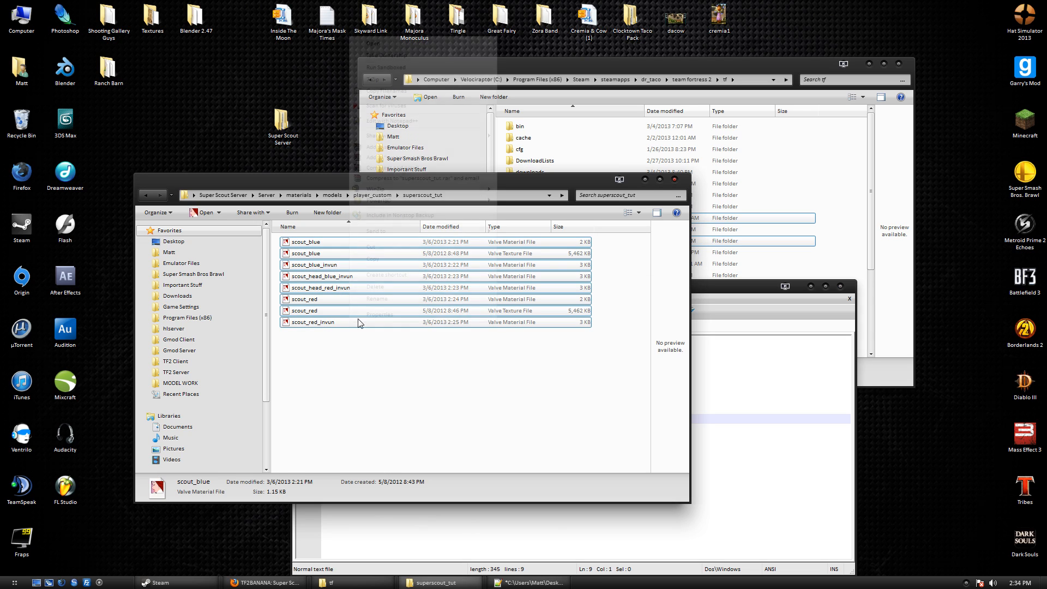
click(383, 91)
click(731, 431)
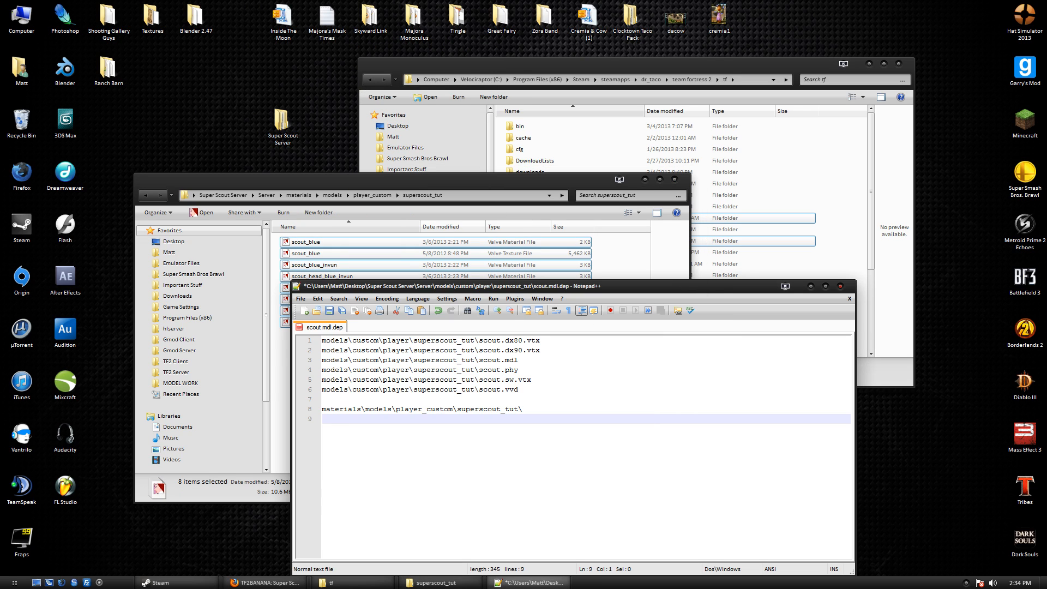
key(ctrl+v)
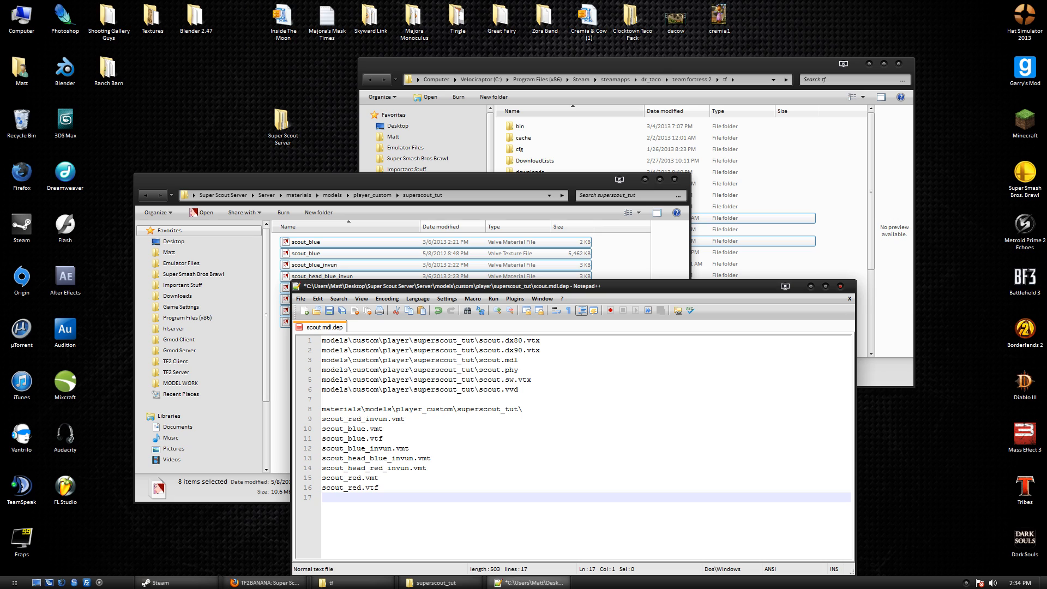
Prefix each material file name with the materials\models\player_custom\superscout_tut\ path.
drag(523, 409, 322, 409)
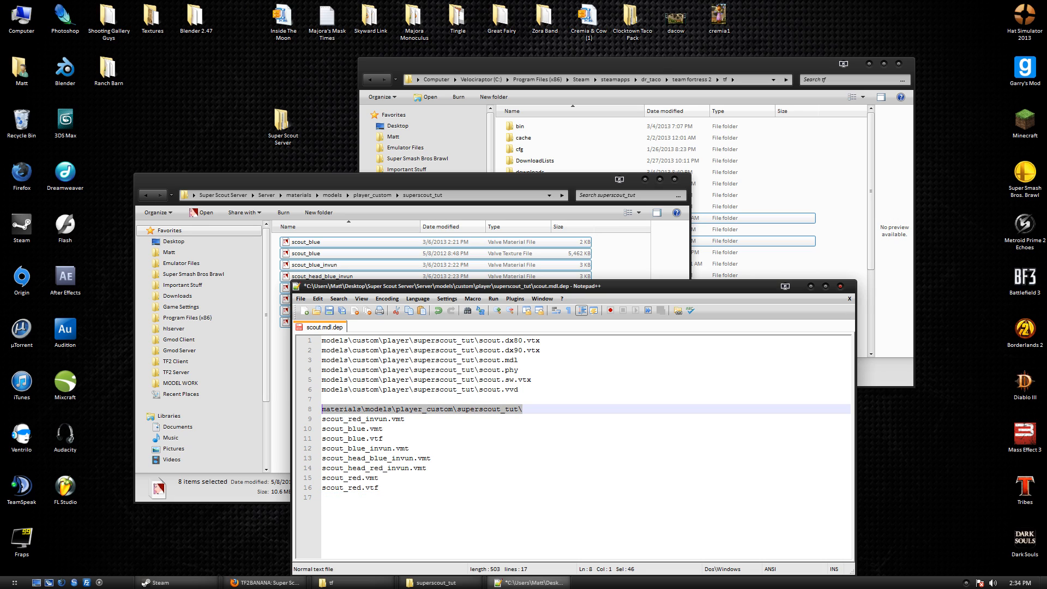
key(ctrl+x)
click(323, 419)
key(ctrl+v)
key(Home)
key(Down)
key(ctrl+v)
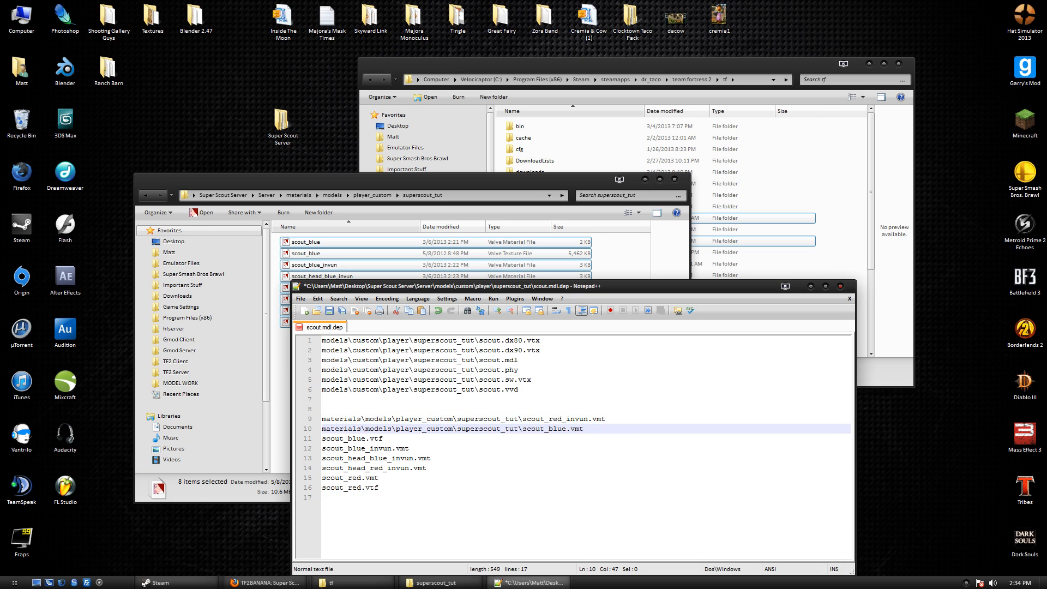
key(Home)
key(Down)
key(ctrl+v)
key(Home)
key(Down)
key(ctrl+v)
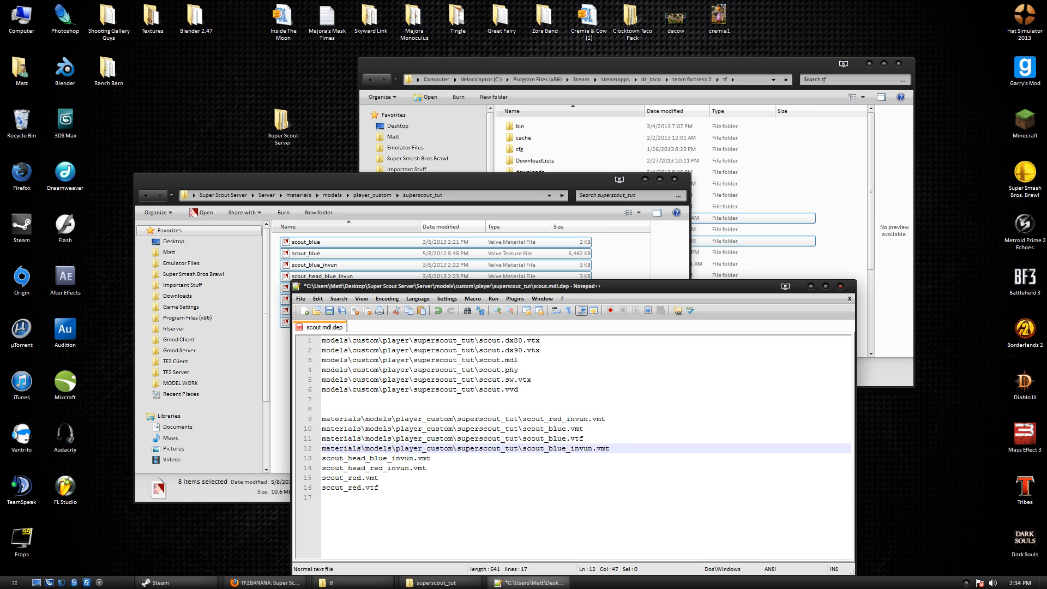
key(Home)
key(Down)
key(ctrl+v)
key(ctrl+v)
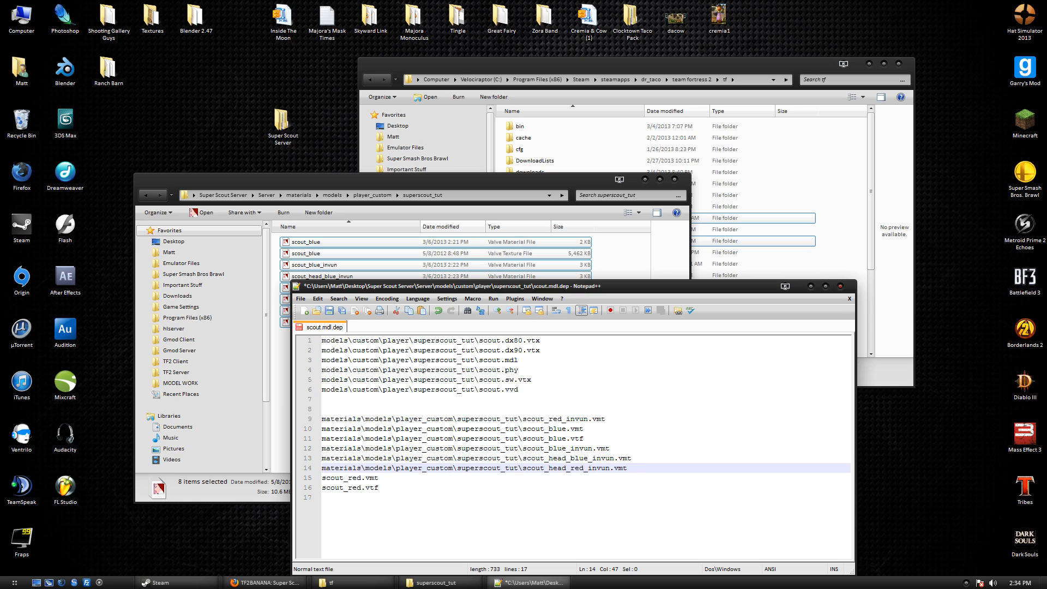
key(Down)
key(Home)
Prefix the last material lines, remove the blank lines, and save the 14-line list.
key(ctrl+v)
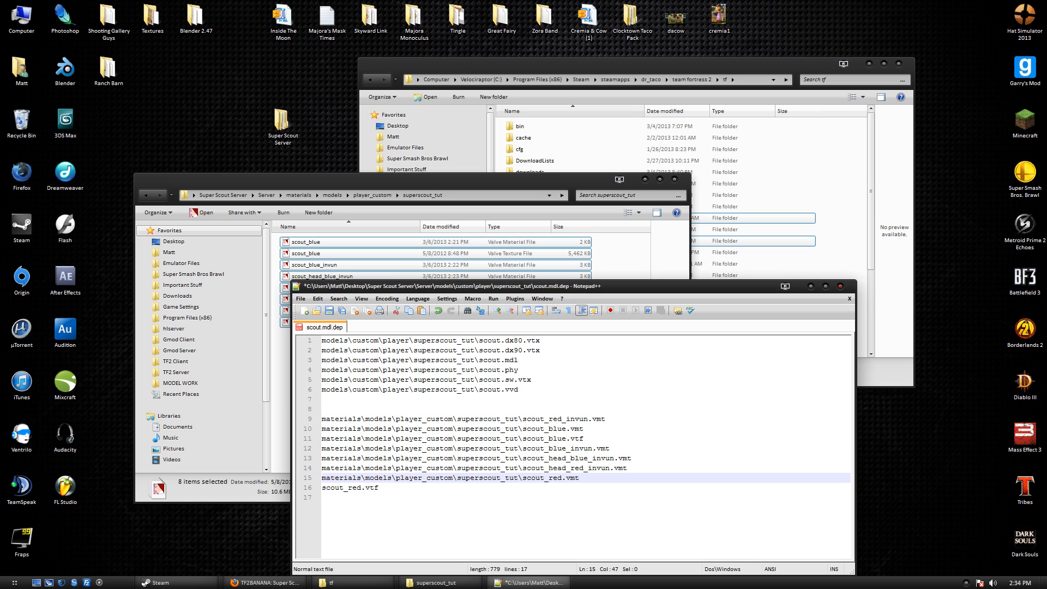
click(323, 488)
key(ctrl+v)
click(322, 409)
key(BackSpace)
key(BackSpace)
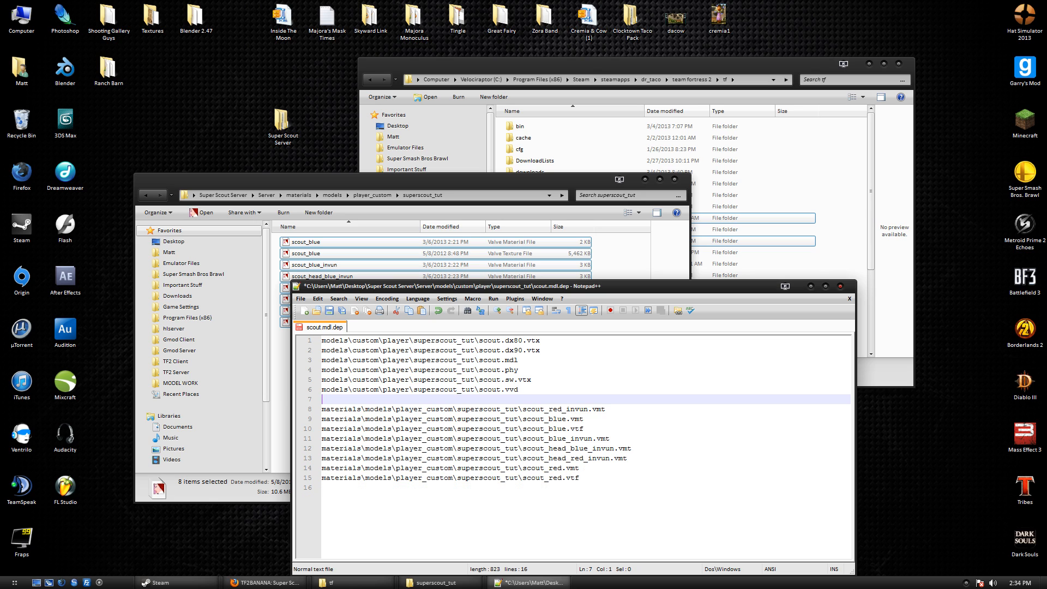
key(ctrl+s)
click(323, 478)
drag(322, 478, 322, 340)
click(323, 477)
Remove the trailing empty line and undo an accidental edit to the scout.phy path.
key(BackSpace)
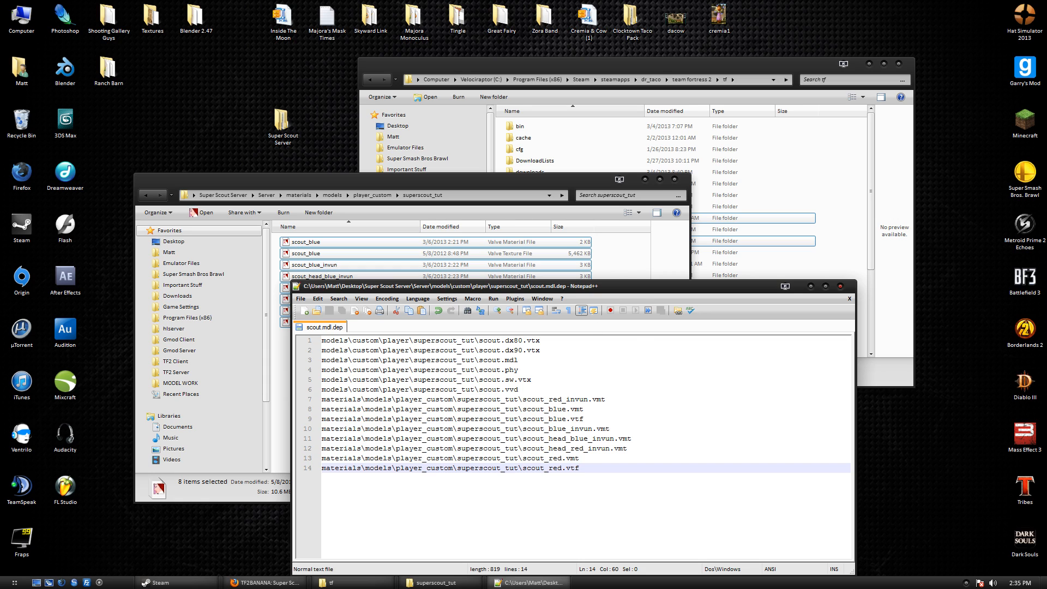
drag(560, 391, 558, 382)
click(557, 371)
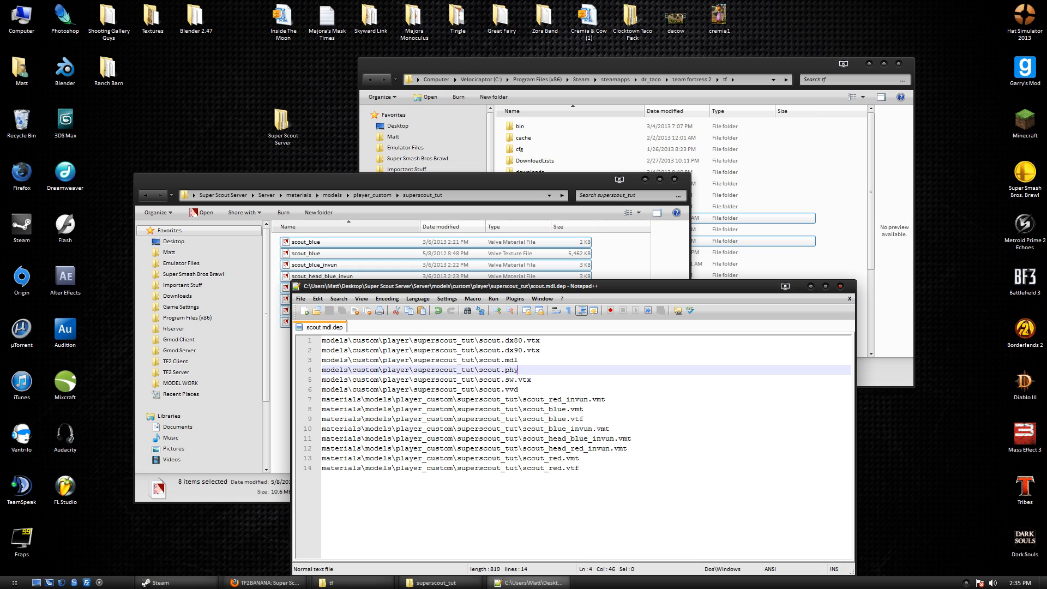
key(BackSpace)
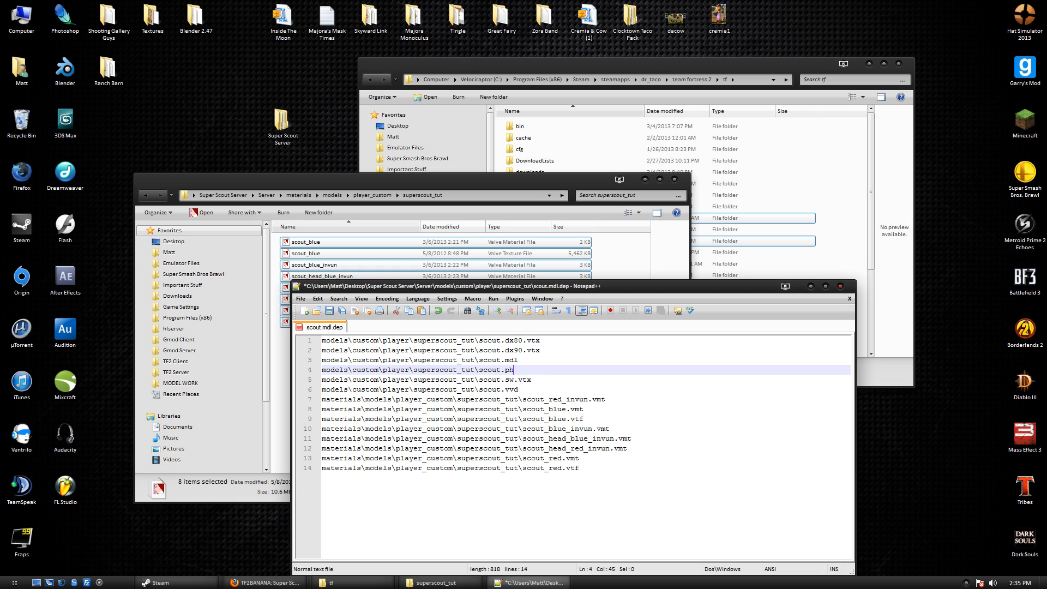
drag(514, 371, 322, 370)
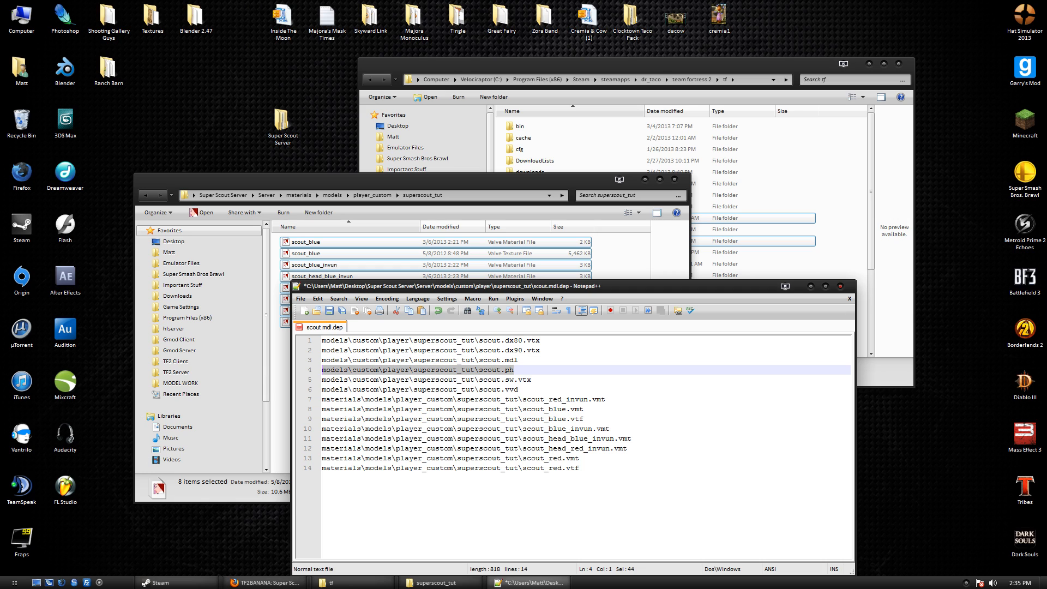
key(ctrl+z)
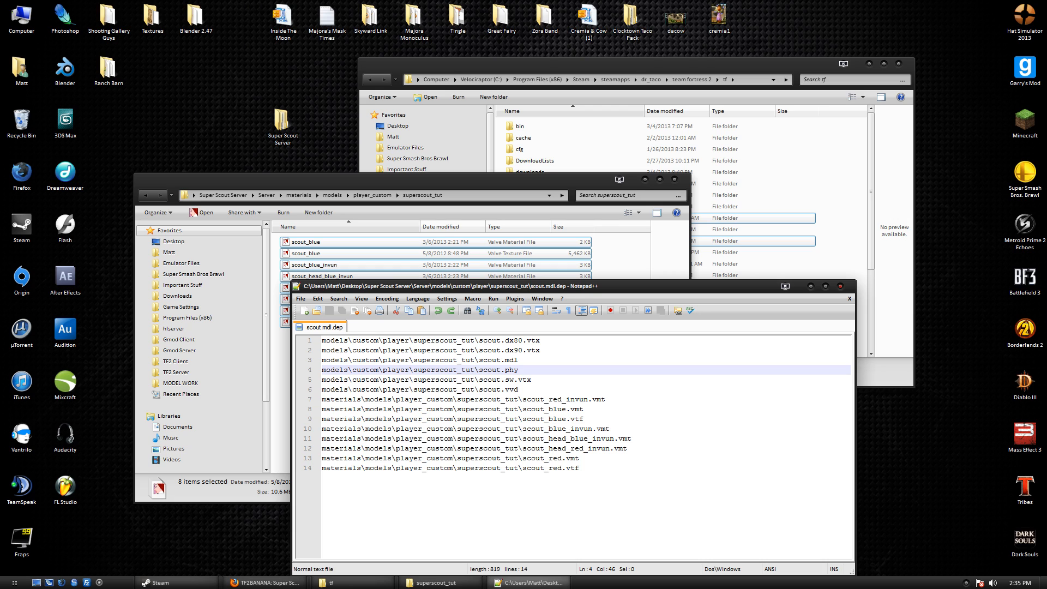
Check the path endings, fix line 14 back to scout_red.vtf, and save scout.mdl.dep.
click(518, 360)
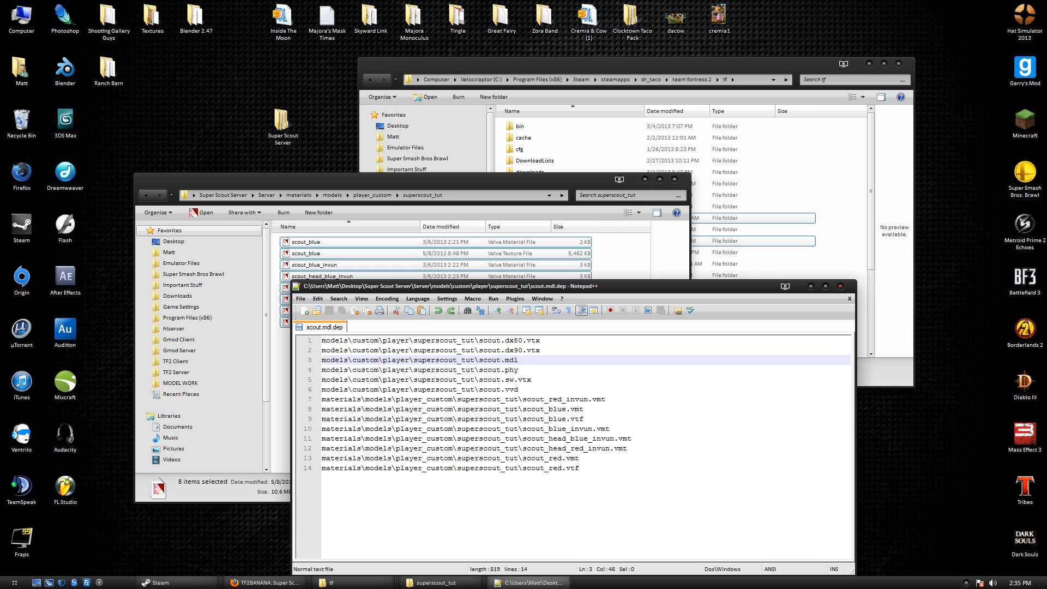
click(518, 370)
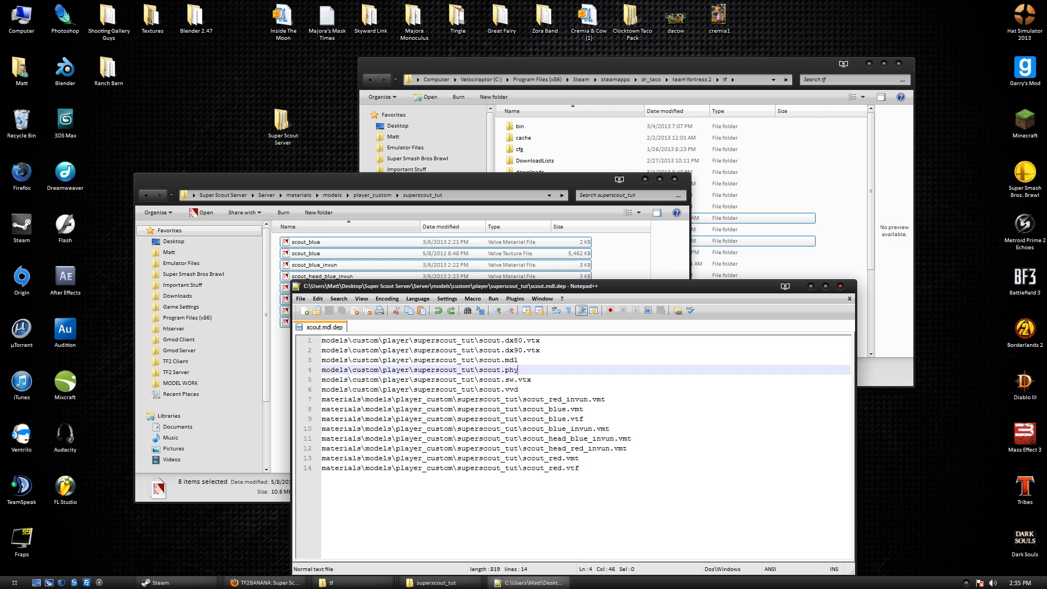
click(518, 361)
key(BackSpace)
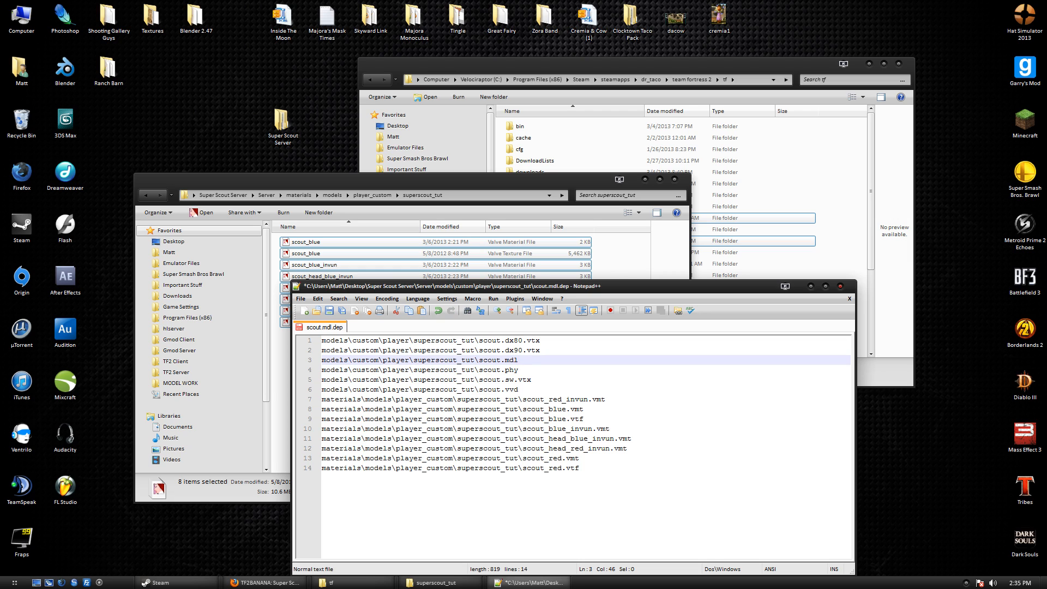
click(580, 469)
key(ctrl+s)
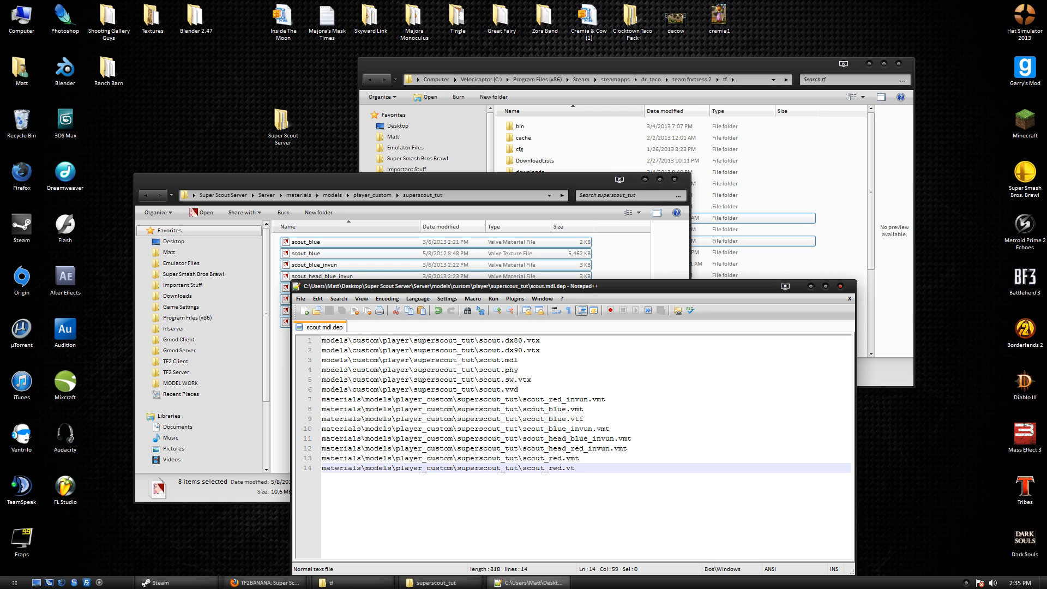
text(fd)
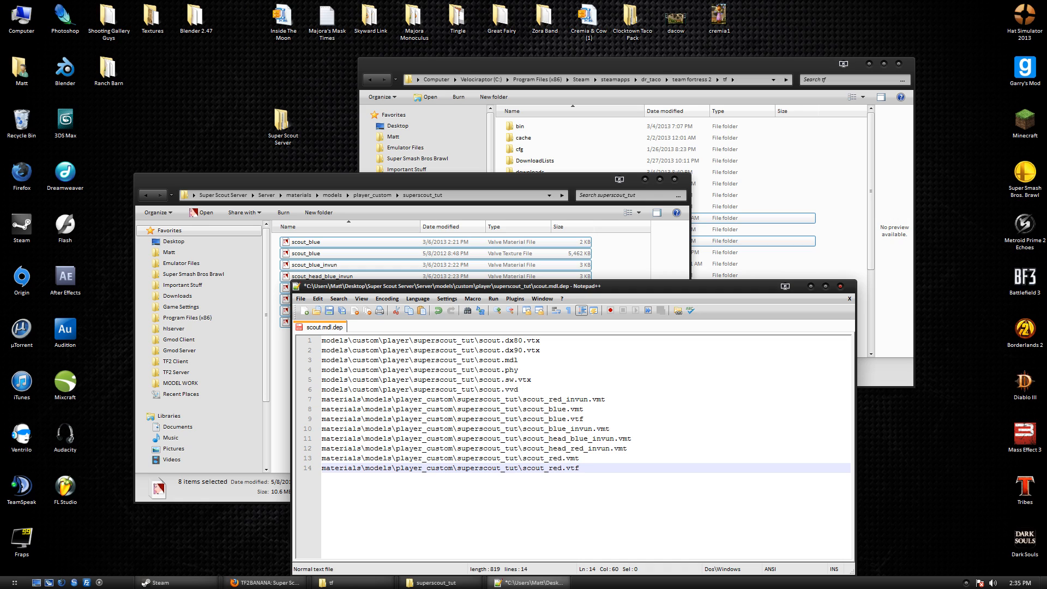
key(ctrl+s)
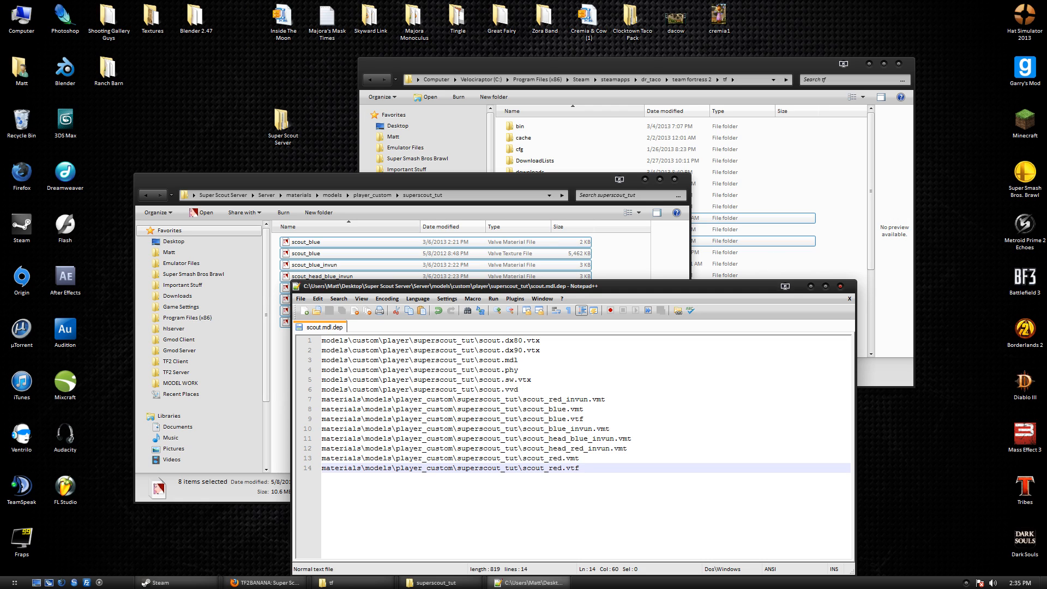
drag(581, 469, 335, 429)
Preview scout_blue.vtf in VTFEdit, then close VTFEdit, the scout.mdl.dep tab and Notepad++.
click(581, 470)
double_click(384, 253)
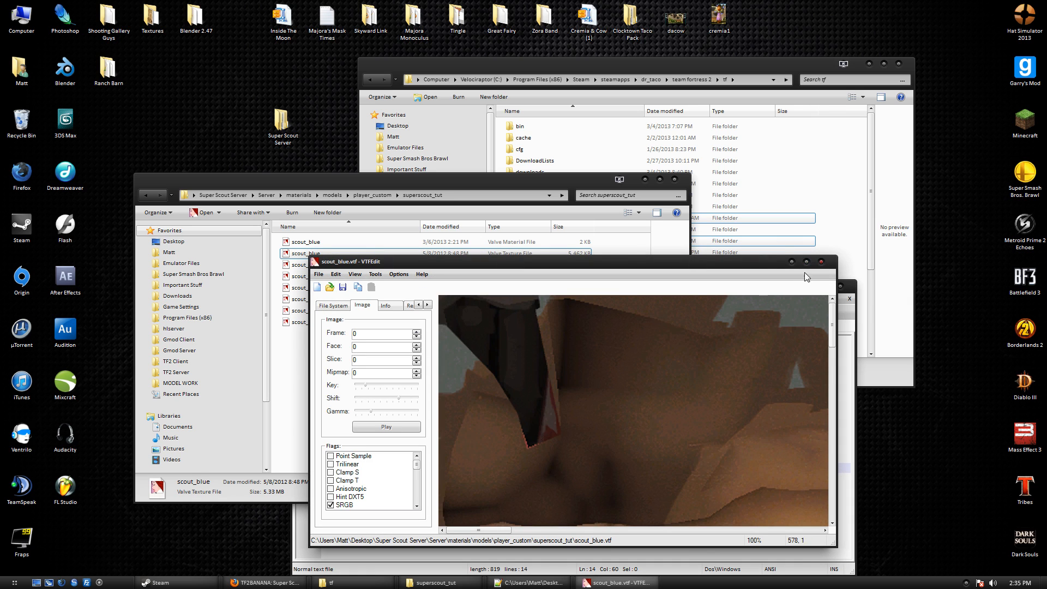
click(822, 263)
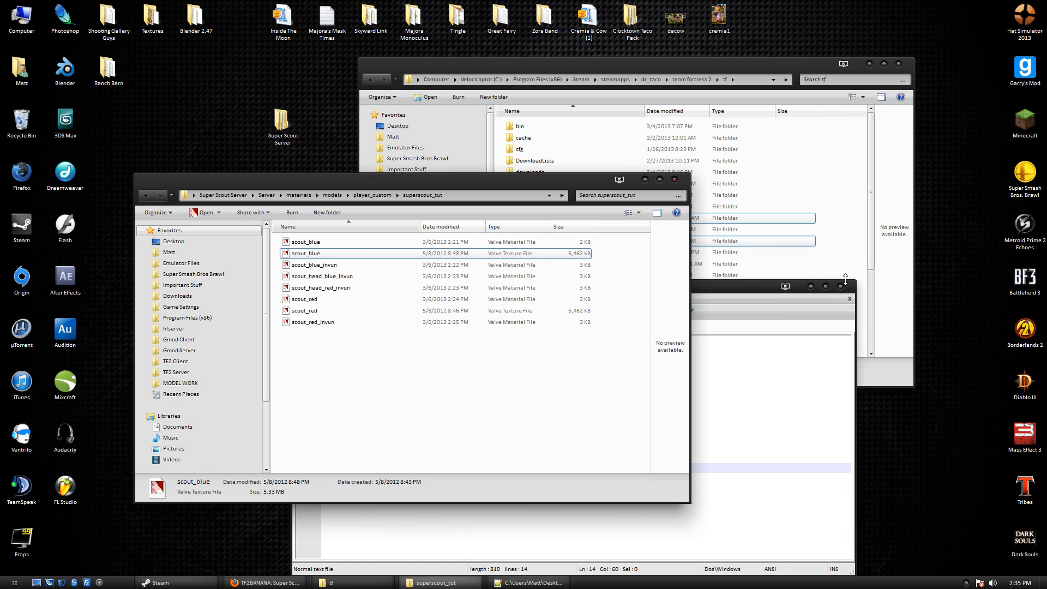
click(758, 491)
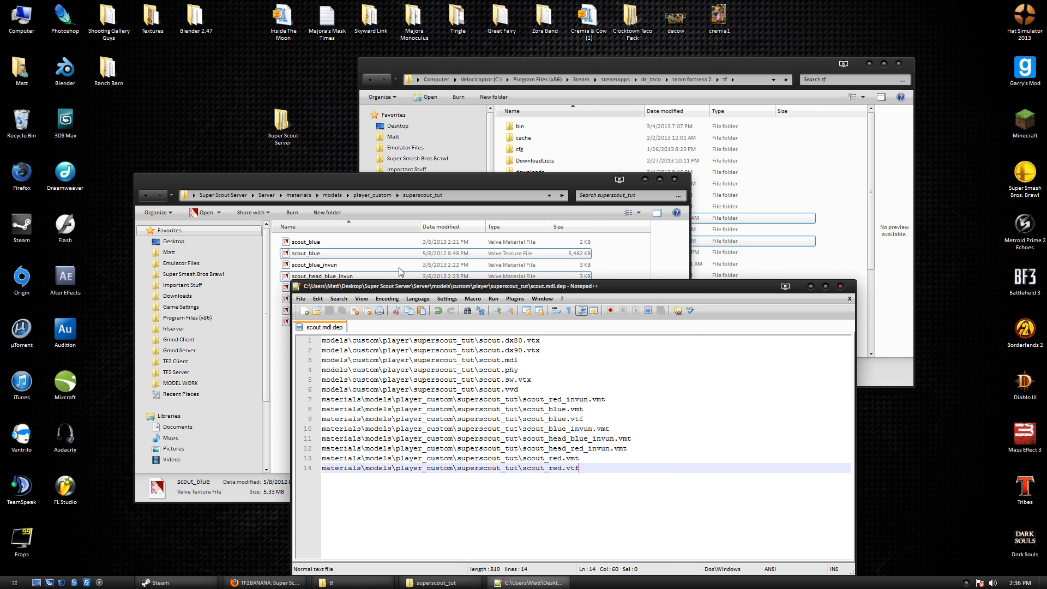
click(840, 286)
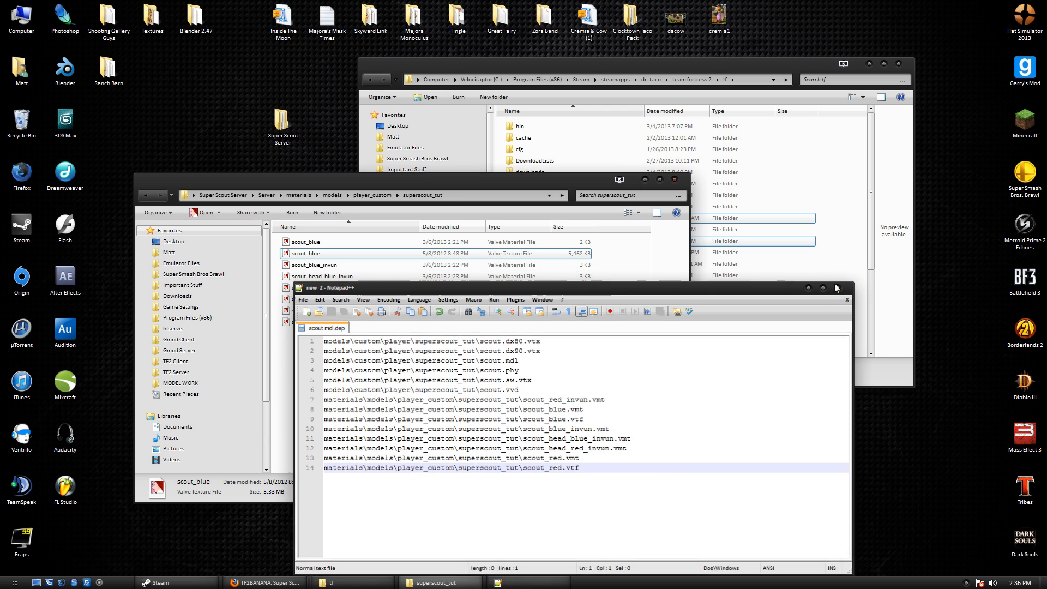
click(267, 195)
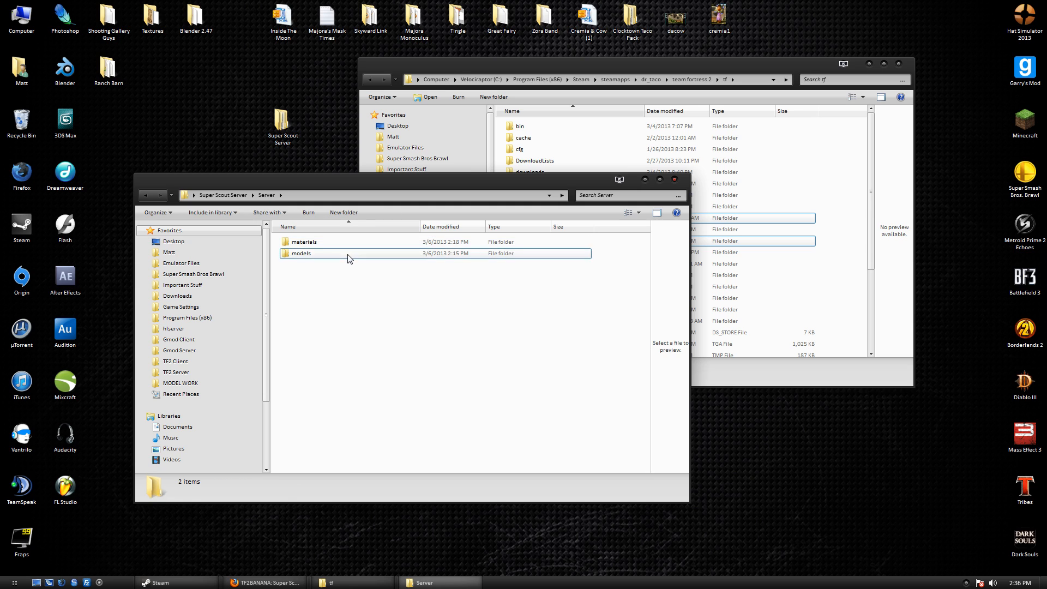
Review the seven superscout_tut model files and the Server's materials and models folders.
double_click(350, 253)
double_click(352, 242)
double_click(352, 242)
double_click(352, 242)
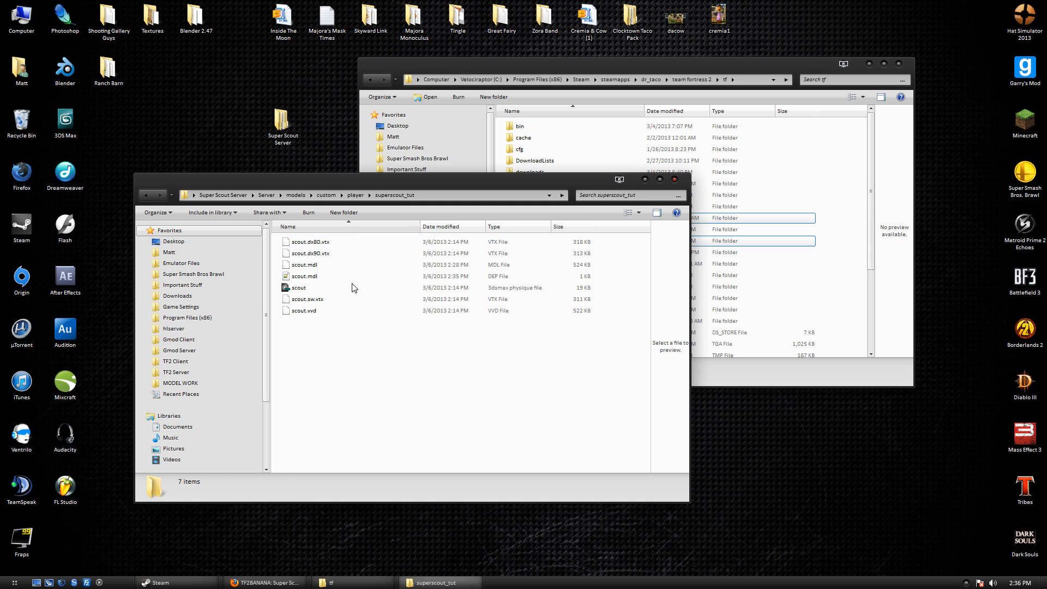
drag(337, 377, 342, 205)
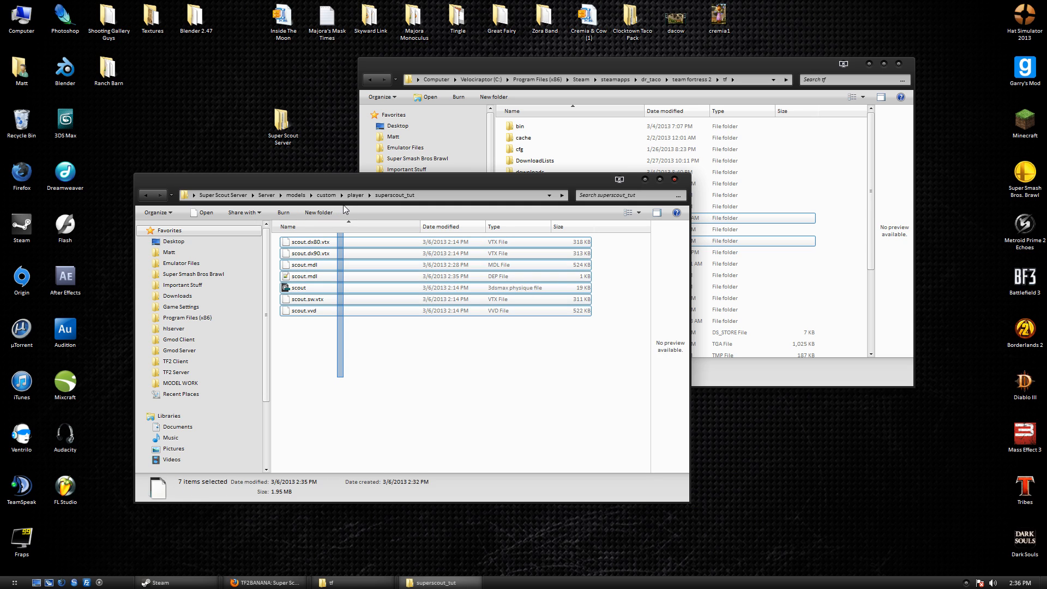
click(230, 200)
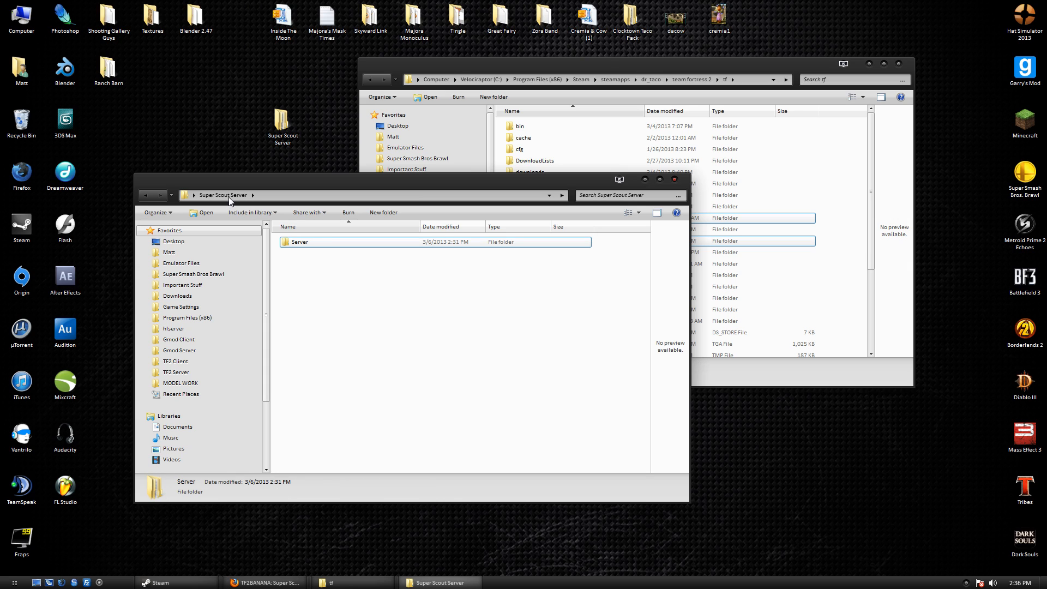
double_click(312, 244)
drag(316, 271, 306, 217)
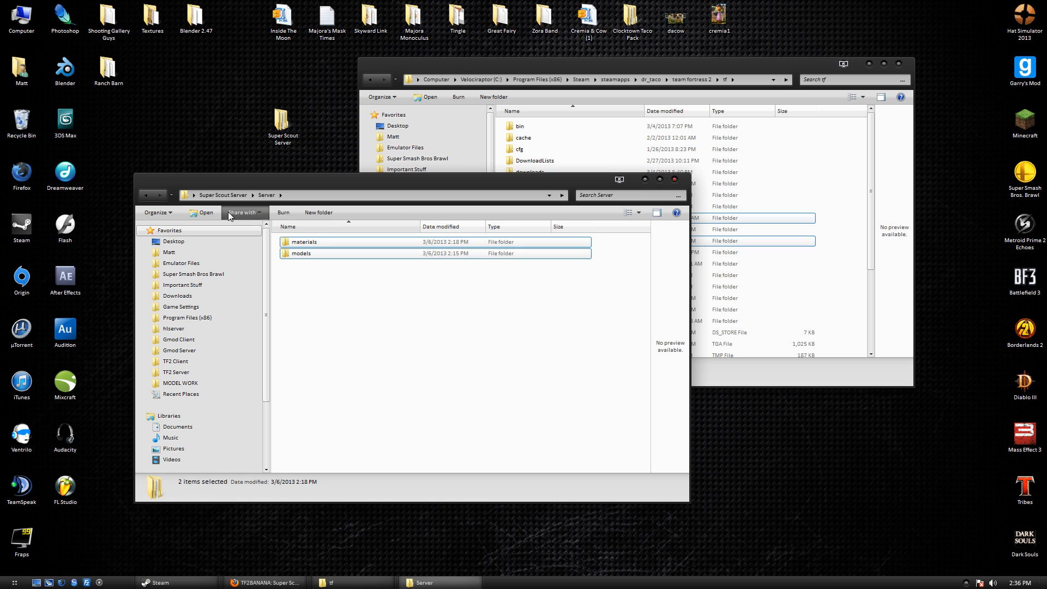
click(219, 194)
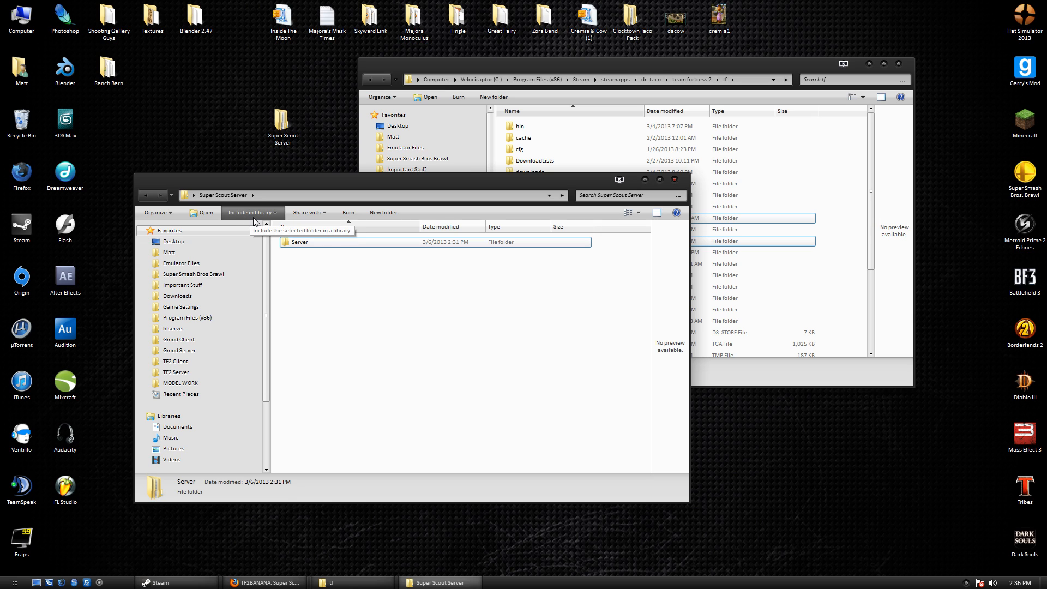
click(452, 283)
Create a new folder named Fast DL in Super Scout Server.
right_click(313, 264)
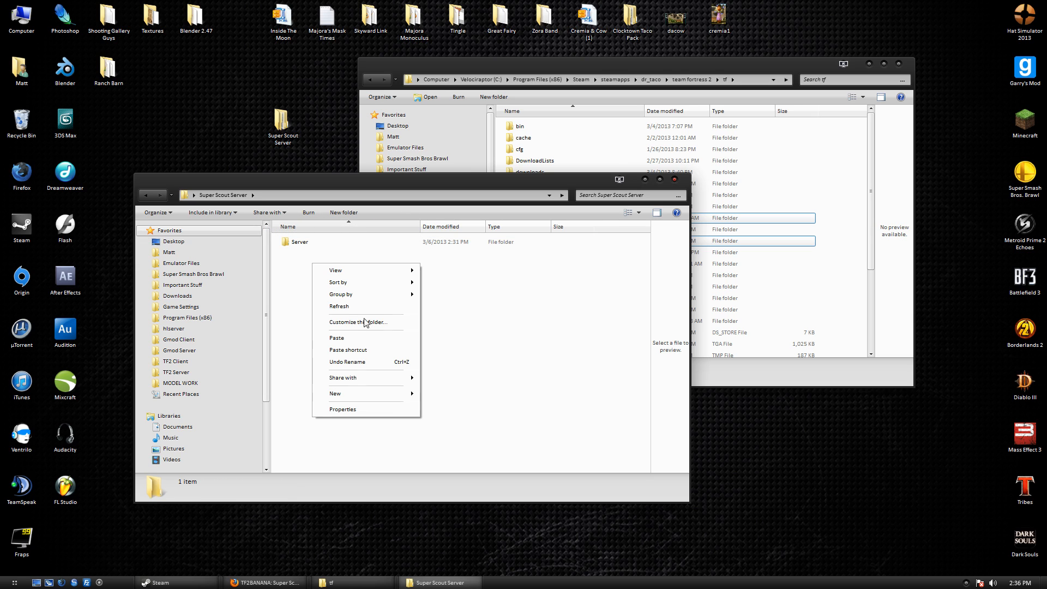
mouse_move(366, 393)
click(463, 198)
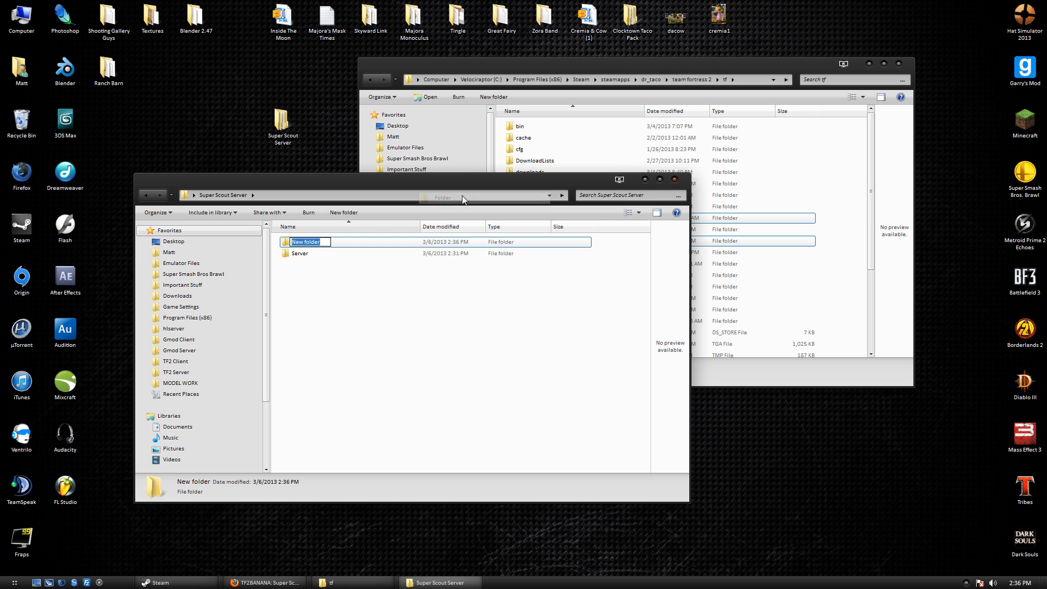
text(Fast DL)
key(Return)
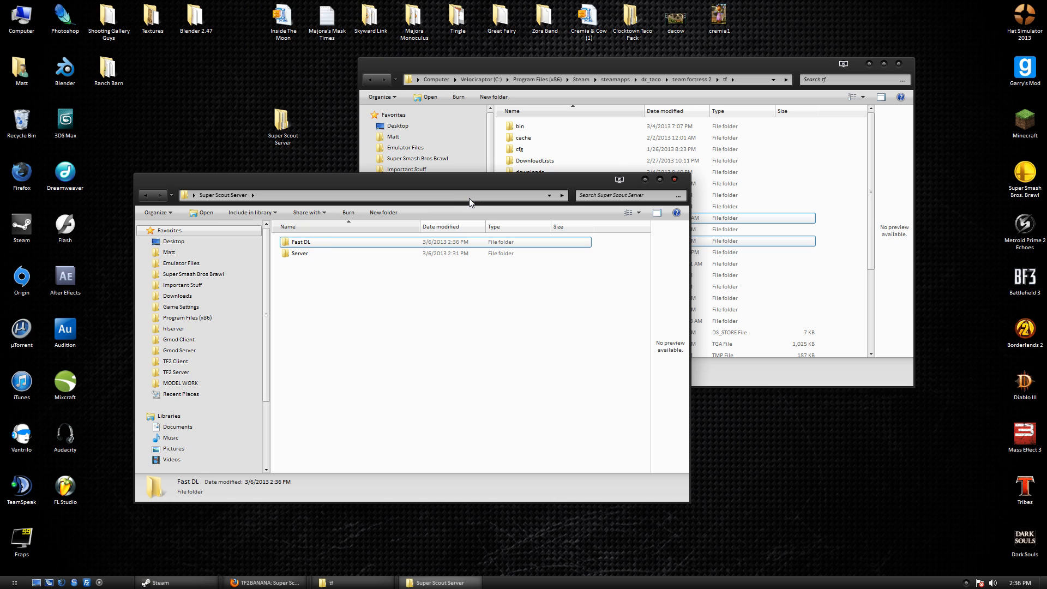
double_click(368, 243)
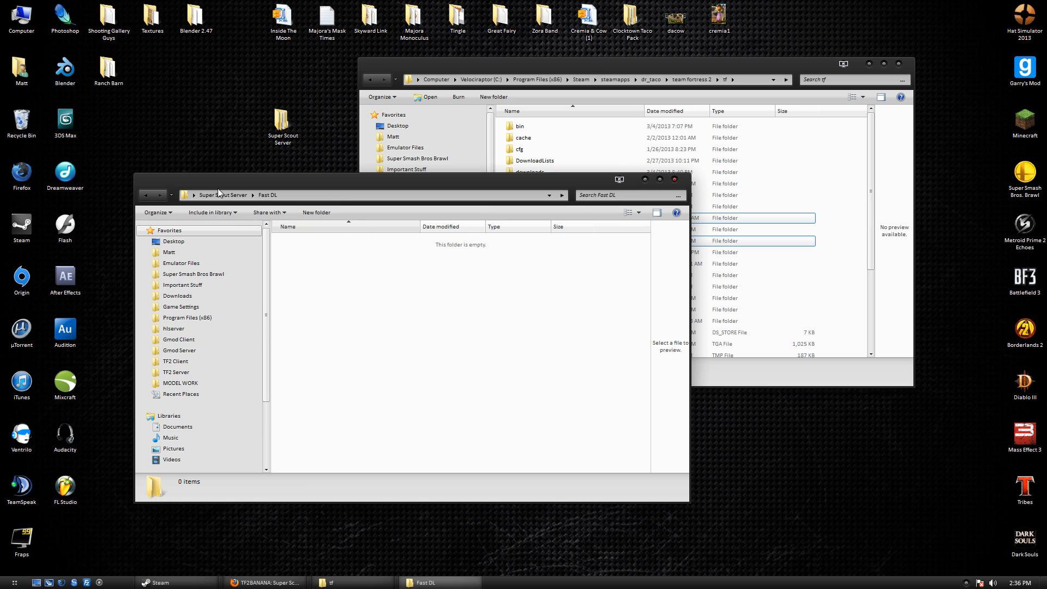
click(231, 196)
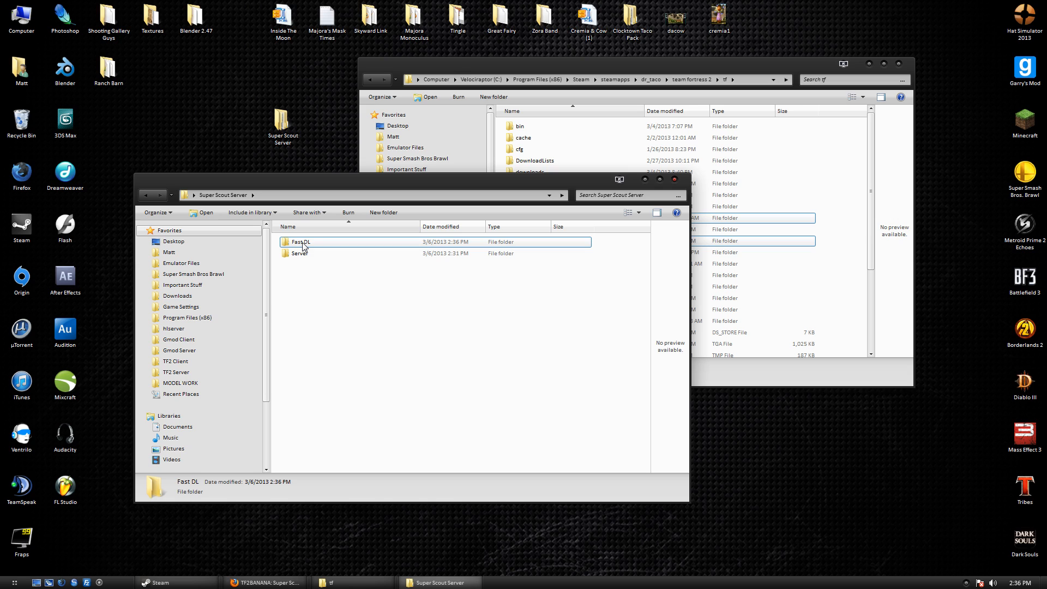
Copy the Server's materials and models folders into Fast DL.
double_click(309, 253)
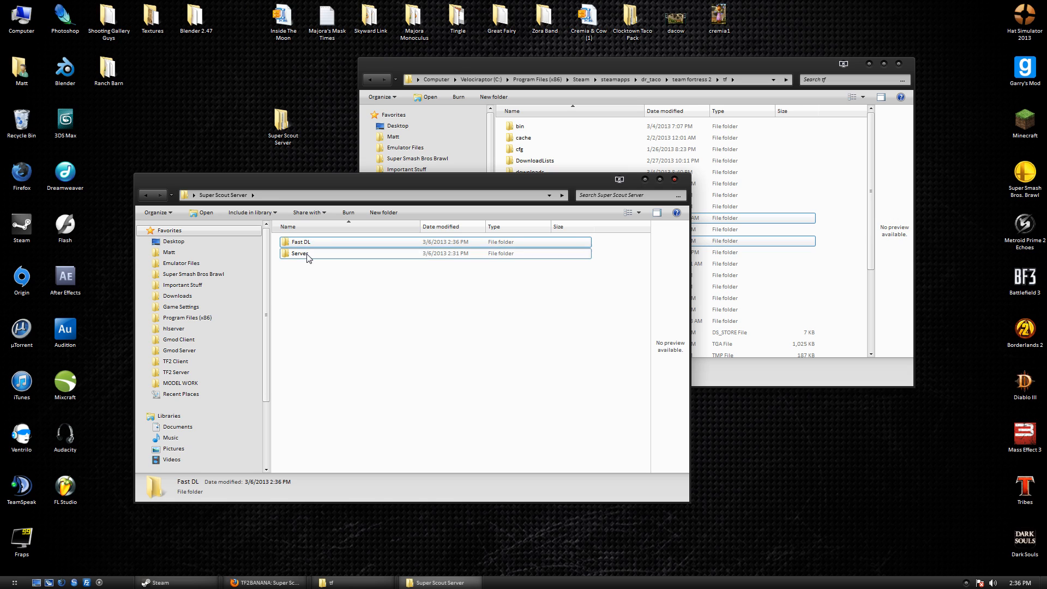
key(ctrl+a)
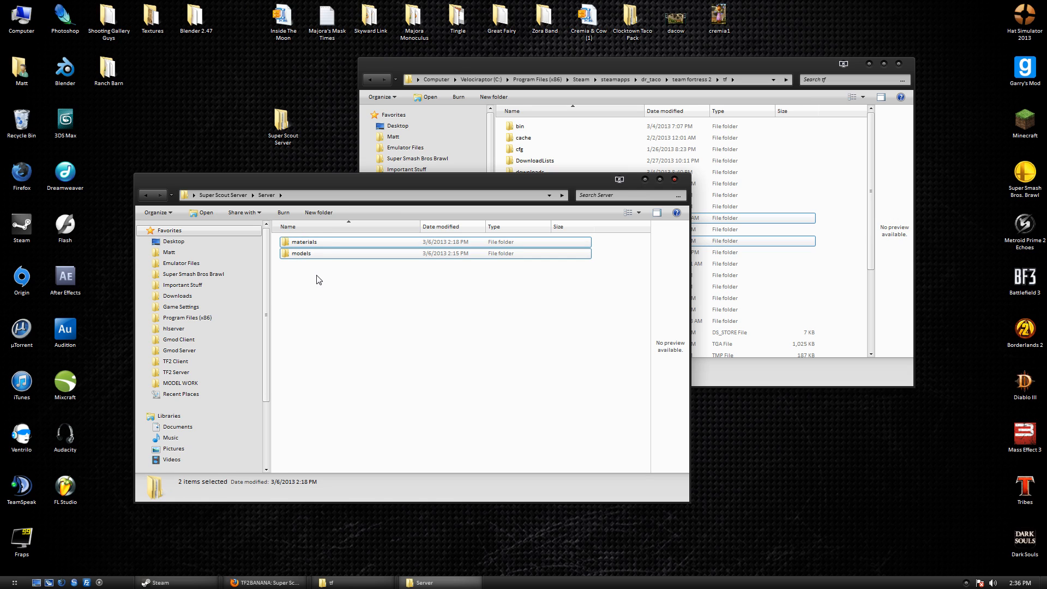
click(223, 194)
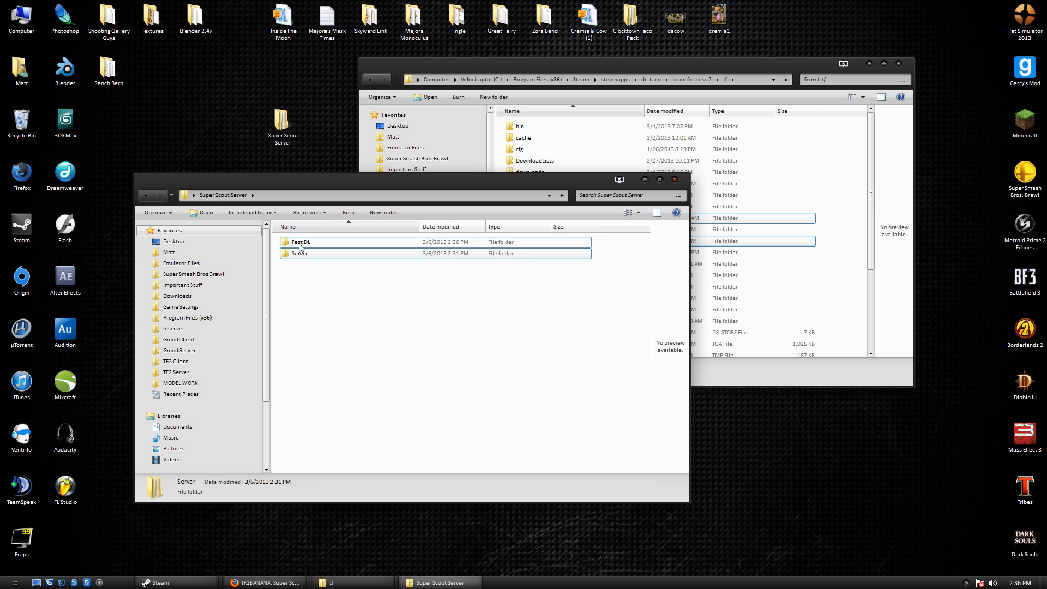
double_click(360, 242)
key(ctrl+v)
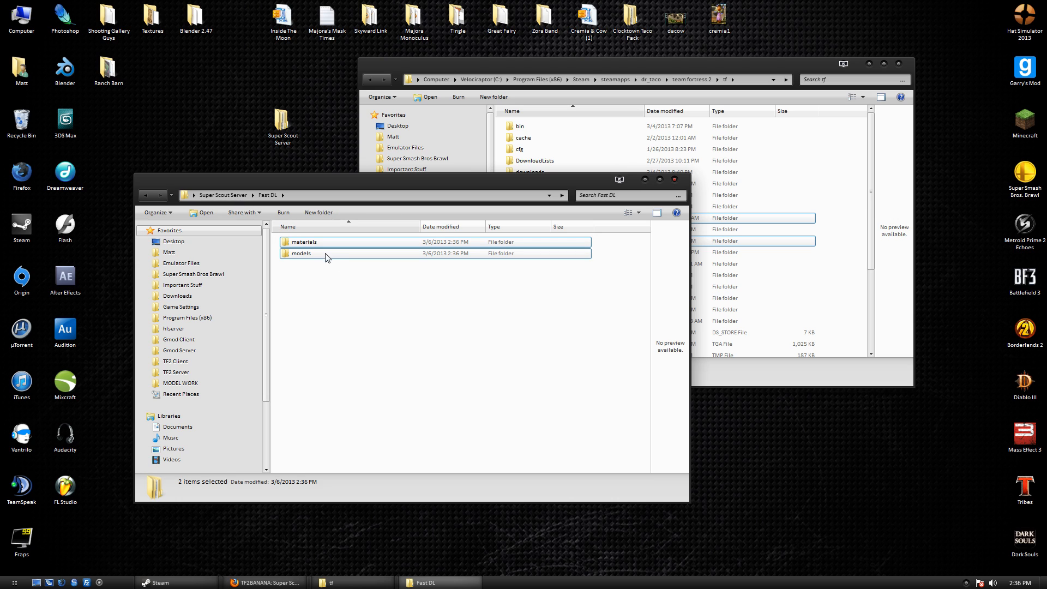
Browse Fast DL's copied models down to superscout_tut and open the Important Stuff folder.
double_click(326, 254)
double_click(327, 244)
double_click(327, 243)
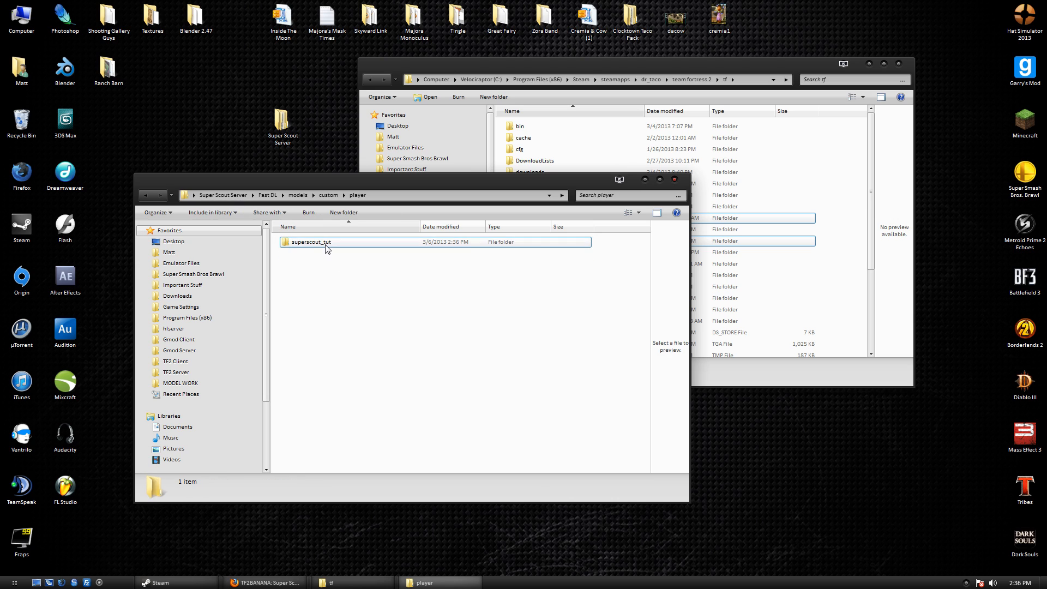
double_click(326, 243)
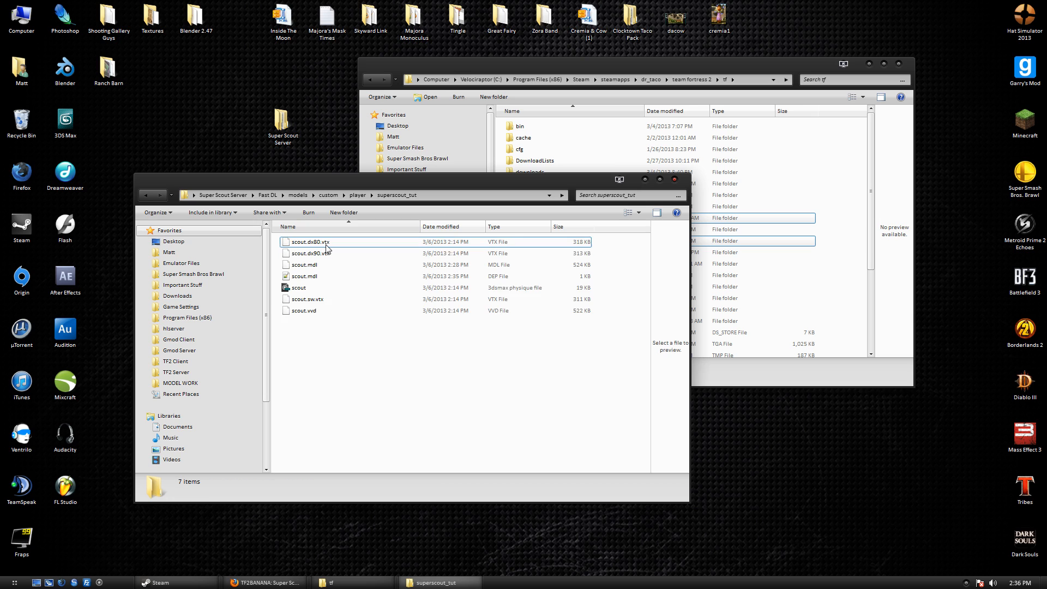
click(337, 277)
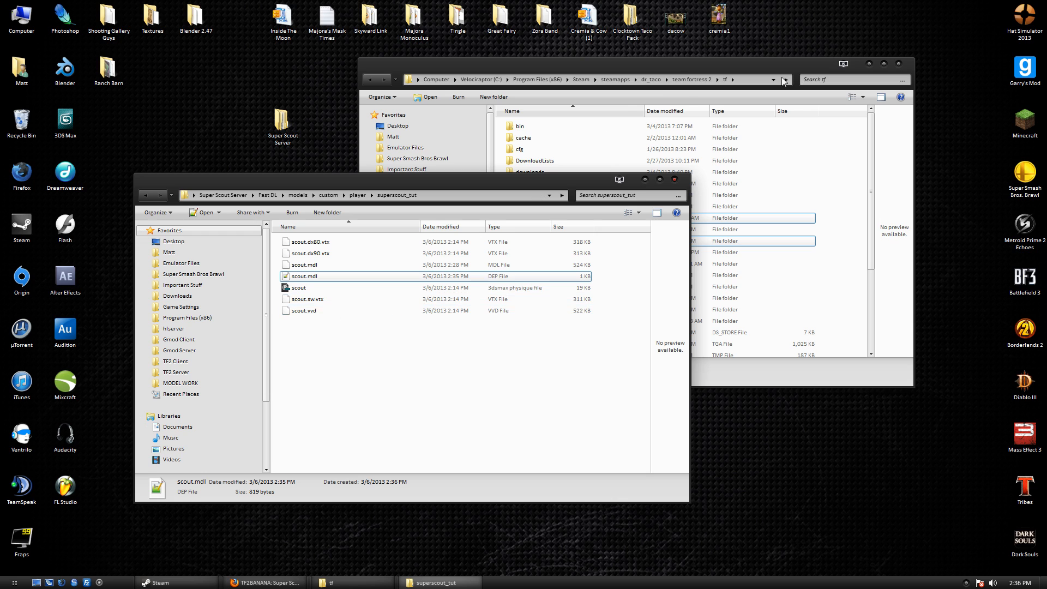
click(736, 68)
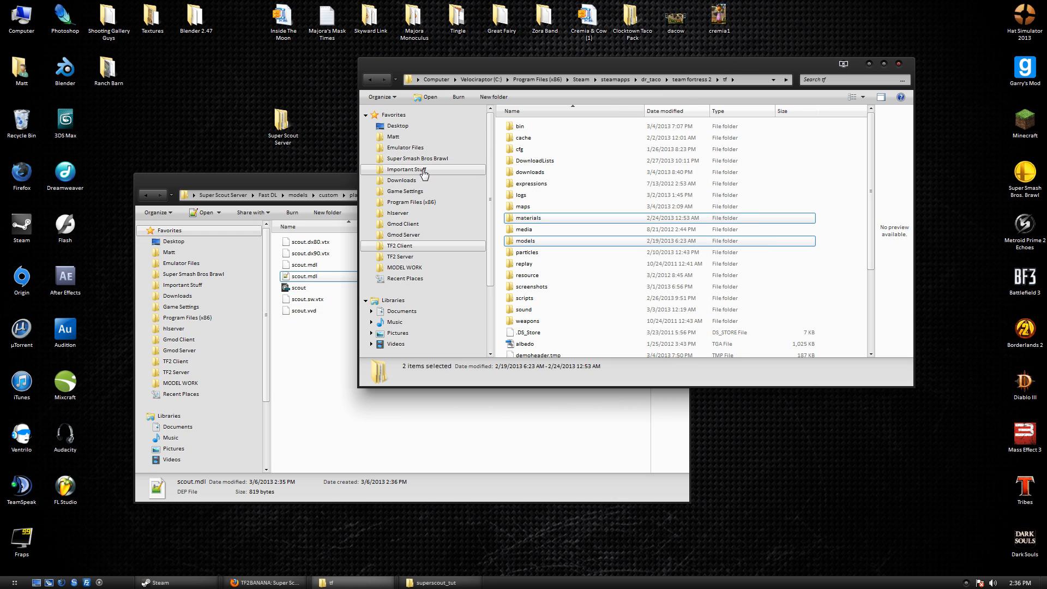
click(410, 169)
Copy the batch bz2 script into Fast DL's superscout_tut model folder.
click(548, 311)
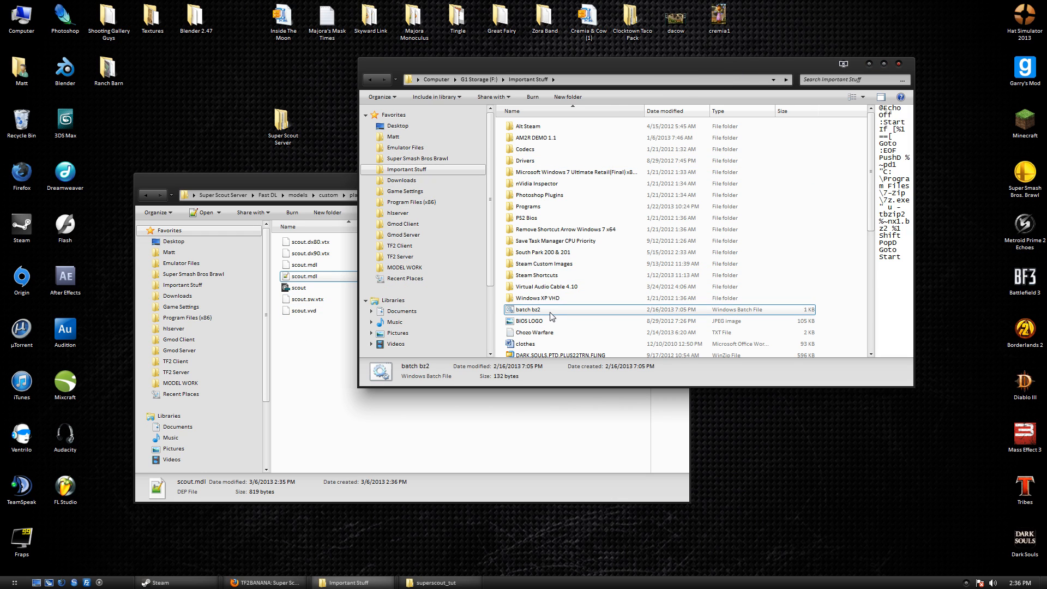
click(349, 349)
key(ctrl+v)
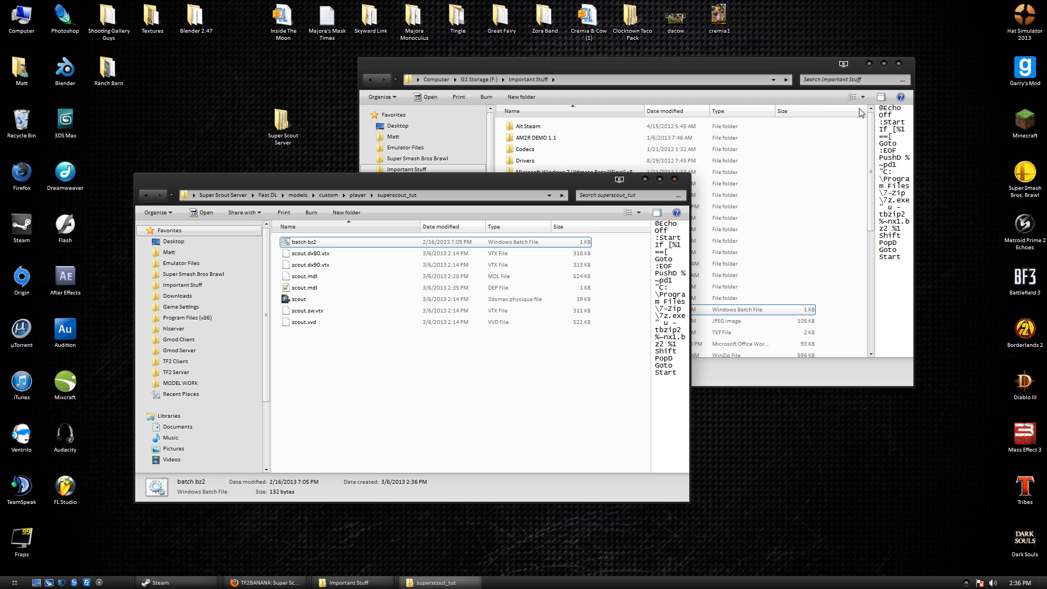
click(899, 63)
drag(435, 178, 508, 172)
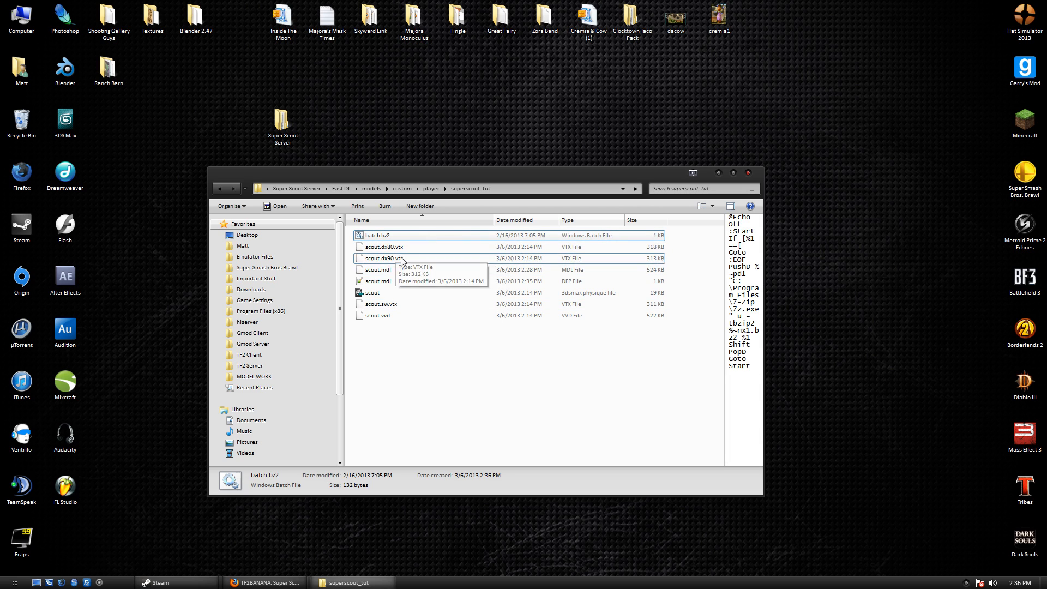
Compress the model files with batch bz2 in two batches of three and delete the originals.
mouse_move(411, 251)
mouse_down()
mouse_move(404, 273)
mouse_move(409, 236)
mouse_up()
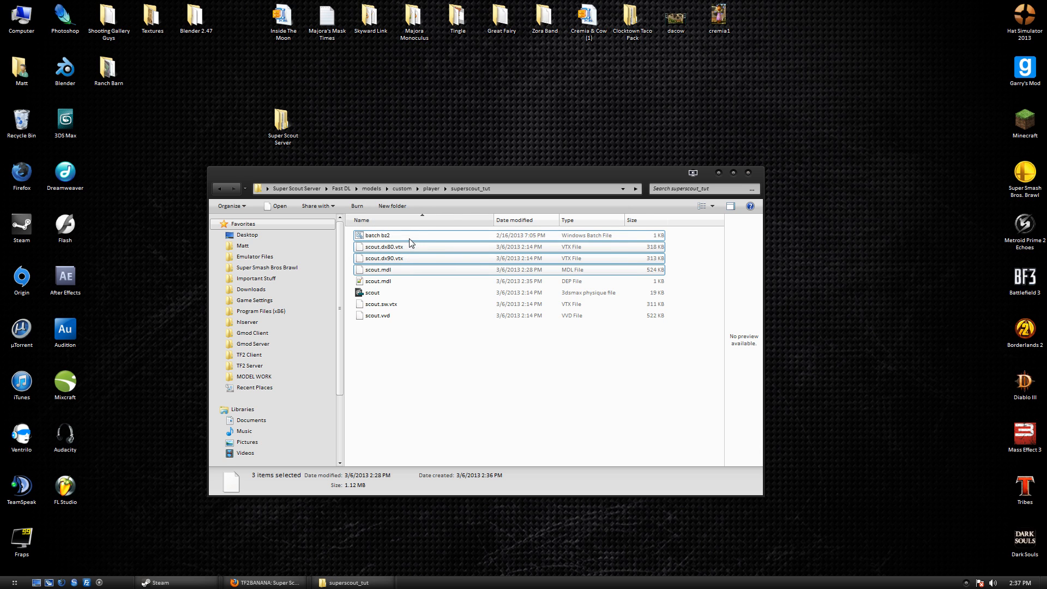
click(553, 301)
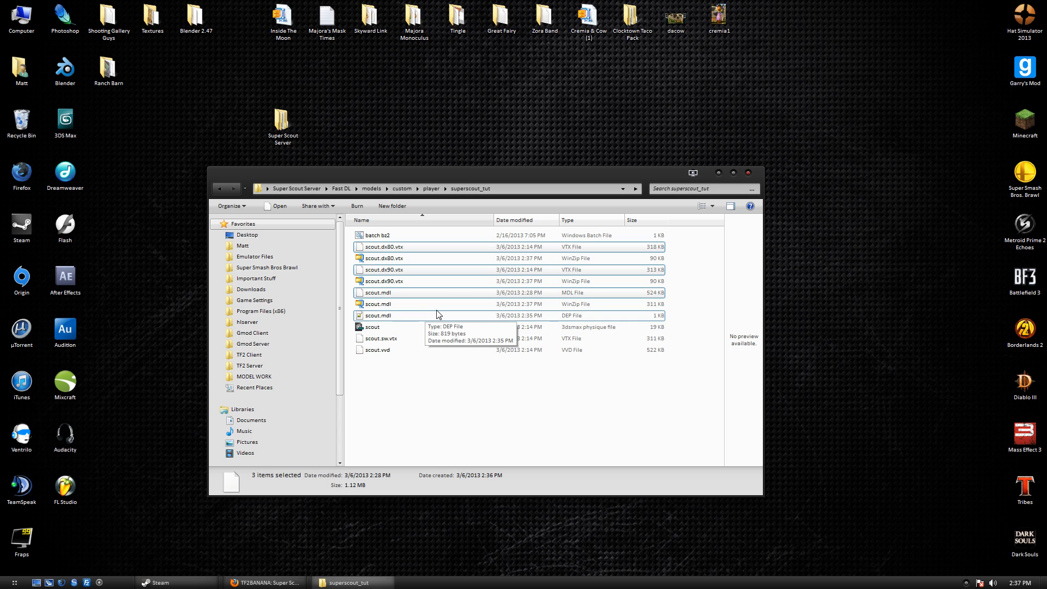
key(Delete)
key(Return)
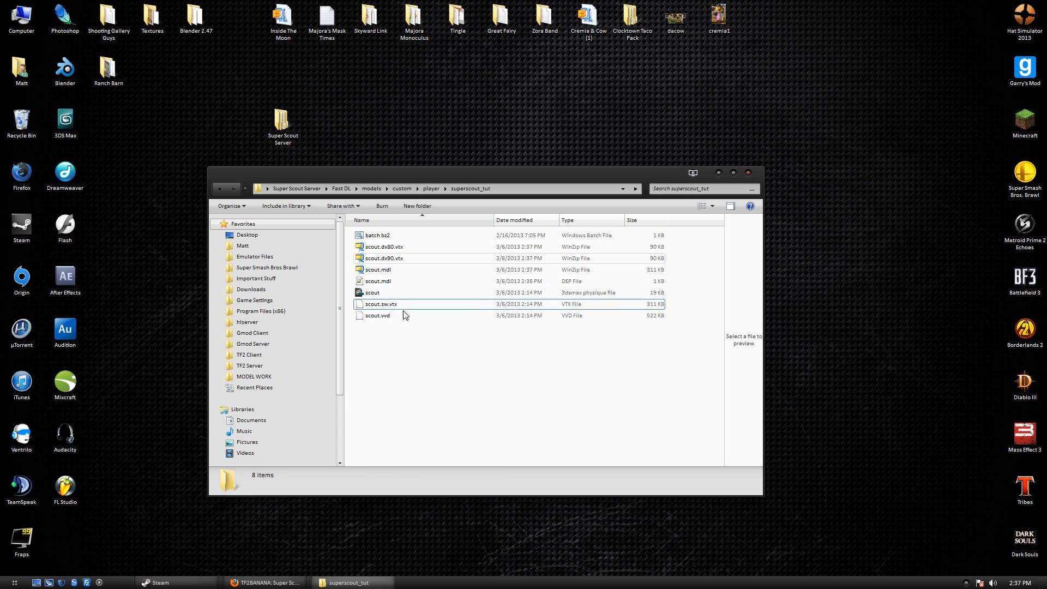
drag(392, 353, 406, 239)
click(551, 307)
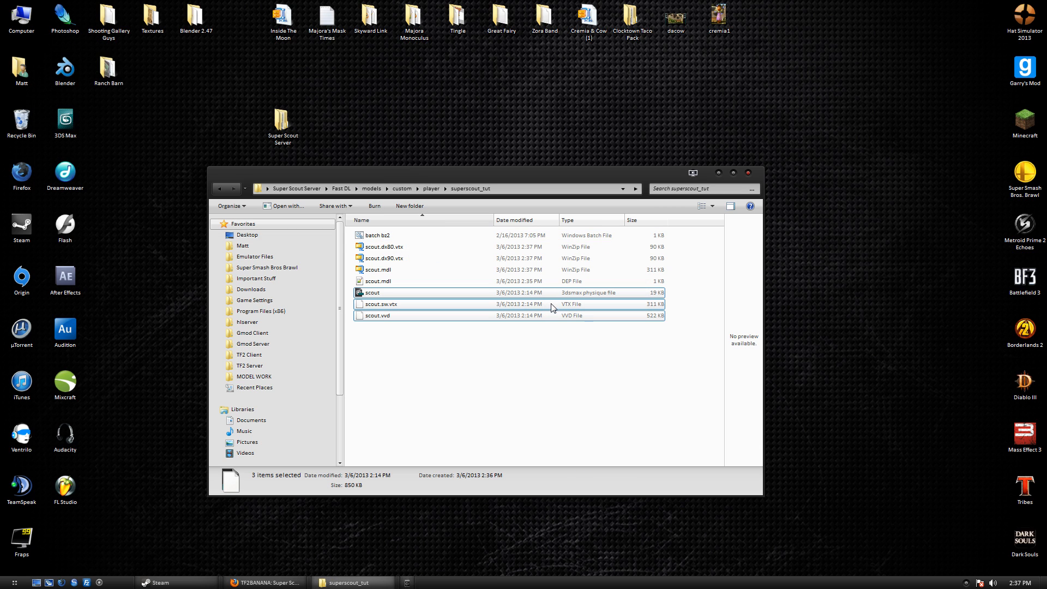
key(Delete)
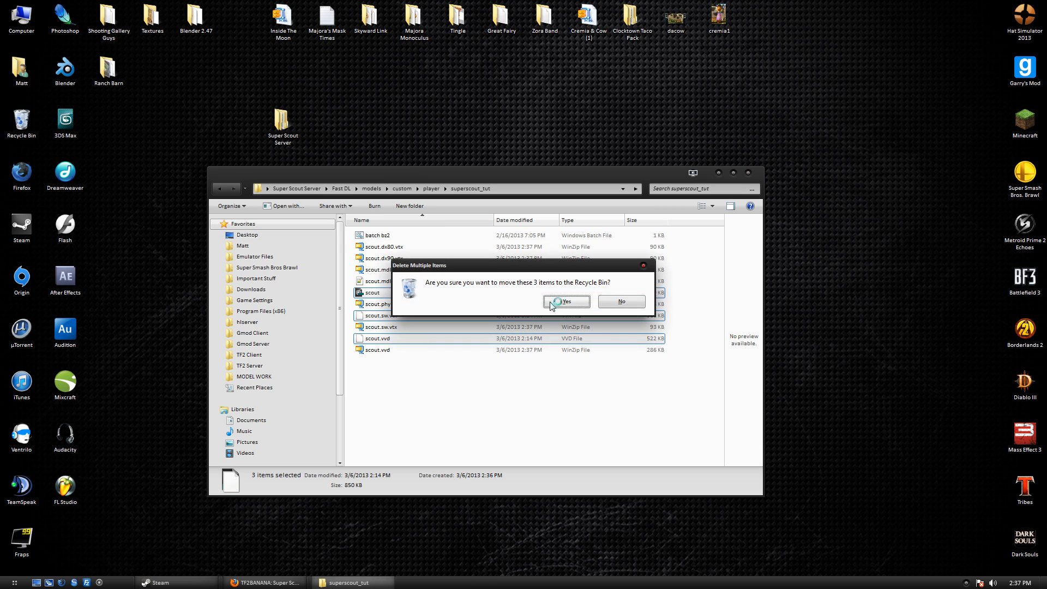
click(566, 302)
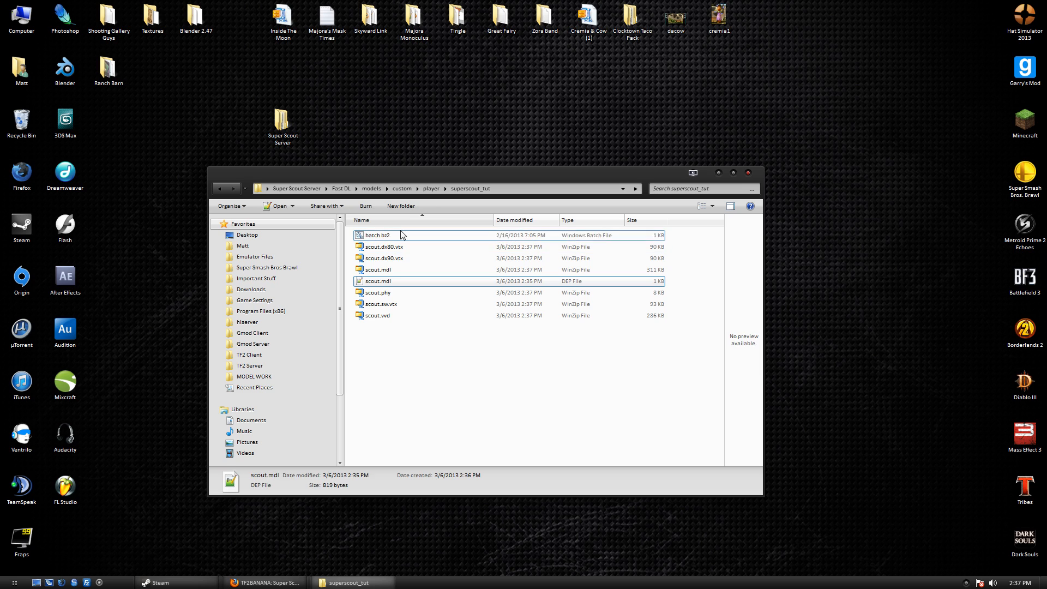
click(402, 235)
click(341, 188)
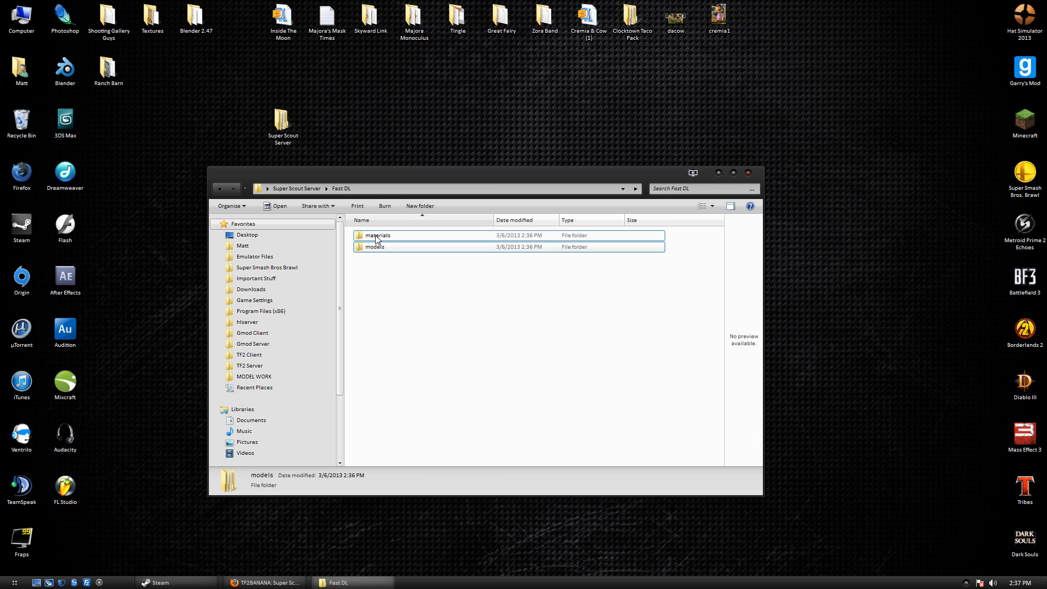
Compress the eight superscout_tut material files with batch bz2 and delete the uncompressed originals.
double_click(376, 236)
double_click(376, 236)
double_click(378, 235)
double_click(379, 236)
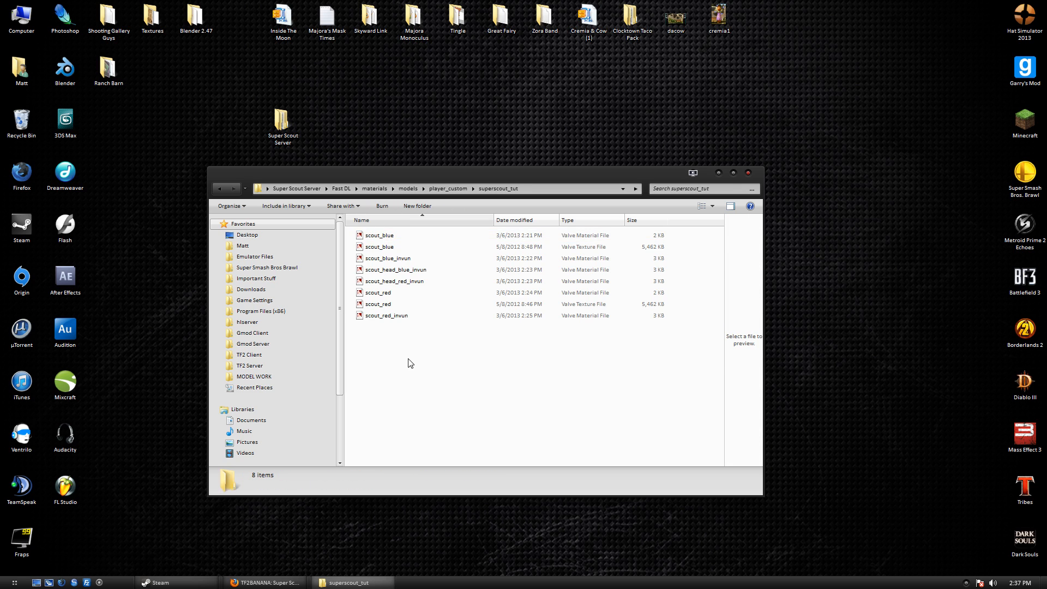
key(ctrl+v)
click(415, 247)
shift+click(392, 326)
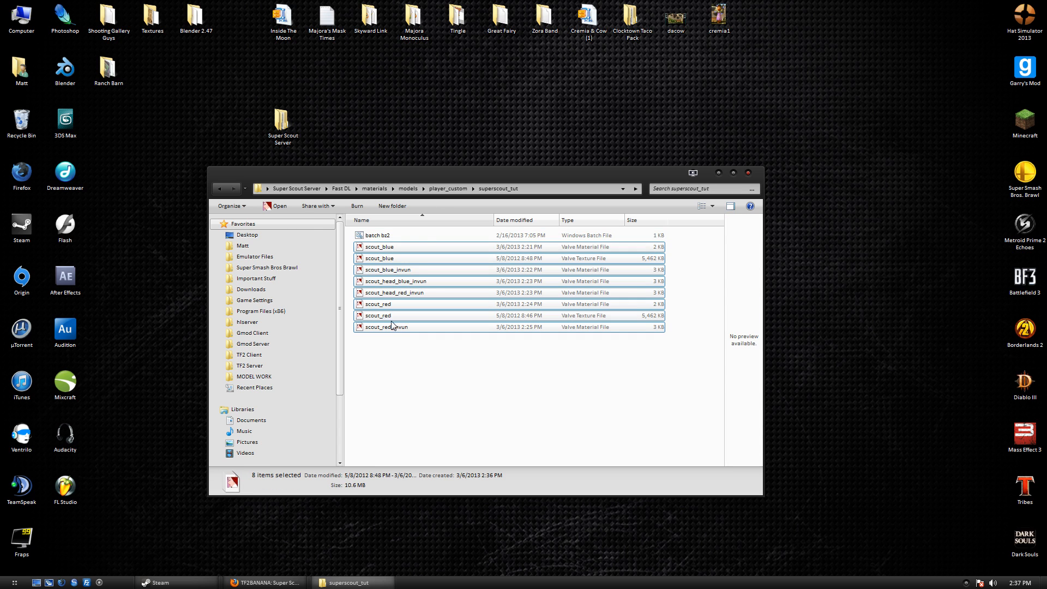
double_click(377, 235)
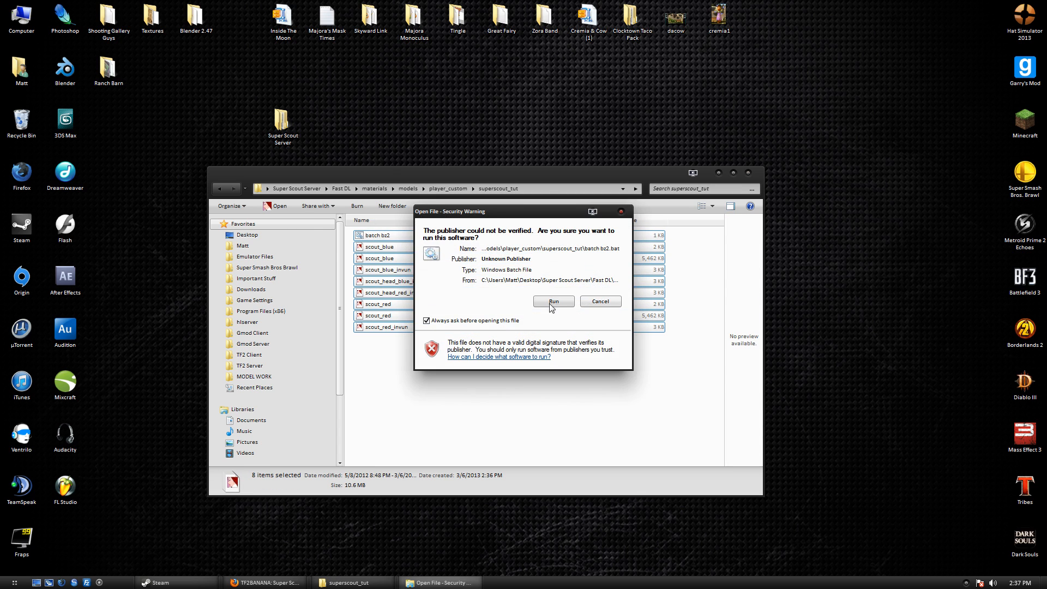
click(553, 301)
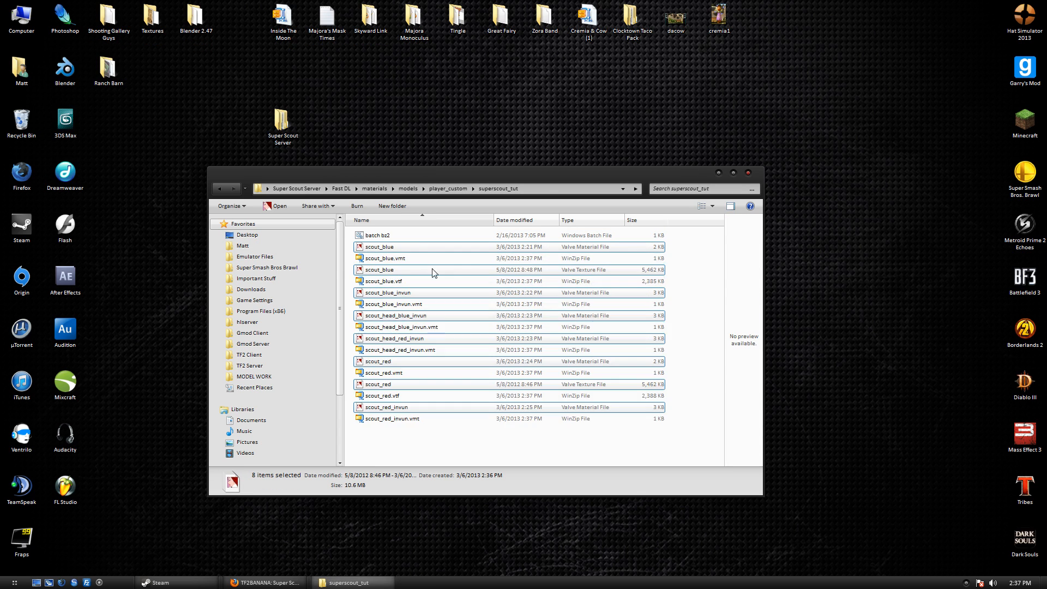
key(Delete)
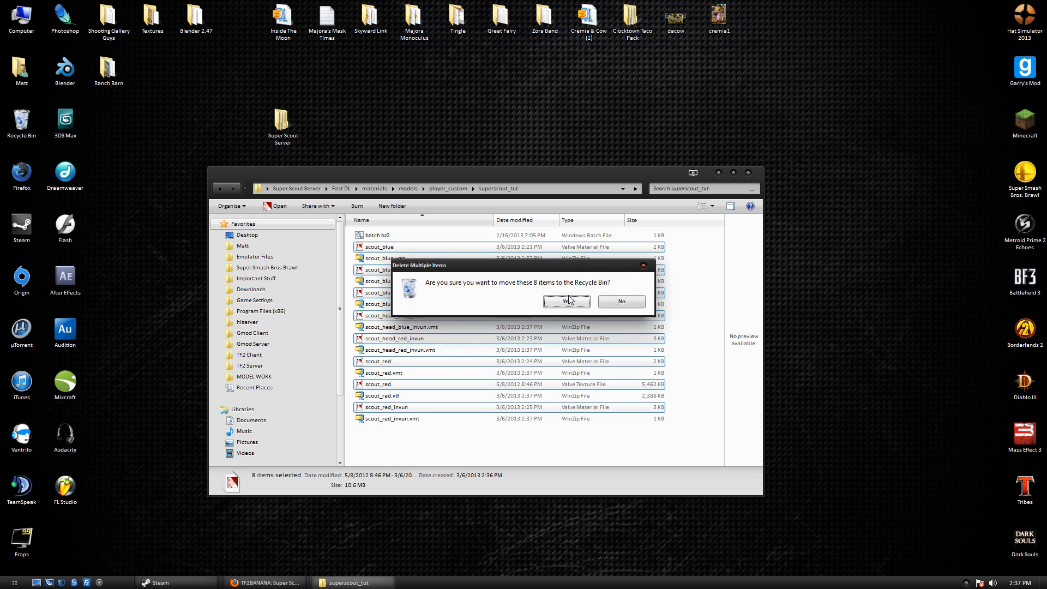
click(567, 301)
Delete the batch bz2 script and check the eight compressed material files.
click(385, 236)
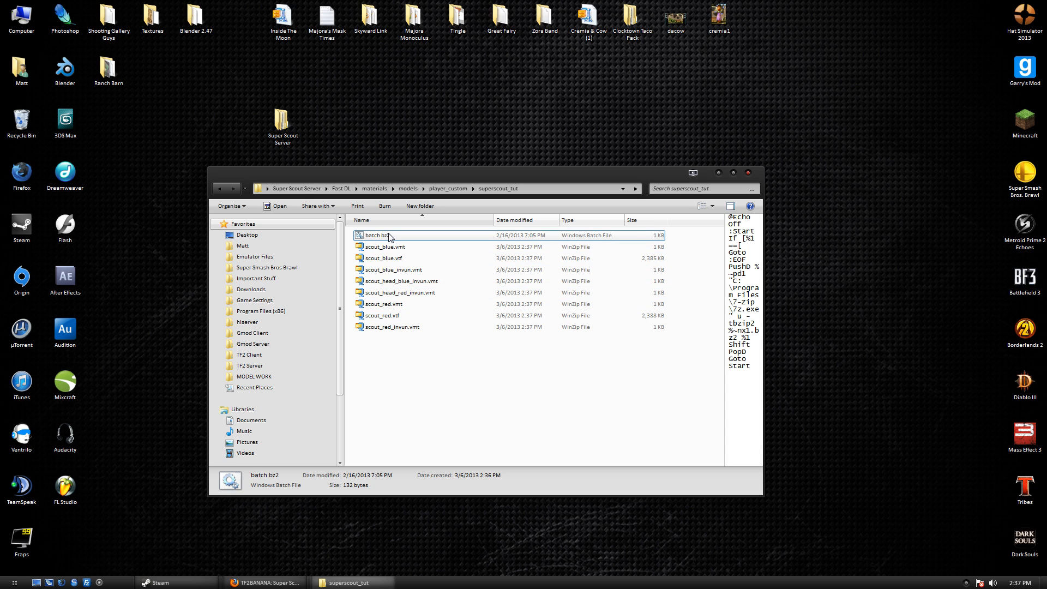
key(Delete)
click(567, 335)
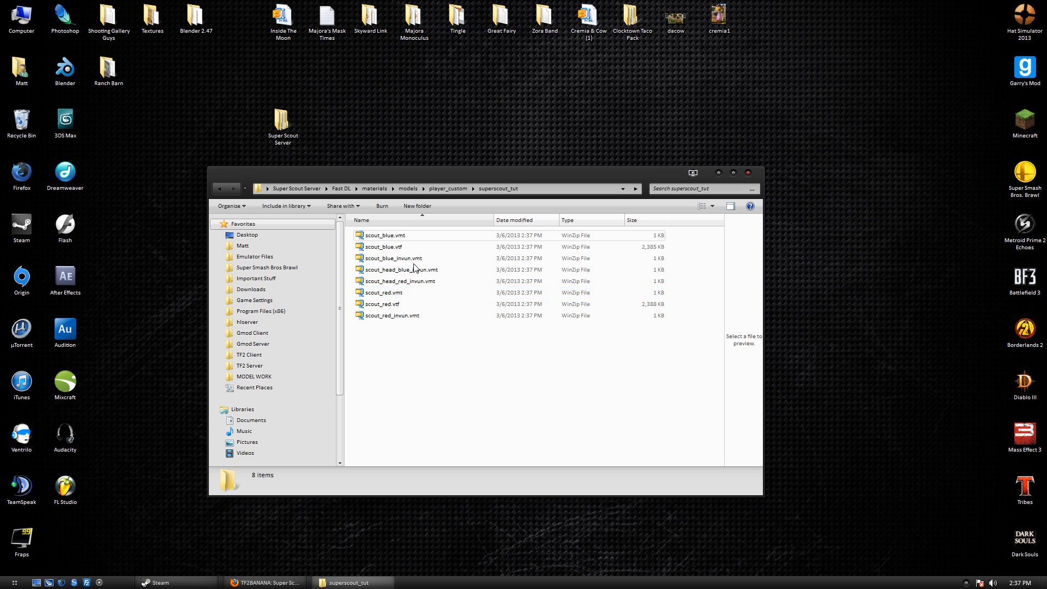
drag(422, 392, 407, 226)
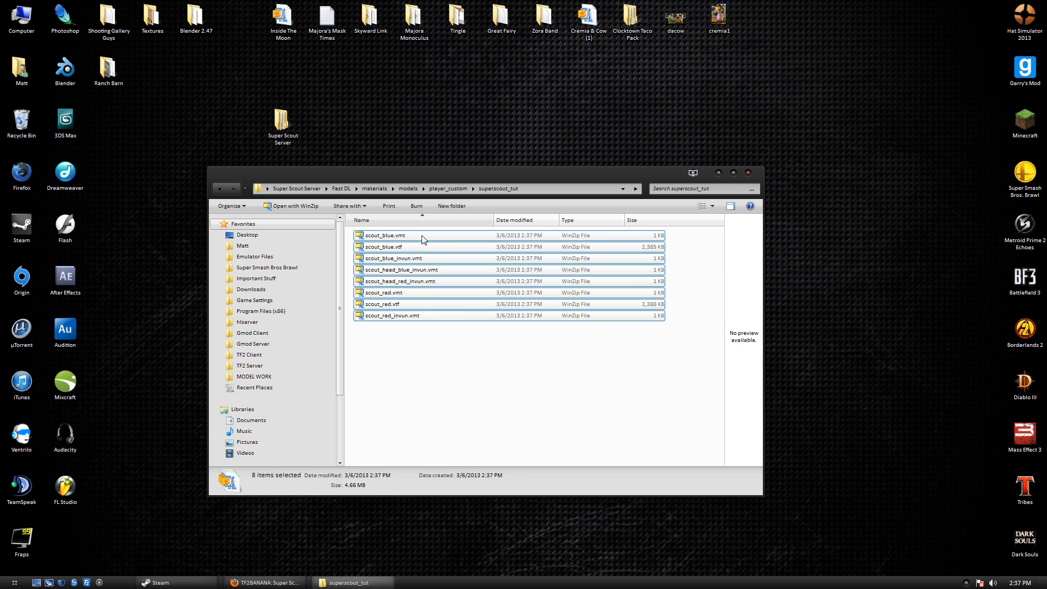
click(341, 188)
Check the seven compressed model files in Fast DL, then return to Super Scout Server.
click(420, 249)
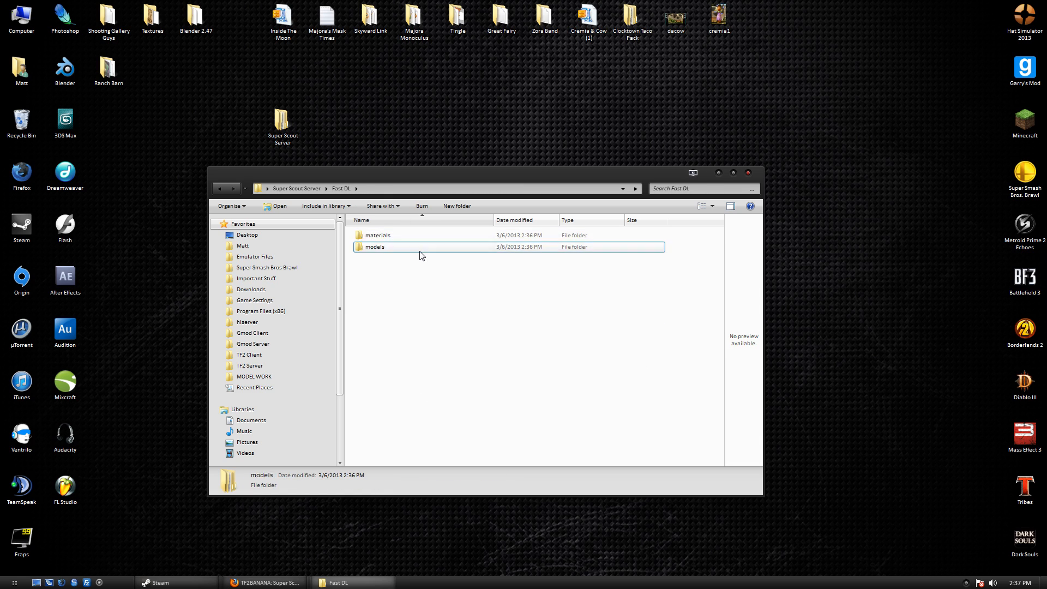
double_click(421, 249)
double_click(418, 237)
double_click(418, 236)
double_click(417, 237)
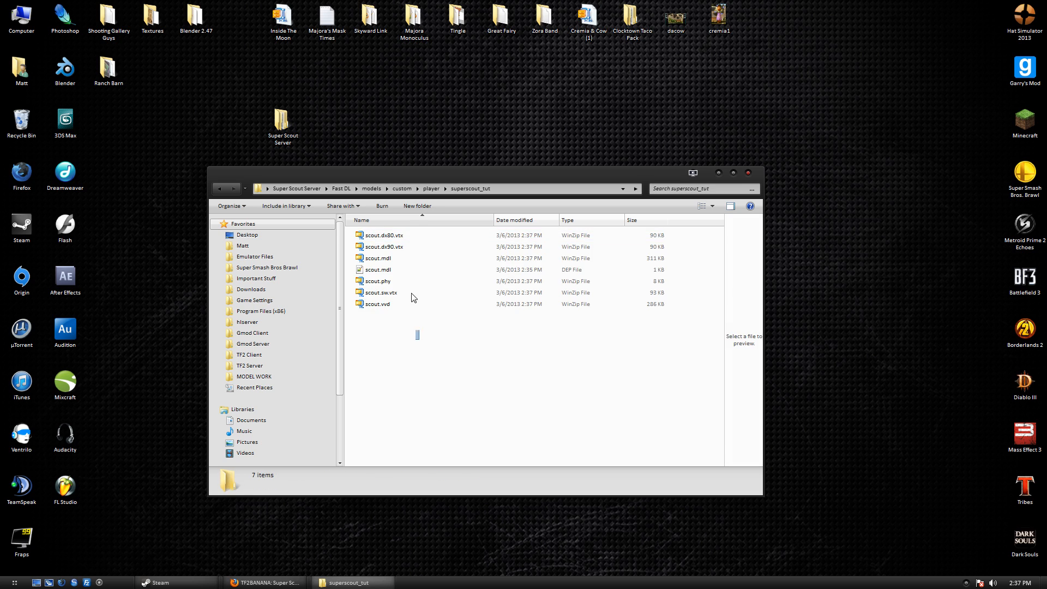
drag(412, 293, 407, 218)
click(422, 368)
click(308, 189)
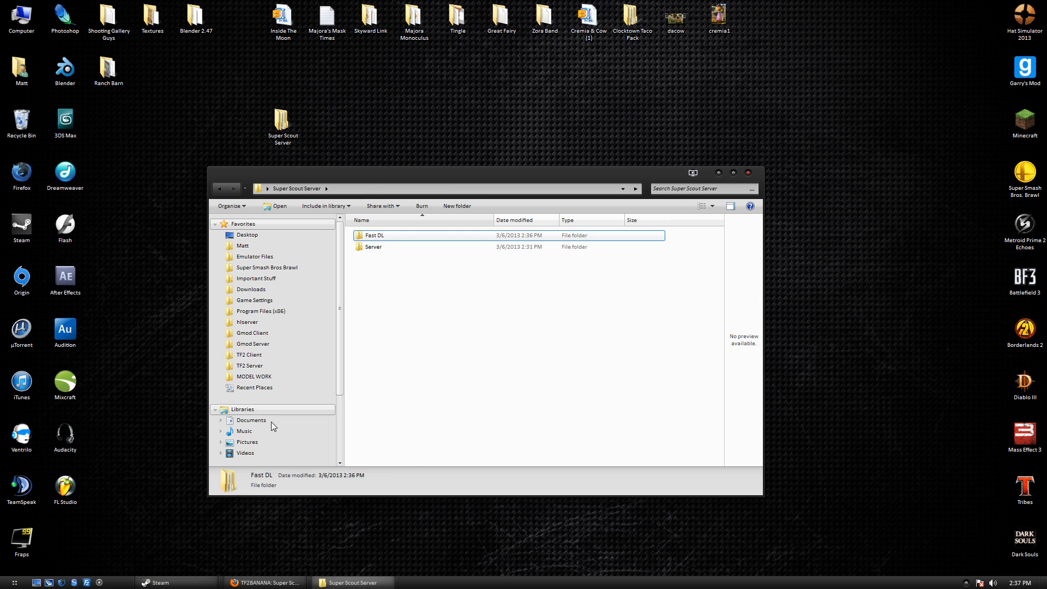
click(8, 581)
Launch FileZilla, arrange it beside Explorer, and connect to the RackFlux Server site.
click(62, 252)
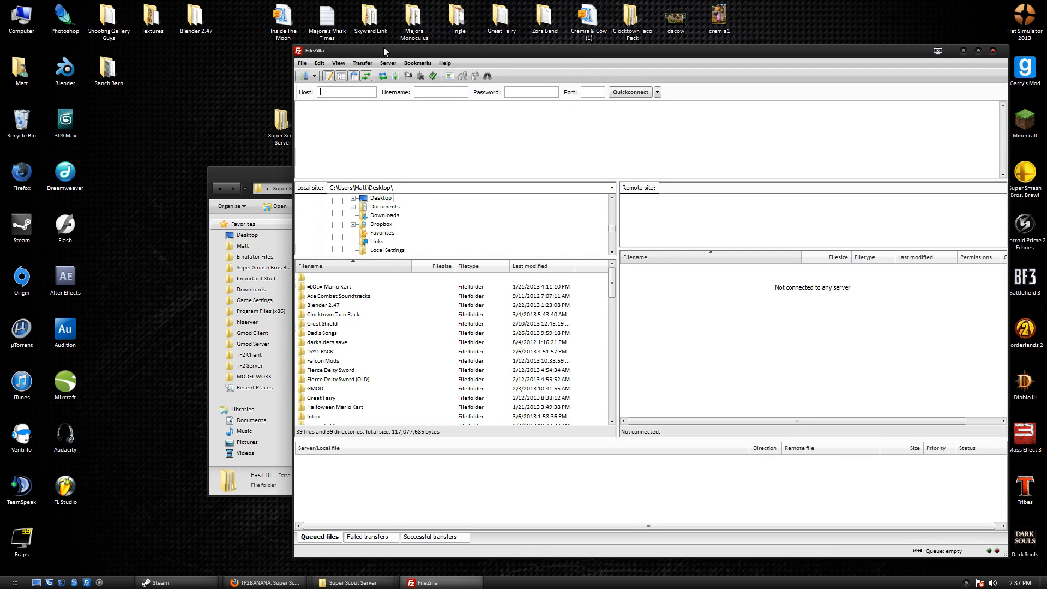
mouse_move(384, 46)
mouse_down()
mouse_move(368, 60)
mouse_move(401, 57)
mouse_up()
click(261, 176)
drag(261, 176, 156, 258)
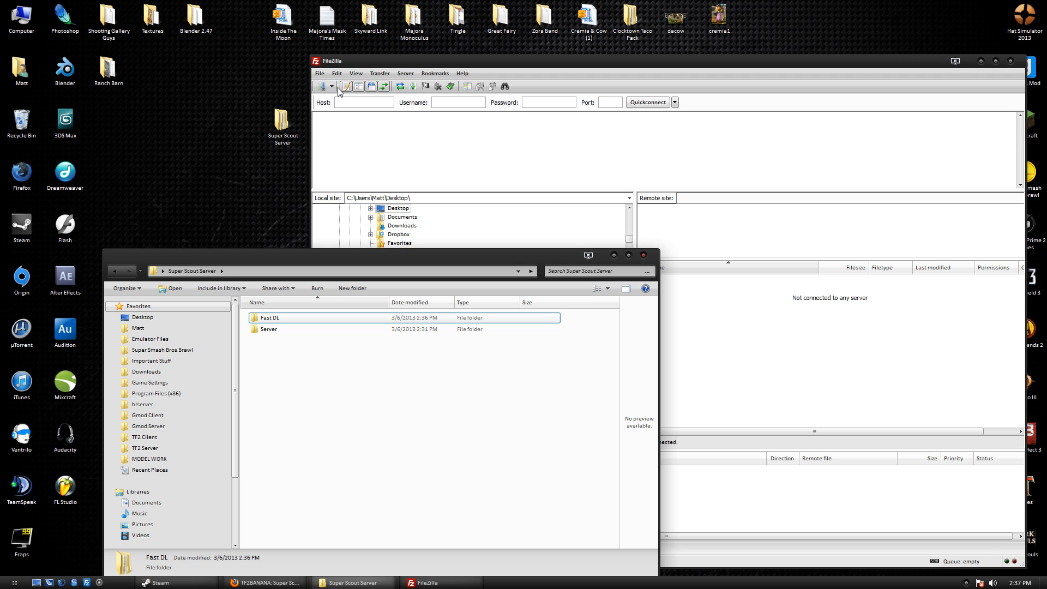
click(332, 87)
click(349, 134)
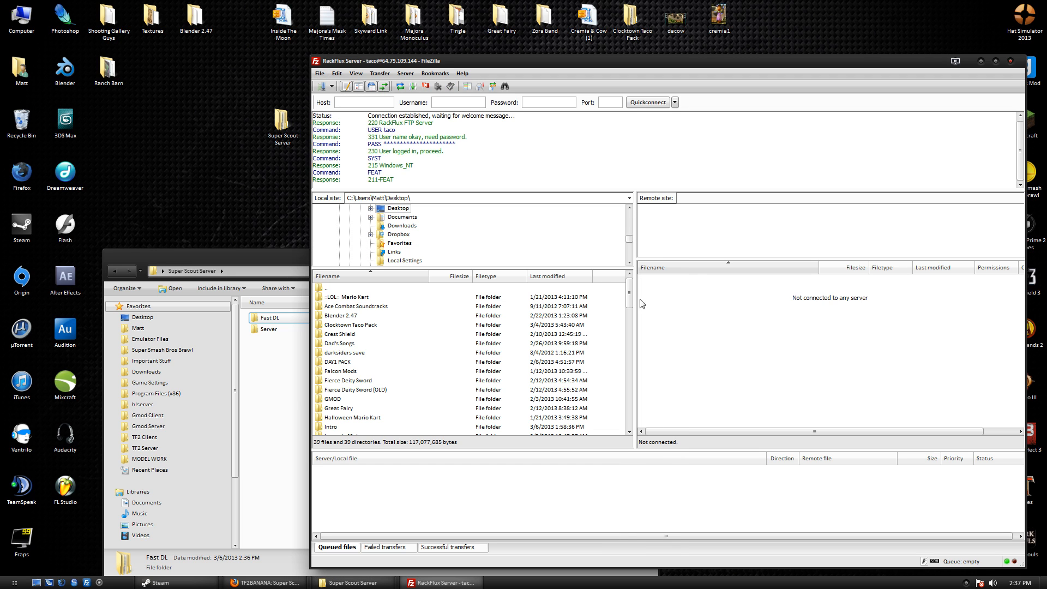
click(670, 289)
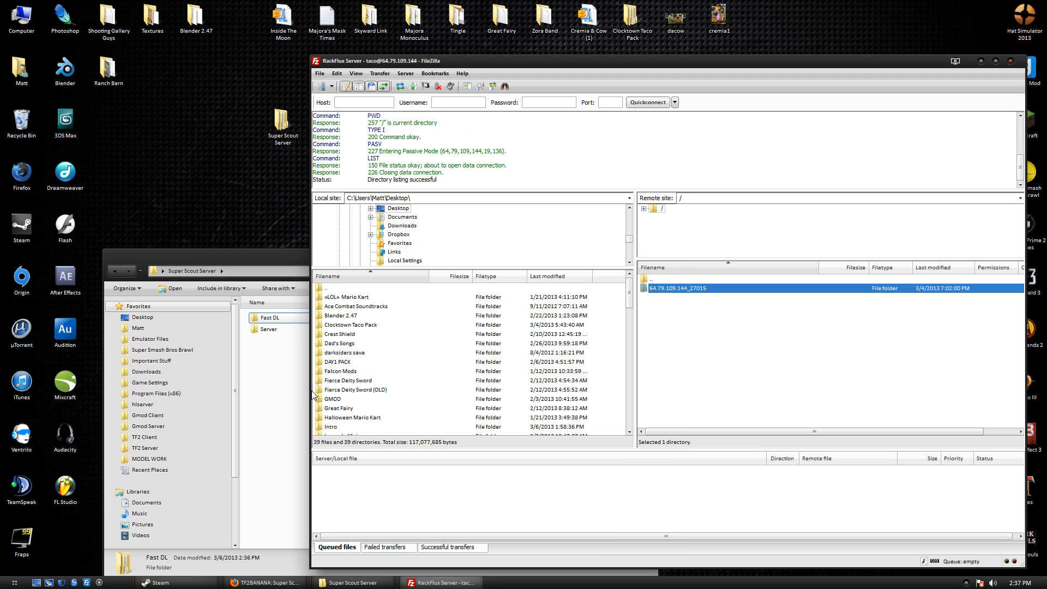
Browse the RackFlux game server down to its orangebox/tf folder.
click(305, 362)
drag(363, 255, 299, 195)
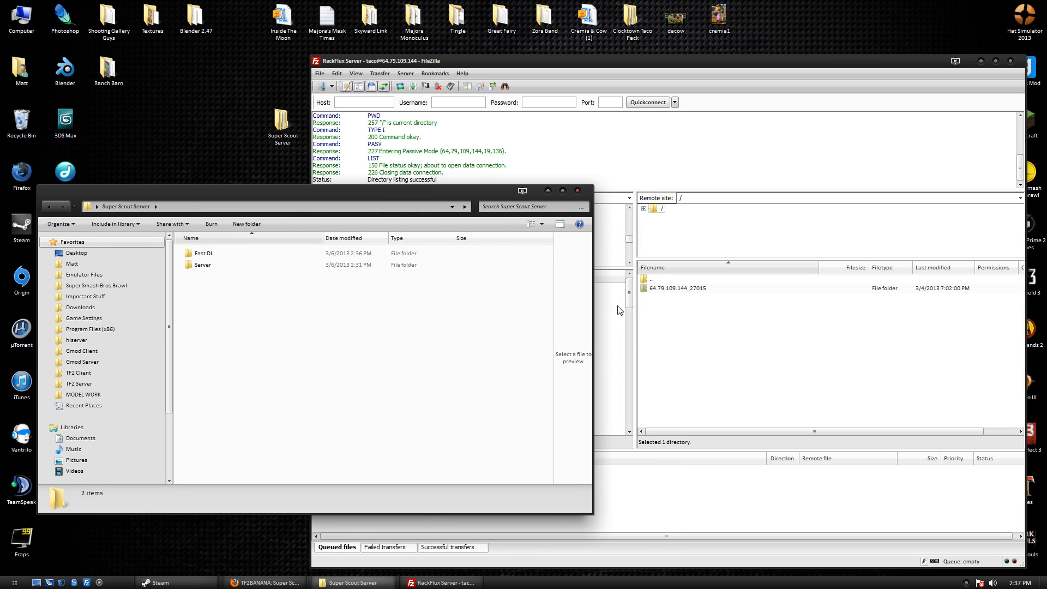
click(649, 289)
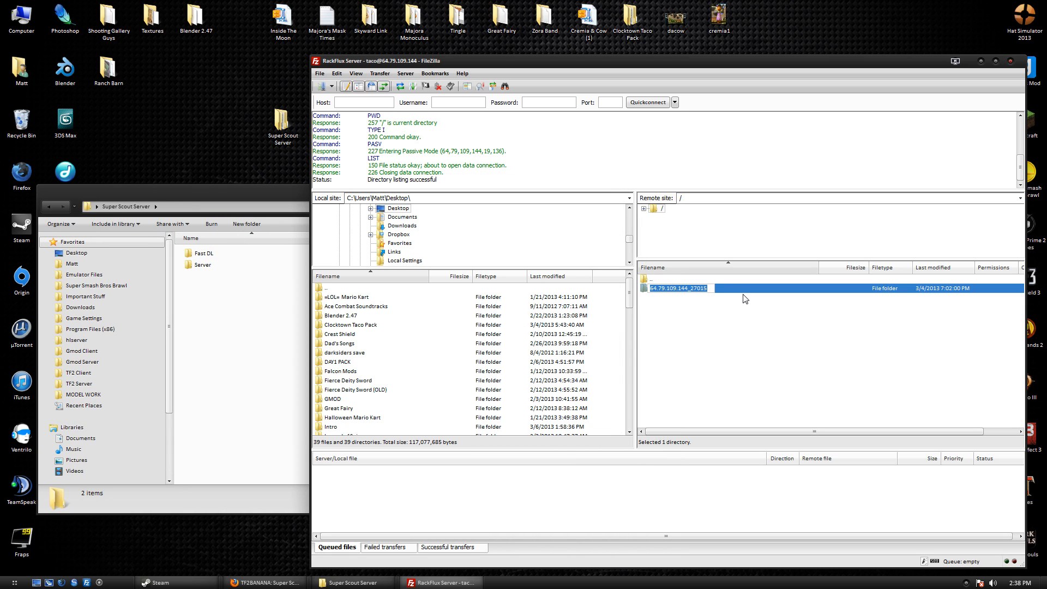
double_click(746, 289)
double_click(664, 298)
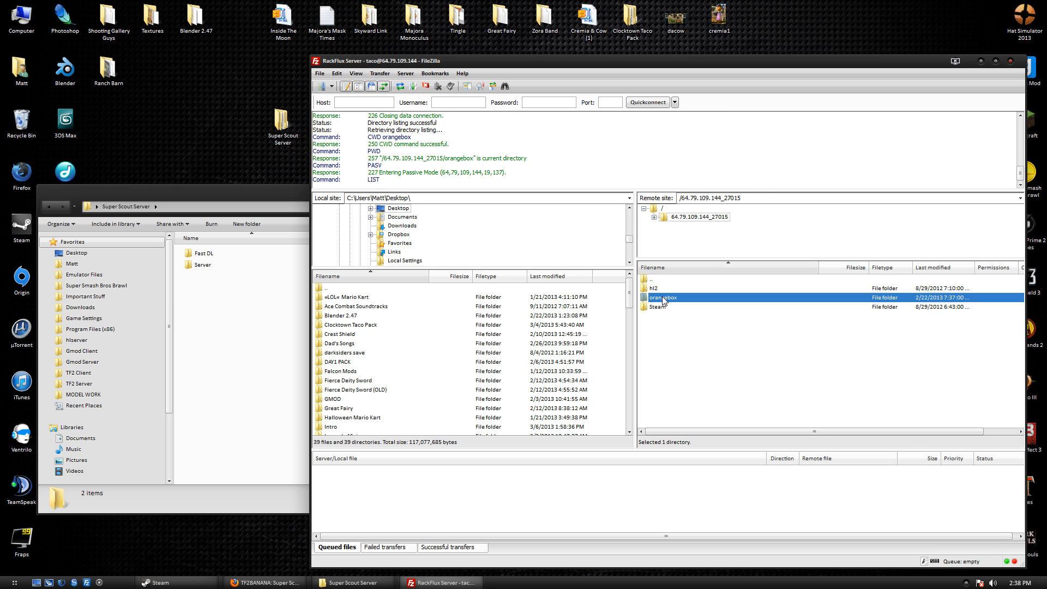
double_click(664, 307)
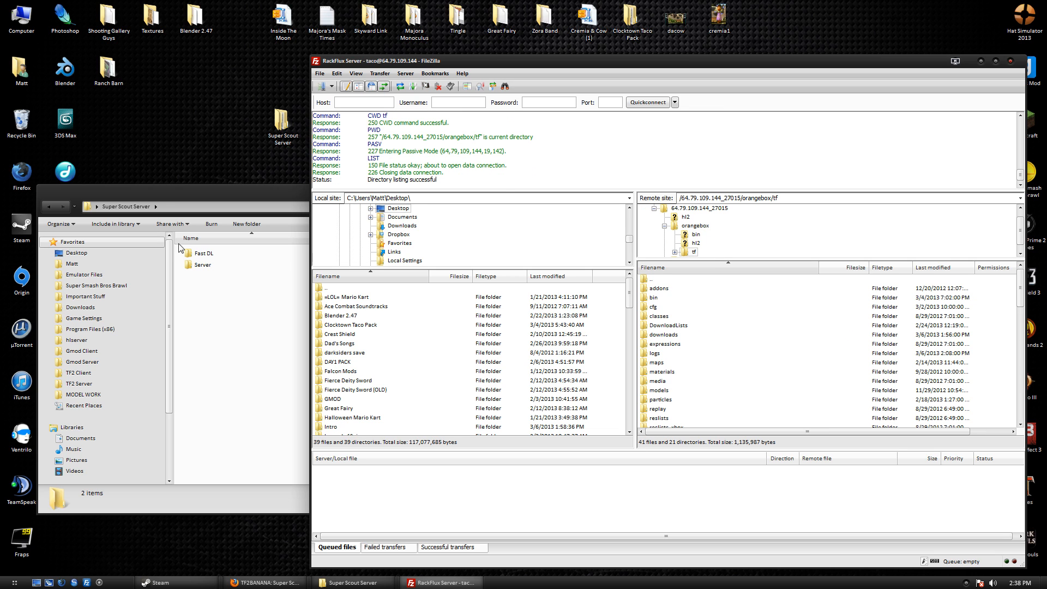
Open the Fast DL folder in Explorer and choose the Blackhawk site from FileZilla's saved sites.
click(207, 266)
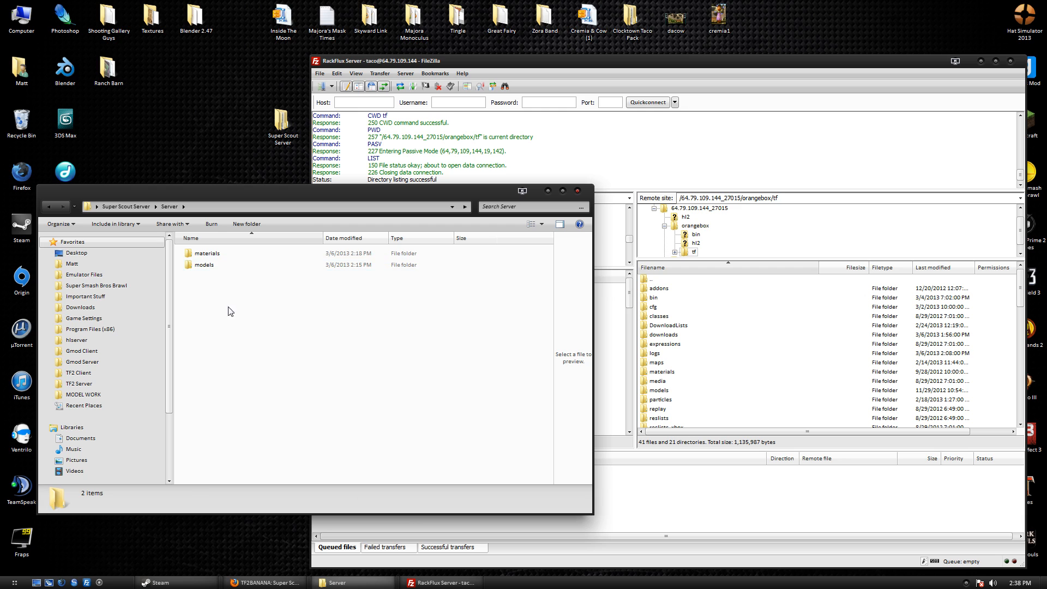
drag(229, 309, 278, 261)
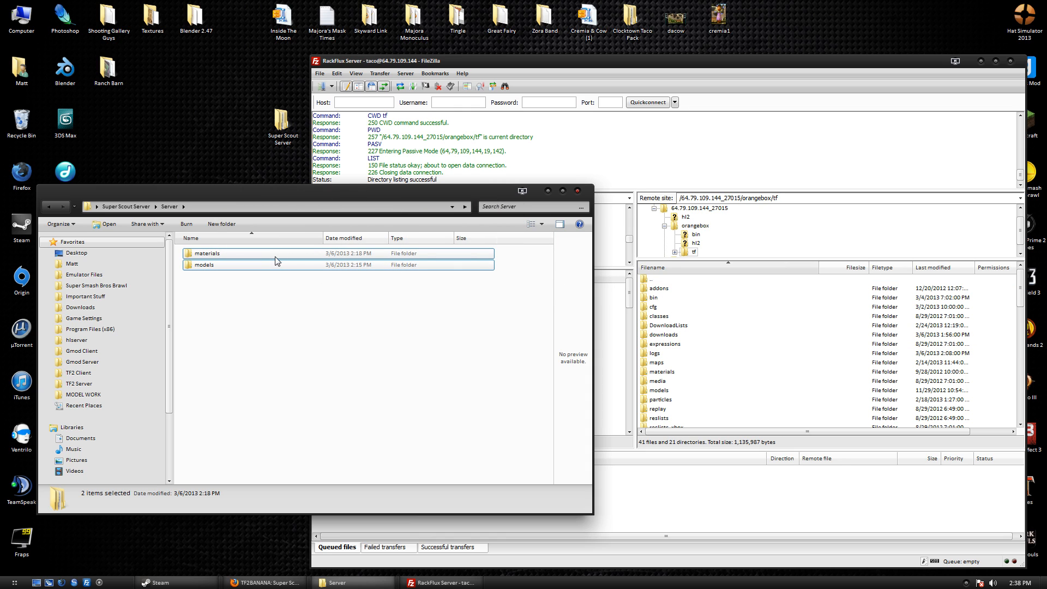
click(138, 207)
double_click(244, 256)
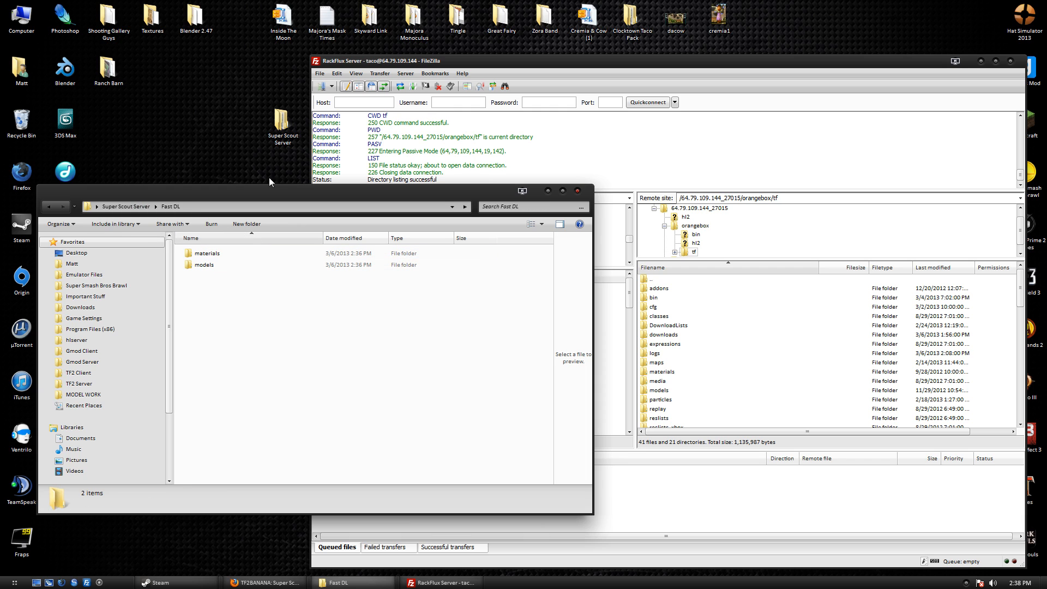
click(333, 86)
click(337, 102)
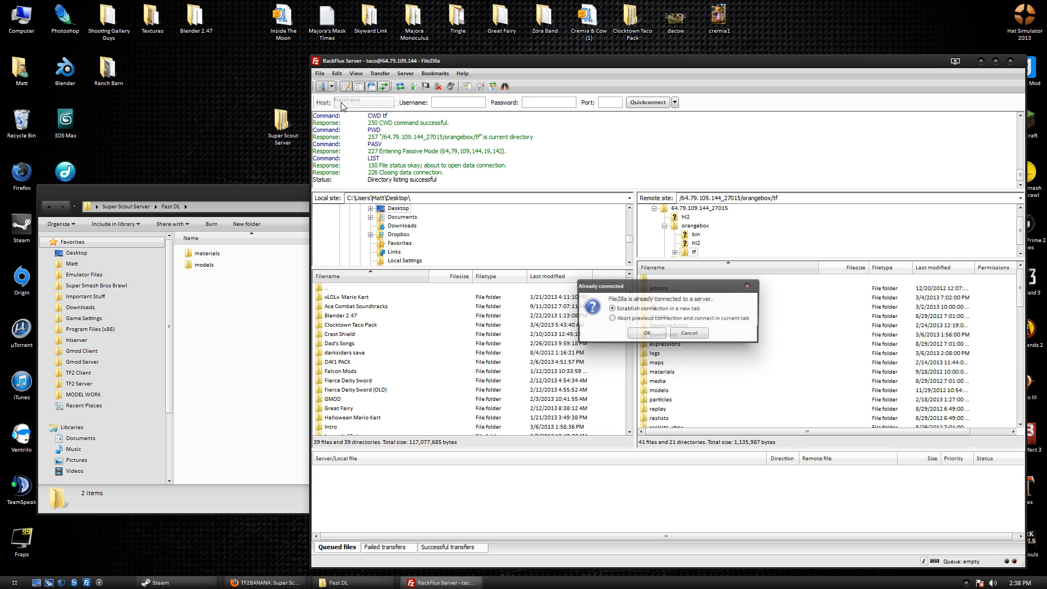
Connect to Blackhawk in a new tab and open its remote tf folder.
click(635, 337)
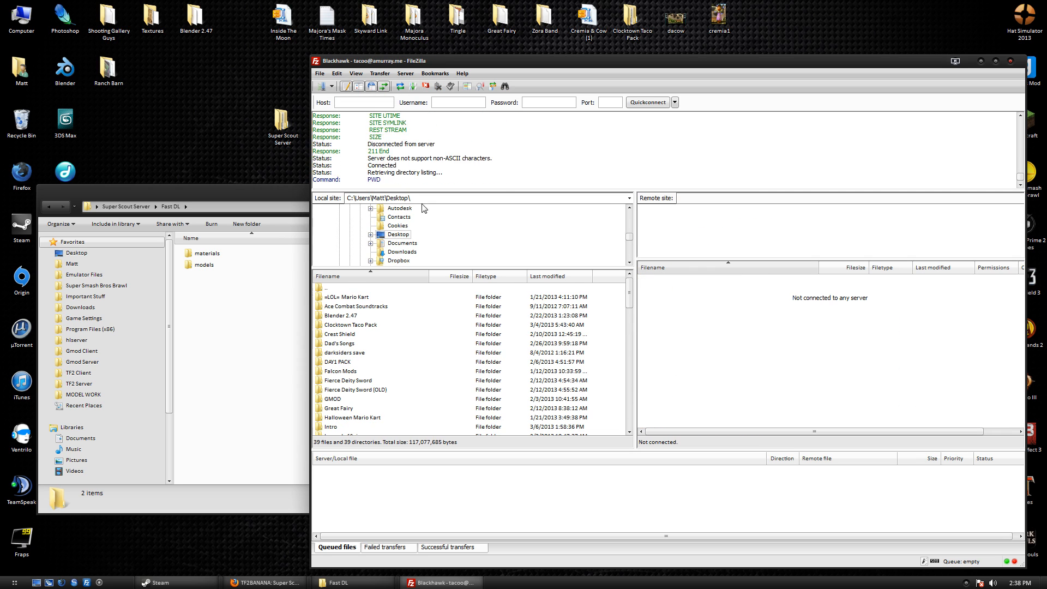
click(240, 310)
drag(236, 297, 300, 254)
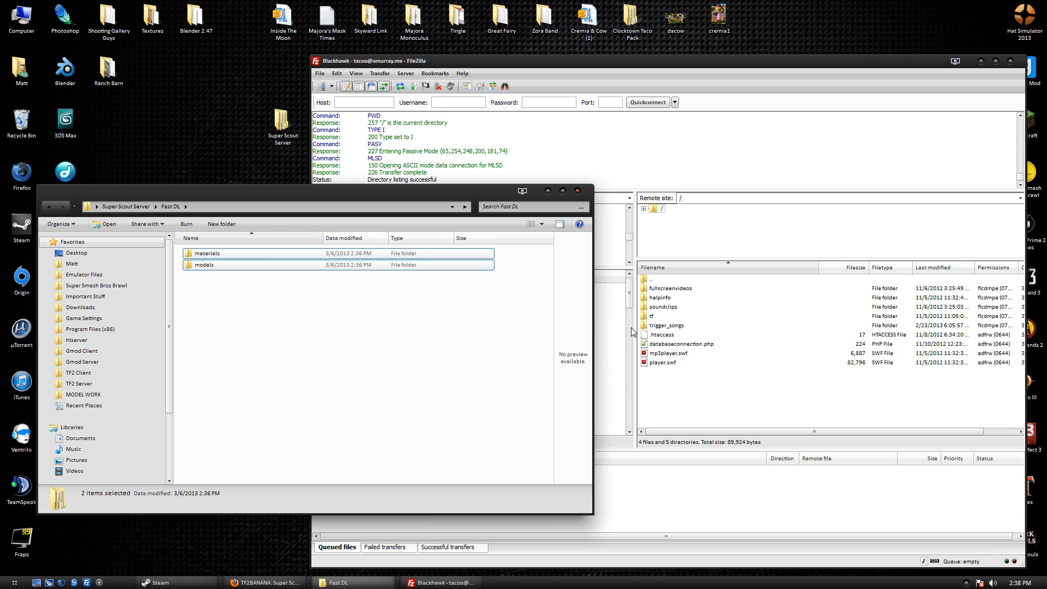
double_click(652, 317)
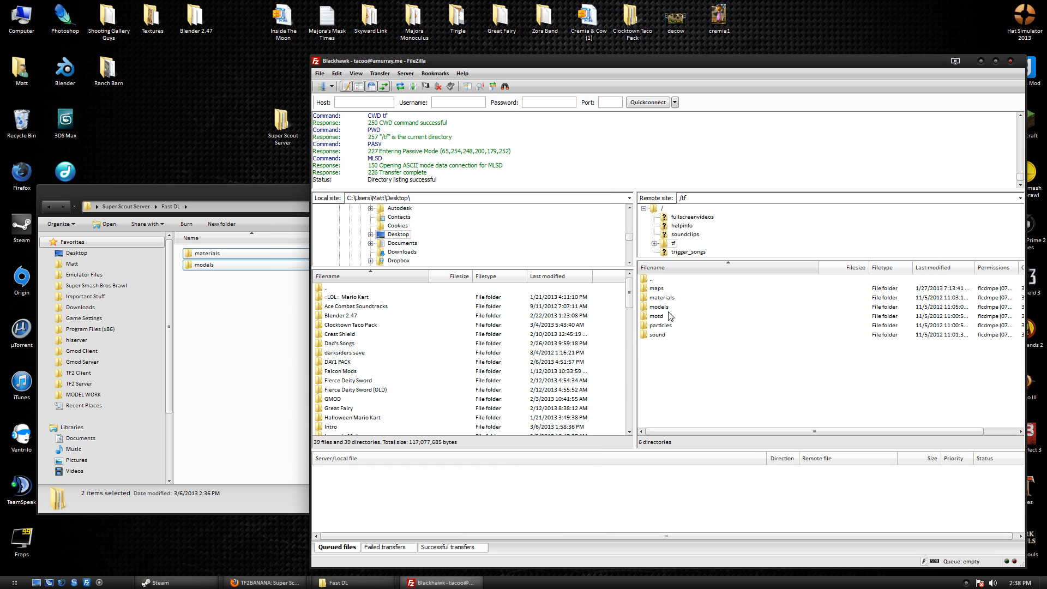
In Explorer, move from Fast DL to the Server folder and select its materials and models folders.
click(274, 290)
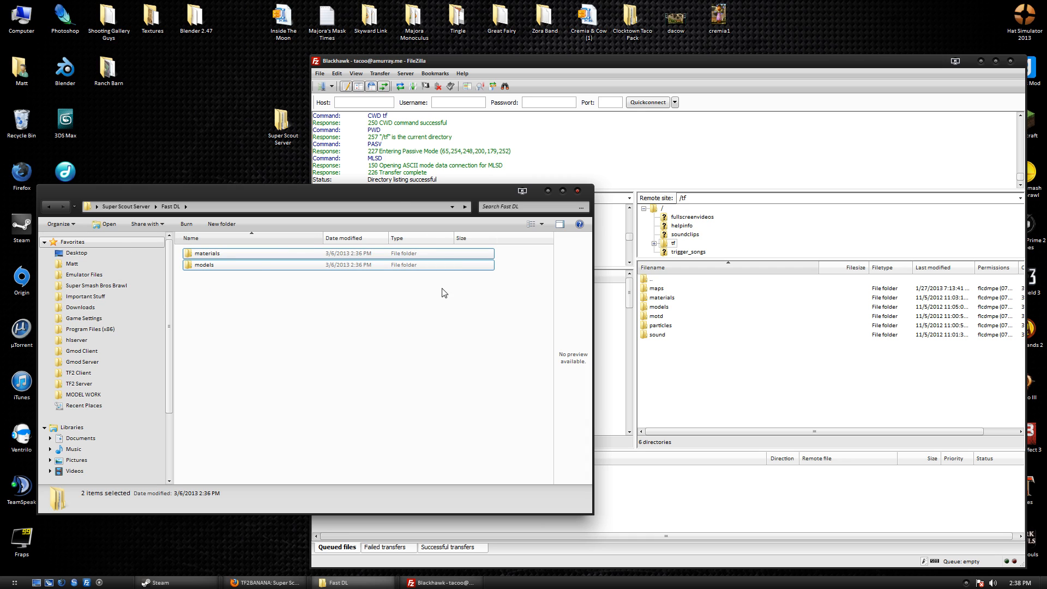
drag(251, 320, 238, 222)
click(135, 210)
double_click(220, 263)
drag(227, 312, 289, 269)
click(812, 407)
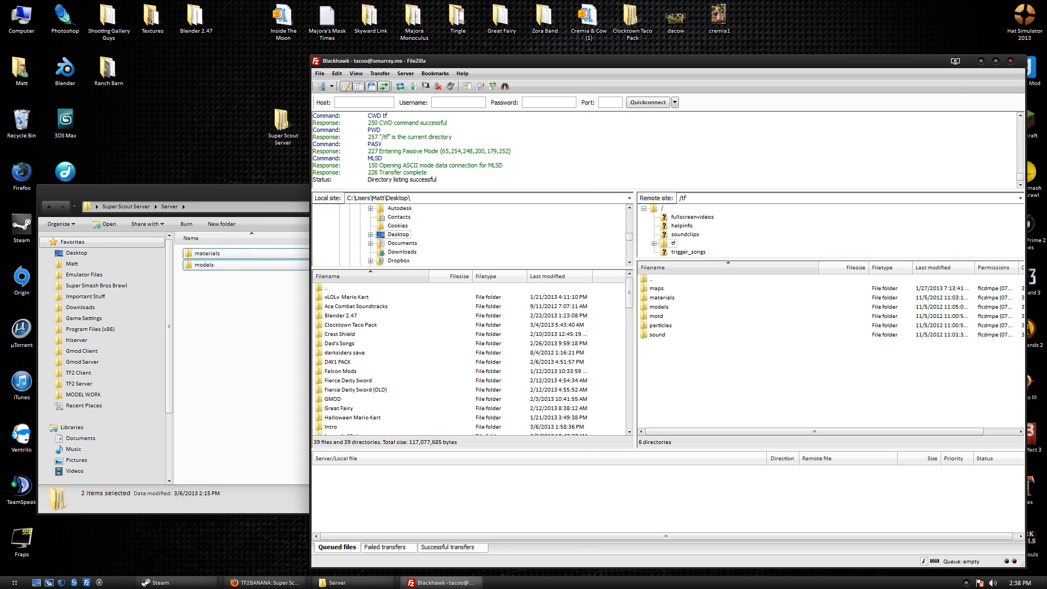
Close FileZilla and the Explorer folder window, then relaunch FileZilla.
click(1011, 62)
drag(334, 193, 548, 182)
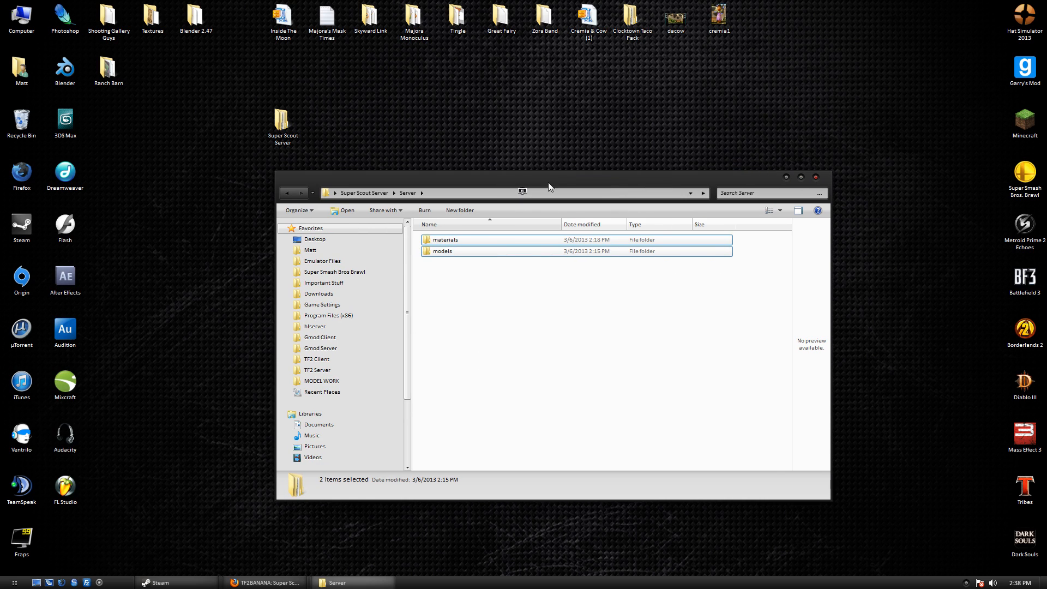
click(365, 193)
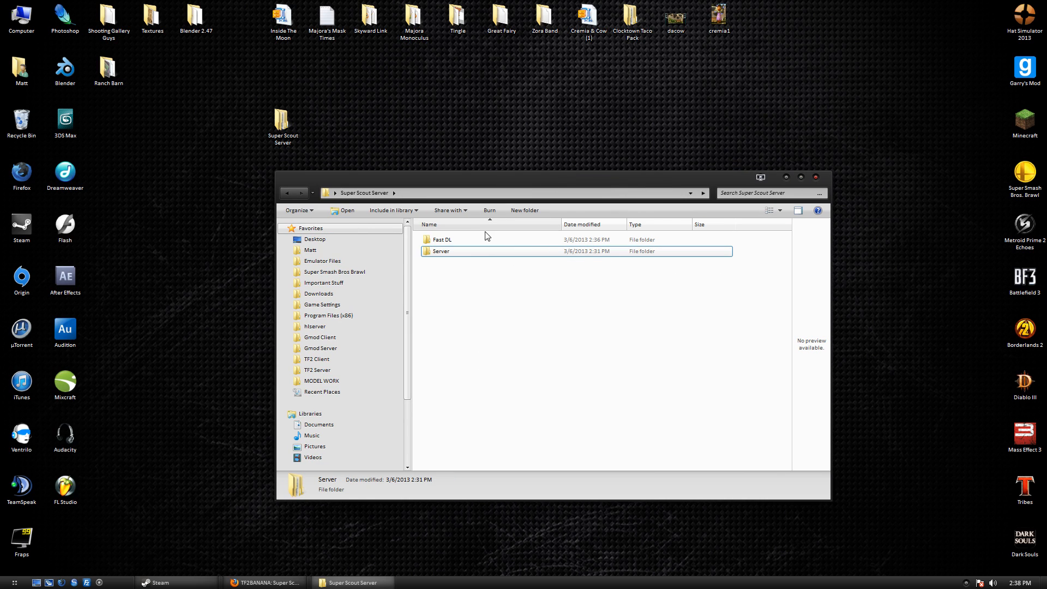
click(815, 177)
click(15, 583)
click(65, 251)
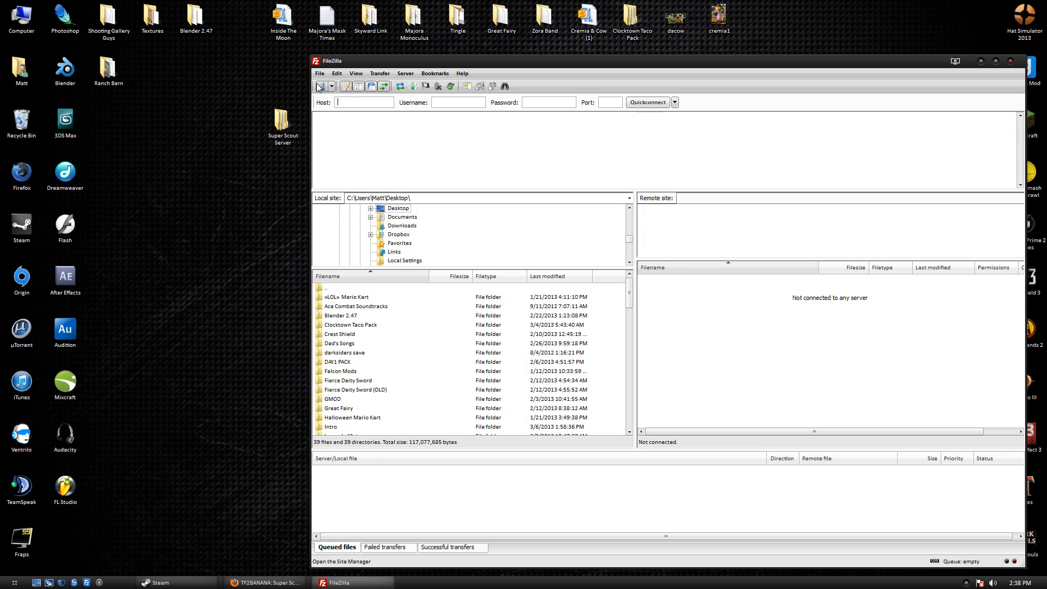
Connect to RackFlux Server and browse to orangebox/tf/addons/sourcemod.
click(331, 86)
click(340, 100)
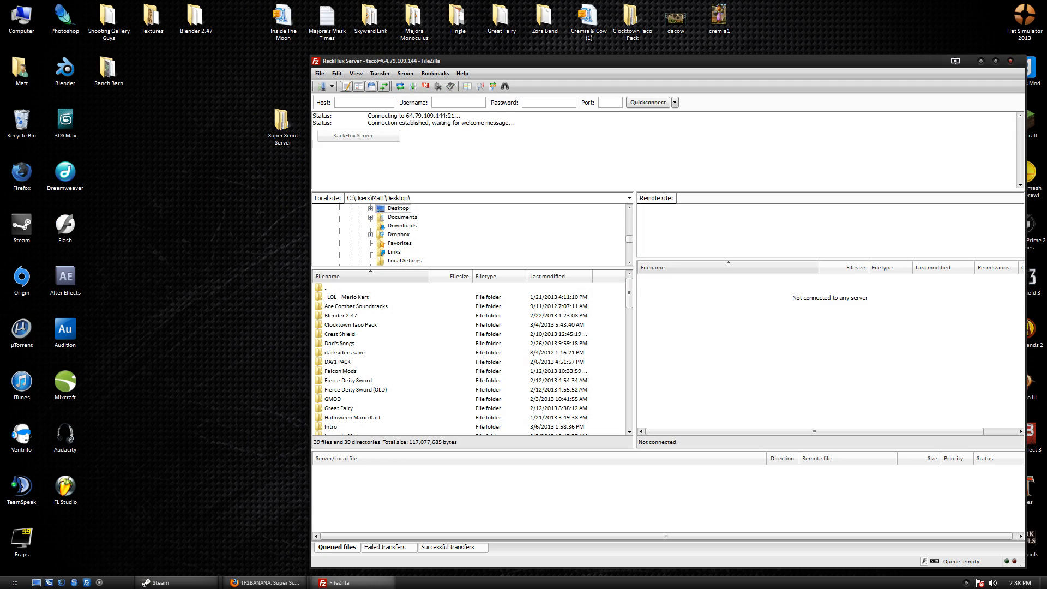
click(662, 292)
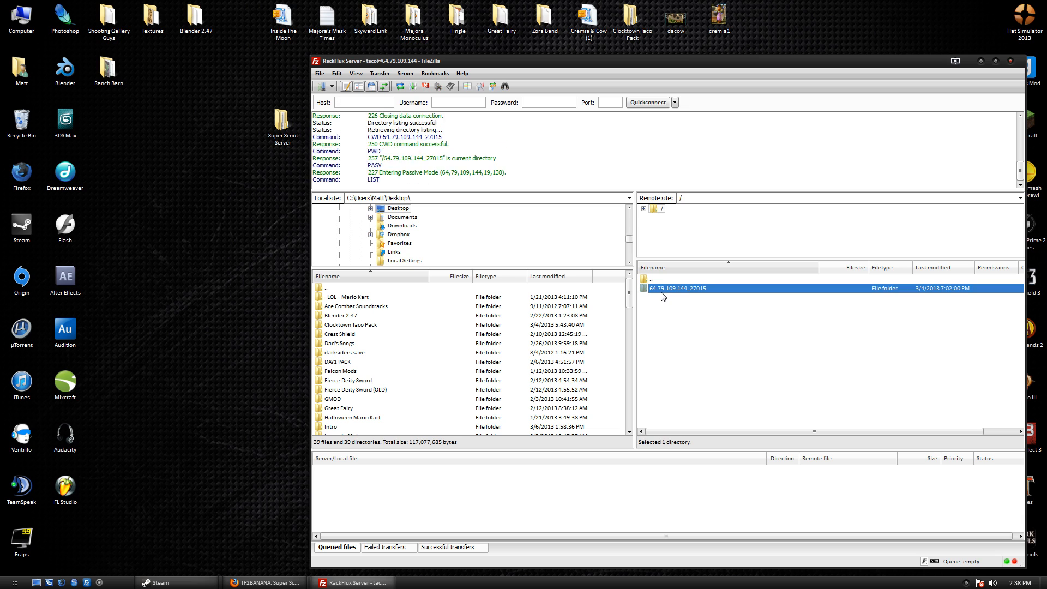
double_click(662, 298)
double_click(660, 307)
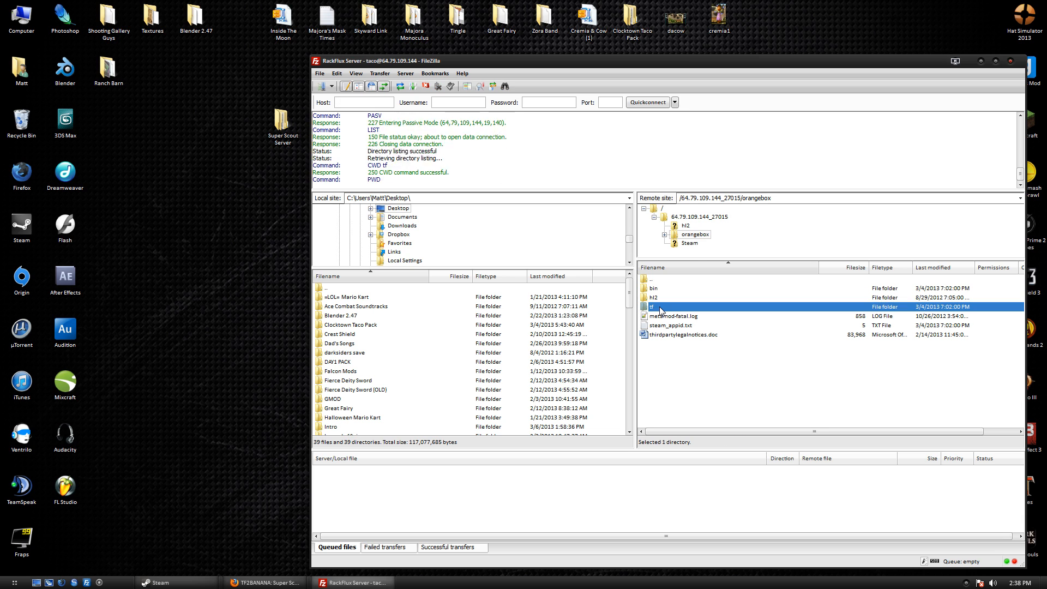
double_click(670, 288)
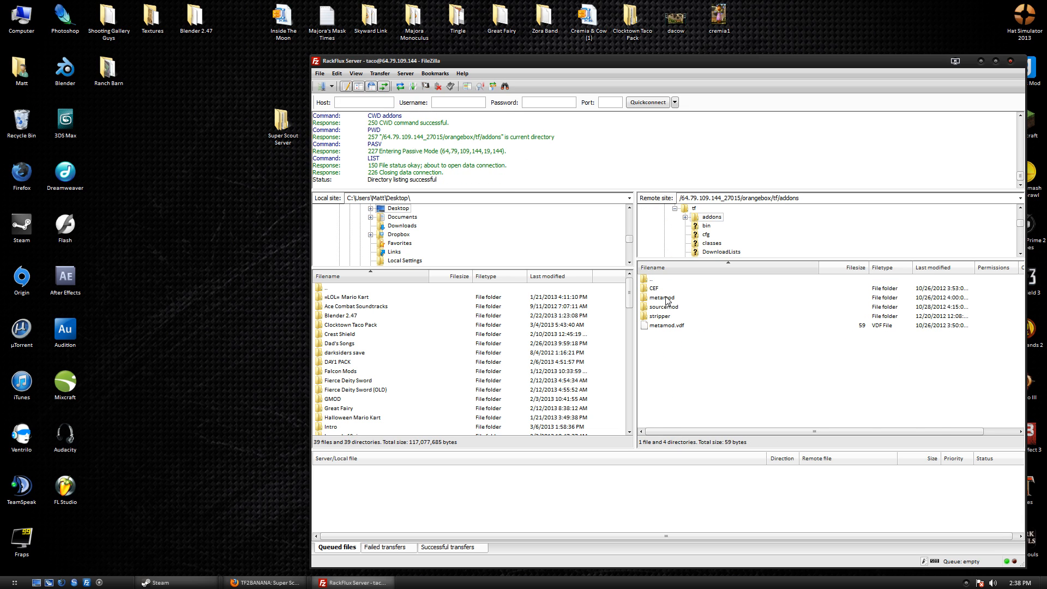
double_click(663, 307)
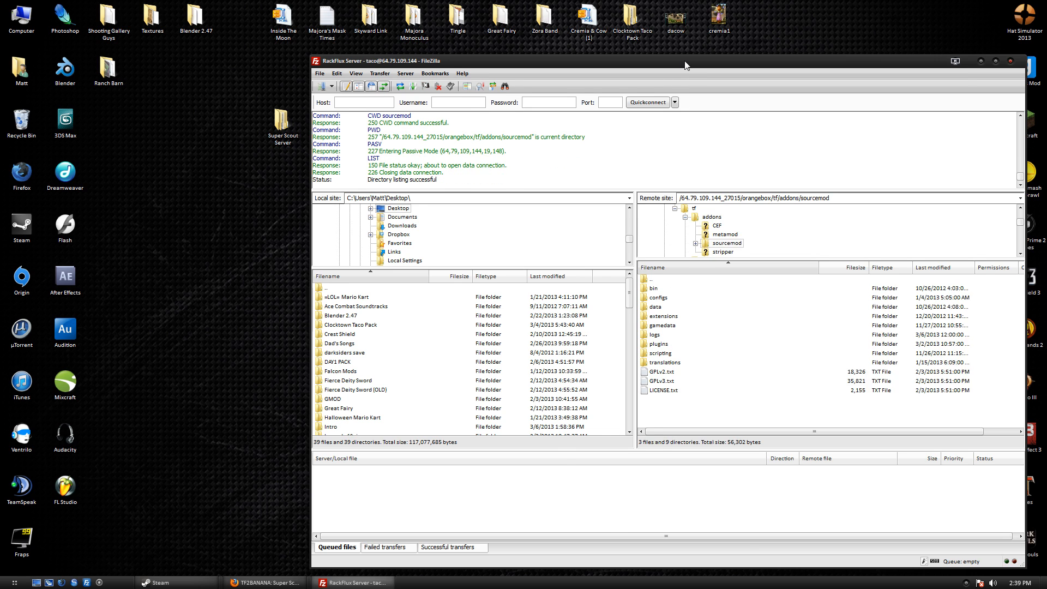
Download TF2_ItemList.cfg from configs/TF2ModelManager to the desktop and minimize FileZilla.
drag(686, 66, 627, 23)
double_click(609, 257)
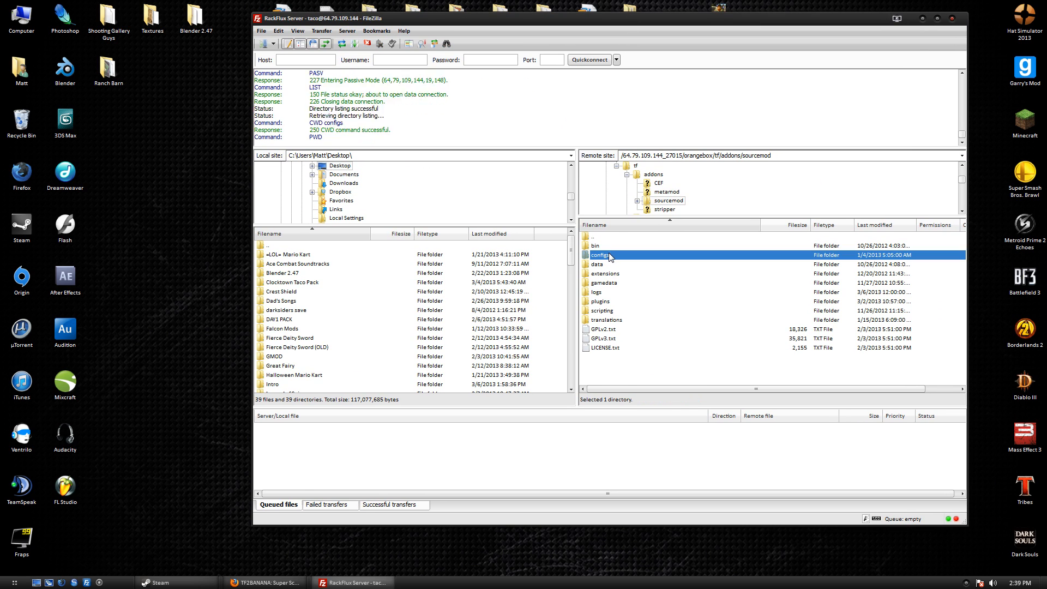
double_click(626, 284)
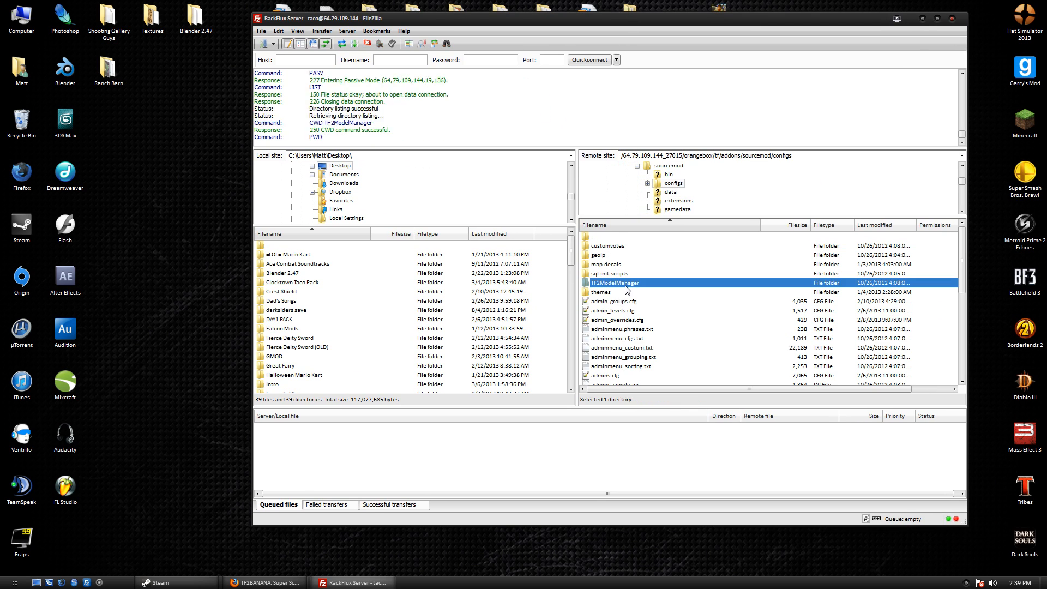
double_click(618, 265)
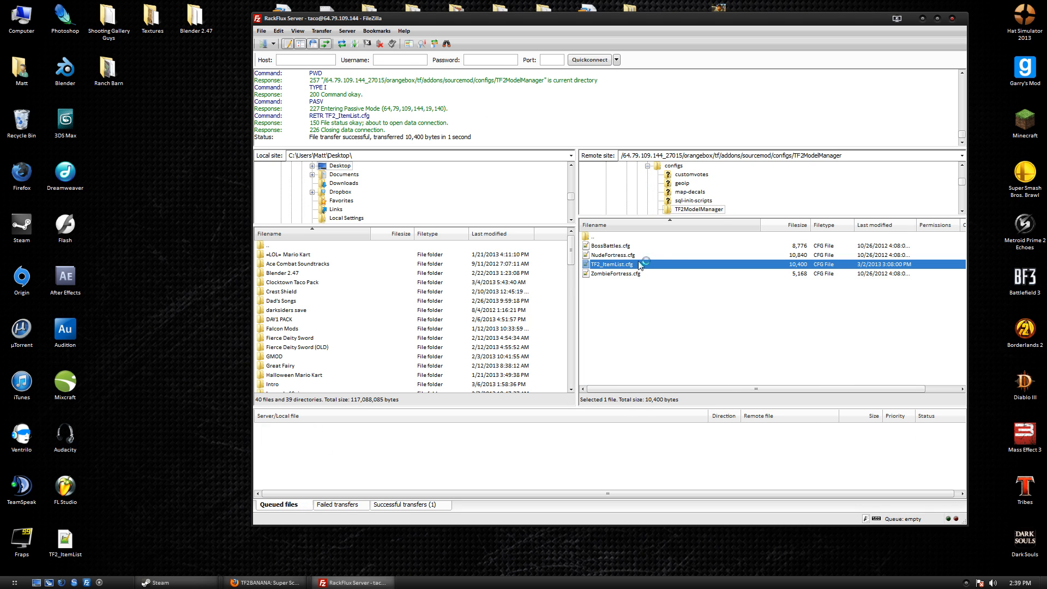
click(922, 18)
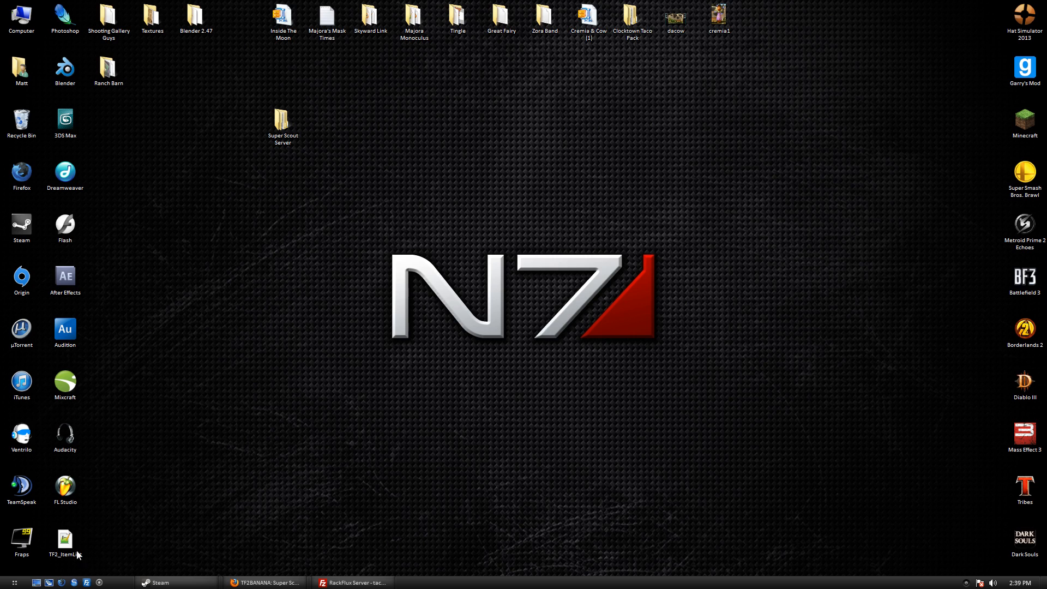
Open TF2_ItemList.cfg maximized, delete the whole item list from line 73 down, and save.
double_click(65, 542)
drag(481, 289, 459, 0)
scroll(523, 306, down, 8)
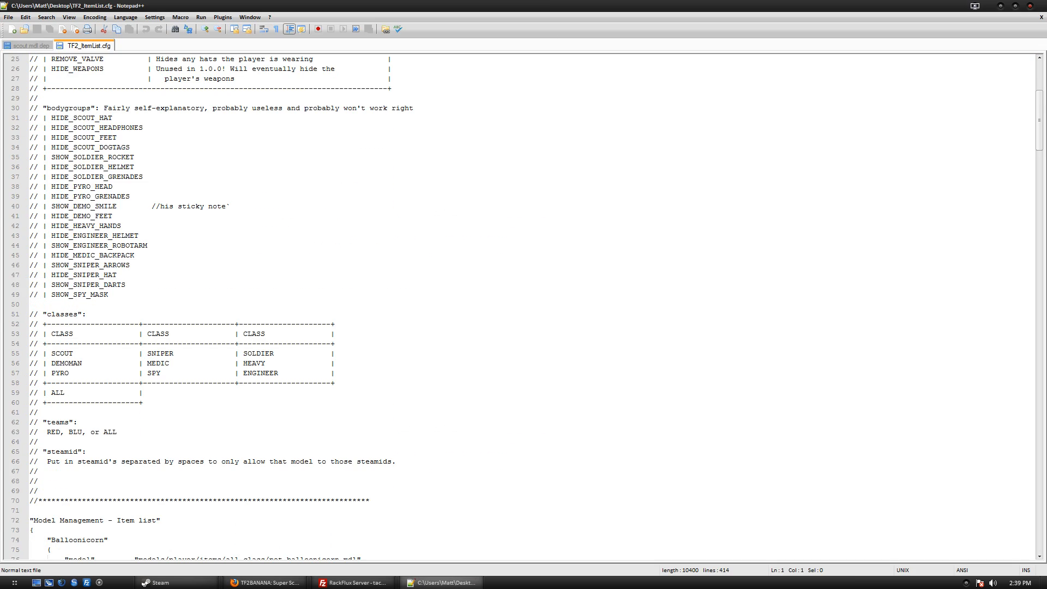
scroll(523, 305, up, 8)
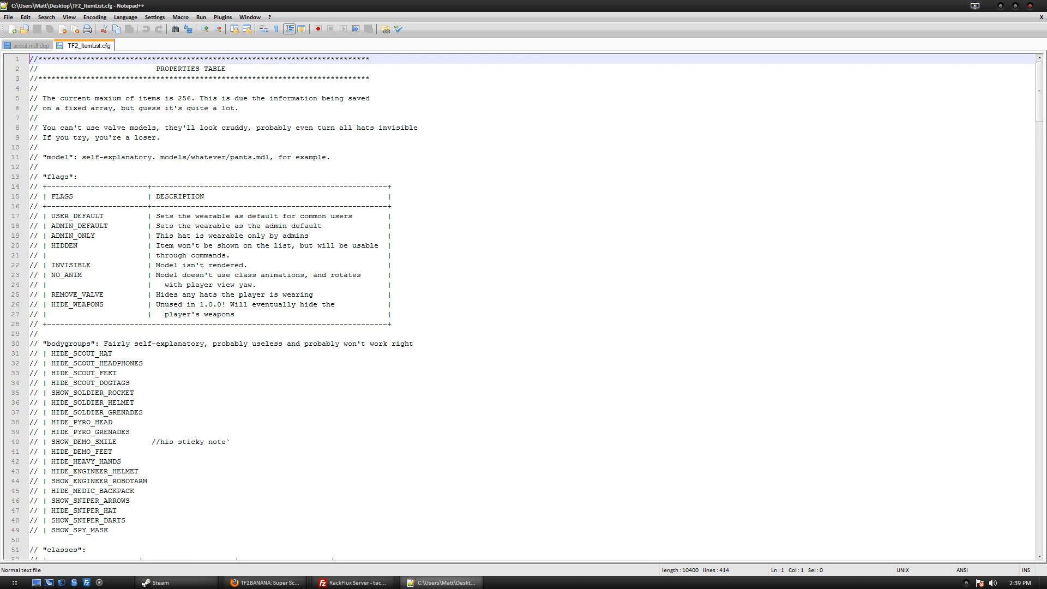
scroll(524, 305, down, 6)
scroll(524, 305, down, 4)
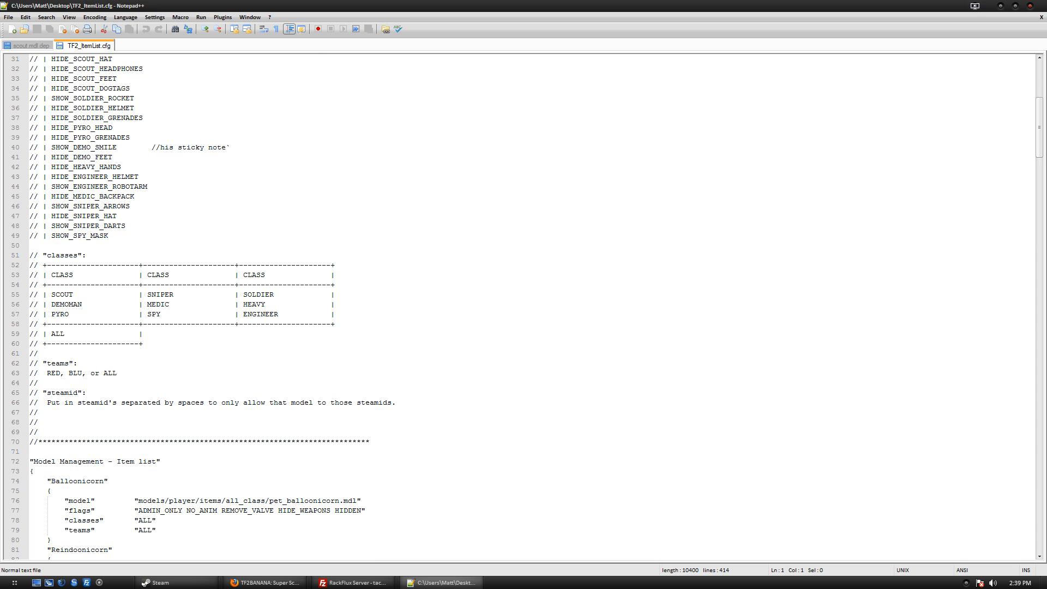
drag(36, 472, 218, 570)
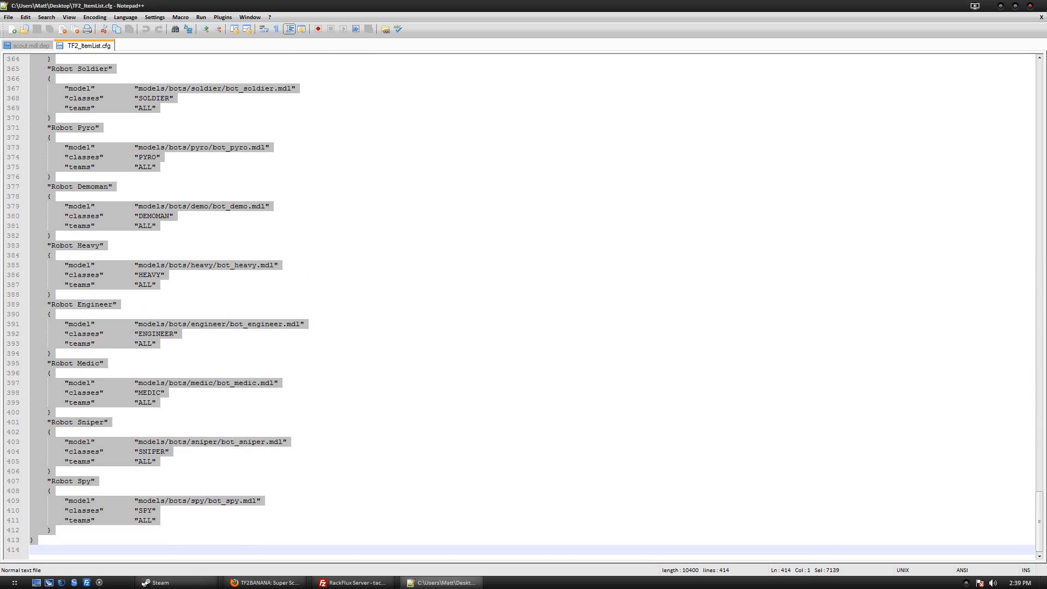
key(Delete)
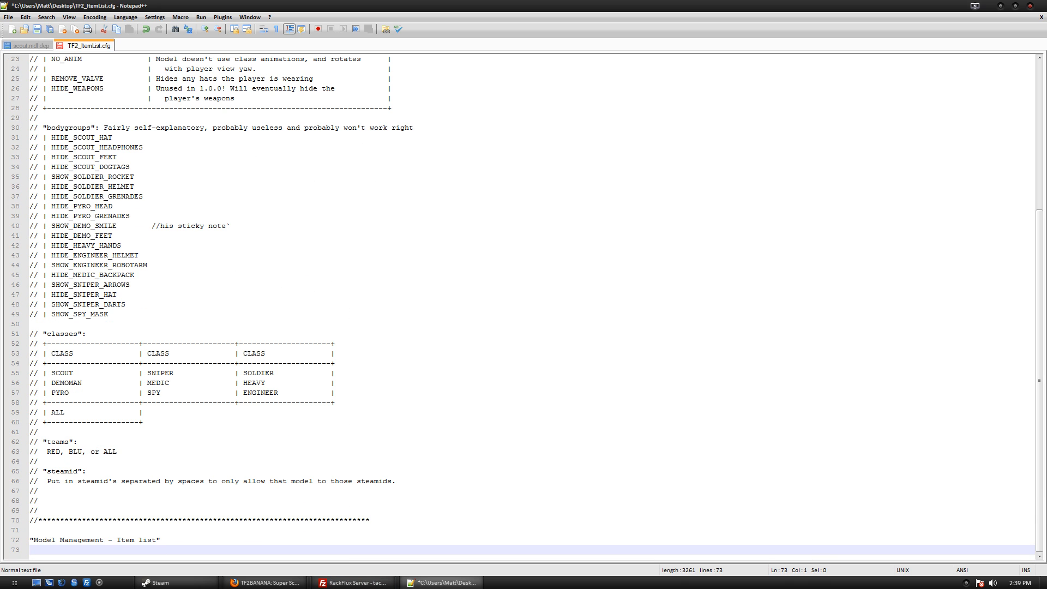
key(Return)
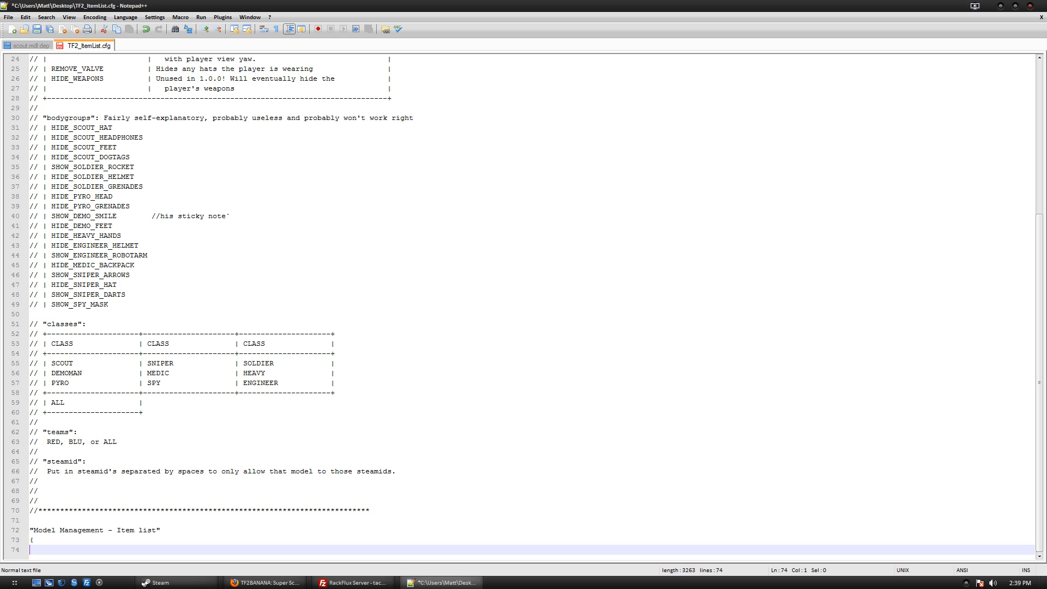
key(ctrl+s)
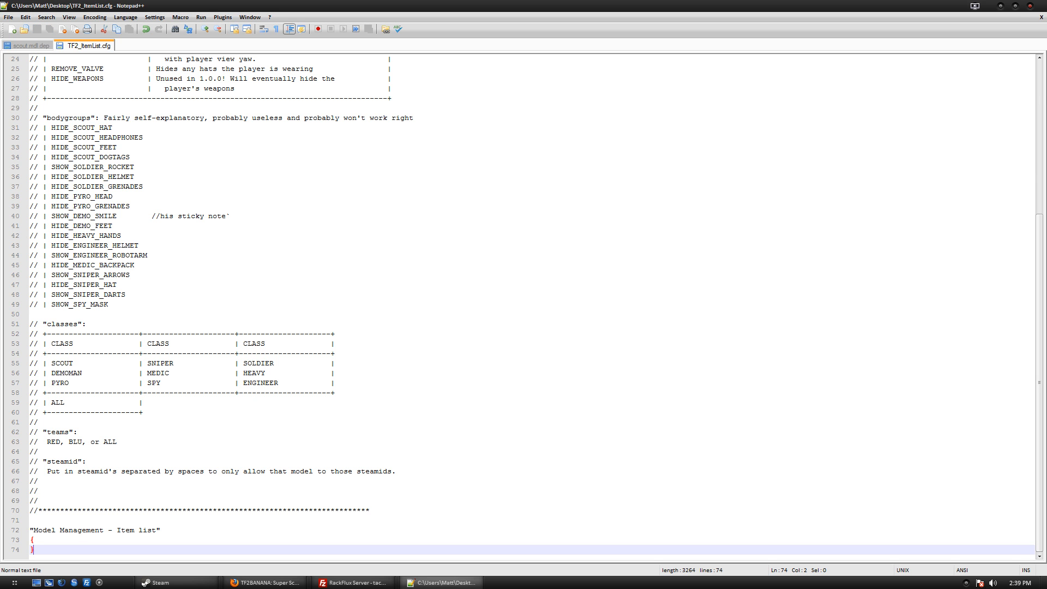
Undo the deletion to restore the list and copy the Robot Spy entry.
scroll(524, 305, up, 8)
scroll(523, 306, down, 8)
key(ctrl+z)
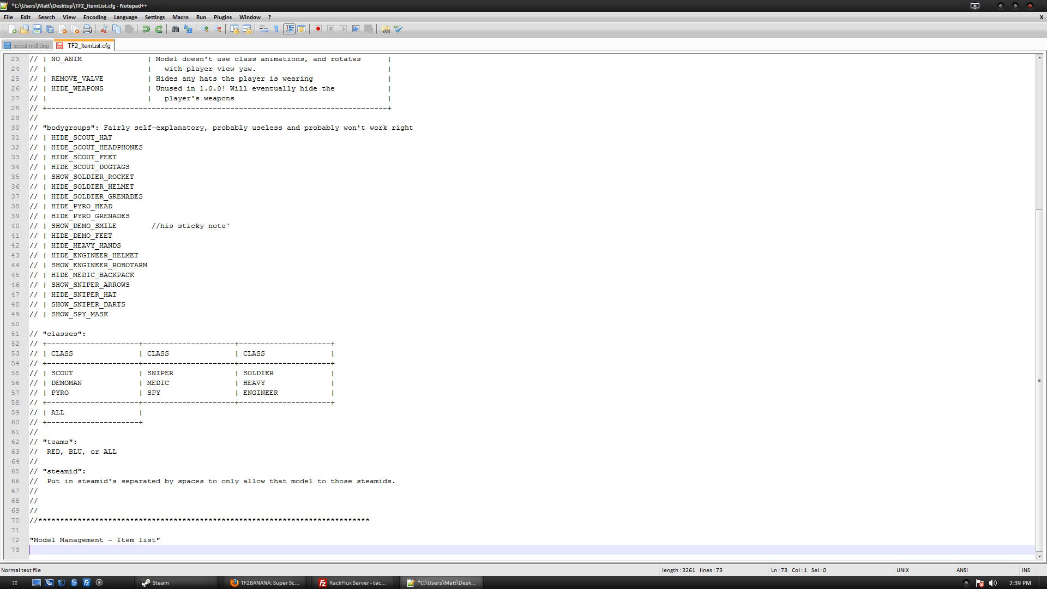
key(ctrl+z)
drag(55, 530, 31, 481)
key(ctrl+c)
Redo the emptied list, paste the Robot Spy entry after line 73's brace, save, and restore the window.
click(235, 511)
key(ctrl+y)
key(ctrl+y)
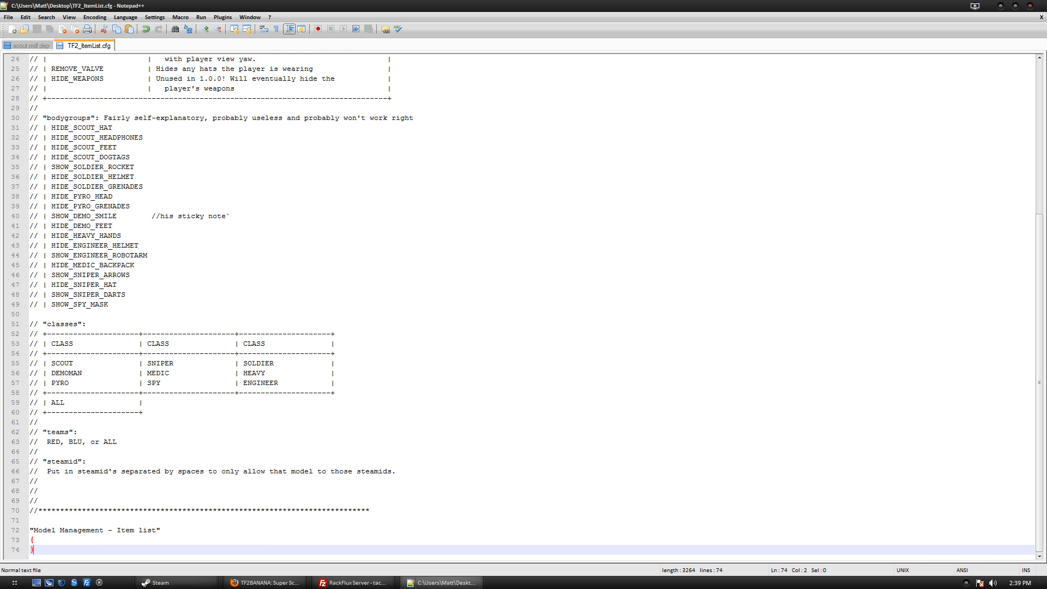
click(34, 540)
key(Return)
key(ctrl+v)
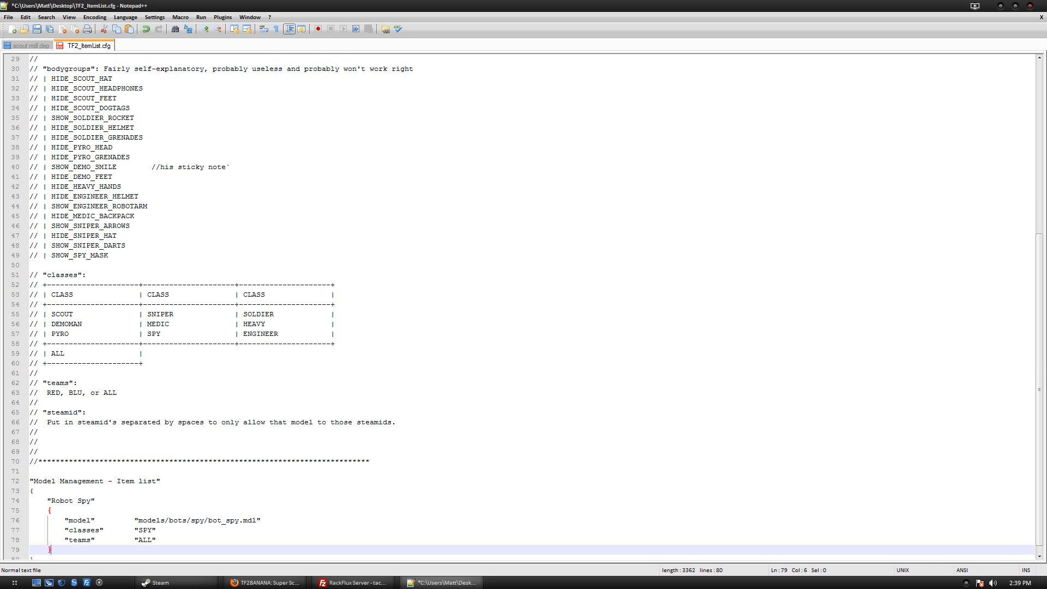
key(Down)
key(ctrl+s)
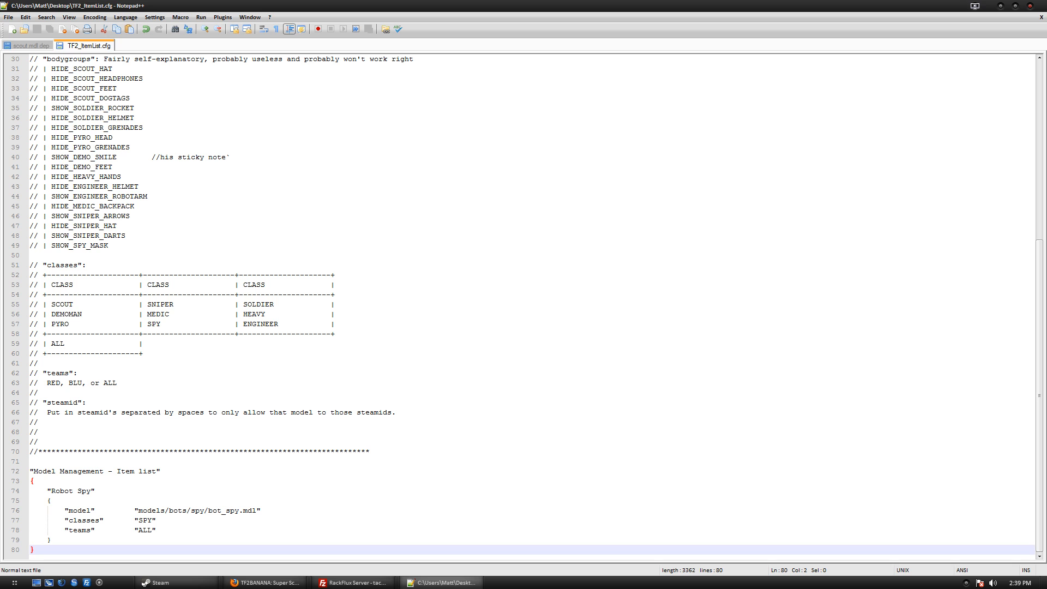
click(95, 491)
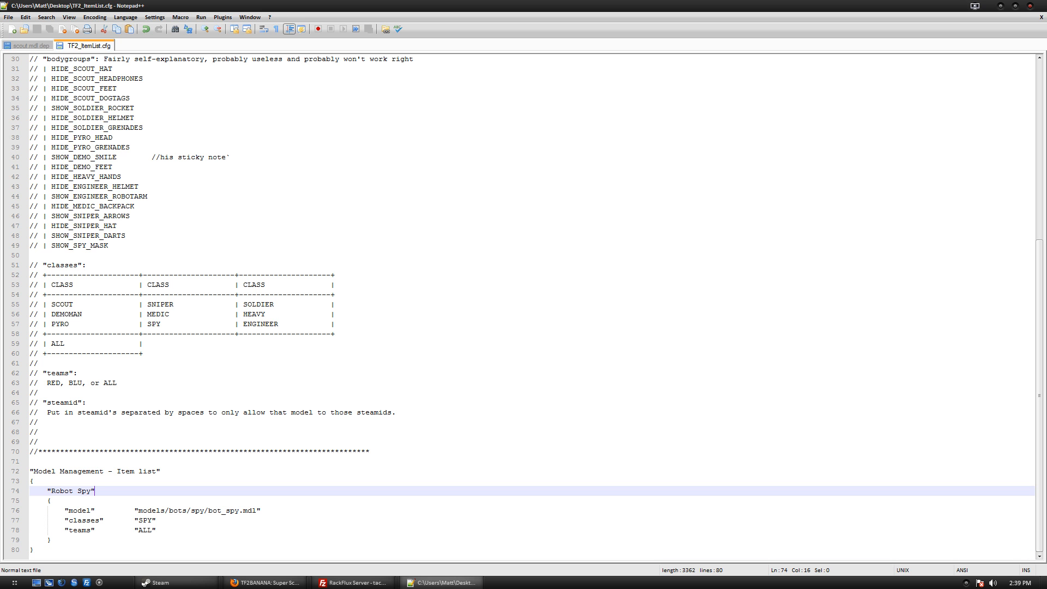
double_click(566, 6)
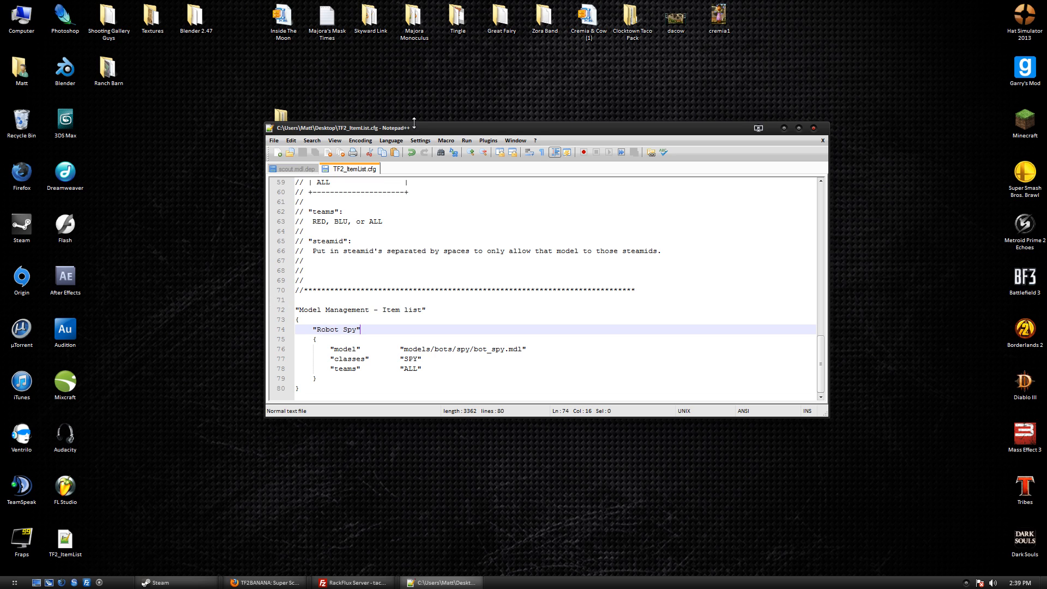
Rename the entry from "Robot Spy" to "Super Scout".
drag(420, 131, 588, 138)
drag(486, 384, 441, 335)
click(480, 325)
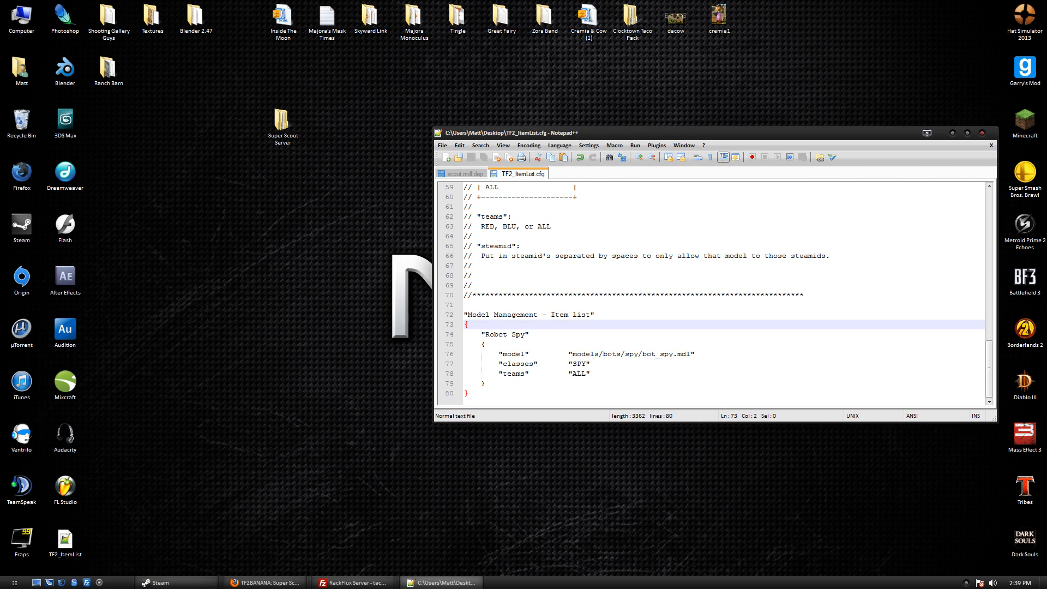
drag(525, 334, 487, 336)
text(Super S)
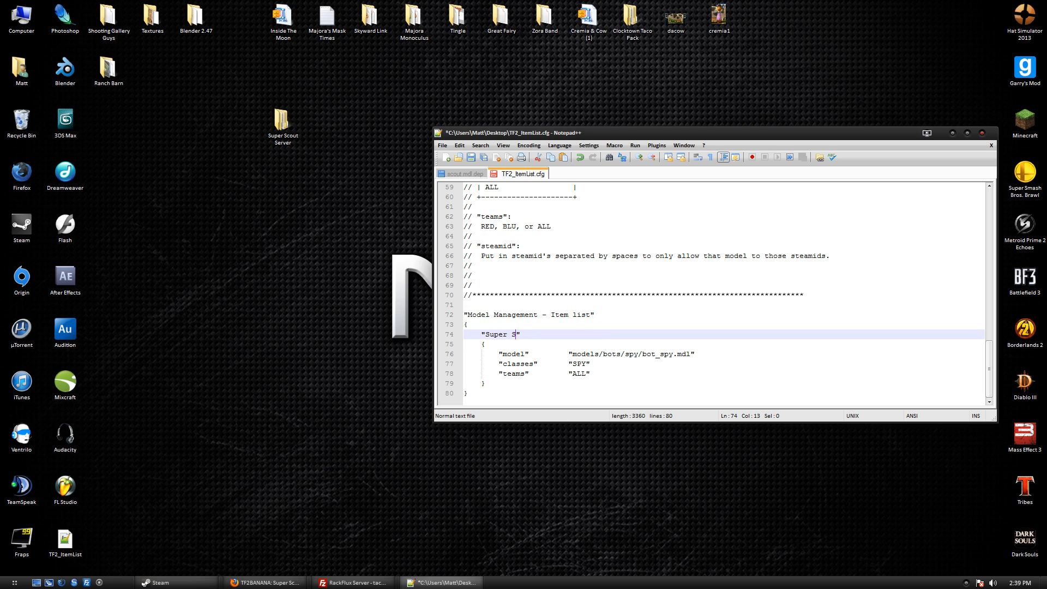
text(cout)
Change the model path to models/custom/player/superscout_tut/scout.mdl and save.
click(616, 354)
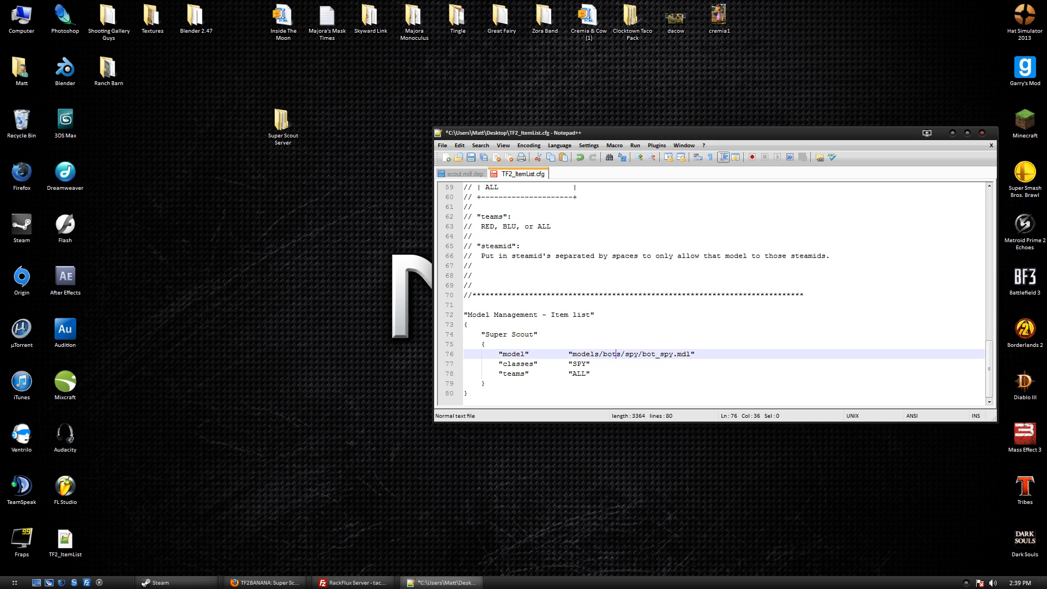
double_click(617, 354)
text(custom)
key(BackSpace)
key(BackSpace)
key(BackSpace)
text(paye)
key(BackSpace)
key(BackSpace)
key(BackSpace)
text(layer/superscout)
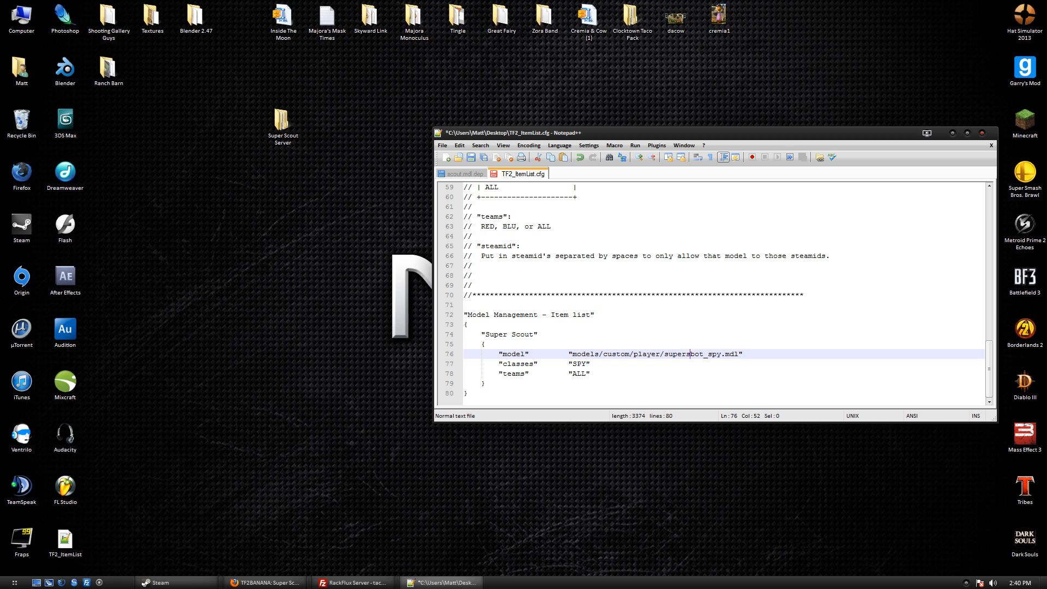
text(_tut/)
key(BackSpace)
key(BackSpace)
key(BackSpace)
key(BackSpace)
key(BackSpace)
key(BackSpace)
key(BackSpace)
text(scout)
key(ctrl+s)
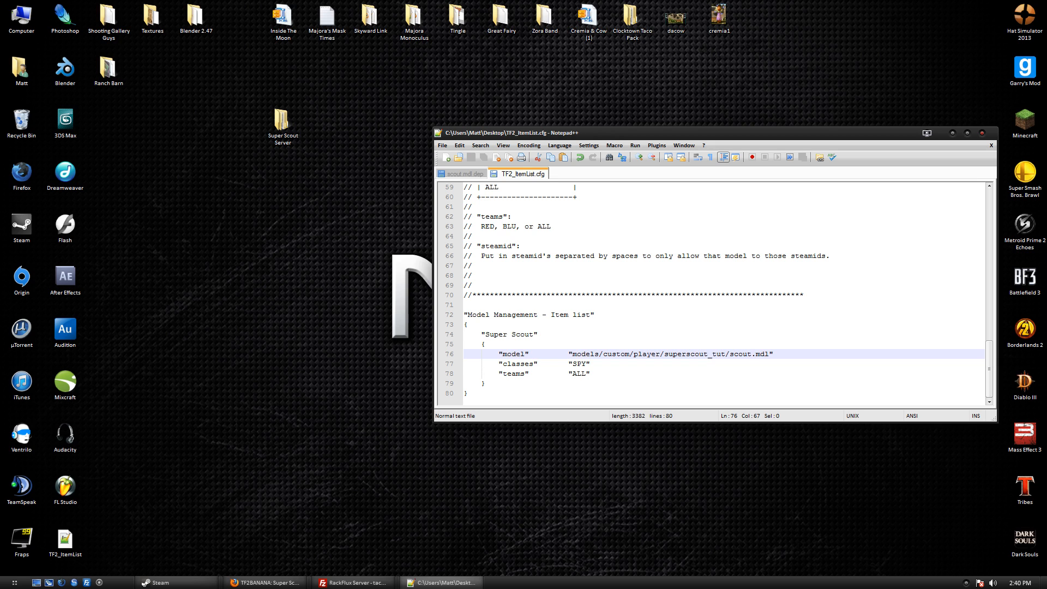
Change the classes value from SPY to SCOUT and save.
key(Down)
key(Left)
key(shift+Left)
key(shift+Left)
key(shift+Left)
text(SCO)
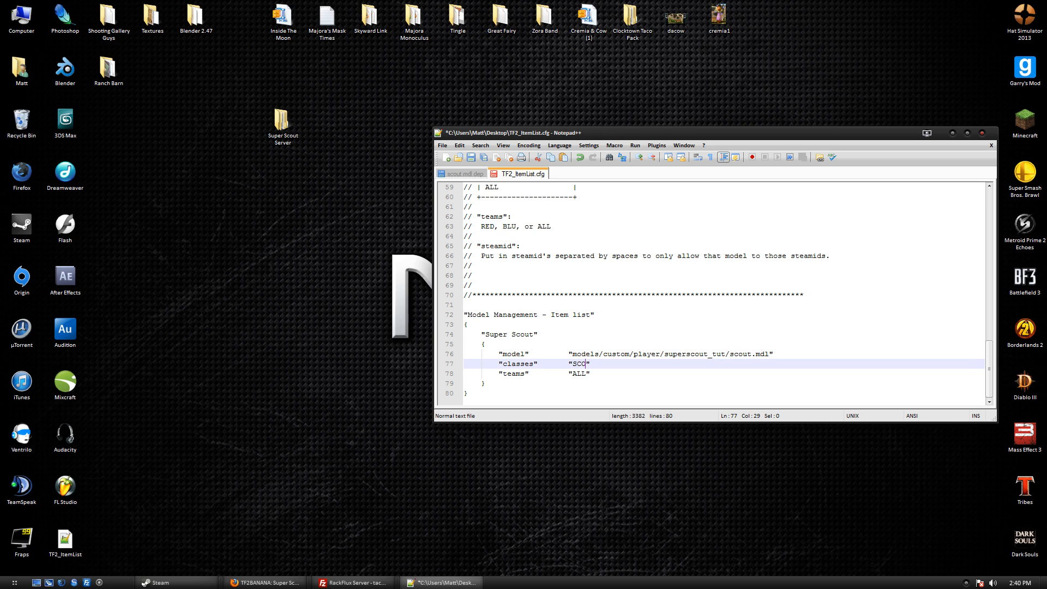
text(UT)
key(ctrl+s)
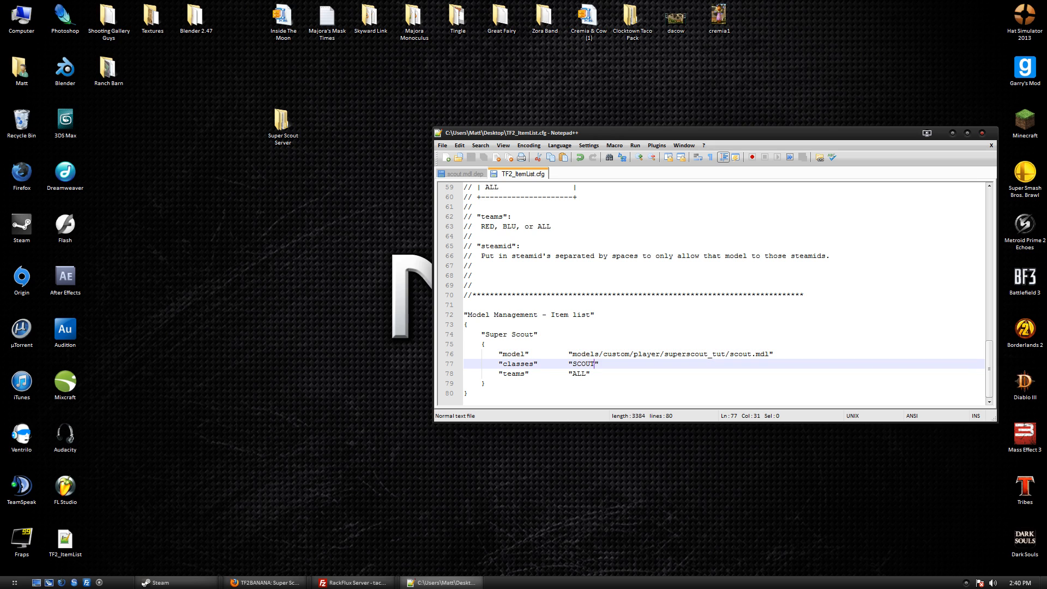
Select the teams line text and maximize the editor window.
key(Down)
key(Down)
key(Up)
key(Home)
key(shift+End)
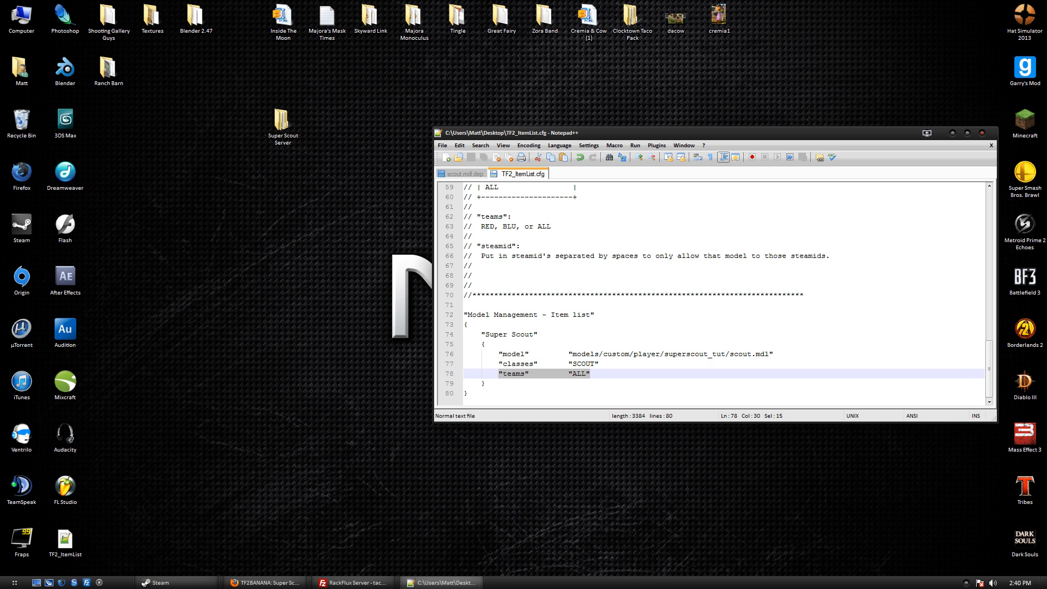
double_click(682, 134)
scroll(522, 305, up, 6)
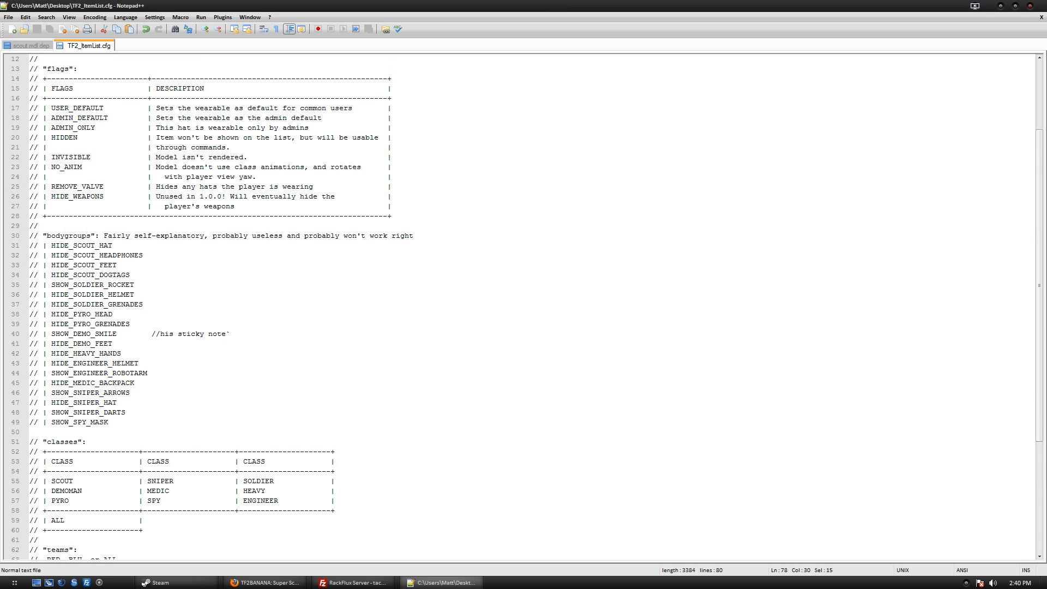
Start a new flags line below the Super Scout model line.
scroll(522, 306, down, 5)
scroll(522, 305, down, 1)
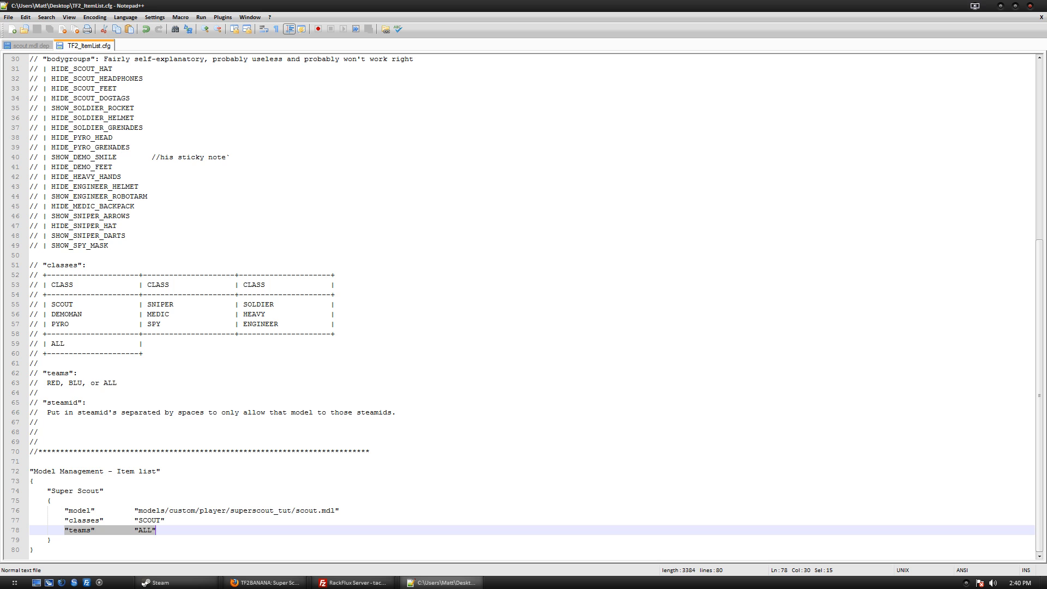
scroll(522, 305, up, 10)
drag(104, 294, 52, 295)
scroll(51, 295, down, 10)
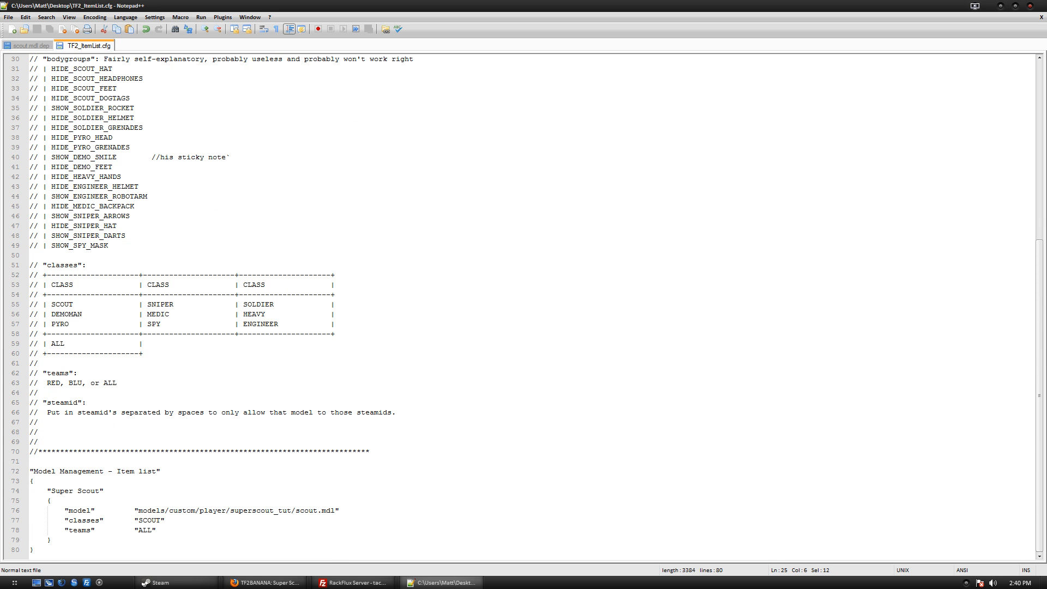
click(340, 511)
key(Return)
text("flags)
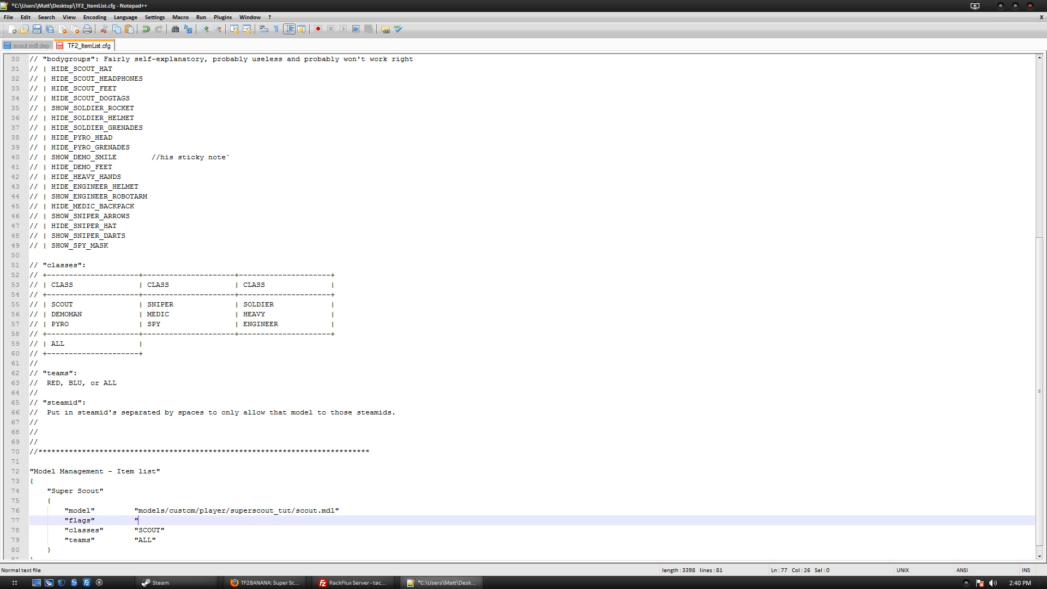
Copy REMOVE_VALVE from the flags table into the new flags value.
scroll(524, 306, up, 5)
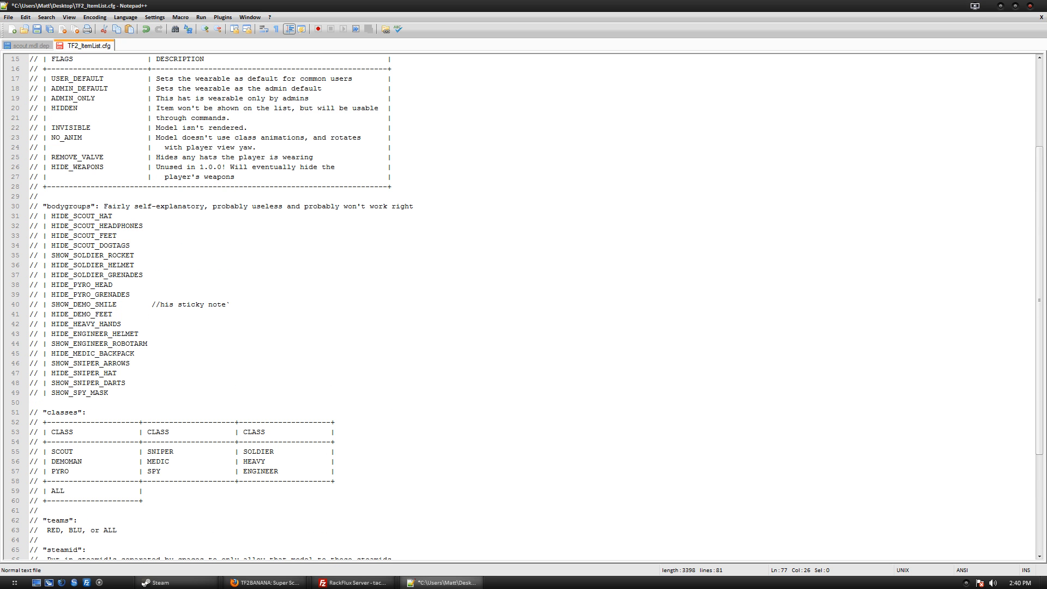
drag(105, 157, 51, 157)
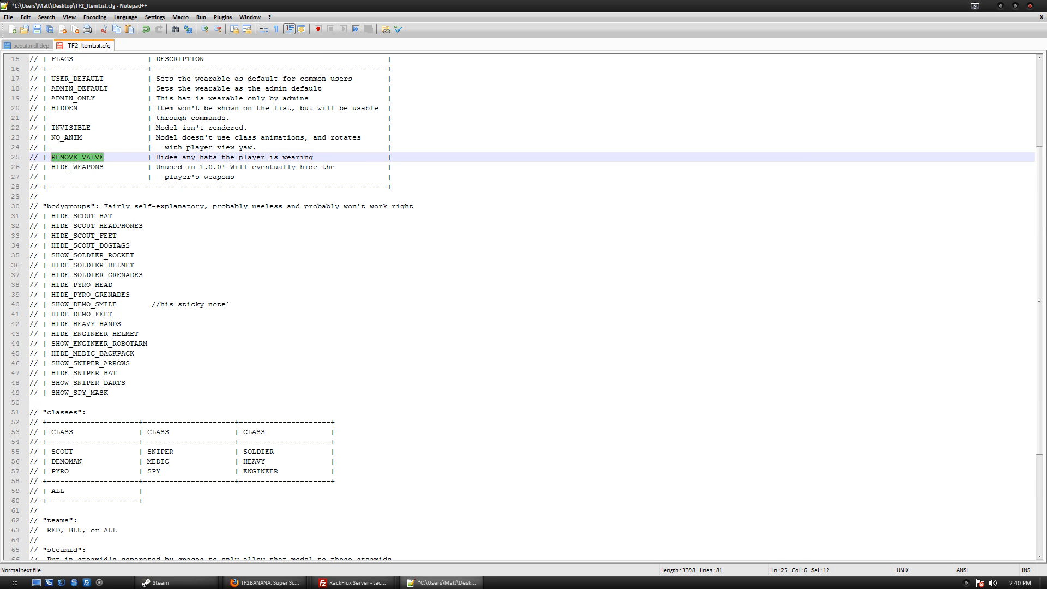
scroll(51, 157, down, 5)
click(139, 511)
key(ctrl+v)
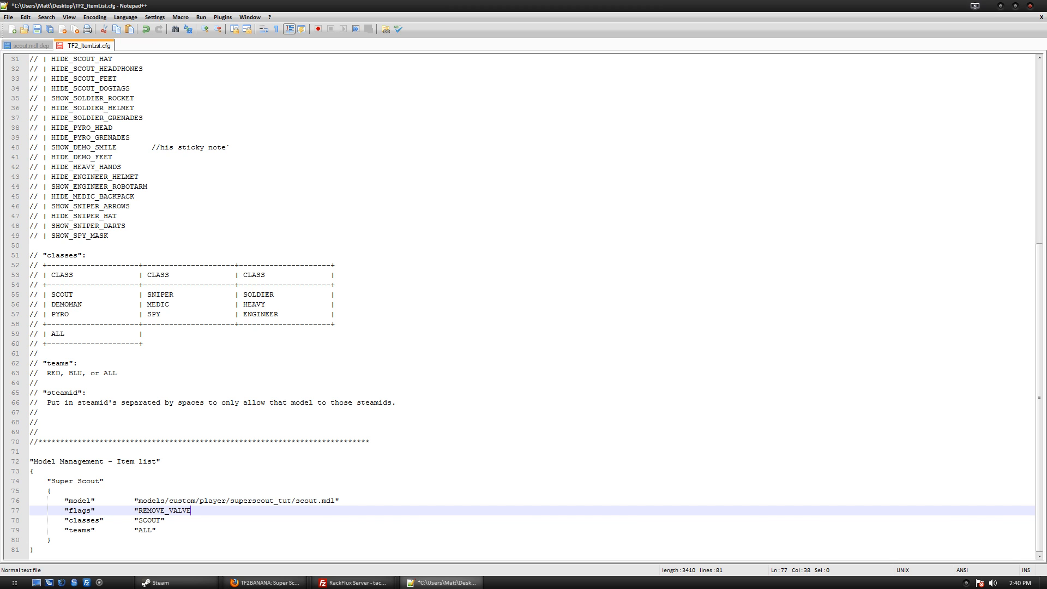
Copy HIDDEN from the flags table and paste it after REMOVE_VALVE.
scroll(523, 305, up, 7)
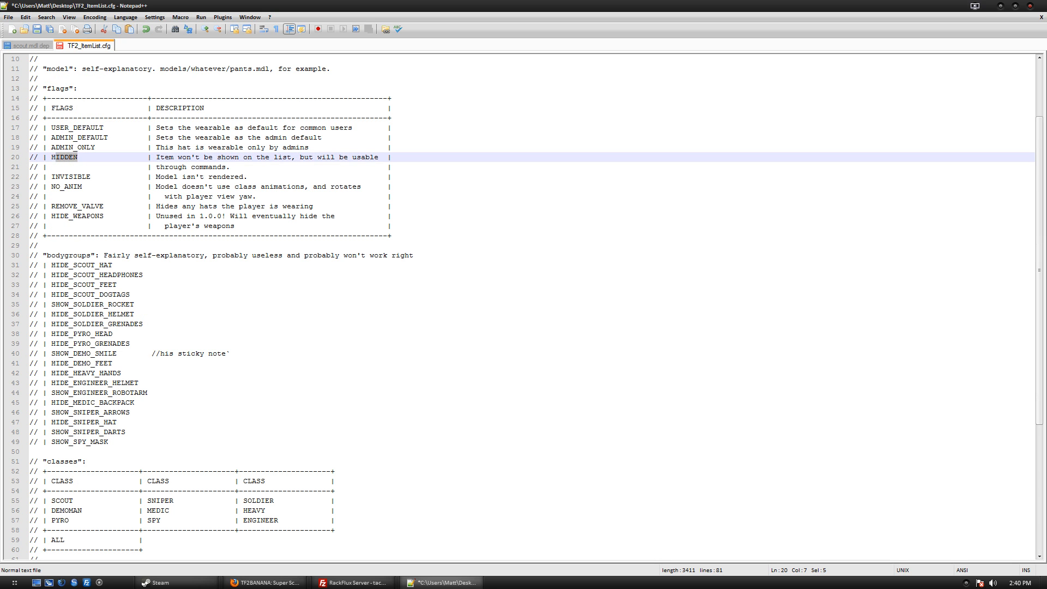
double_click(60, 157)
scroll(523, 306, down, 7)
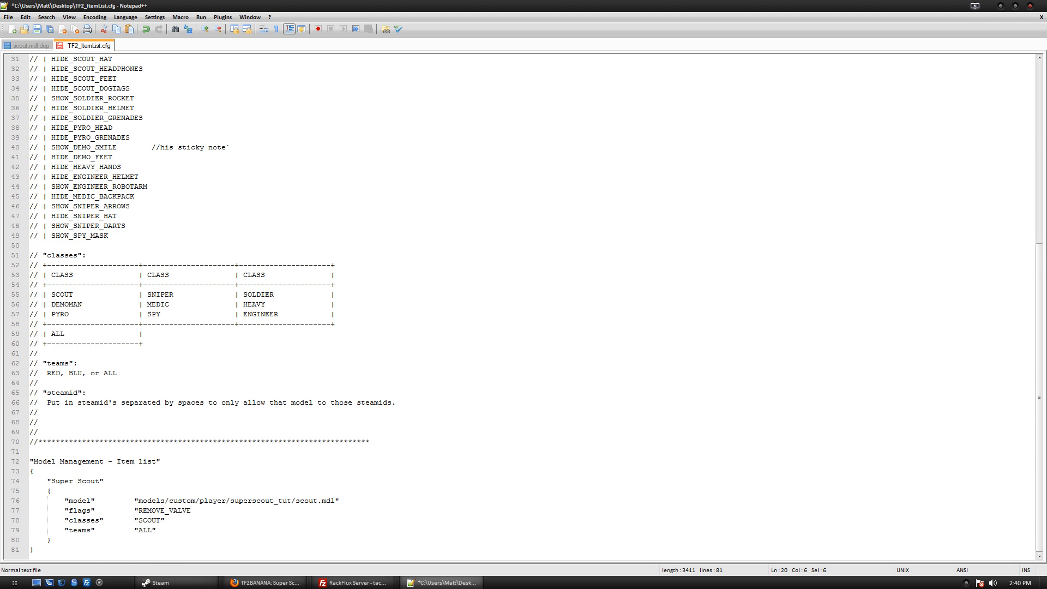
click(195, 510)
key(ctrl+v)
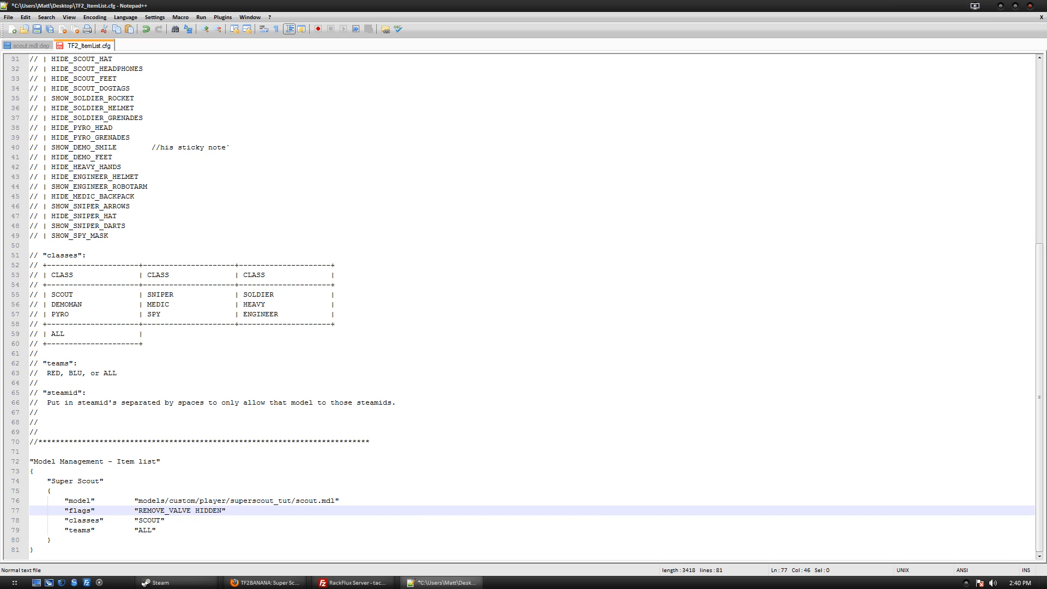
drag(191, 510, 225, 510)
key(shift+Left)
Replace HIDDEN in the flags value with ADMIN_DEFAULT from the table.
scroll(523, 305, up, 10)
click(105, 216)
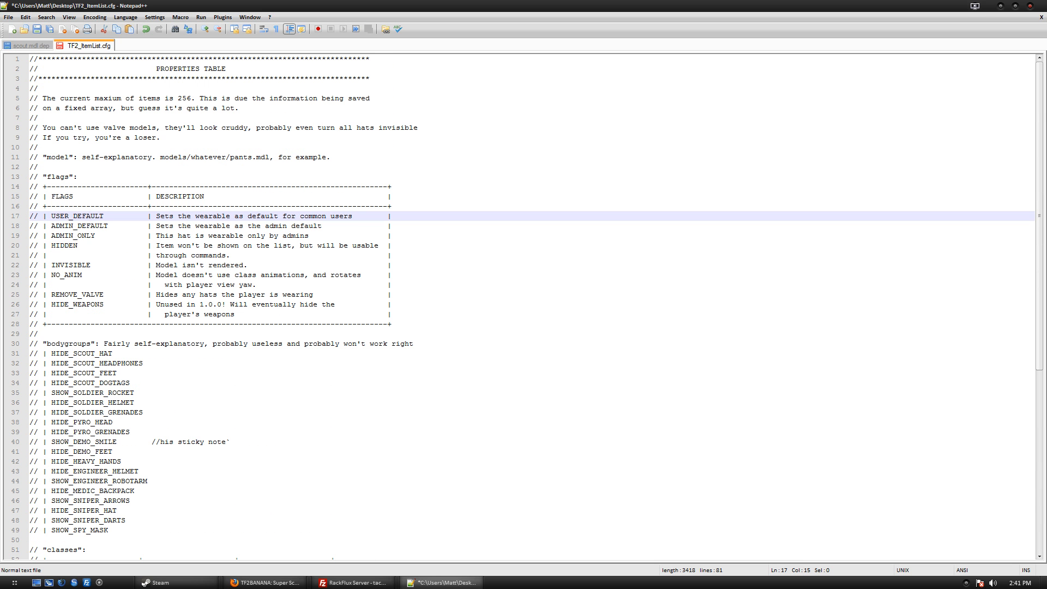
drag(109, 226, 51, 225)
key(ctrl+c)
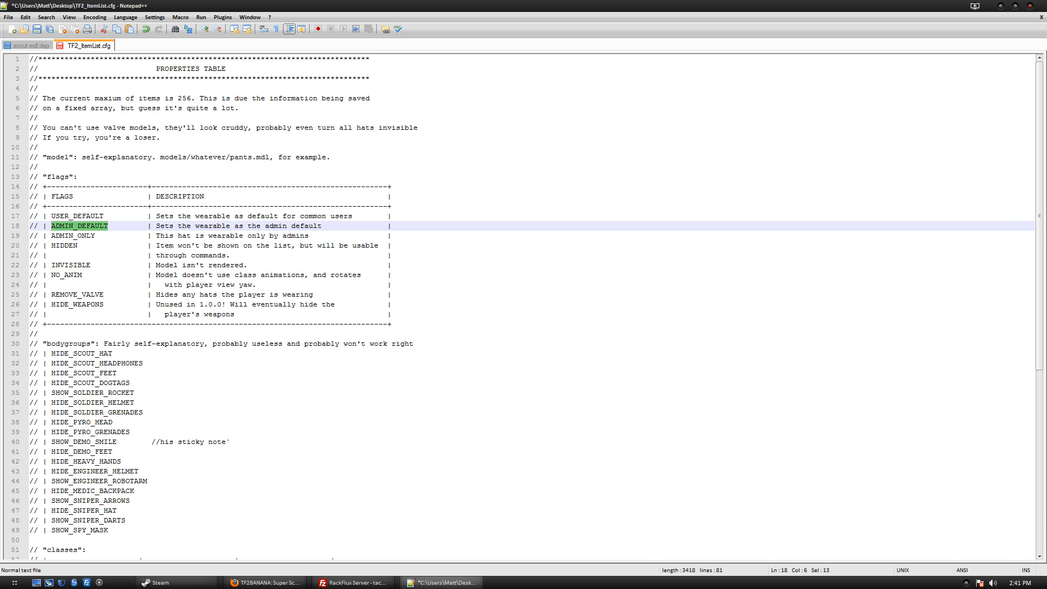
scroll(523, 306, down, 10)
drag(195, 510, 213, 510)
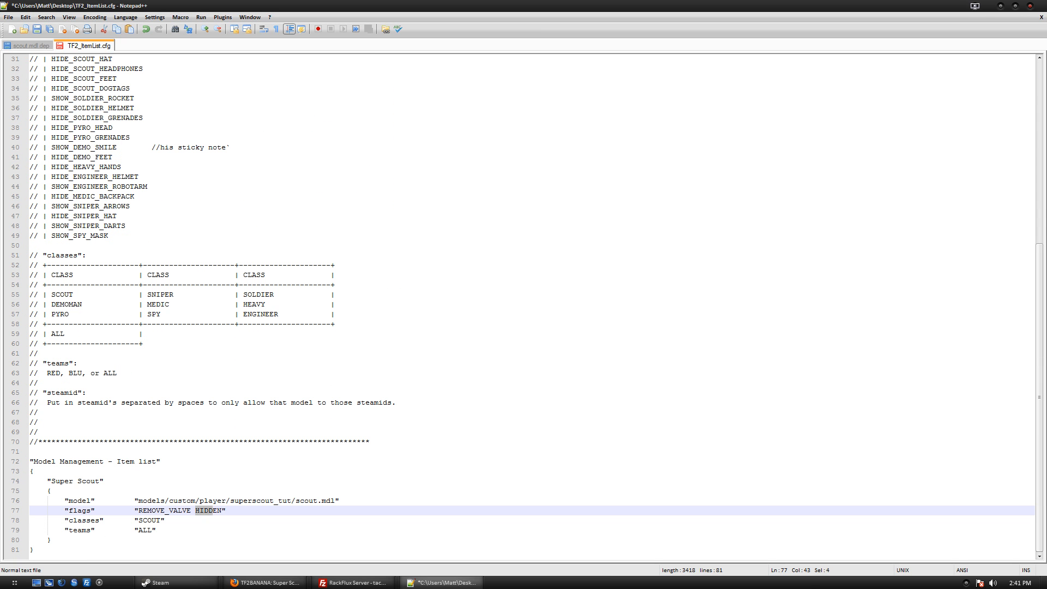
key(ctrl+v)
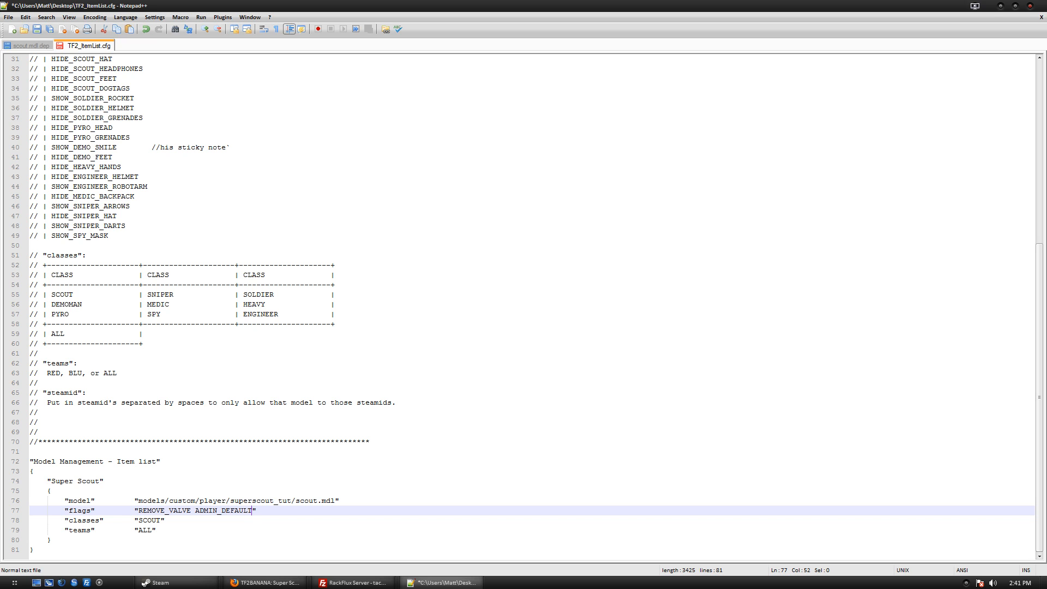
Change the Super Scout flags value from ADMIN_DEFAULT to ADMIN_ONLY.
key(Down)
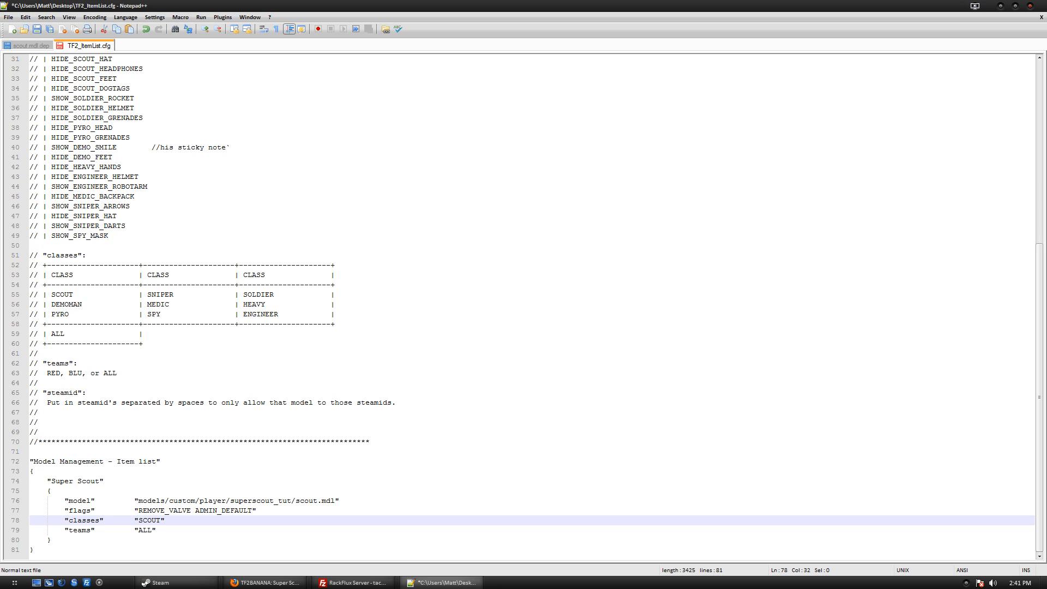
drag(221, 511, 238, 511)
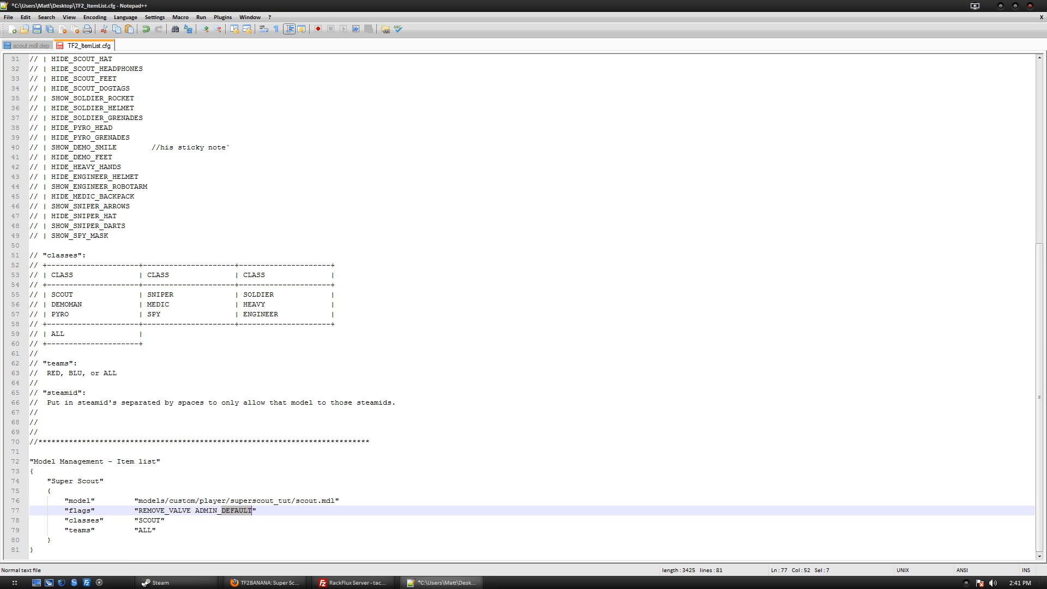
text(ONLY)
Review the FLAGS description table at the top, highlighting the HIDE_WEAPONS flag.
scroll(523, 305, up, 9)
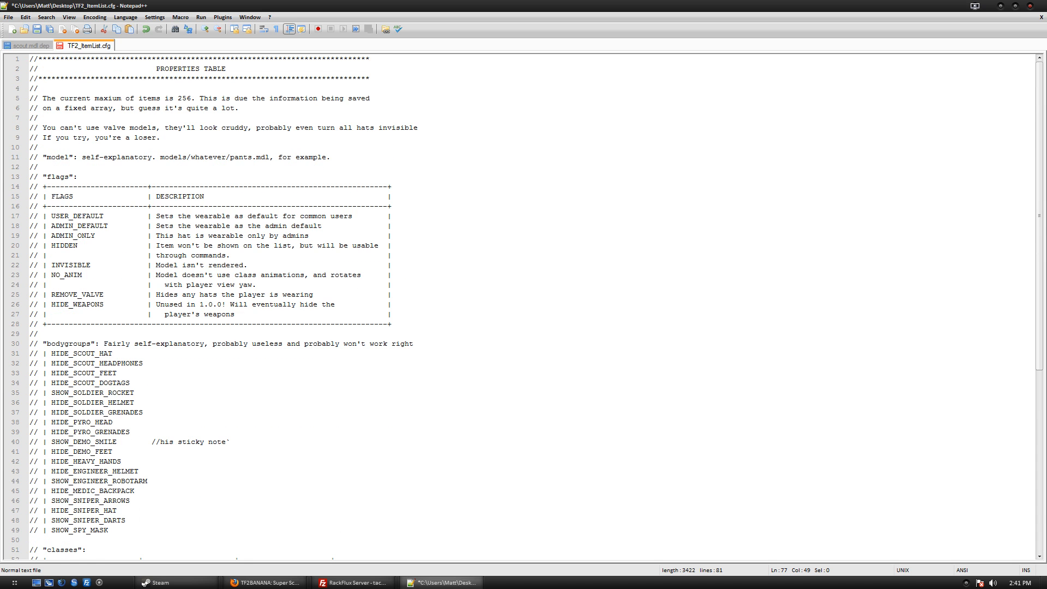
scroll(524, 305, down, 9)
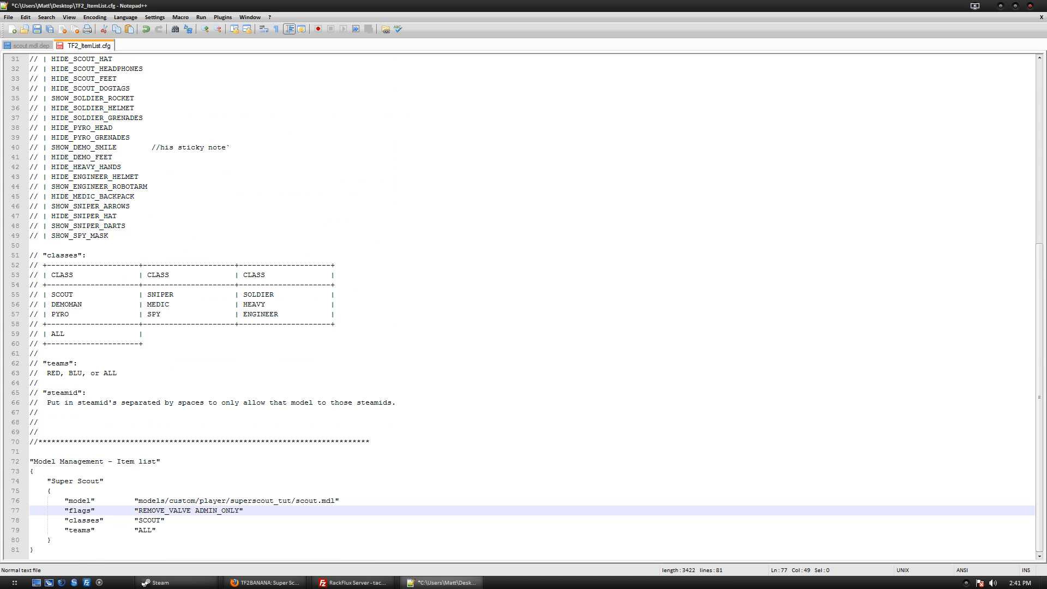
scroll(524, 306, up, 10)
scroll(523, 306, down, 7)
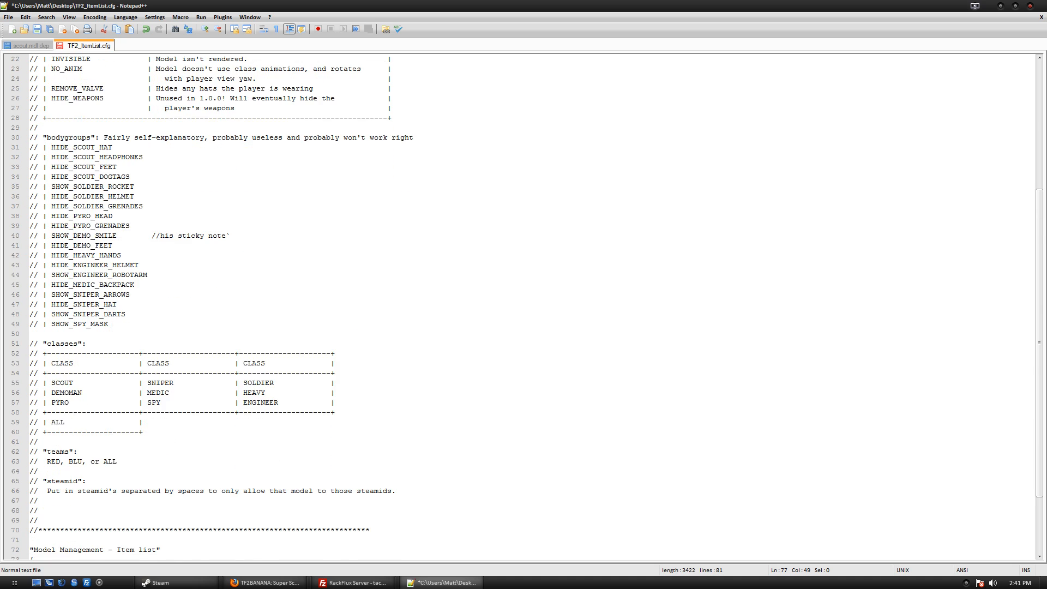
scroll(524, 306, up, 6)
click(90, 236)
click(86, 245)
click(107, 275)
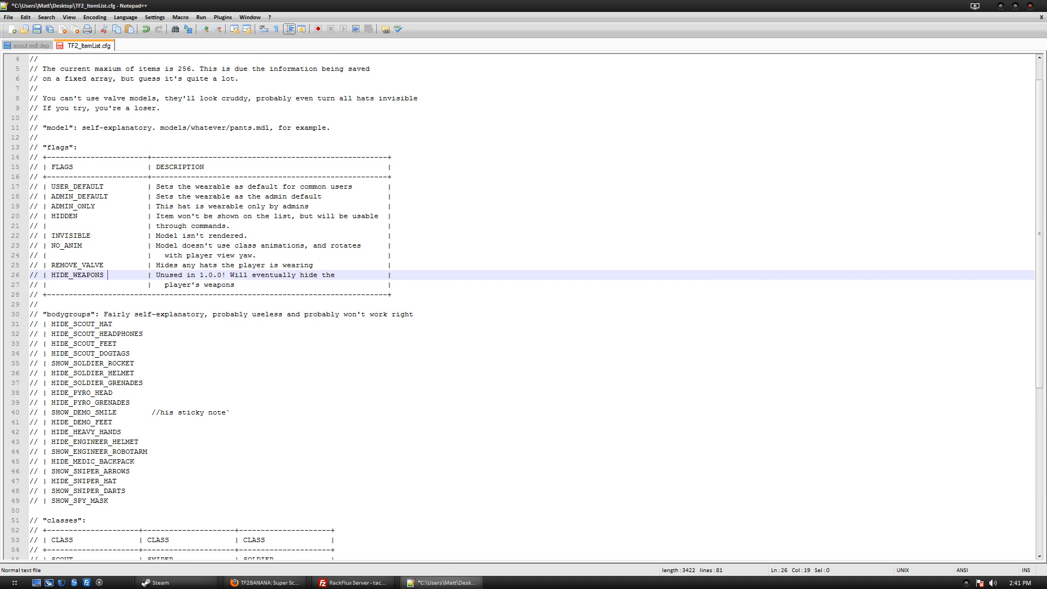
drag(108, 275, 51, 275)
Point out the INVISIBLE, HIDDEN, ADMIN_ONLY and USER_DEFAULT flags, then select the entry's flags line.
click(73, 236)
click(84, 245)
click(94, 236)
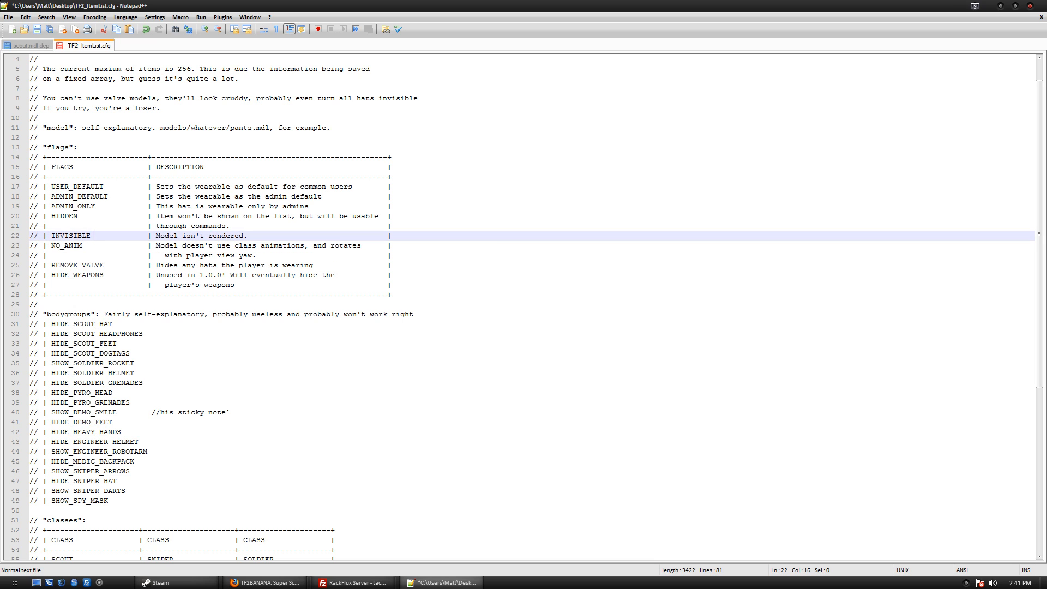
click(73, 216)
click(95, 206)
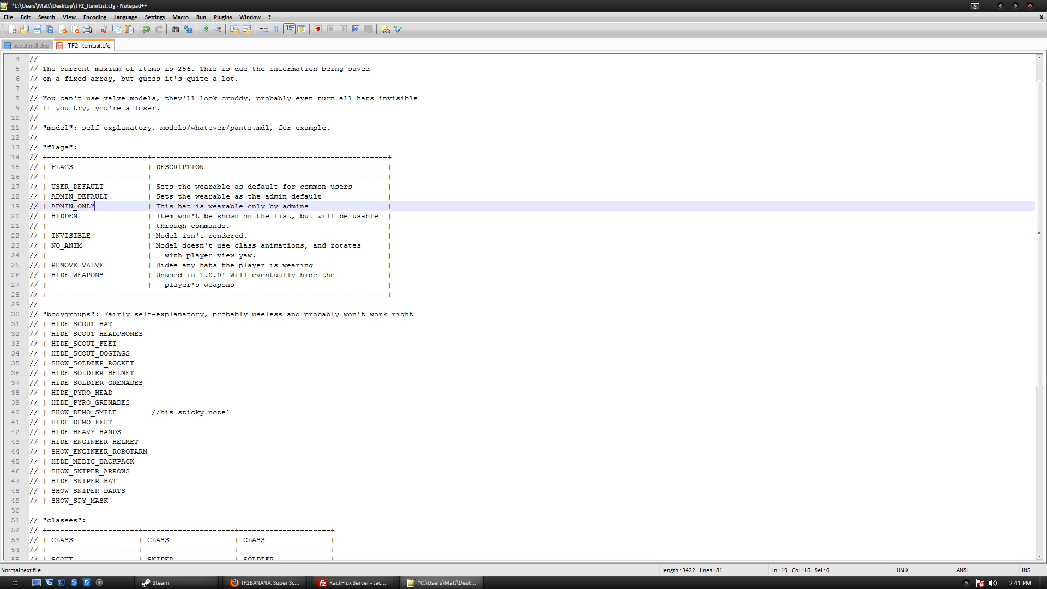
click(101, 187)
click(99, 235)
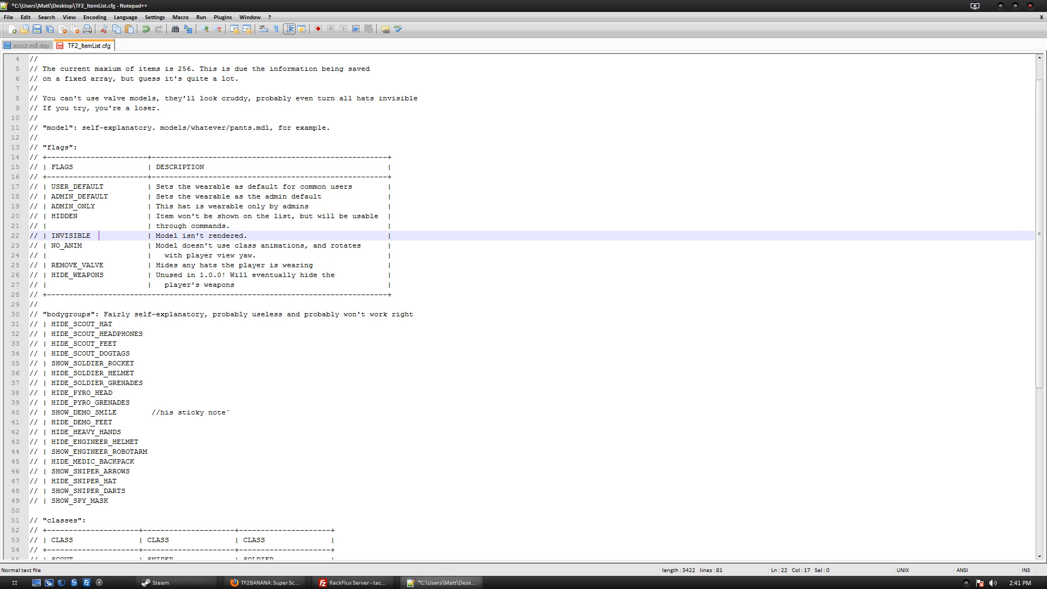
drag(105, 187, 56, 186)
scroll(56, 186, down, 9)
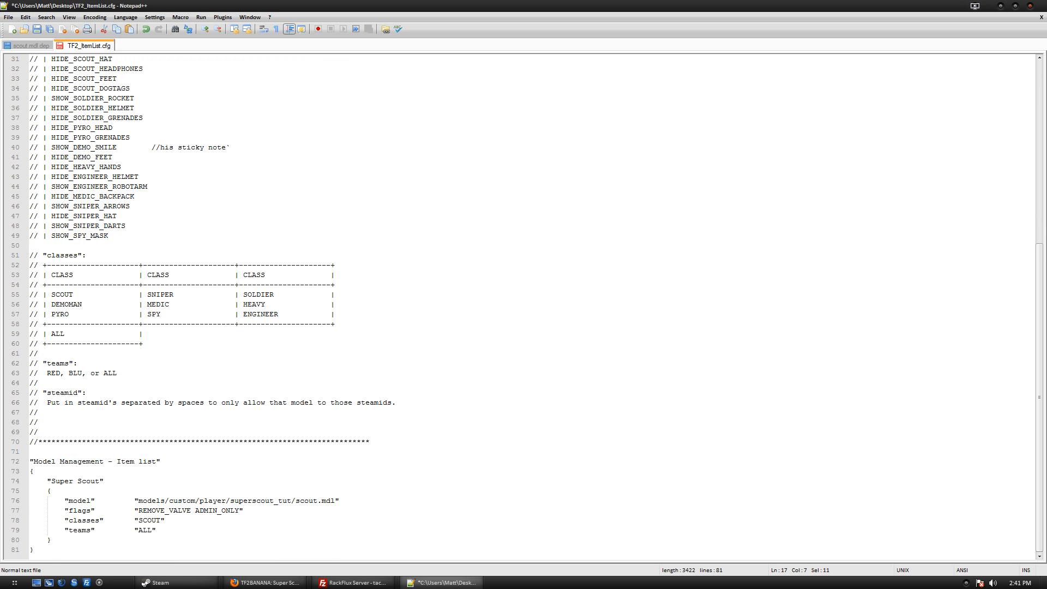
drag(244, 511, 31, 511)
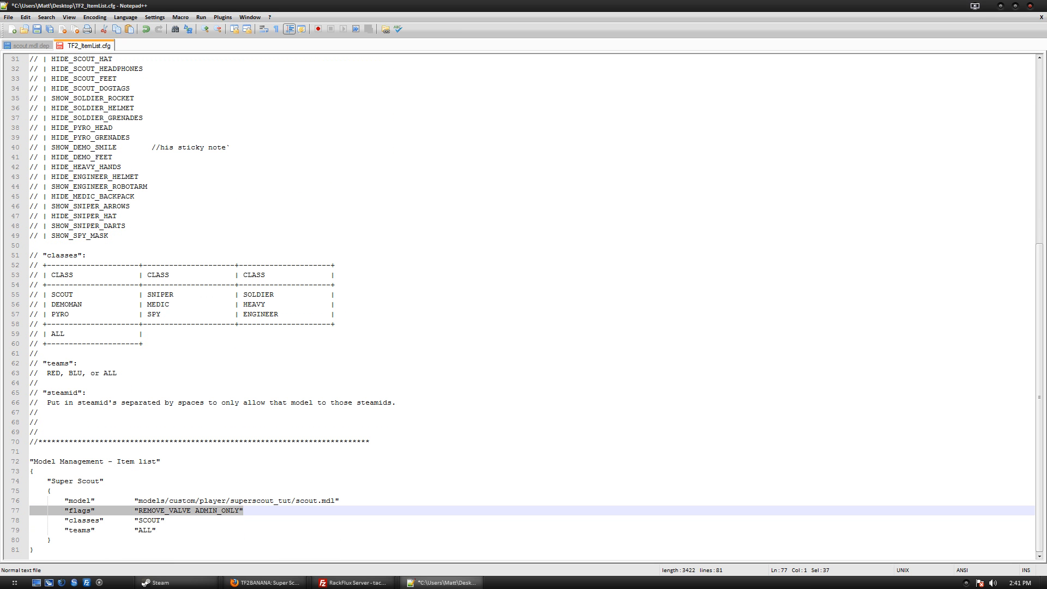
Delete the flags line from the Super Scout entry and save TF2_ItemList.cfg.
key(BackSpace)
key(BackSpace)
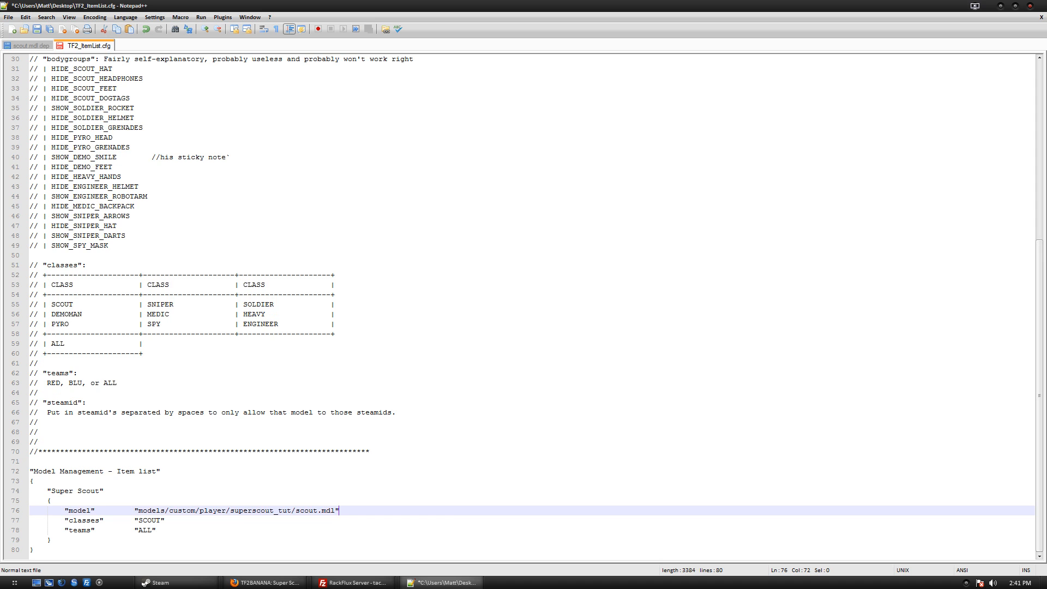
key(ctrl+s)
scroll(532, 306, up, 5)
scroll(532, 307, down, 5)
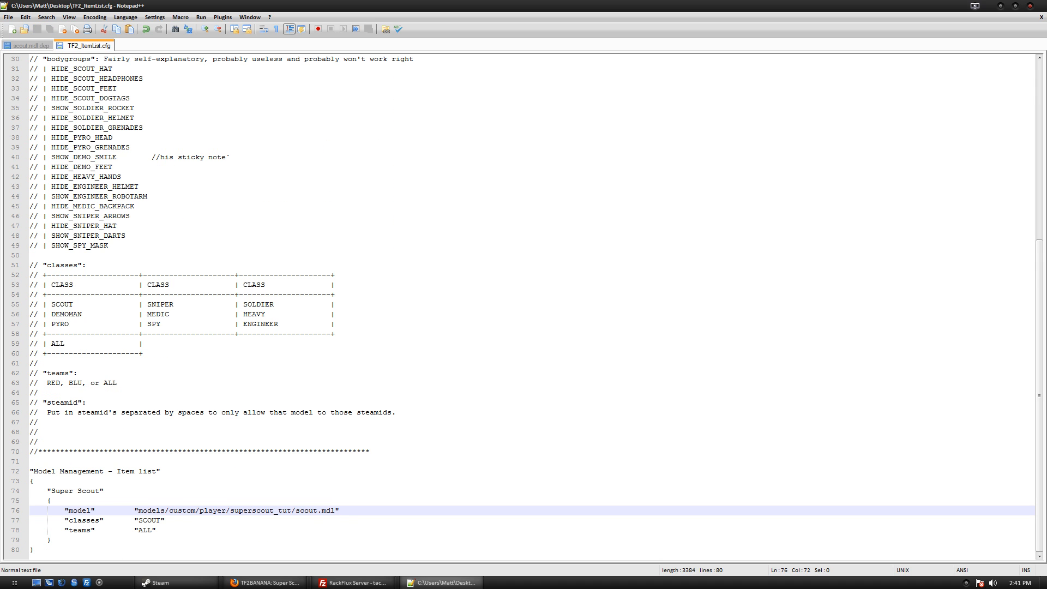
Try a steamid line after teams, remove it again, save the file and close Notepad++.
click(156, 530)
key(Return)
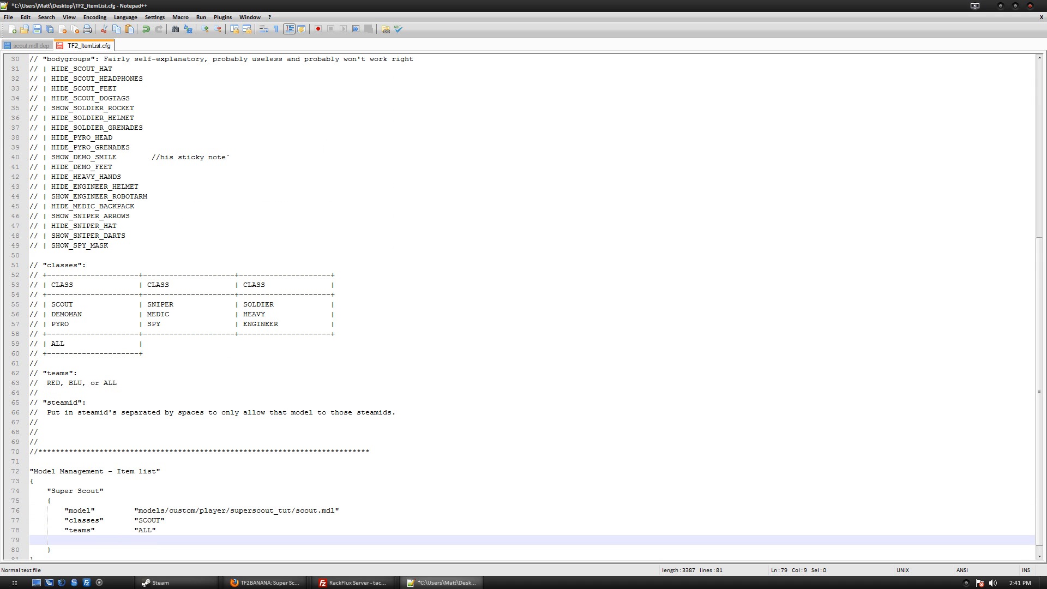
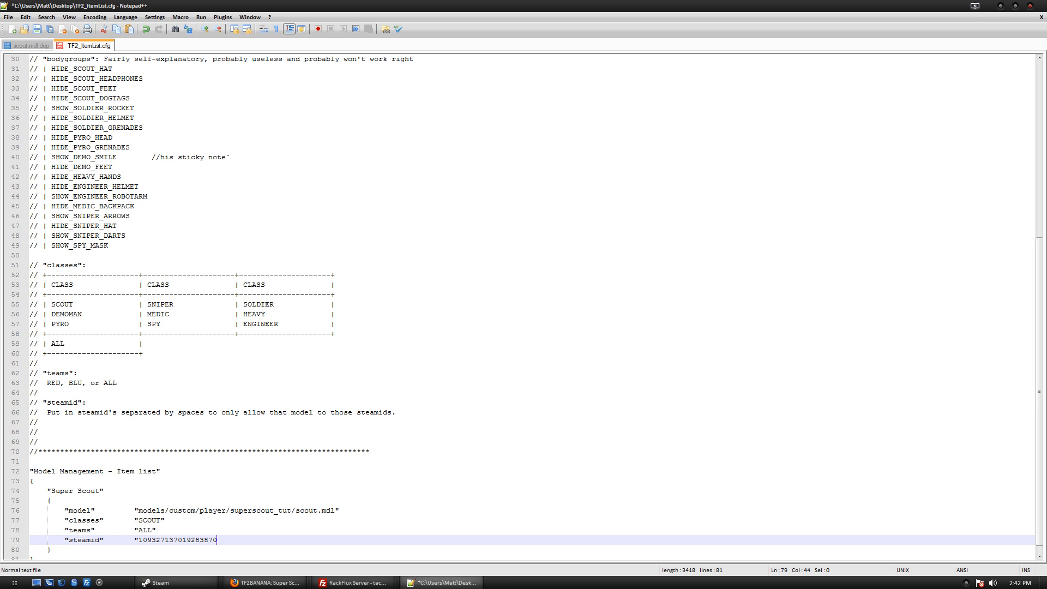
key(BackSpace)
key(BackSpace)
key(BackSpace)
key(BackSpace)
key(BackSpace)
key(BackSpace)
key(BackSpace)
key(BackSpace)
key(BackSpace)
key(BackSpace)
key(BackSpace)
key(BackSpace)
key(BackSpace)
key(BackSpace)
key(BackSpace)
key(BackSpace)
key(BackSpace)
key(BackSpace)
key(BackSpace)
key(BackSpace)
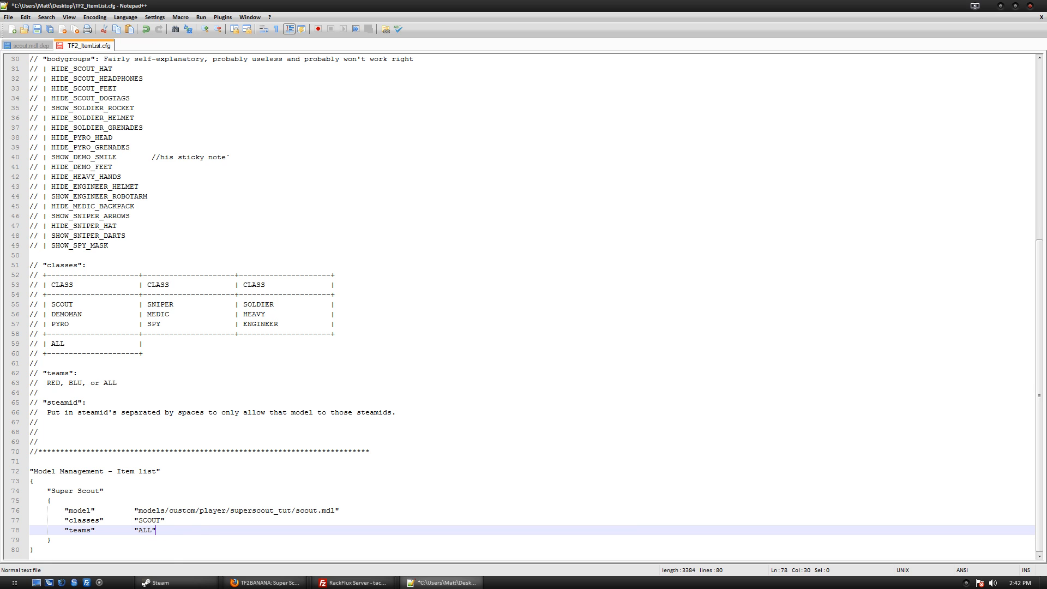
click(164, 550)
key(ctrl+s)
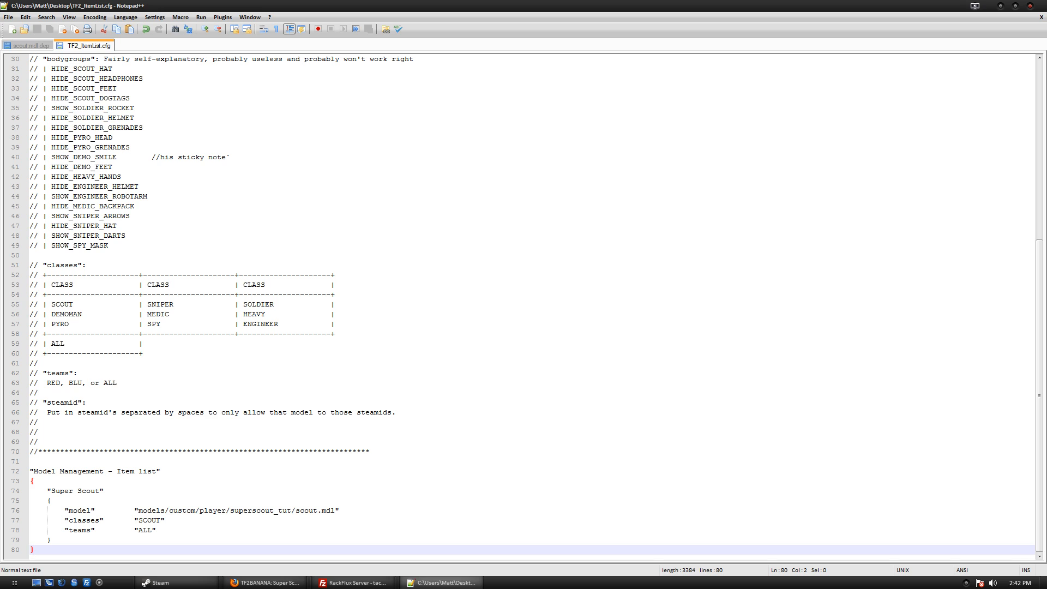
click(33, 481)
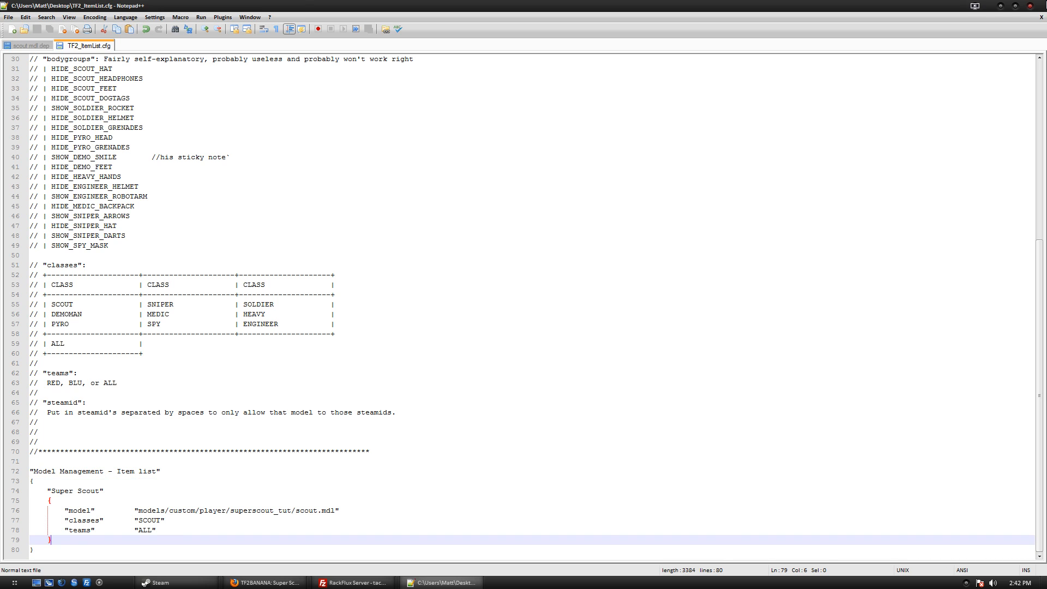
click(1030, 6)
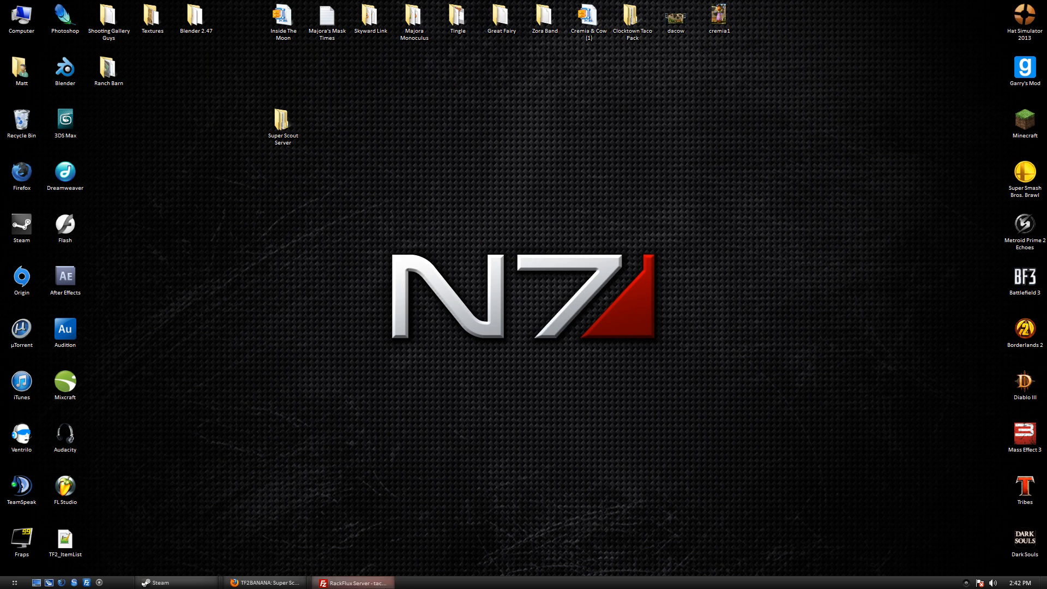
Upload TF2_ItemList to the server through FileZilla, then close FileZilla.
click(343, 582)
drag(63, 539, 22, 121)
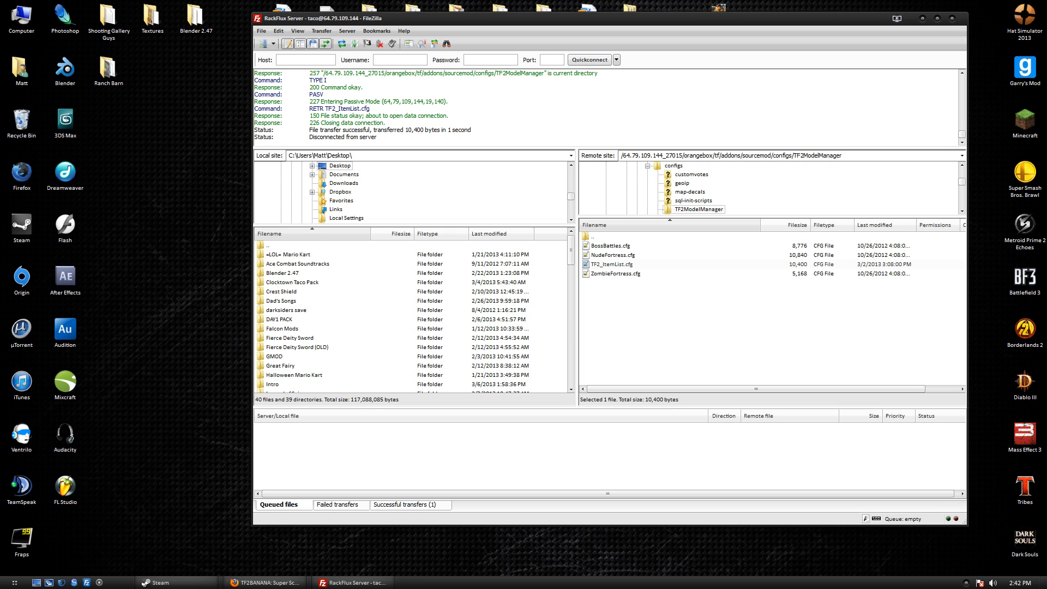
click(953, 19)
Create a New Text Document on the desktop and open it in Notepad++.
right_click(294, 280)
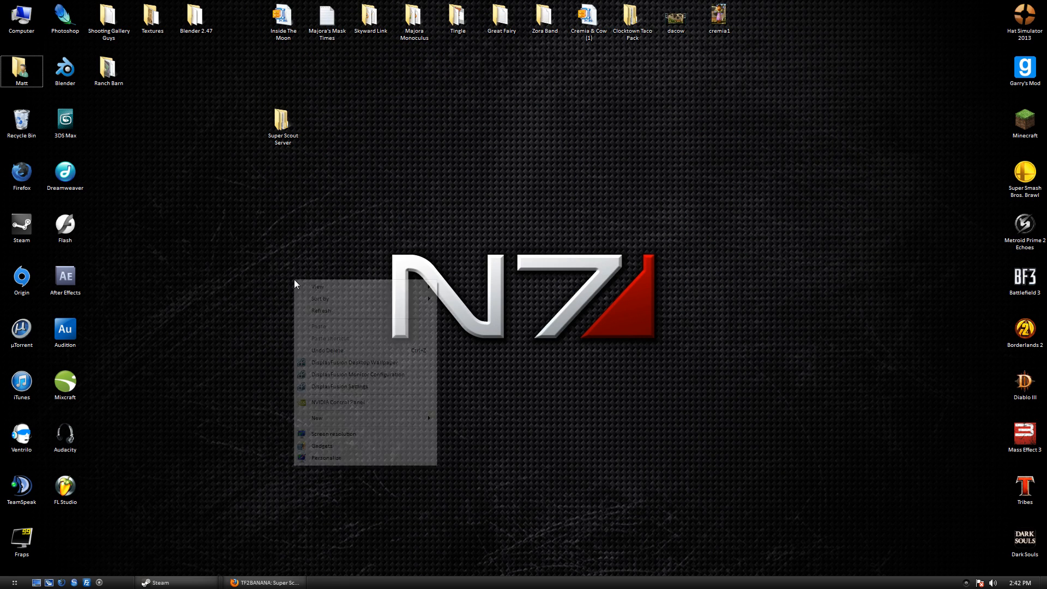
mouse_move(382, 418)
click(490, 370)
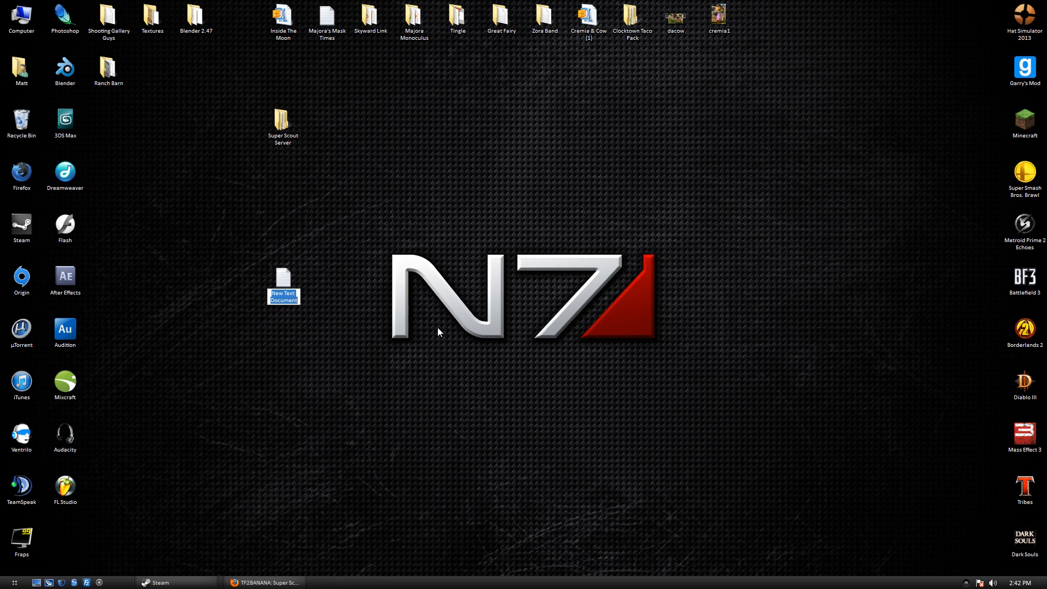
double_click(286, 283)
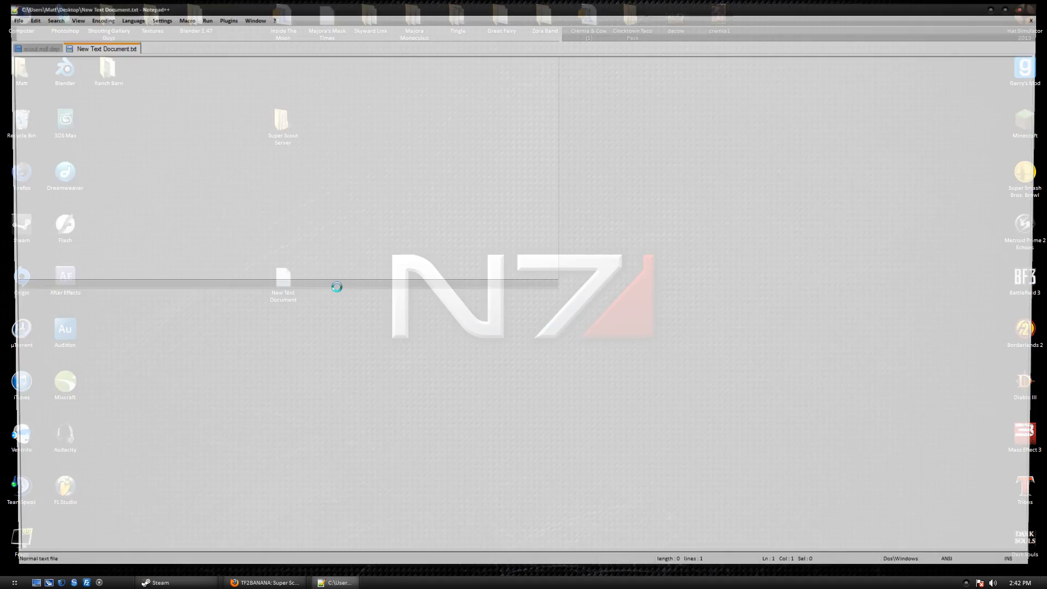
Write tf_models_reload in the document, close Notepad++ at the save prompt, and drag the file away.
text(tf_m)
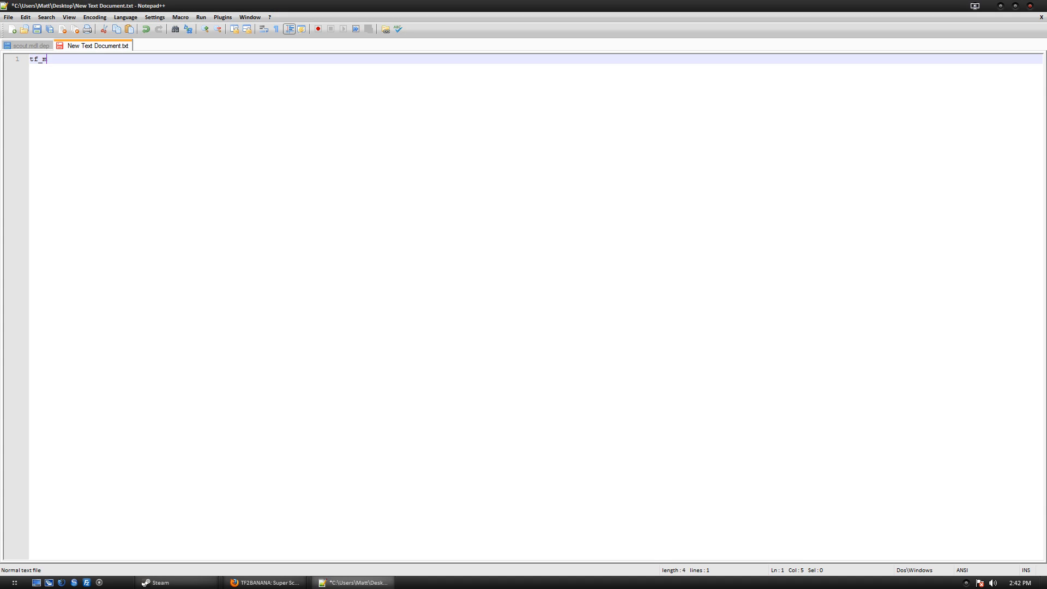
text(odels_reload)
key(Left)
key(Left)
key(Left)
key(Left)
key(Left)
key(Left)
key(Left)
key(Left)
key(Left)
text(rcon)
key(BackSpace)
key(BackSpace)
key(BackSpace)
key(BackSpace)
key(BackSpace)
key(ctrl+w)
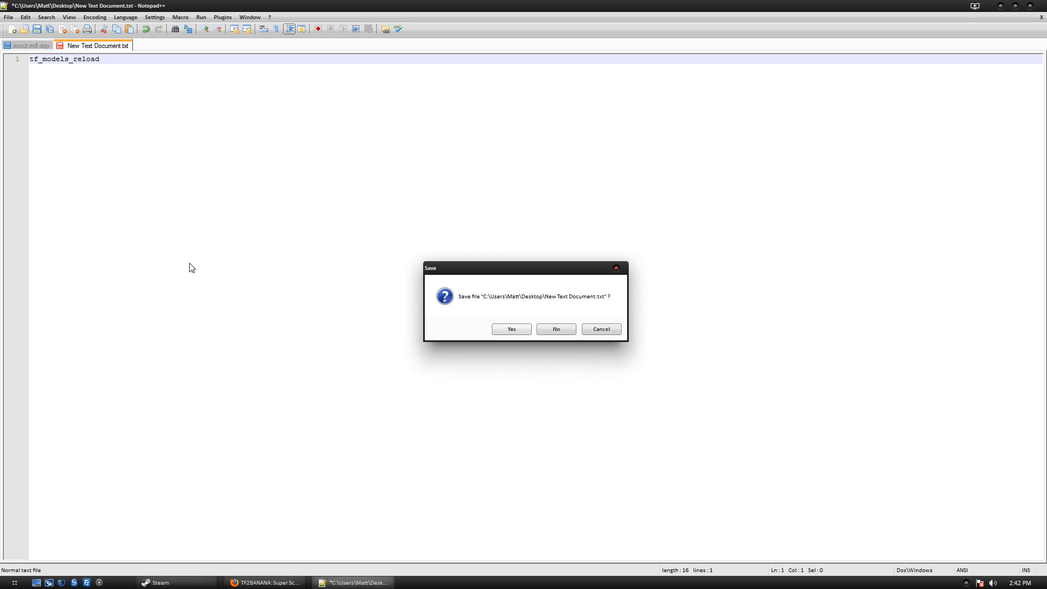
click(537, 331)
drag(288, 288, 21, 119)
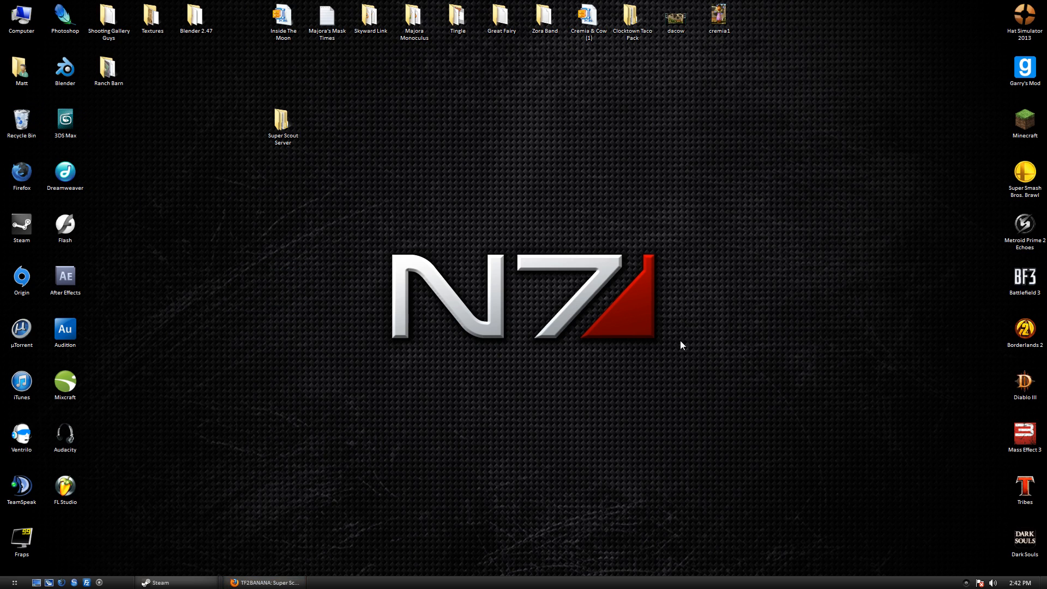